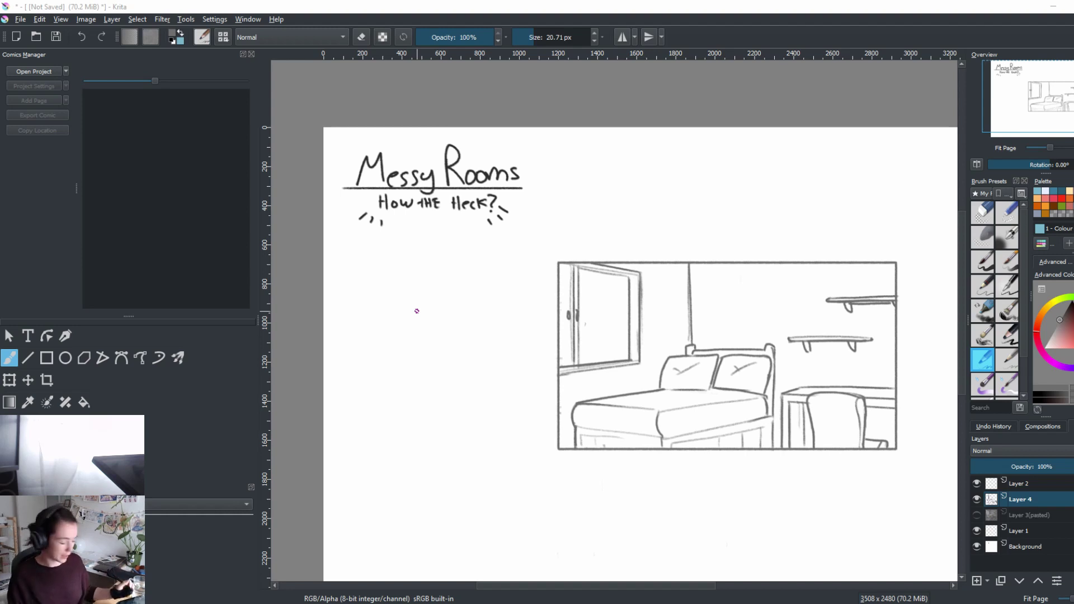
Step: Compare the room line sketch with the bedroom reference photo by showing and hiding their layers, leaving the photo hidden
{"action": "left_click", "coordinate": [1029, 515]}
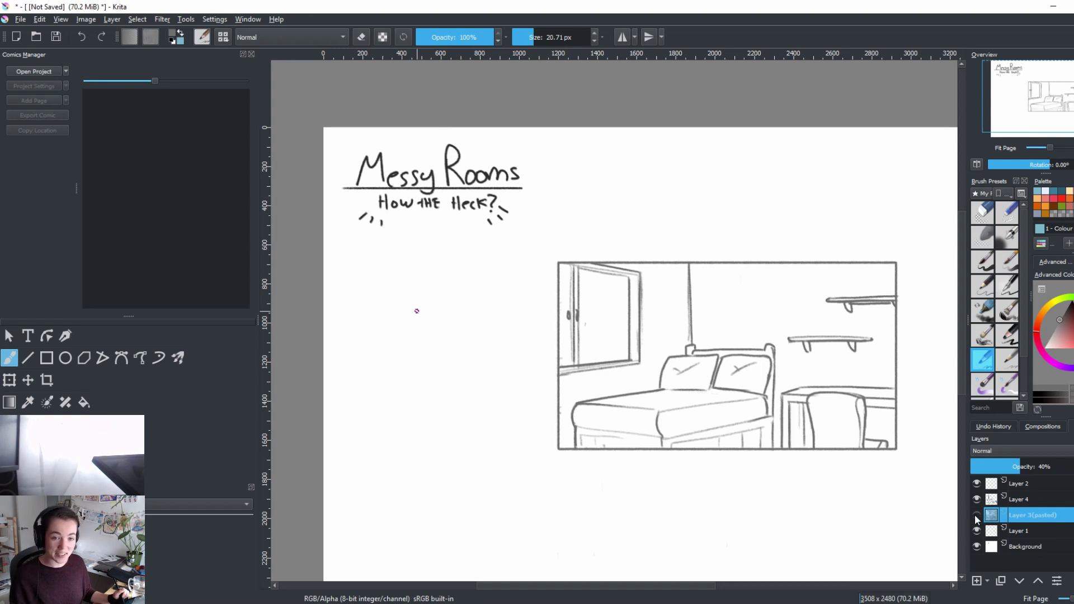
{"action": "left_click", "coordinate": [976, 514]}
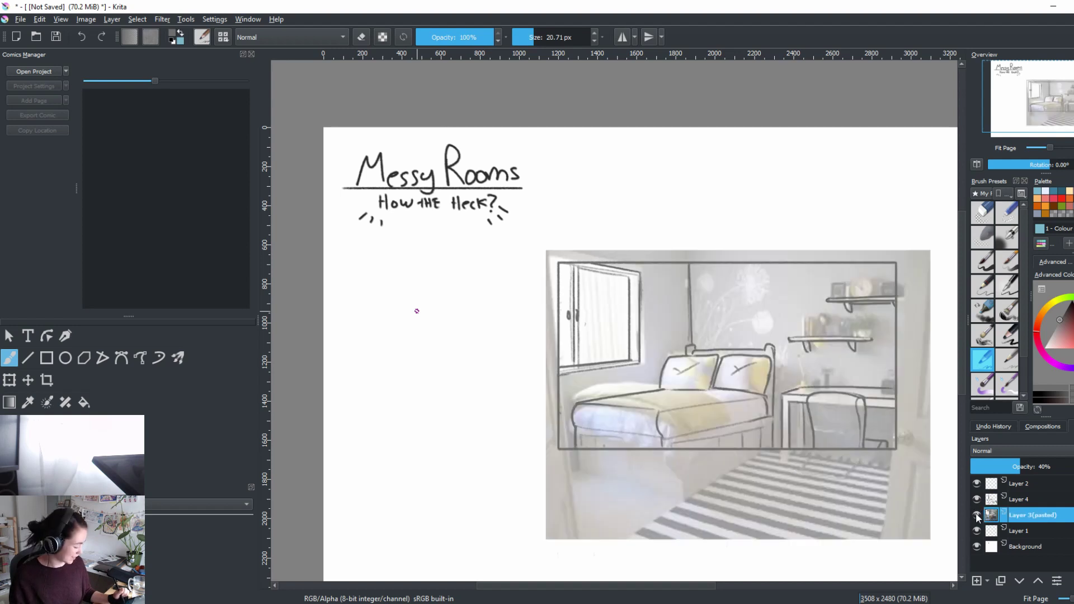
{"action": "left_click", "coordinate": [977, 498]}
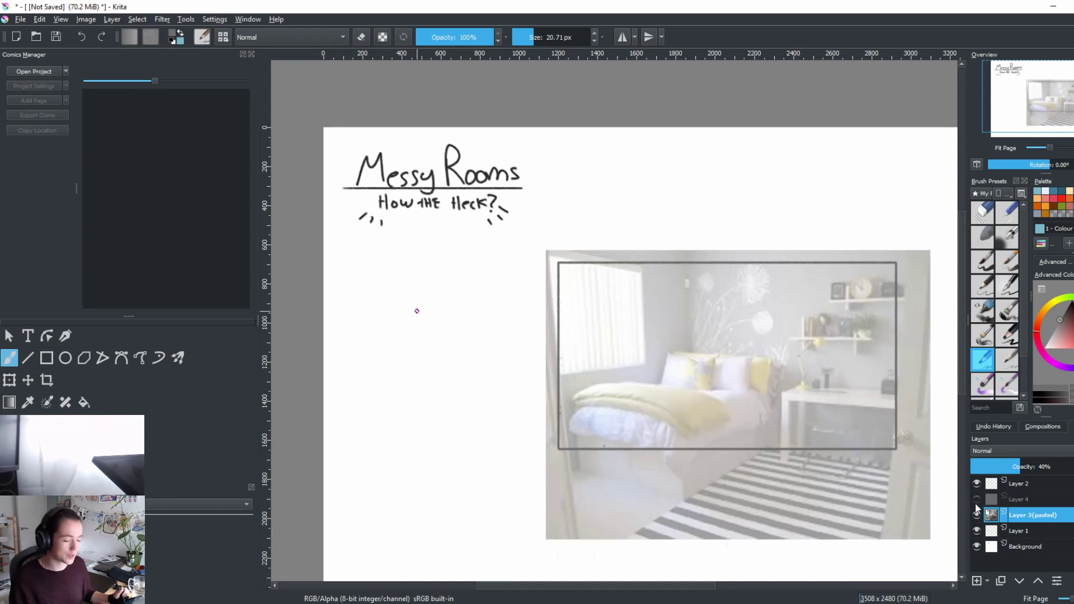
{"action": "mouse_move", "coordinate": [976, 507]}
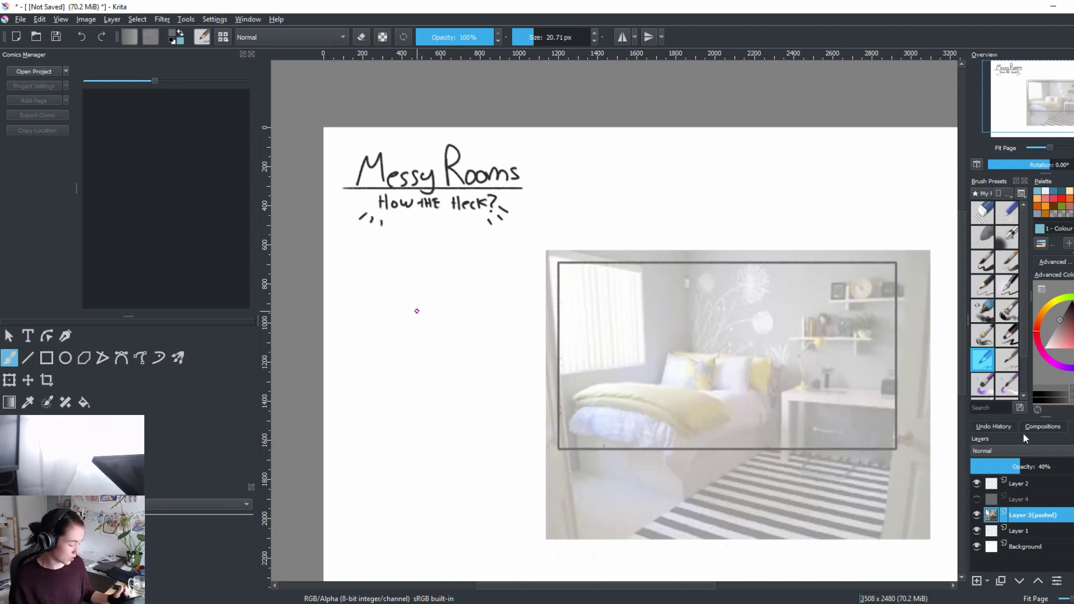
{"action": "left_click", "coordinate": [976, 498]}
{"action": "left_click", "coordinate": [975, 512]}
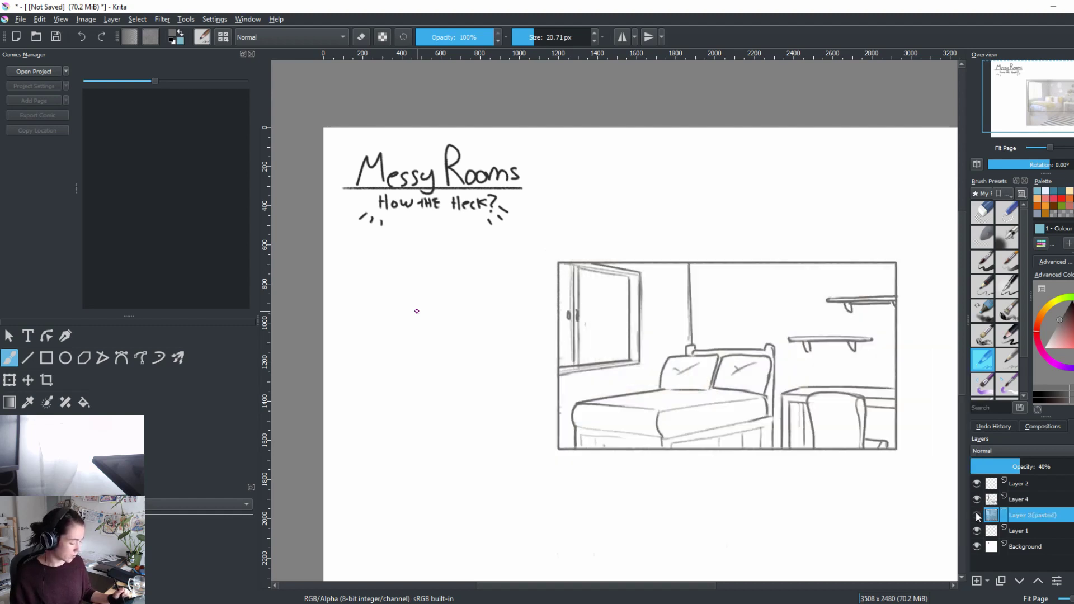
{"action": "left_click", "coordinate": [976, 511]}
{"action": "left_click", "coordinate": [975, 499]}
{"action": "left_click", "coordinate": [977, 515]}
{"action": "left_click", "coordinate": [977, 499]}
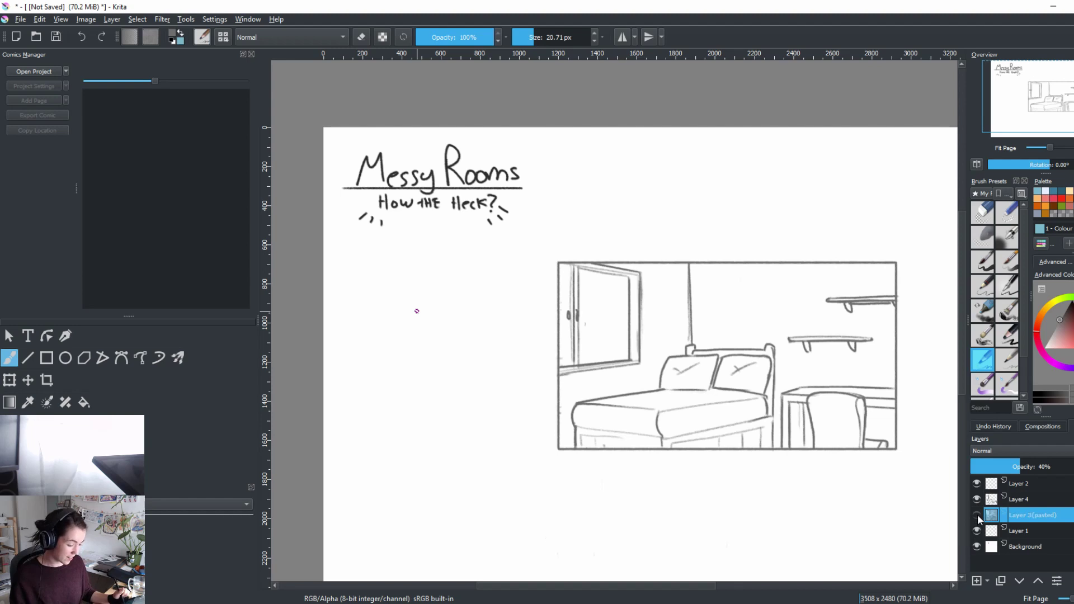
{"action": "left_click", "coordinate": [976, 514]}
{"action": "left_click", "coordinate": [977, 499]}
{"action": "left_click", "coordinate": [976, 498]}
{"action": "left_click", "coordinate": [976, 514]}
{"action": "left_click", "coordinate": [976, 514]}
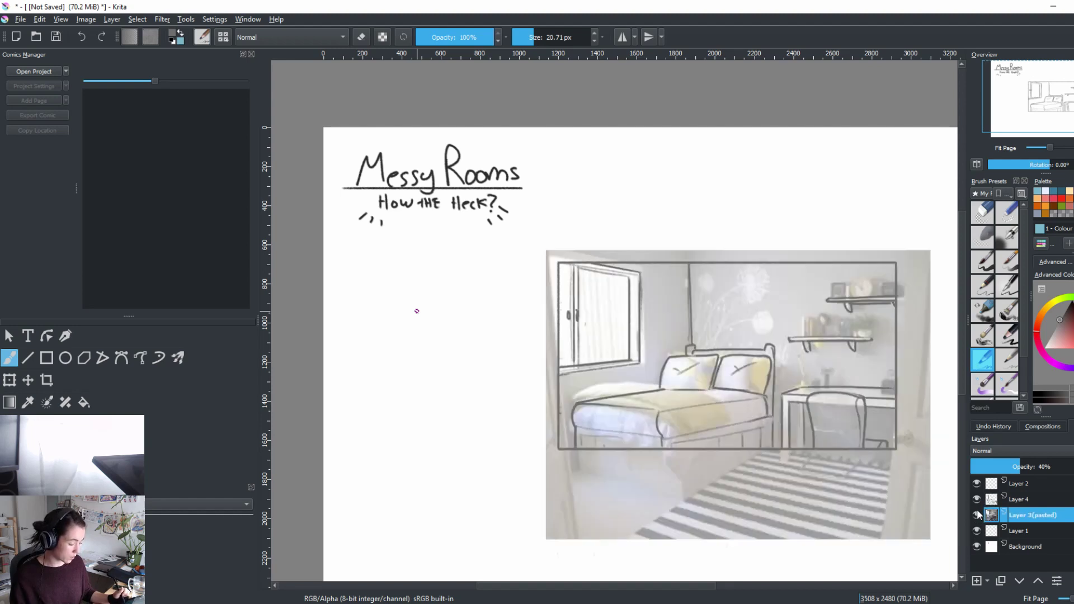
{"action": "left_click", "coordinate": [977, 514]}
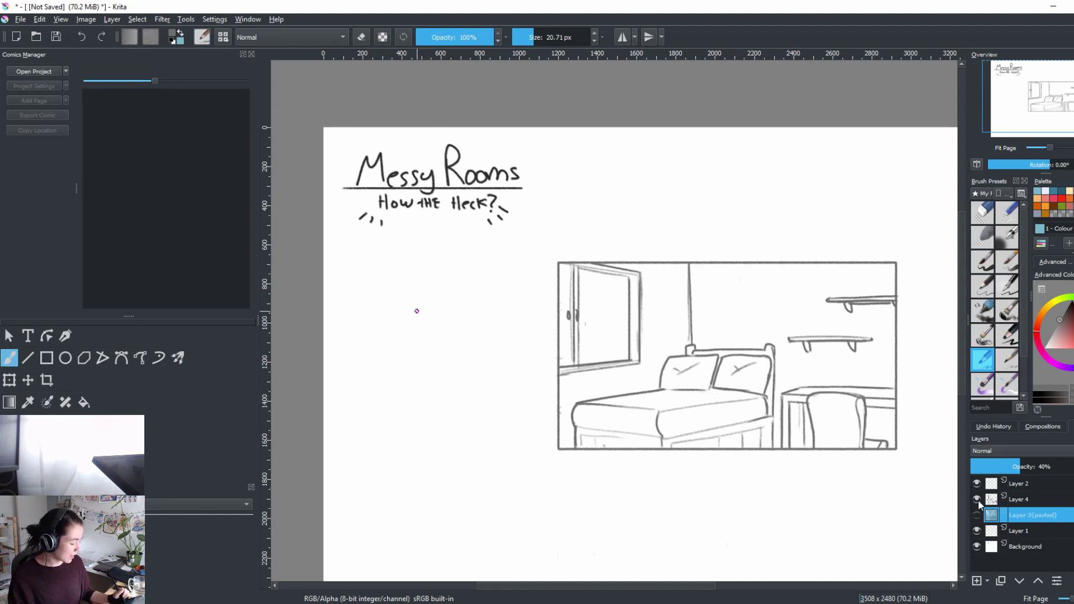
Step: Select Layer 4 and check which lines it holds by hiding and showing it against the empty panel frame
{"action": "left_click", "coordinate": [1028, 501]}
{"action": "mouse_move", "coordinate": [1026, 496]}
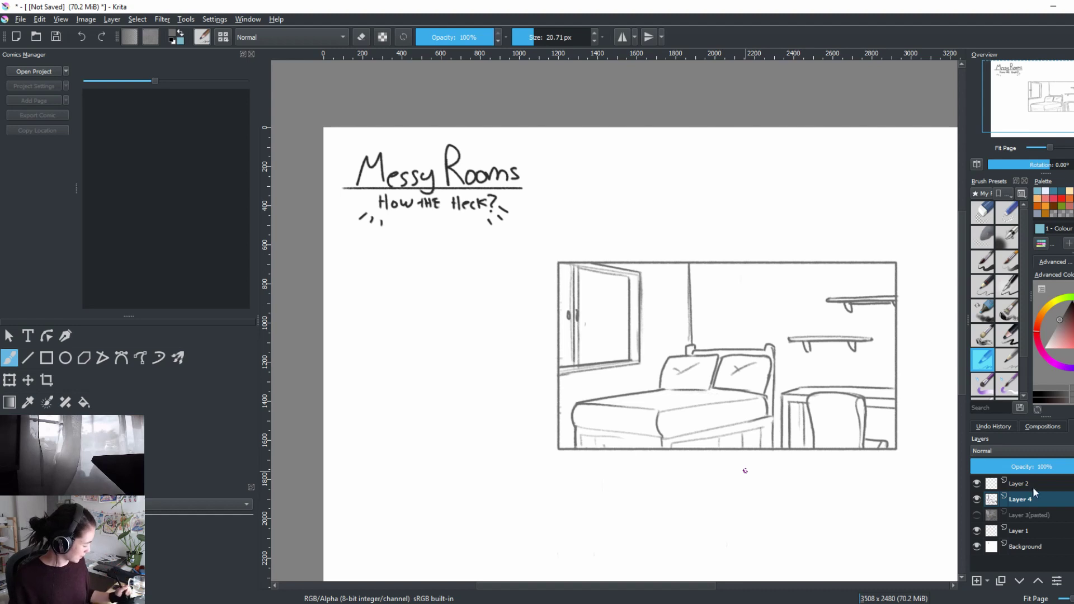
{"action": "left_click", "coordinate": [976, 497]}
{"action": "left_click", "coordinate": [976, 497]}
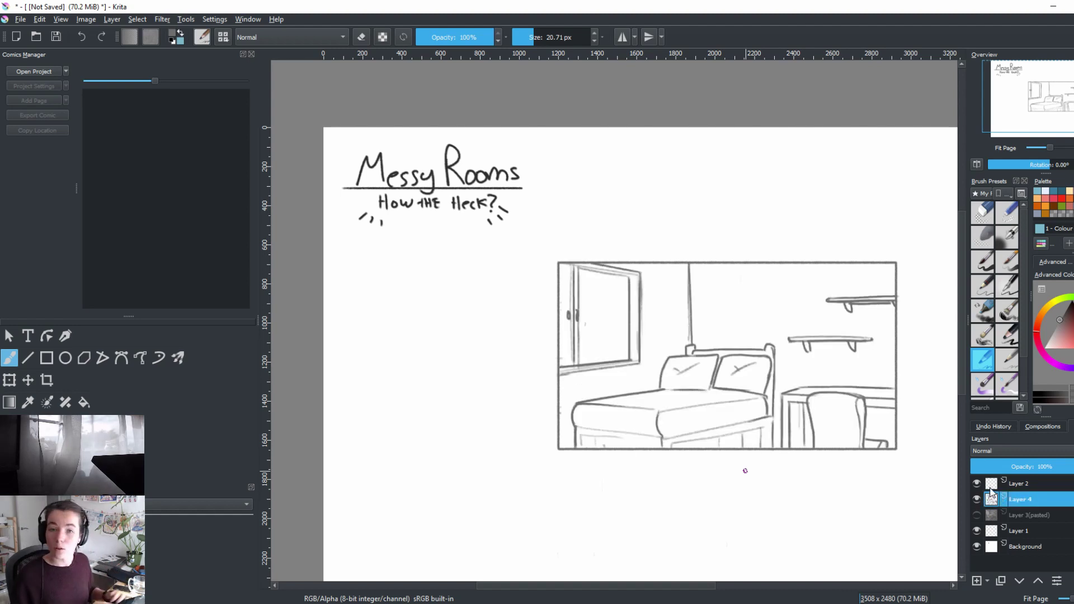
{"action": "mouse_move", "coordinate": [991, 492]}
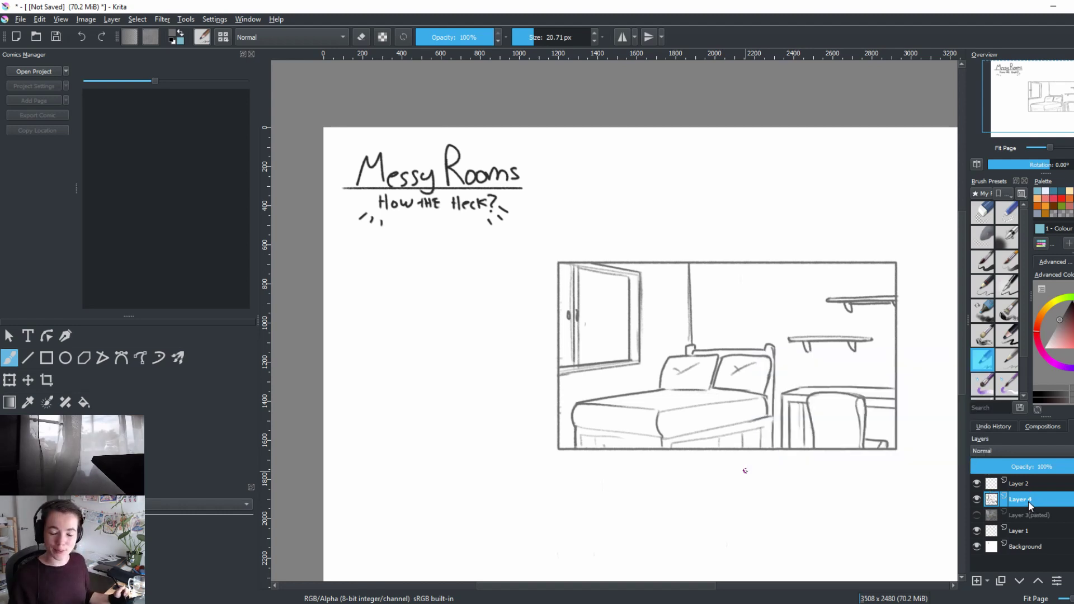
{"action": "left_click", "coordinate": [976, 498]}
{"action": "left_click", "coordinate": [976, 499]}
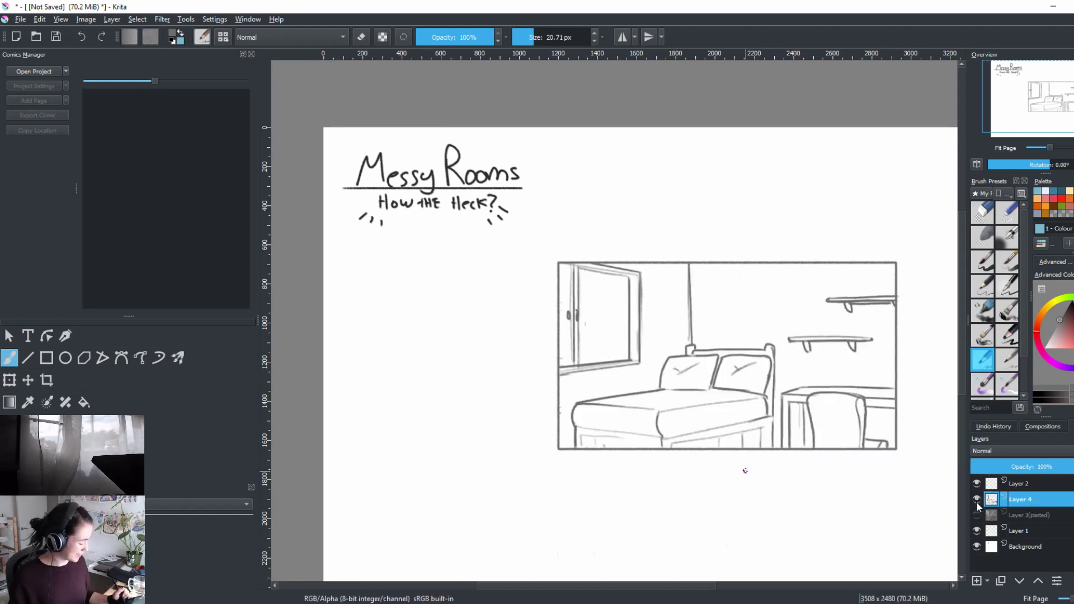
{"action": "left_click", "coordinate": [976, 498]}
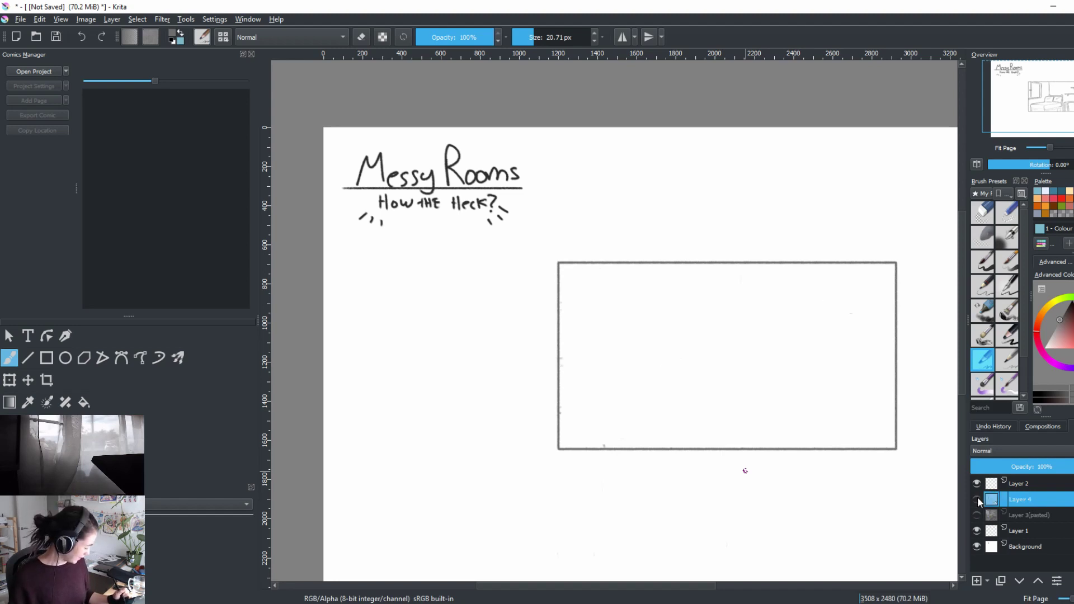
{"action": "left_click", "coordinate": [976, 499]}
Step: On a new layer above the room sketch, circle both wall shelf tops and the windowsill in dark red
{"action": "left_click", "coordinate": [977, 581]}
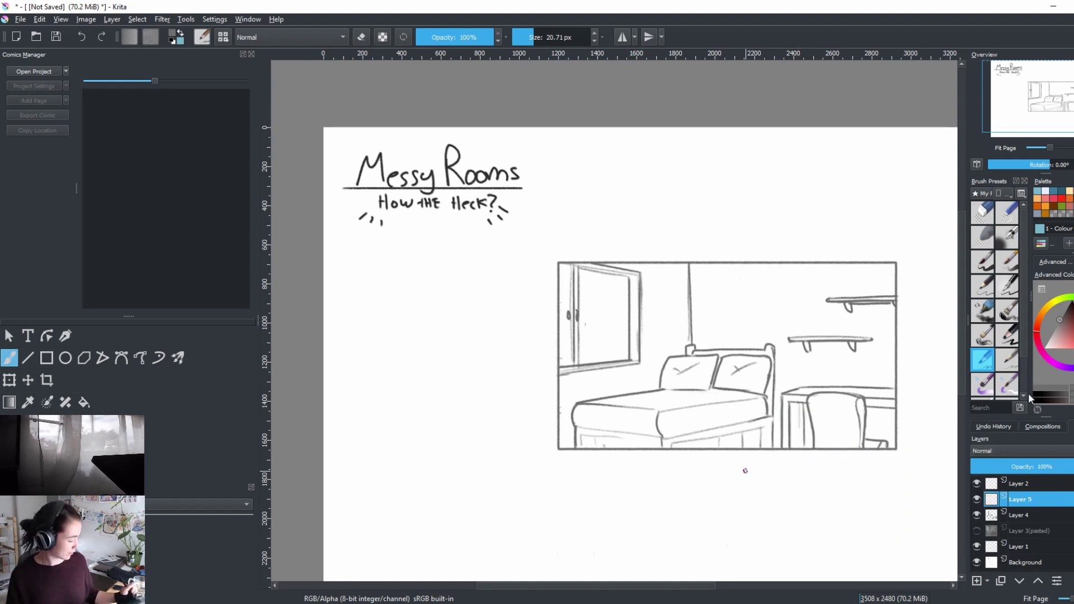
{"action": "left_click", "coordinate": [1072, 335]}
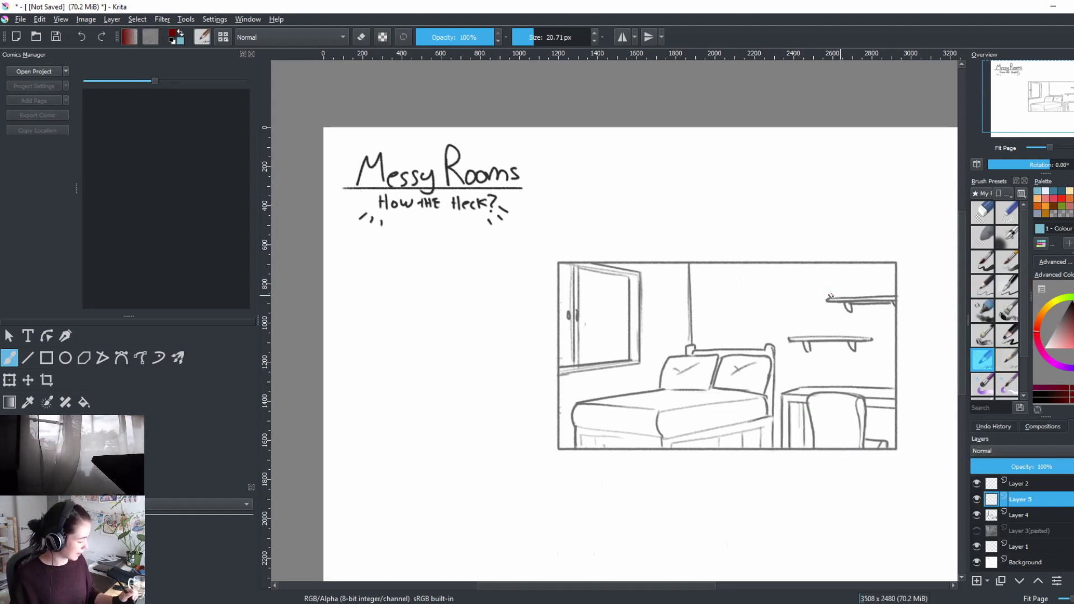
{"action": "left_click_drag", "start_coordinate": [867, 268], "coordinate": [873, 271]}
{"action": "mouse_move", "coordinate": [850, 311]}
{"action": "left_mouse_down"}
{"action": "mouse_move", "coordinate": [800, 321]}
{"action": "mouse_move", "coordinate": [861, 315]}
{"action": "left_mouse_up"}
{"action": "left_click_drag", "start_coordinate": [631, 341], "coordinate": [637, 327]}
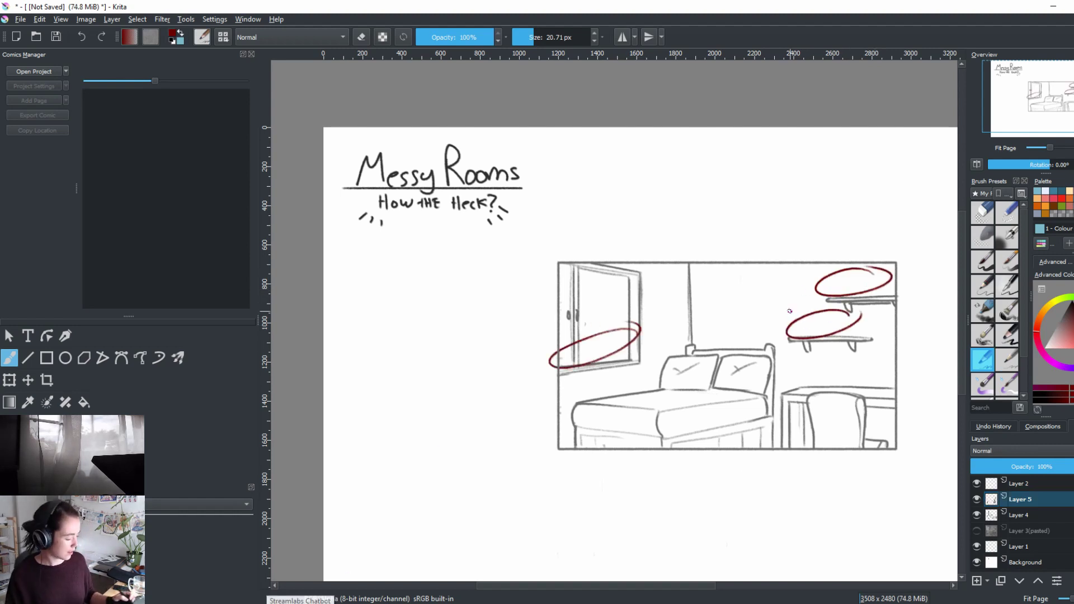
Step: Handwrite the label "Easy:" in dark red below the Messy Rooms title
{"action": "mouse_move", "coordinate": [660, 411]}
{"action": "left_mouse_down"}
{"action": "mouse_move", "coordinate": [703, 453]}
{"action": "mouse_move", "coordinate": [746, 470]}
{"action": "mouse_move", "coordinate": [779, 381]}
{"action": "left_mouse_up"}
{"action": "mouse_move", "coordinate": [432, 287]}
{"action": "left_mouse_down"}
{"action": "mouse_move", "coordinate": [432, 305]}
{"action": "mouse_move", "coordinate": [442, 287]}
{"action": "left_mouse_up"}
{"action": "left_click_drag", "start_coordinate": [432, 297], "coordinate": [442, 304]}
{"action": "mouse_move", "coordinate": [455, 292]}
{"action": "left_mouse_down"}
{"action": "mouse_move", "coordinate": [449, 304]}
{"action": "mouse_move", "coordinate": [474, 311]}
{"action": "left_mouse_up"}
{"action": "key", "text": "ctrl+z"}
{"action": "left_click", "coordinate": [488, 291]}
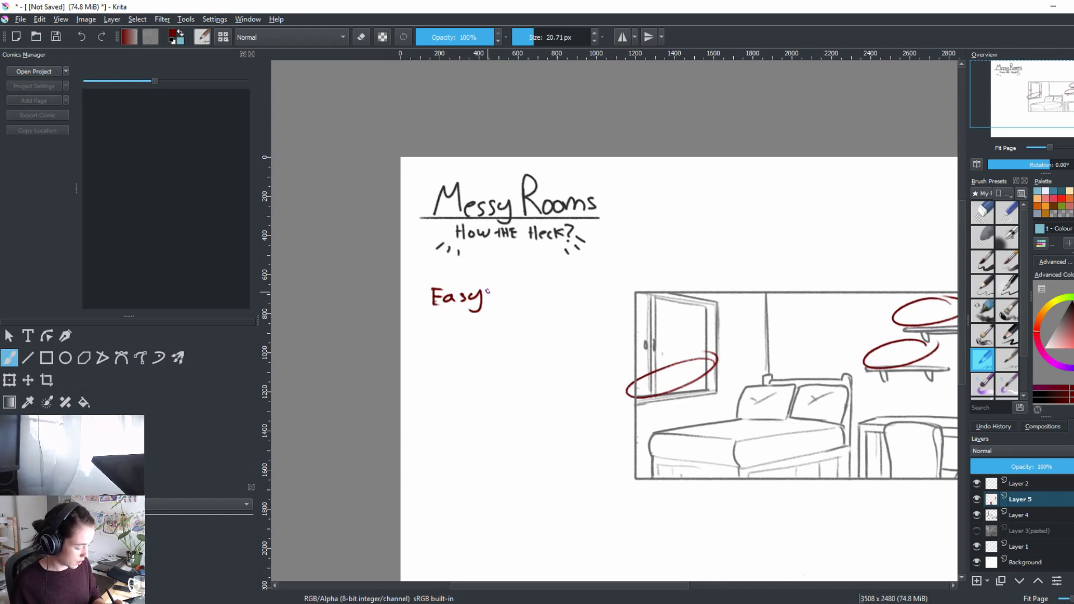
{"action": "left_click", "coordinate": [489, 298]}
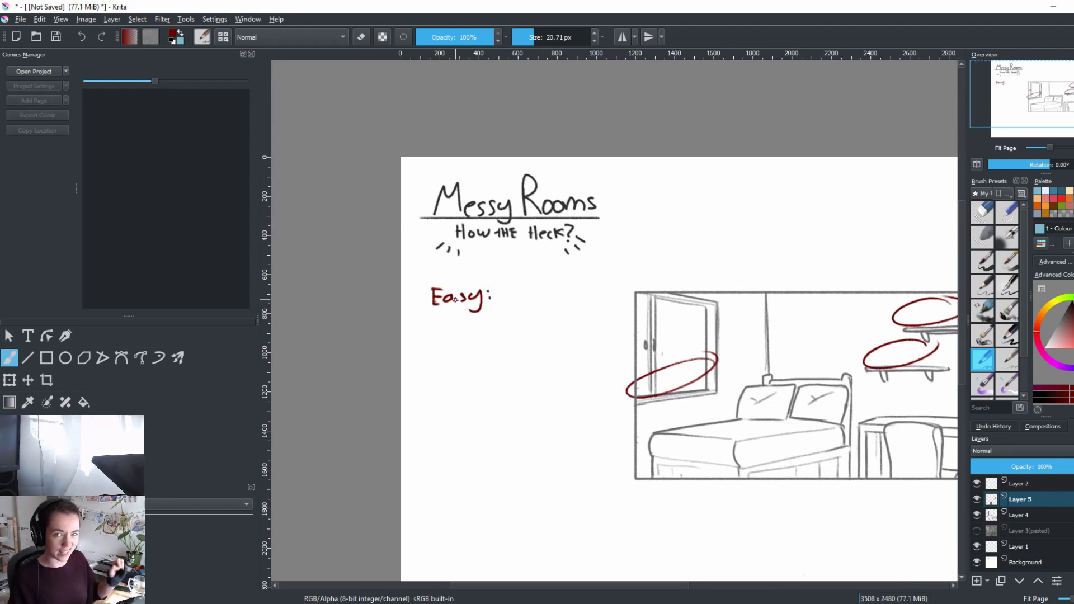
Step: Draw a long, thin shelf seen from below in straight dark red lines under the "Easy:" label
{"action": "mouse_move", "coordinate": [581, 457]}
{"action": "left_mouse_down"}
{"action": "mouse_move", "coordinate": [602, 462]}
{"action": "mouse_move", "coordinate": [573, 451]}
{"action": "left_mouse_up"}
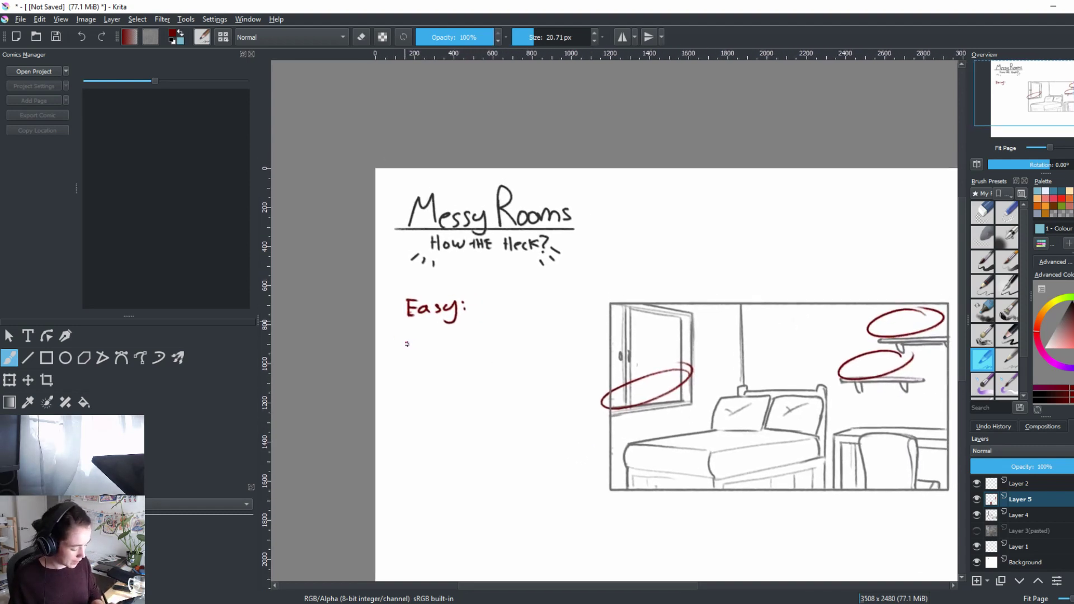
{"action": "mouse_move", "coordinate": [412, 356]}
{"action": "left_mouse_down"}
{"action": "mouse_move", "coordinate": [492, 329]}
{"action": "mouse_move", "coordinate": [540, 336]}
{"action": "left_mouse_up"}
{"action": "key", "text": "v"}
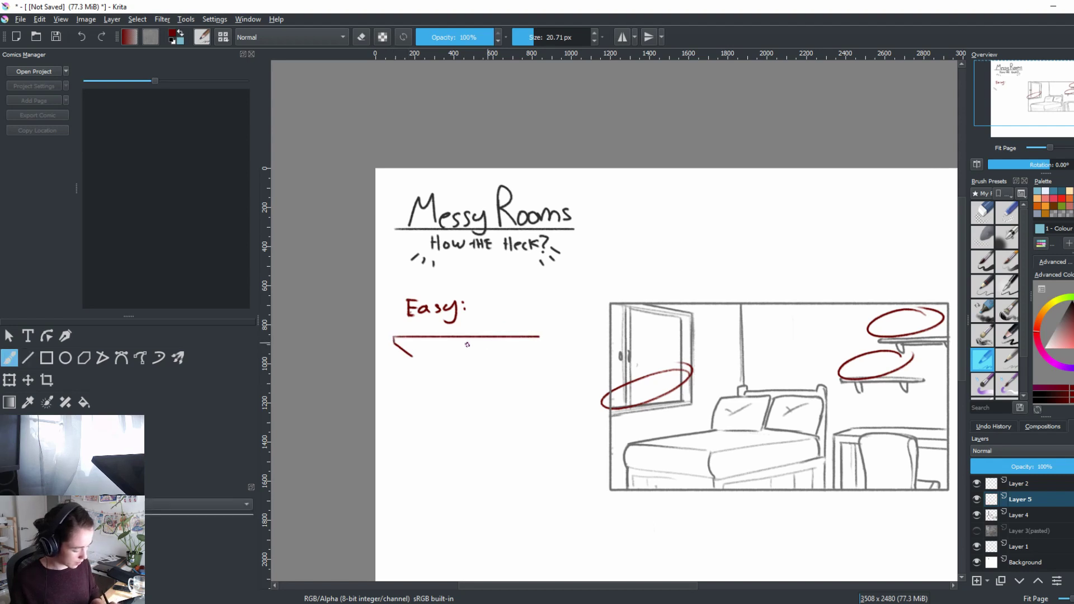
{"action": "left_click_drag", "start_coordinate": [394, 342], "coordinate": [549, 350]}
{"action": "key", "text": "b"}
{"action": "key", "text": "e"}
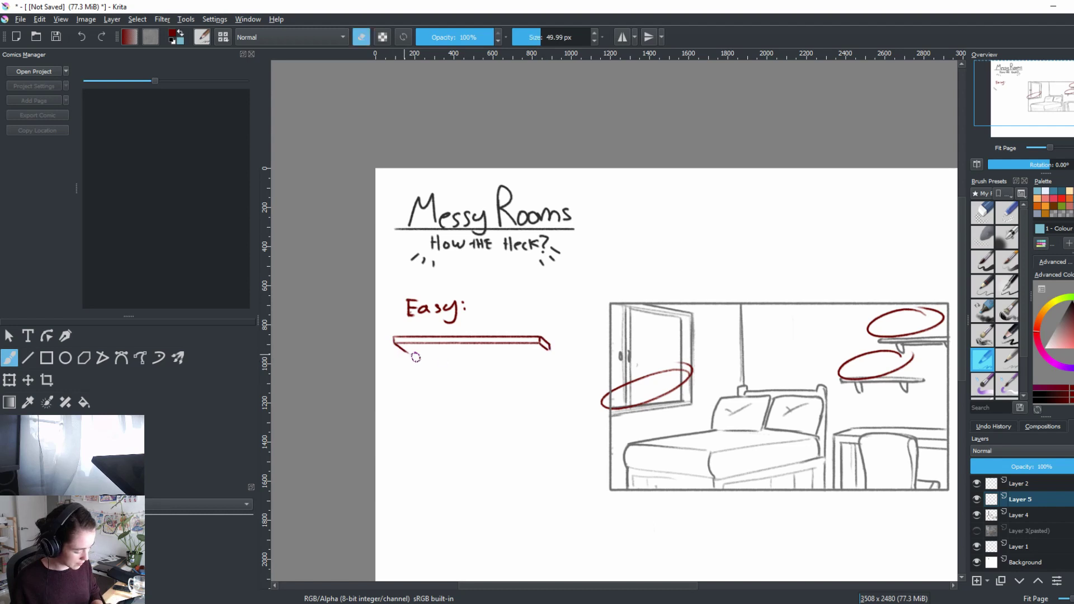
{"action": "left_click_drag", "start_coordinate": [412, 355], "coordinate": [550, 351]}
{"action": "key", "text": "e"}
{"action": "key", "text": "v"}
{"action": "key", "text": "b"}
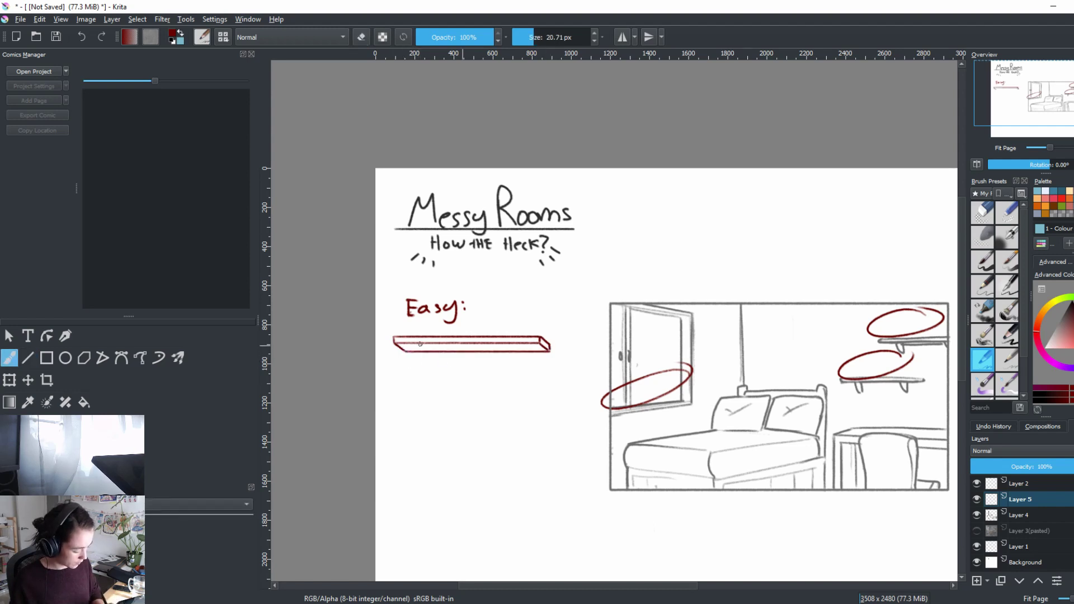
Step: Erase the "Easy:" label and rewrite it smaller just above the shelf
{"action": "key", "text": "e"}
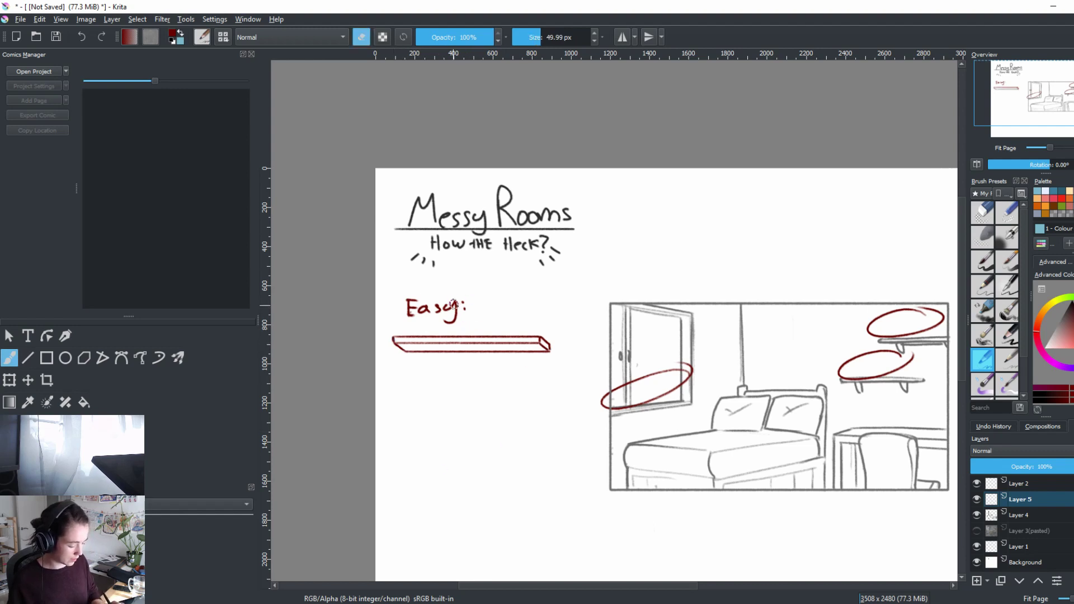
{"action": "mouse_move", "coordinate": [454, 305]}
{"action": "left_mouse_down"}
{"action": "mouse_move", "coordinate": [414, 301]}
{"action": "mouse_move", "coordinate": [459, 302]}
{"action": "mouse_move", "coordinate": [444, 321]}
{"action": "mouse_move", "coordinate": [404, 304]}
{"action": "mouse_move", "coordinate": [434, 315]}
{"action": "mouse_move", "coordinate": [404, 320]}
{"action": "left_mouse_up"}
{"action": "key", "text": "e"}
{"action": "mouse_move", "coordinate": [405, 311]}
{"action": "left_mouse_down"}
{"action": "mouse_move", "coordinate": [412, 321]}
{"action": "mouse_move", "coordinate": [443, 315]}
{"action": "mouse_move", "coordinate": [437, 324]}
{"action": "left_mouse_up"}
{"action": "left_click", "coordinate": [447, 312]}
{"action": "left_click", "coordinate": [447, 319]}
Step: Draw a second long shelf below the first, seen from above with its top surface showing
{"action": "mouse_move", "coordinate": [427, 363]}
{"action": "left_mouse_down"}
{"action": "mouse_move", "coordinate": [458, 342]}
{"action": "mouse_move", "coordinate": [421, 386]}
{"action": "mouse_move", "coordinate": [571, 389]}
{"action": "left_mouse_up"}
{"action": "key", "text": "v"}
{"action": "key", "text": "b"}
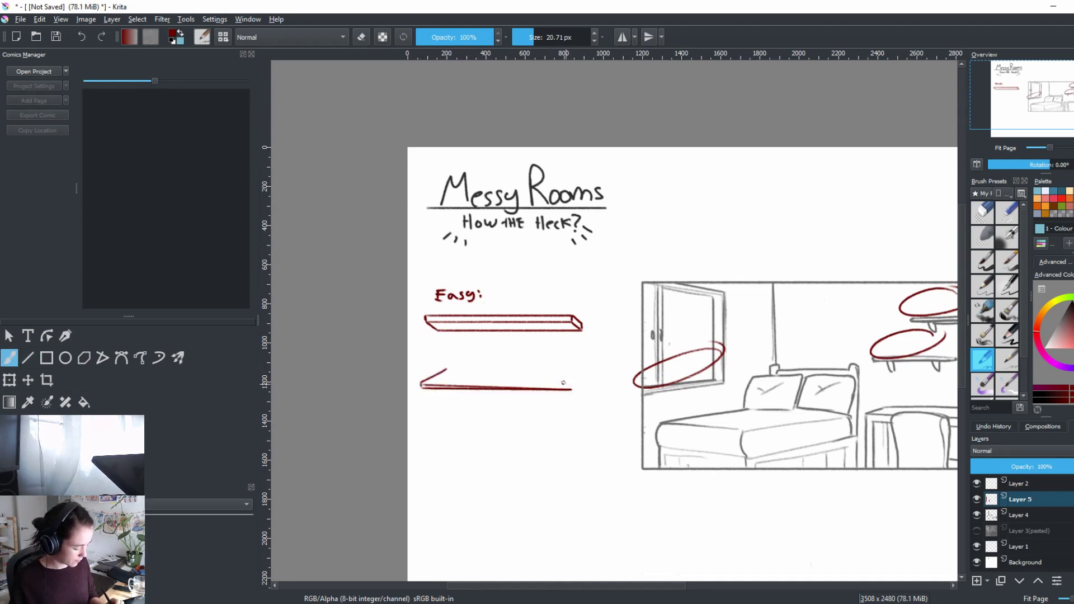
{"action": "key", "text": "v"}
{"action": "left_click_drag", "start_coordinate": [420, 383], "coordinate": [587, 375]}
{"action": "key", "text": "b"}
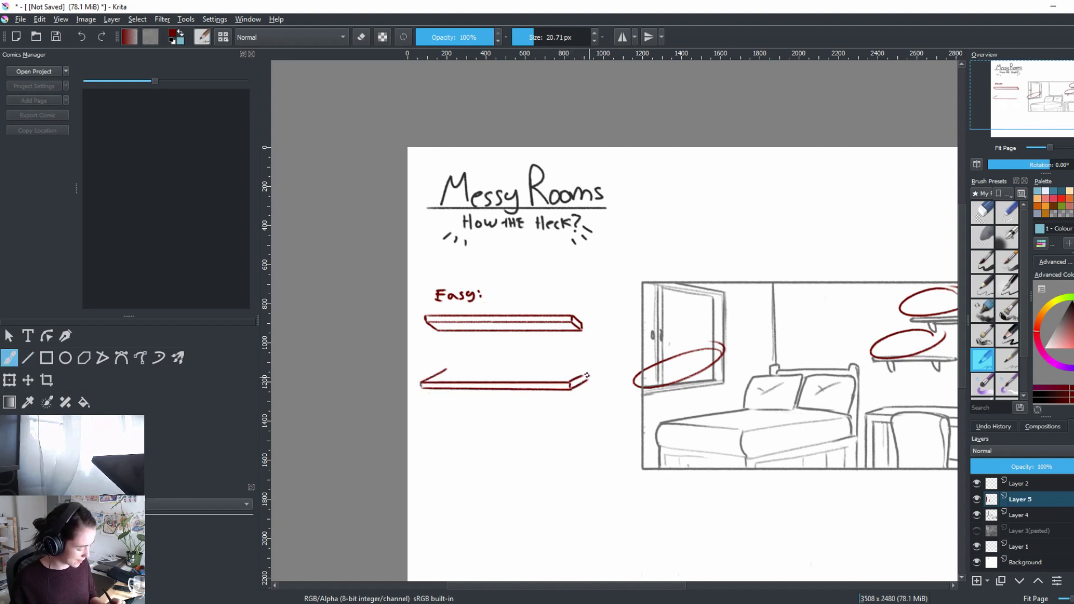
{"action": "left_click_drag", "start_coordinate": [446, 369], "coordinate": [587, 370]}
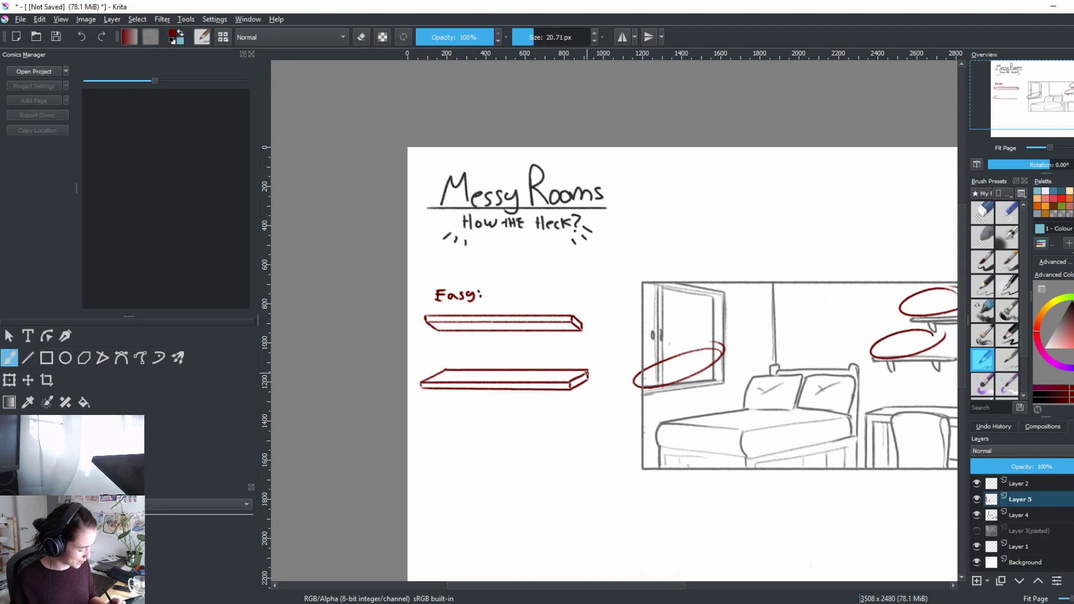
Step: Handwrite the label "Hard:" in dark red above the second shelf
{"action": "left_click_drag", "start_coordinate": [439, 343], "coordinate": [439, 352]}
{"action": "mouse_move", "coordinate": [442, 342]}
{"action": "left_mouse_down"}
{"action": "mouse_move", "coordinate": [454, 352]}
{"action": "mouse_move", "coordinate": [471, 342]}
{"action": "left_mouse_up"}
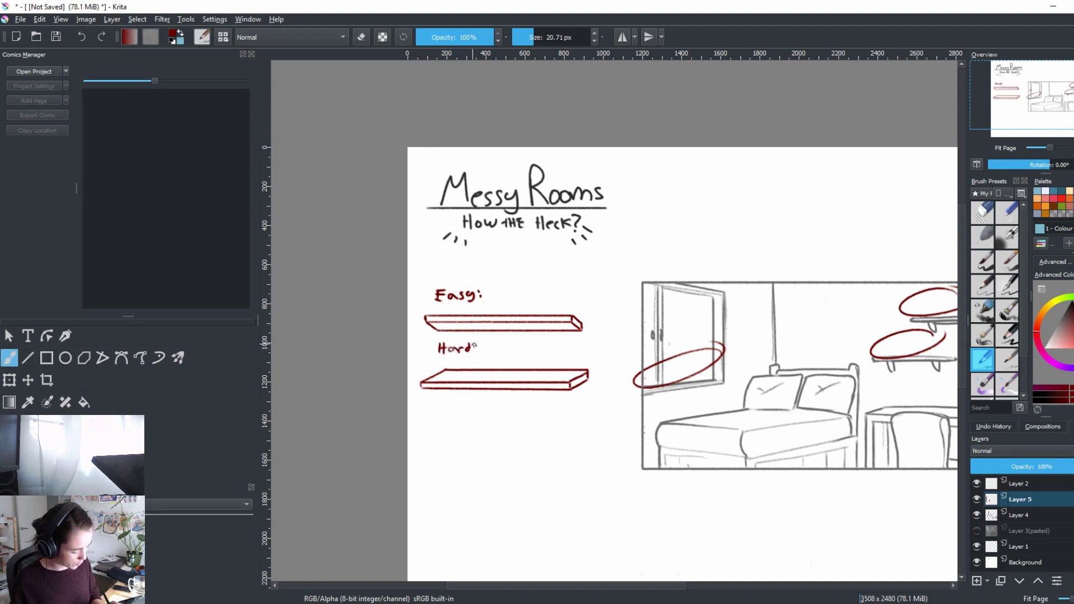
{"action": "left_click", "coordinate": [474, 344]}
{"action": "left_click", "coordinate": [475, 351]}
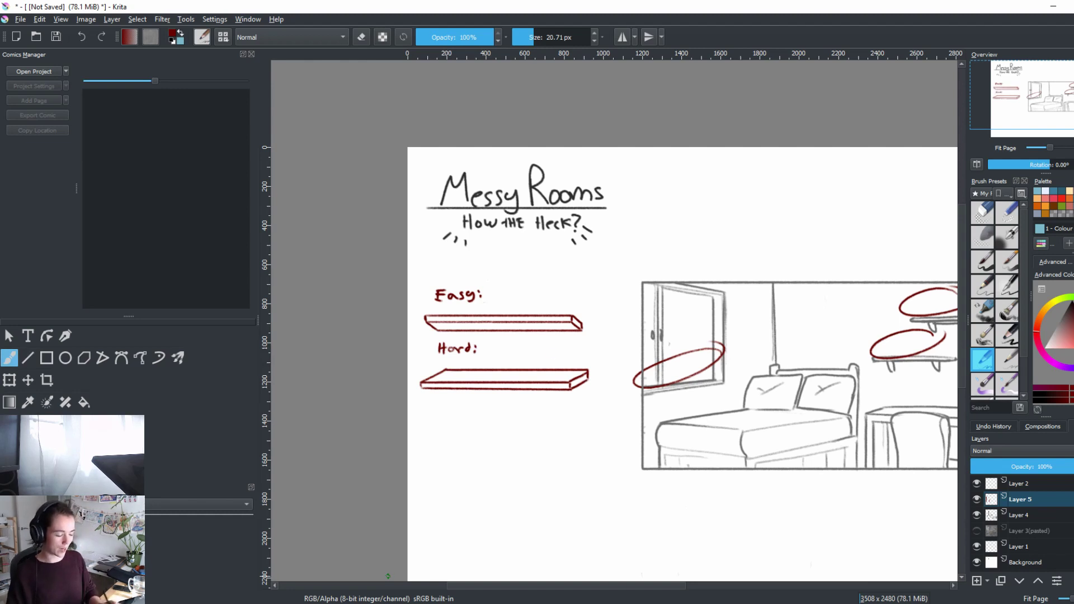
{"action": "mouse_move", "coordinate": [553, 287]}
{"action": "left_mouse_down"}
{"action": "mouse_move", "coordinate": [566, 300]}
{"action": "mouse_move", "coordinate": [554, 300]}
{"action": "left_mouse_up"}
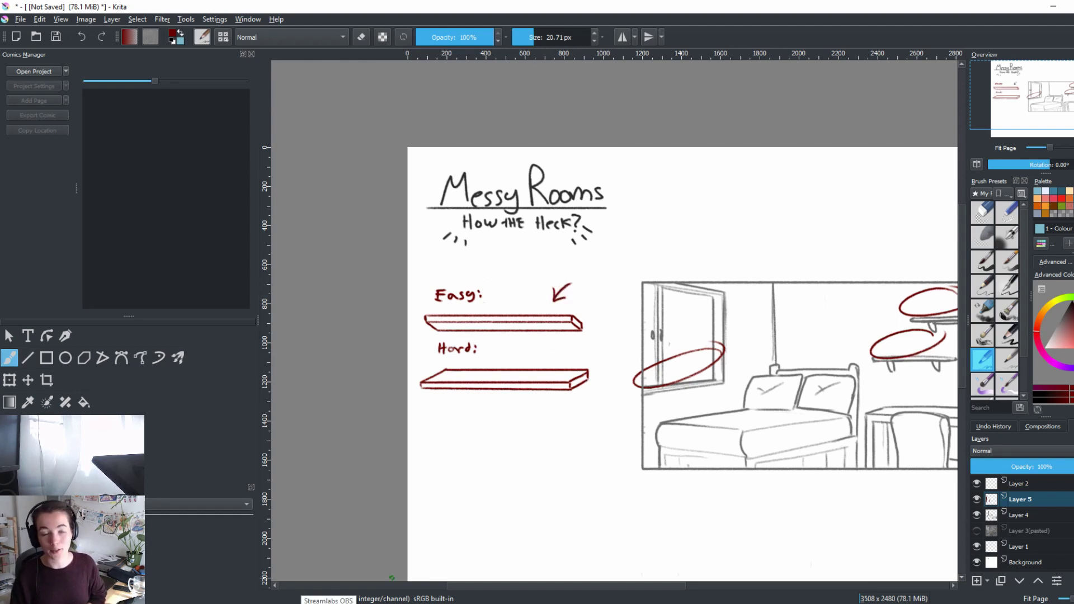
{"action": "key", "text": "ctrl+z"}
{"action": "key", "text": "ctrl+z"}
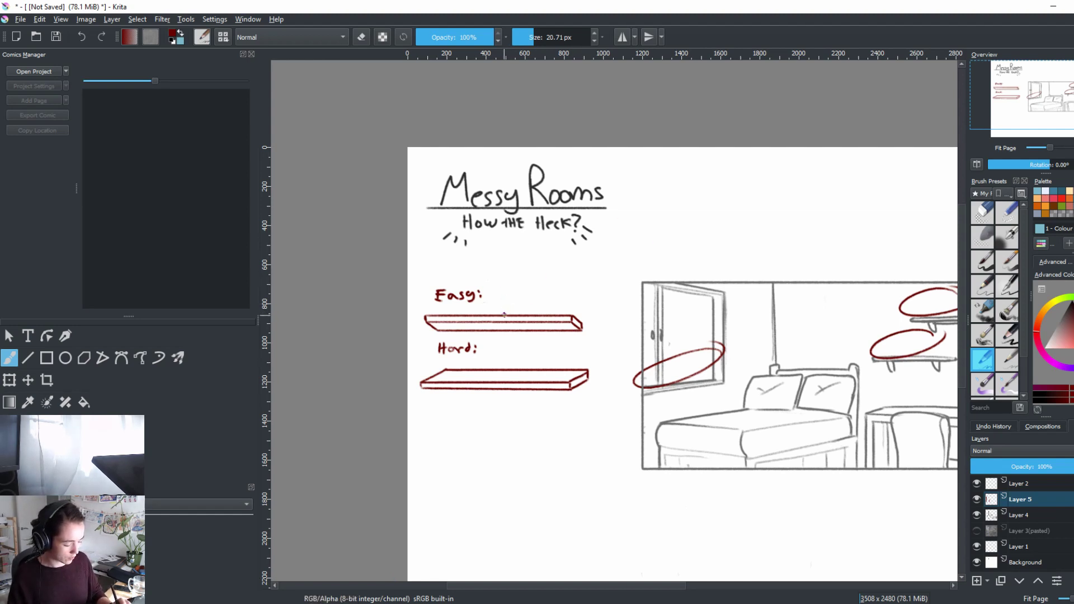
Step: Sketch a cluster of overlapping objects on the Easy shelf: a bottle, rounded jars, a box and a row of books
{"action": "mouse_move", "coordinate": [504, 314]}
{"action": "left_mouse_down"}
{"action": "mouse_move", "coordinate": [506, 277]}
{"action": "mouse_move", "coordinate": [524, 311]}
{"action": "left_mouse_up"}
{"action": "left_click_drag", "start_coordinate": [525, 280], "coordinate": [525, 314]}
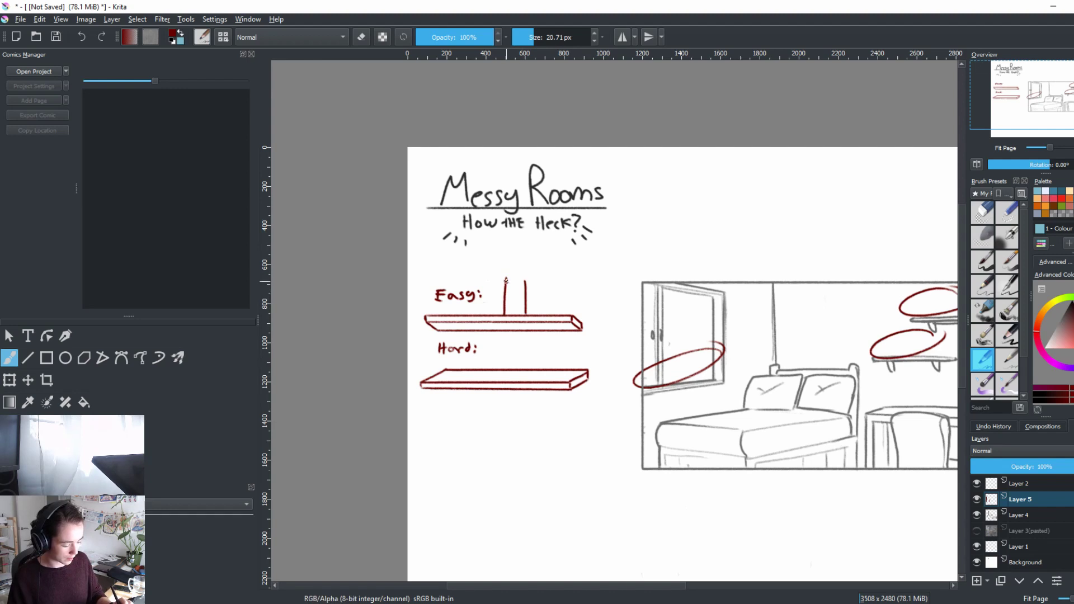
{"action": "mouse_move", "coordinate": [512, 267]}
{"action": "left_mouse_down"}
{"action": "mouse_move", "coordinate": [524, 310]}
{"action": "mouse_move", "coordinate": [536, 289]}
{"action": "mouse_move", "coordinate": [541, 310]}
{"action": "mouse_move", "coordinate": [569, 281]}
{"action": "mouse_move", "coordinate": [577, 314]}
{"action": "mouse_move", "coordinate": [557, 287]}
{"action": "mouse_move", "coordinate": [551, 299]}
{"action": "mouse_move", "coordinate": [502, 292]}
{"action": "mouse_move", "coordinate": [489, 311]}
{"action": "left_mouse_up"}
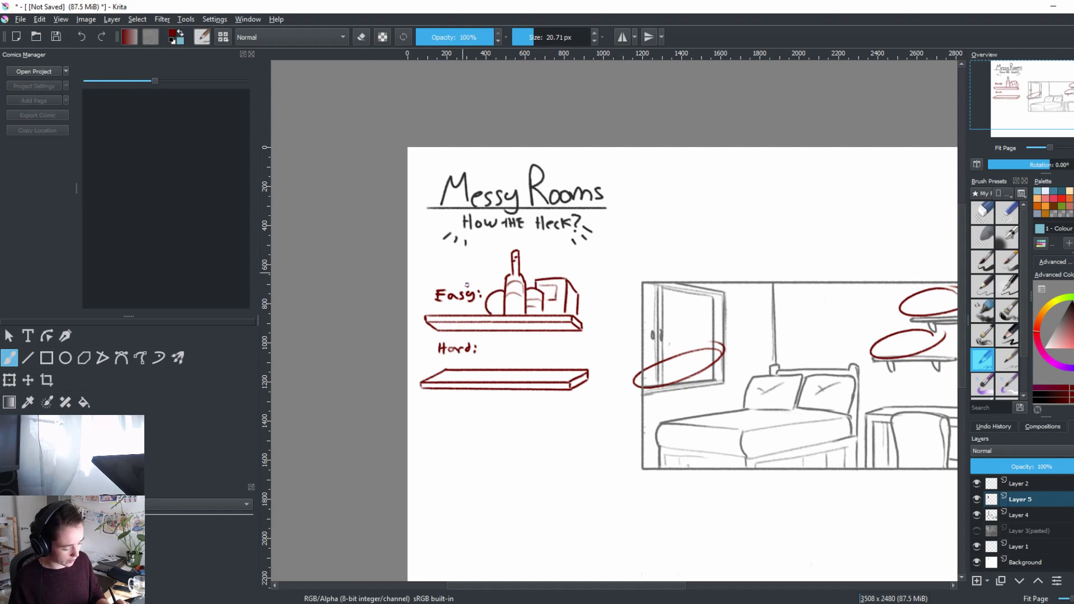
{"action": "mouse_move", "coordinate": [468, 273]}
{"action": "left_mouse_down"}
{"action": "mouse_move", "coordinate": [467, 291]}
{"action": "mouse_move", "coordinate": [492, 292]}
{"action": "mouse_move", "coordinate": [473, 290]}
{"action": "left_mouse_up"}
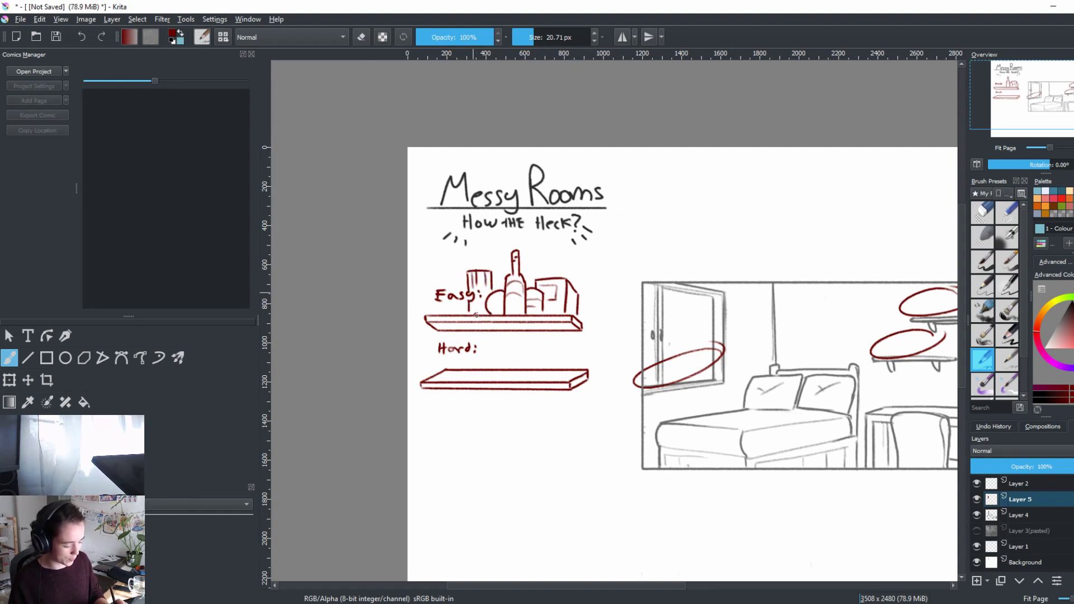
{"action": "left_click_drag", "start_coordinate": [574, 290], "coordinate": [577, 320]}
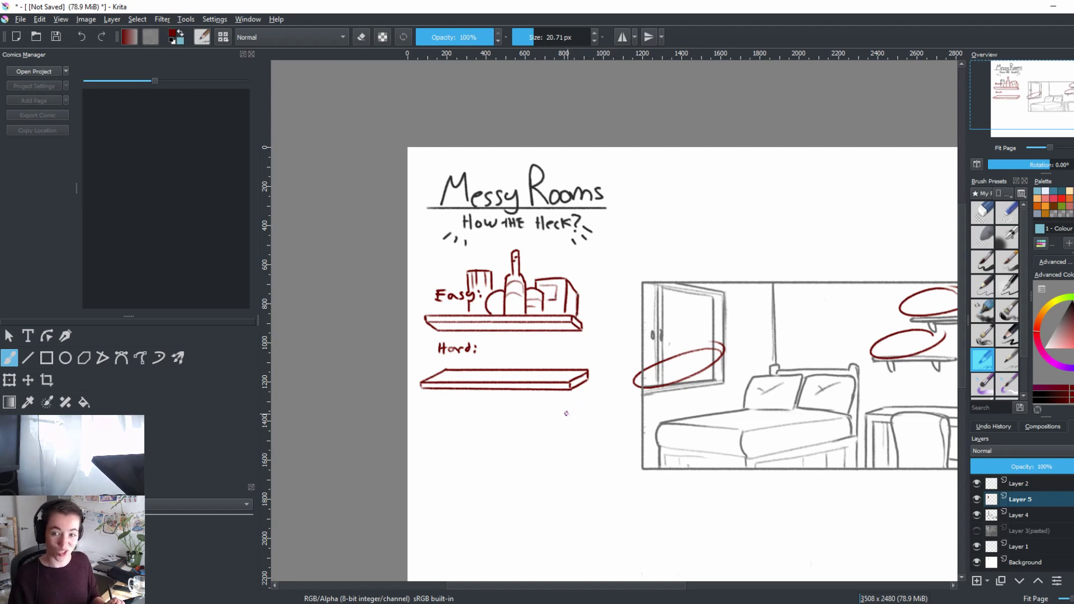
{"action": "left_click_drag", "start_coordinate": [597, 423], "coordinate": [619, 407]}
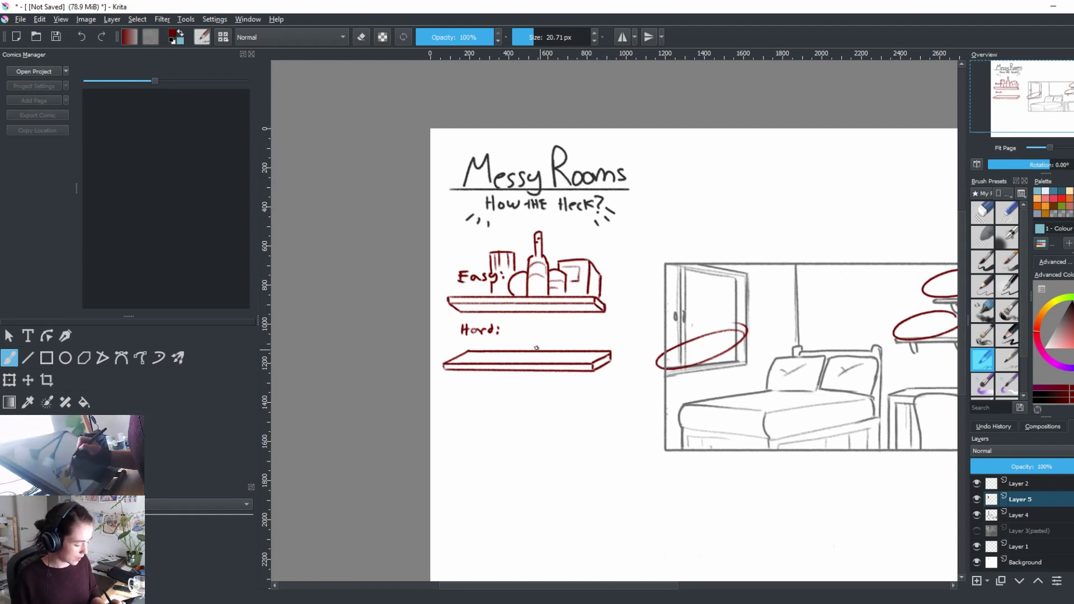
Step: Select the "Hard:" label with its shelf, move both lower to leave more room below the Easy shelf, and deselect
{"action": "key", "text": "ctrl+r"}
{"action": "left_click_drag", "start_coordinate": [430, 314], "coordinate": [620, 408]}
{"action": "key", "text": "ctrl+t"}
{"action": "key", "text": "Return"}
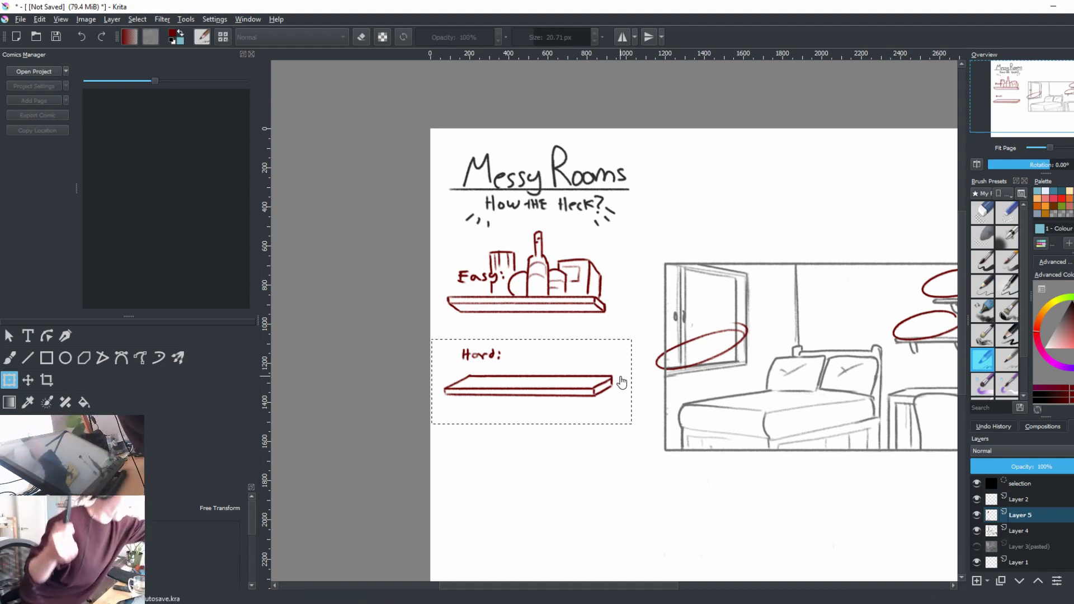
{"action": "left_click", "coordinate": [590, 385]}
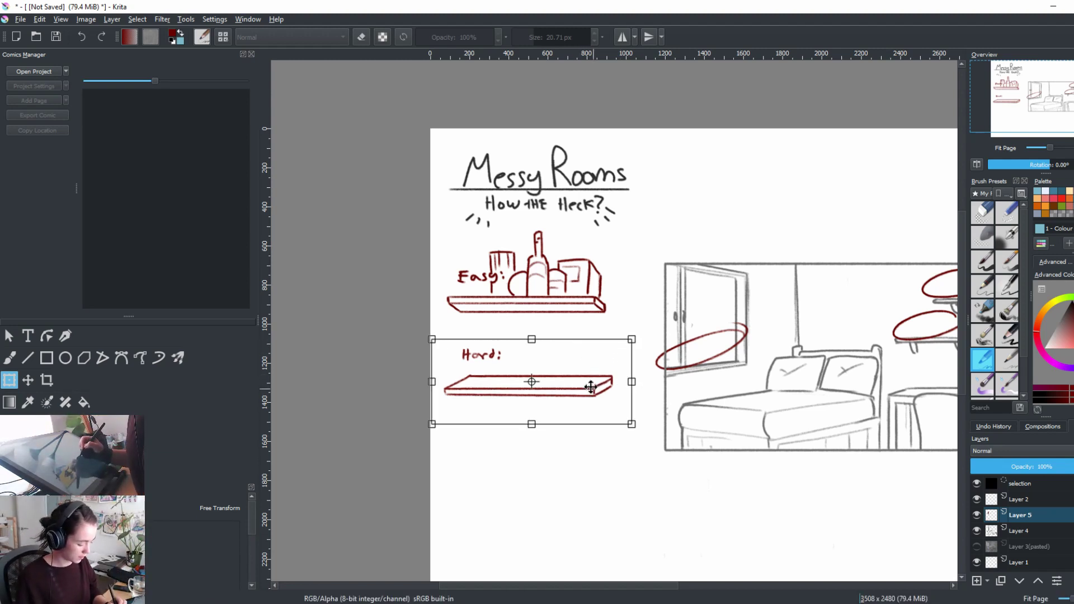
{"action": "left_click_drag", "start_coordinate": [590, 386], "coordinate": [590, 390]}
{"action": "key", "text": "Return"}
{"action": "key", "text": "ctrl+shift+a"}
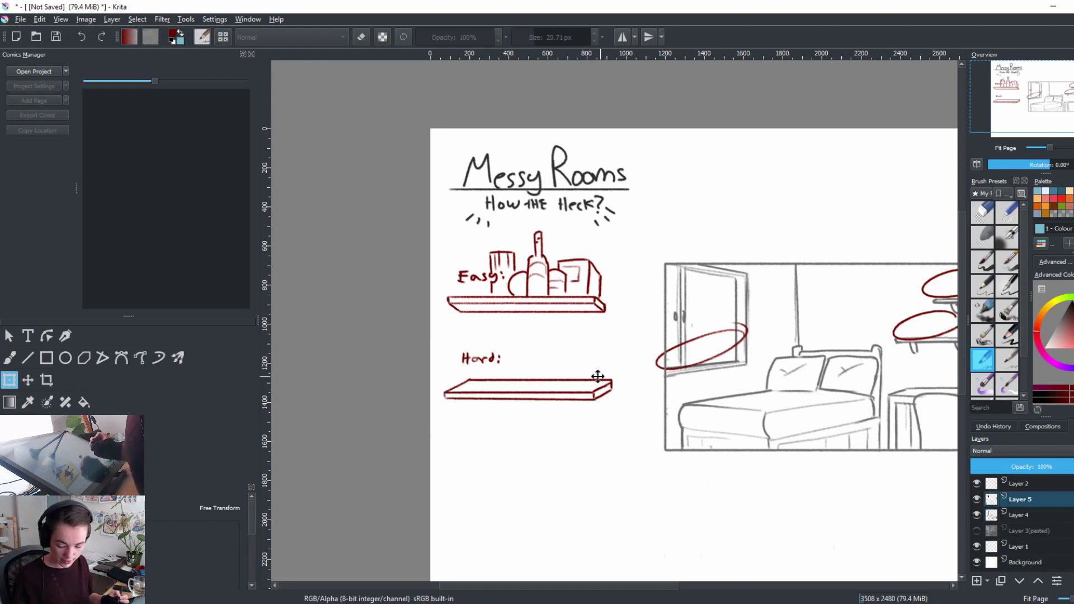
Step: Sketch a dark red bottle in the middle of the Hard shelf, with an elliptical base, rounded shoulders and a narrow neck
{"action": "key", "text": "b"}
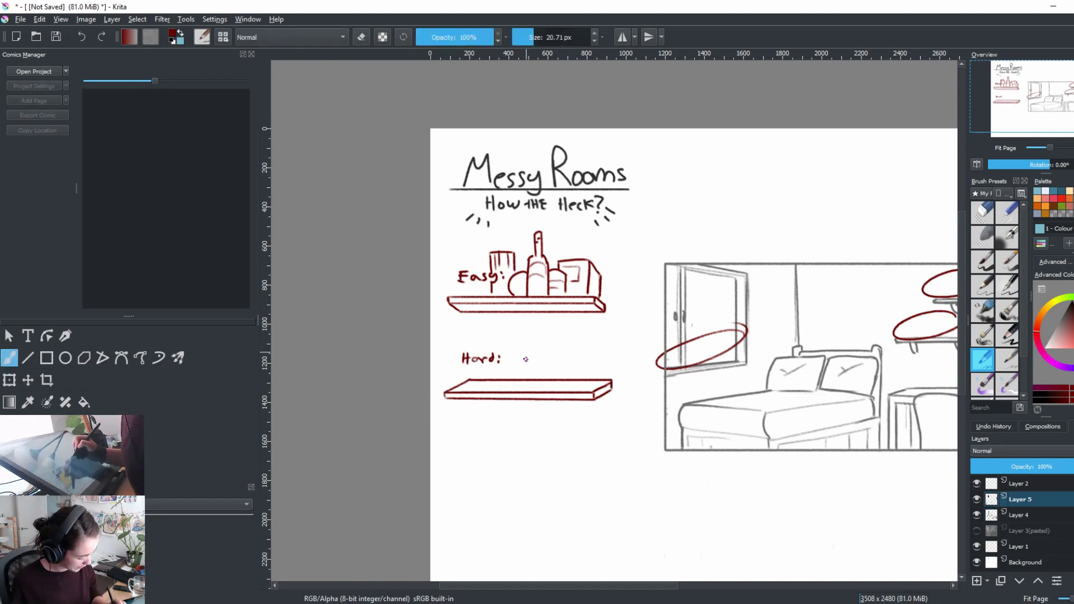
{"action": "left_click_drag", "start_coordinate": [526, 345], "coordinate": [526, 382]}
{"action": "key", "text": "ctrl+z"}
{"action": "mouse_move", "coordinate": [524, 345]}
{"action": "left_mouse_down"}
{"action": "mouse_move", "coordinate": [526, 384]}
{"action": "mouse_move", "coordinate": [555, 373]}
{"action": "mouse_move", "coordinate": [540, 388]}
{"action": "mouse_move", "coordinate": [550, 386]}
{"action": "mouse_move", "coordinate": [549, 351]}
{"action": "mouse_move", "coordinate": [549, 383]}
{"action": "left_mouse_up"}
{"action": "key", "text": "e"}
{"action": "key", "text": "e"}
{"action": "left_click_drag", "start_coordinate": [550, 347], "coordinate": [550, 379]}
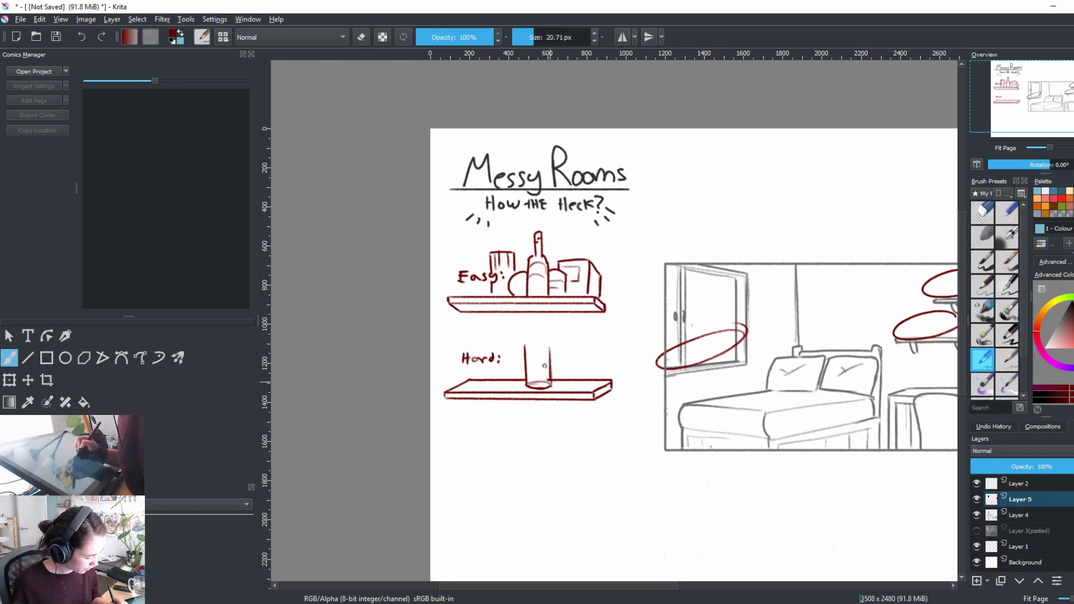
{"action": "key", "text": "e"}
{"action": "mouse_move", "coordinate": [520, 347]}
{"action": "left_mouse_down"}
{"action": "mouse_move", "coordinate": [548, 353]}
{"action": "mouse_move", "coordinate": [535, 345]}
{"action": "left_mouse_up"}
{"action": "key", "text": "e"}
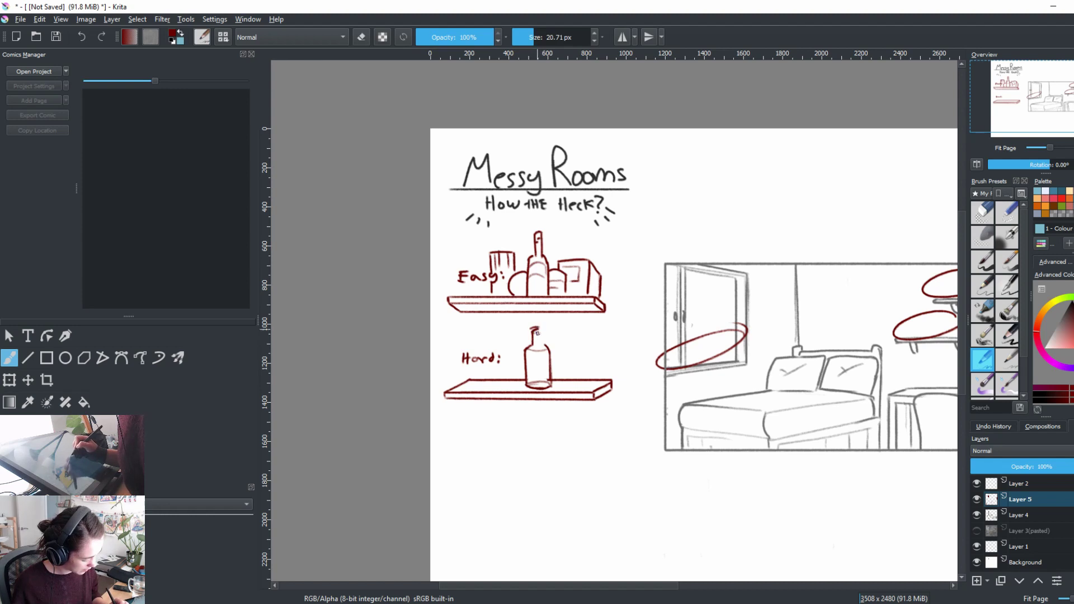
Step: Erase the top of the bottle on the Easy shelf and redraw its rim slightly lower
{"action": "key", "text": "e"}
{"action": "left_click_drag", "start_coordinate": [538, 231], "coordinate": [542, 255]}
{"action": "key", "text": "e"}
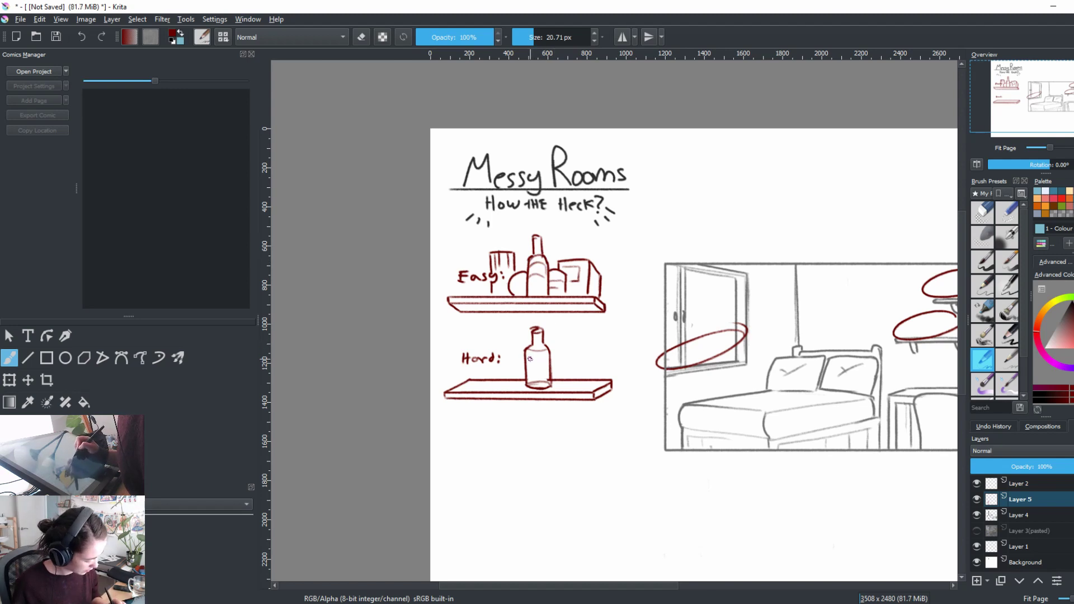
Step: Add a curved label to the Hard shelf's bottle and sketch a round jar partly hidden behind its left side
{"action": "mouse_move", "coordinate": [541, 359]}
{"action": "left_mouse_down"}
{"action": "mouse_move", "coordinate": [546, 382]}
{"action": "mouse_move", "coordinate": [512, 382]}
{"action": "mouse_move", "coordinate": [515, 363]}
{"action": "mouse_move", "coordinate": [506, 377]}
{"action": "mouse_move", "coordinate": [532, 356]}
{"action": "left_mouse_up"}
{"action": "key", "text": "e"}
{"action": "key", "text": "e"}
{"action": "key", "text": "e"}
{"action": "key", "text": "e"}
{"action": "key", "text": "e"}
{"action": "key", "text": "e"}
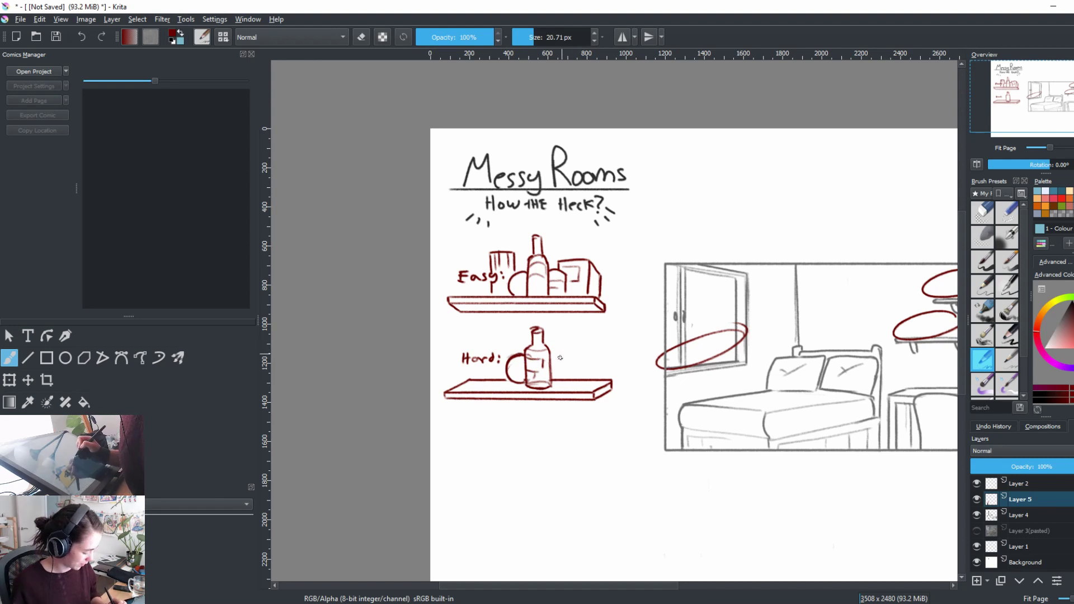
Step: Sketch a small cylindrical jar with an elliptical rim to the right of the bottle on the Hard shelf
{"action": "left_click_drag", "start_coordinate": [548, 359], "coordinate": [570, 361]}
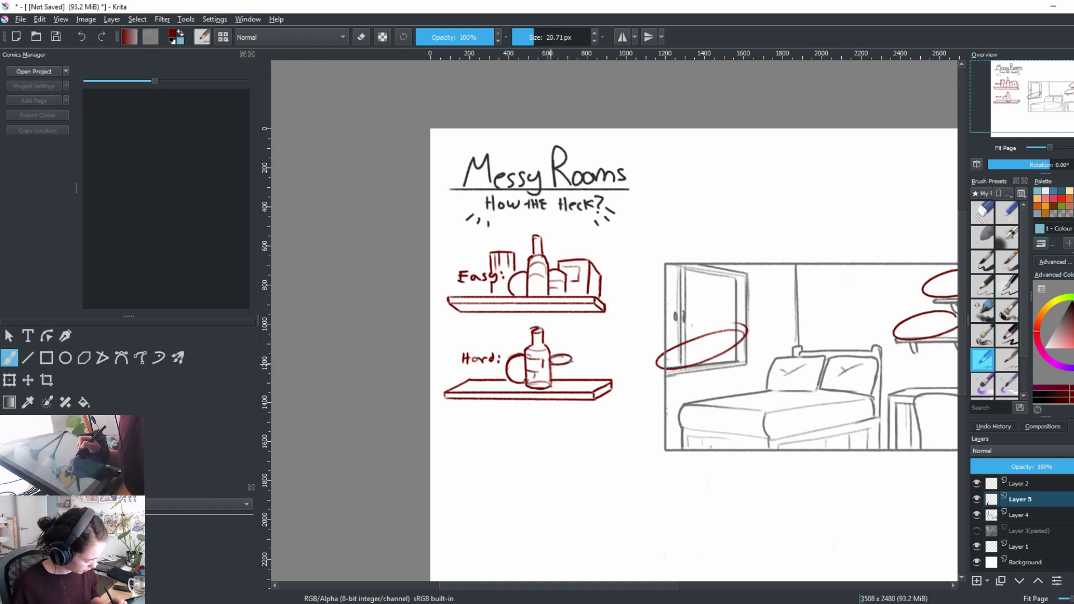
{"action": "key", "text": "e"}
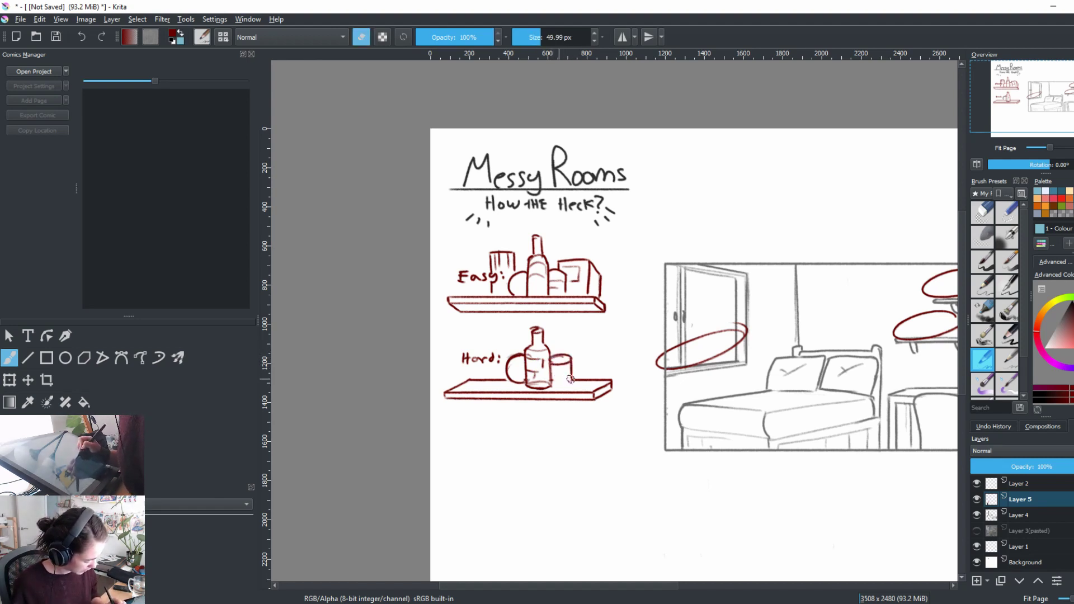
{"action": "key", "text": "e"}
{"action": "key", "text": "e"}
{"action": "mouse_move", "coordinate": [570, 362]}
{"action": "left_mouse_down"}
{"action": "mouse_move", "coordinate": [570, 380]}
{"action": "mouse_move", "coordinate": [549, 386]}
{"action": "left_mouse_up"}
{"action": "key", "text": "e"}
{"action": "key", "text": "e"}
Step: Erase the small jar's outline and redraw it narrower, with the top edge of a box behind it
{"action": "key", "text": "e"}
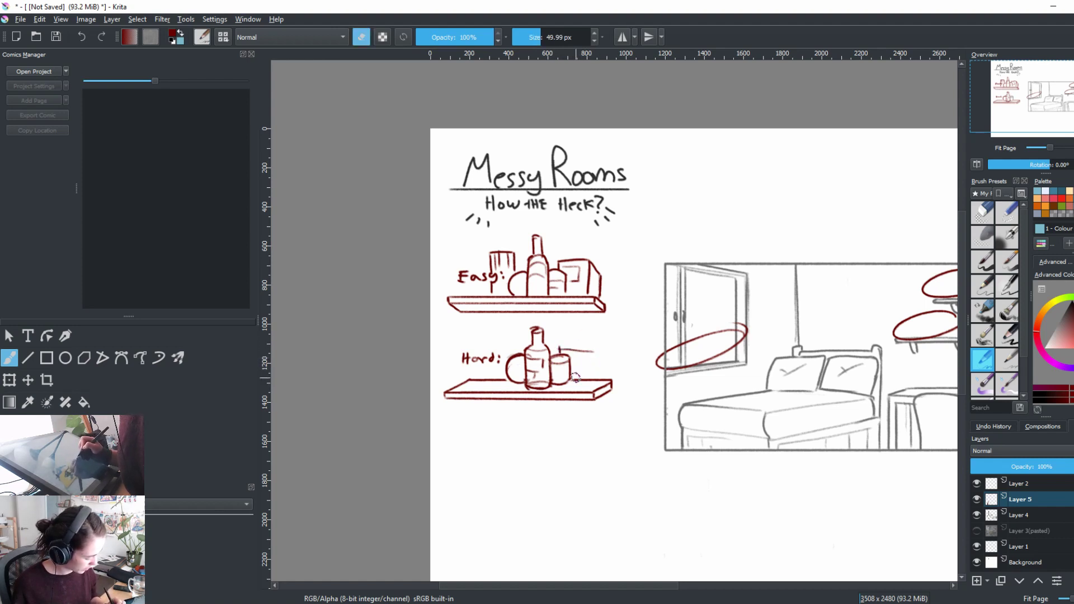
{"action": "key", "text": "e"}
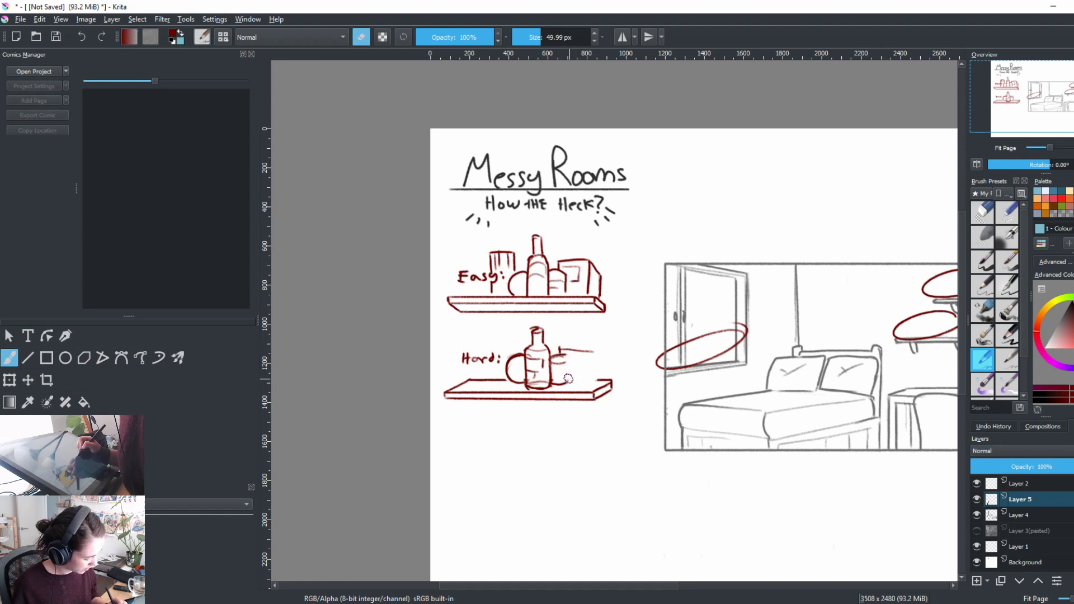
{"action": "key", "text": "e"}
{"action": "key", "text": "e"}
{"action": "left_click_drag", "start_coordinate": [562, 353], "coordinate": [550, 360]}
{"action": "key", "text": "e"}
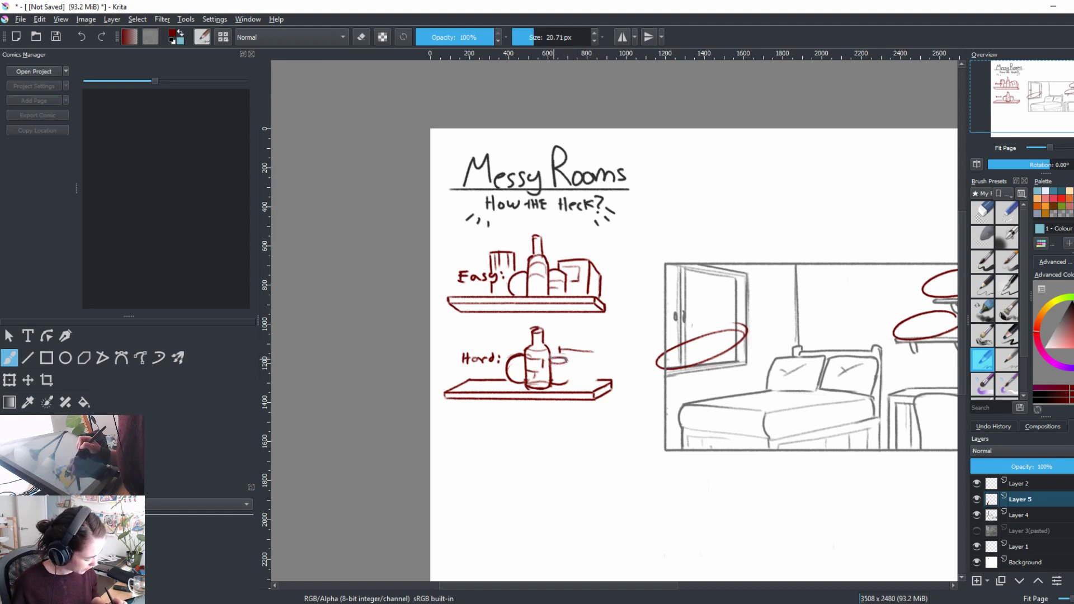
{"action": "key", "text": "e"}
{"action": "key", "text": "e"}
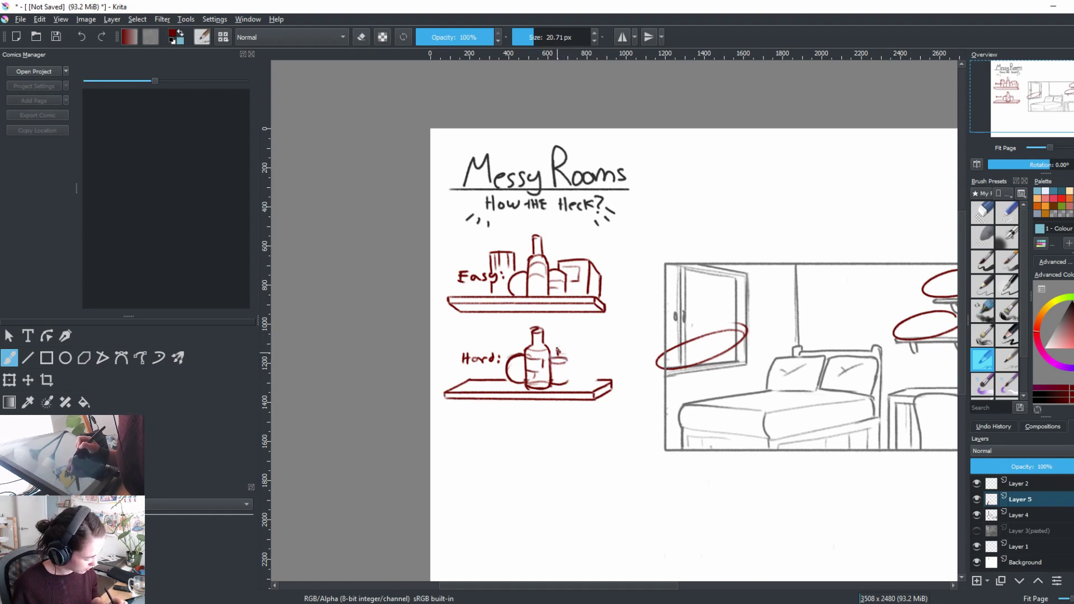
{"action": "left_click_drag", "start_coordinate": [566, 359], "coordinate": [565, 383]}
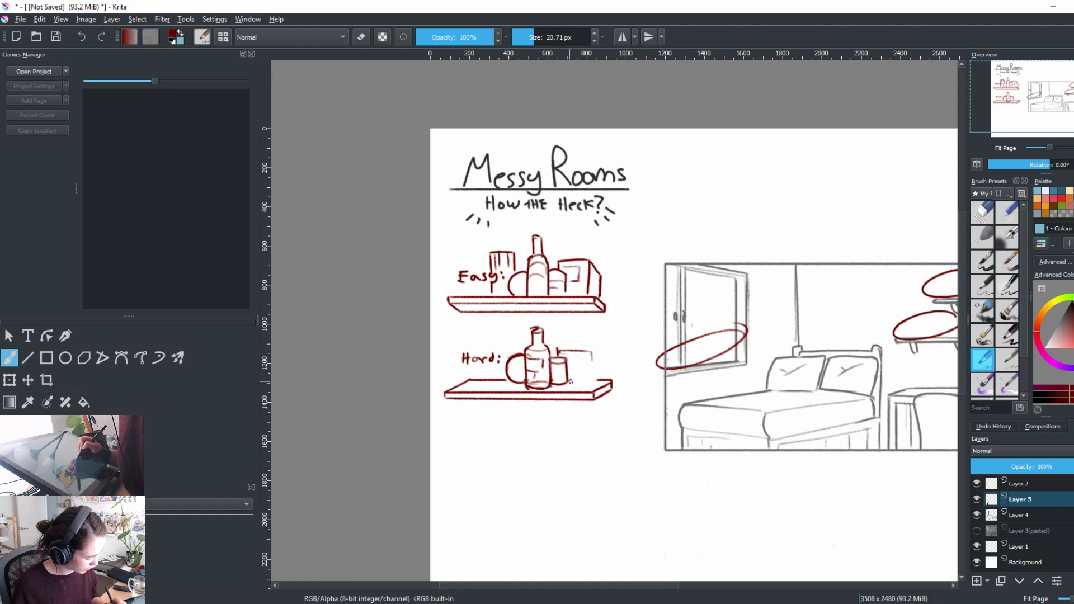
Step: Complete the box behind the small jar with its front, side and top faces, cleaning up the overlapping lines
{"action": "key", "text": "e"}
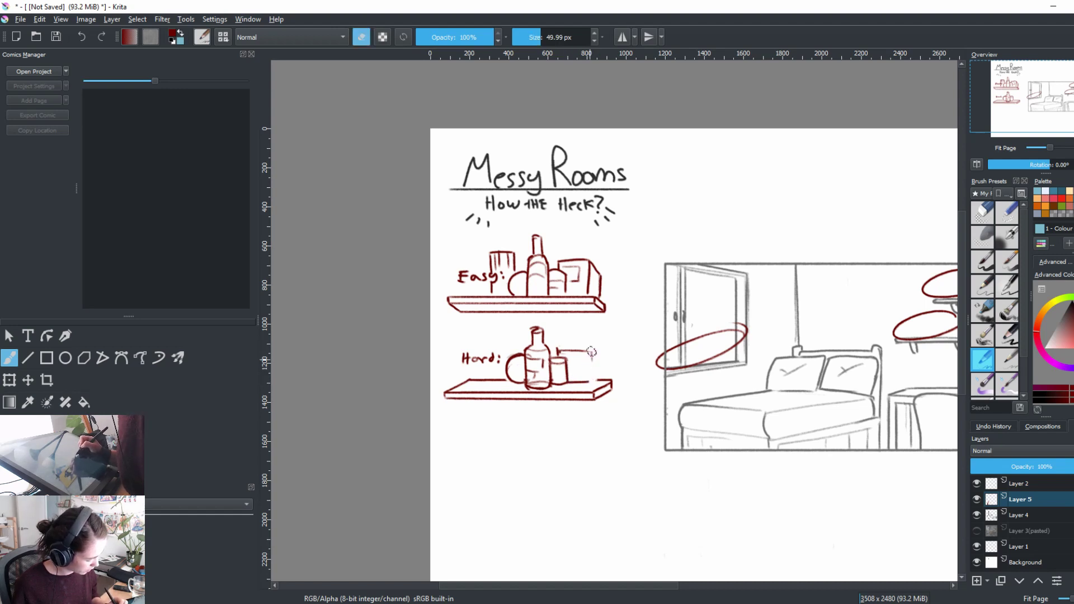
{"action": "key", "text": "e"}
{"action": "key", "text": "e"}
{"action": "key", "text": "e"}
{"action": "mouse_move", "coordinate": [590, 351]}
{"action": "left_mouse_down"}
{"action": "mouse_move", "coordinate": [554, 351]}
{"action": "mouse_move", "coordinate": [578, 350]}
{"action": "mouse_move", "coordinate": [600, 378]}
{"action": "left_mouse_up"}
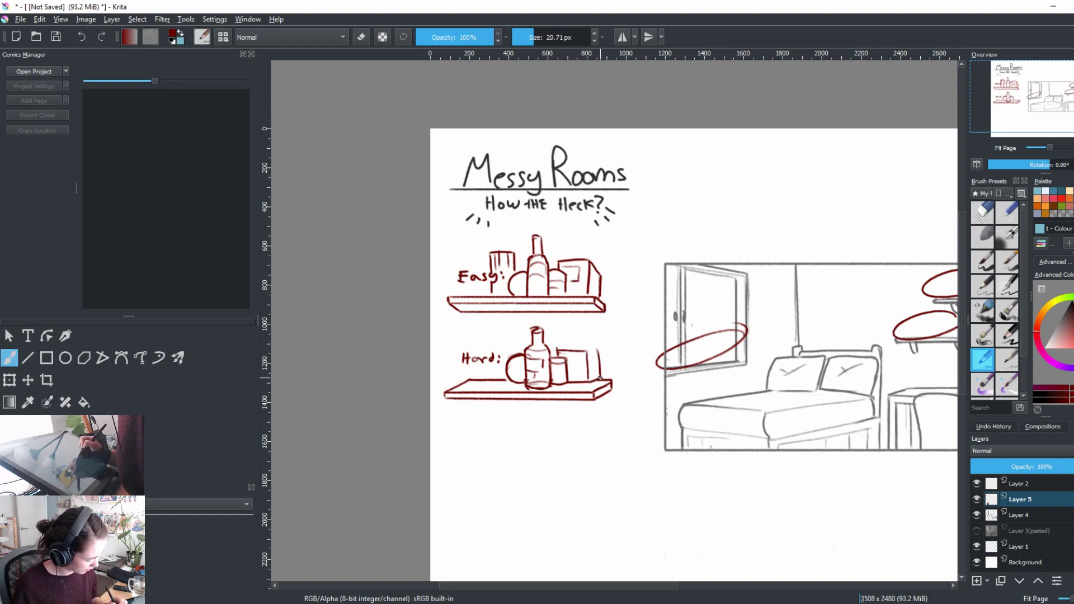
{"action": "mouse_move", "coordinate": [555, 347]}
{"action": "left_mouse_down"}
{"action": "mouse_move", "coordinate": [596, 344]}
{"action": "mouse_move", "coordinate": [600, 358]}
{"action": "mouse_move", "coordinate": [574, 369]}
{"action": "mouse_move", "coordinate": [599, 371]}
{"action": "mouse_move", "coordinate": [638, 345]}
{"action": "mouse_move", "coordinate": [646, 379]}
{"action": "mouse_move", "coordinate": [579, 386]}
{"action": "mouse_move", "coordinate": [550, 380]}
{"action": "mouse_move", "coordinate": [579, 326]}
{"action": "mouse_move", "coordinate": [662, 348]}
{"action": "left_mouse_up"}
Step: Shift the selected group of objects slightly left and down on the Hard shelf, and deselect it
{"action": "key", "text": "ctrl+r"}
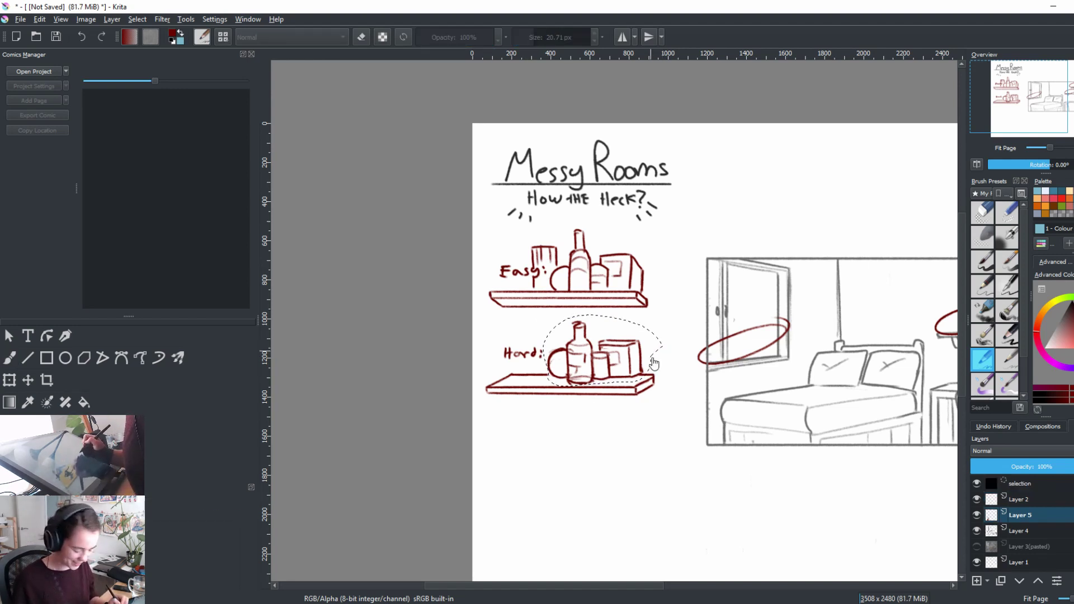
{"action": "key", "text": "ctrl+t"}
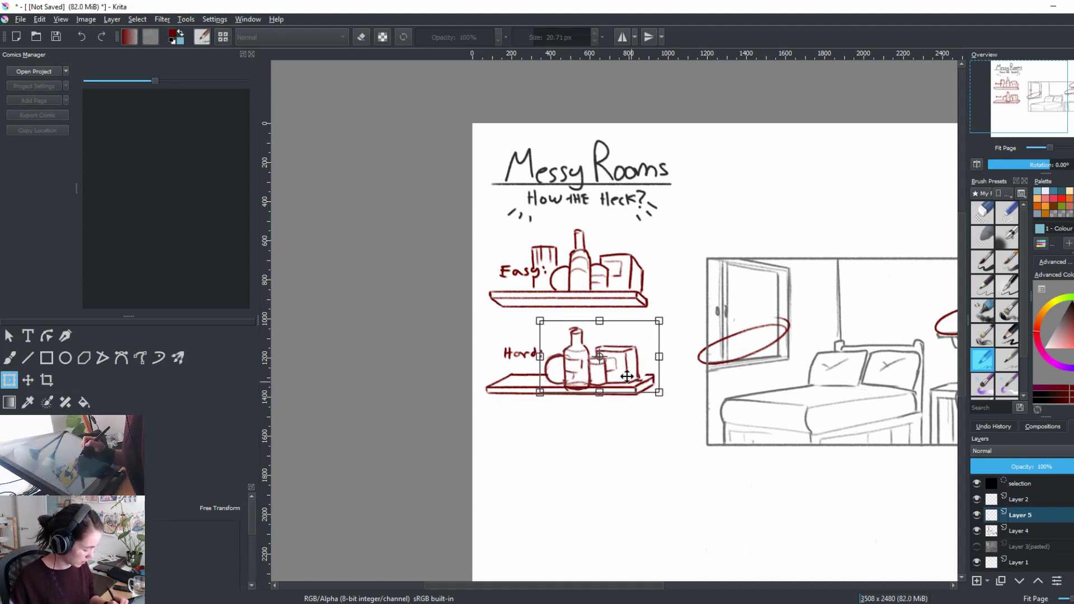
{"action": "key", "text": "Delete"}
{"action": "key", "text": "ctrl+z"}
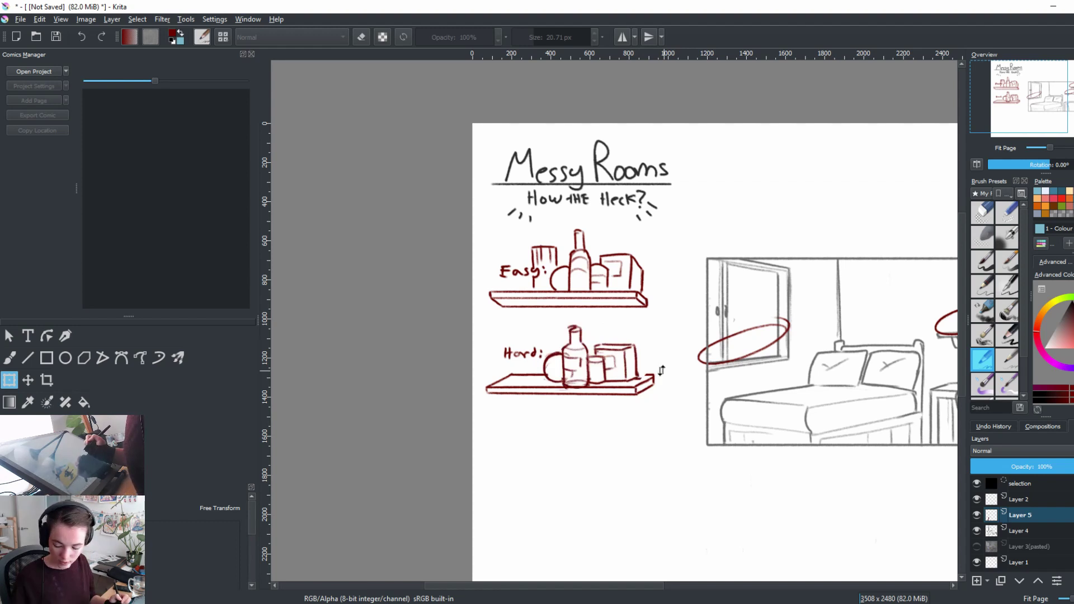
{"action": "key", "text": "ctrl+shift+a"}
Step: Sketch a row of upright books behind the "Hard:" label, standing at the left of the round jar
{"action": "key", "text": "b"}
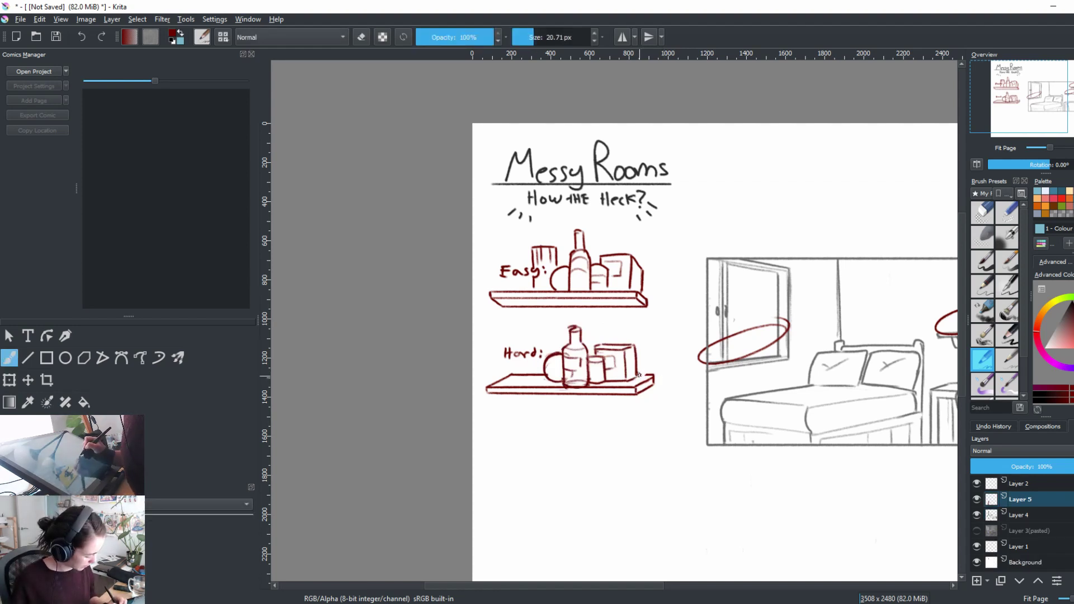
{"action": "key", "text": "e"}
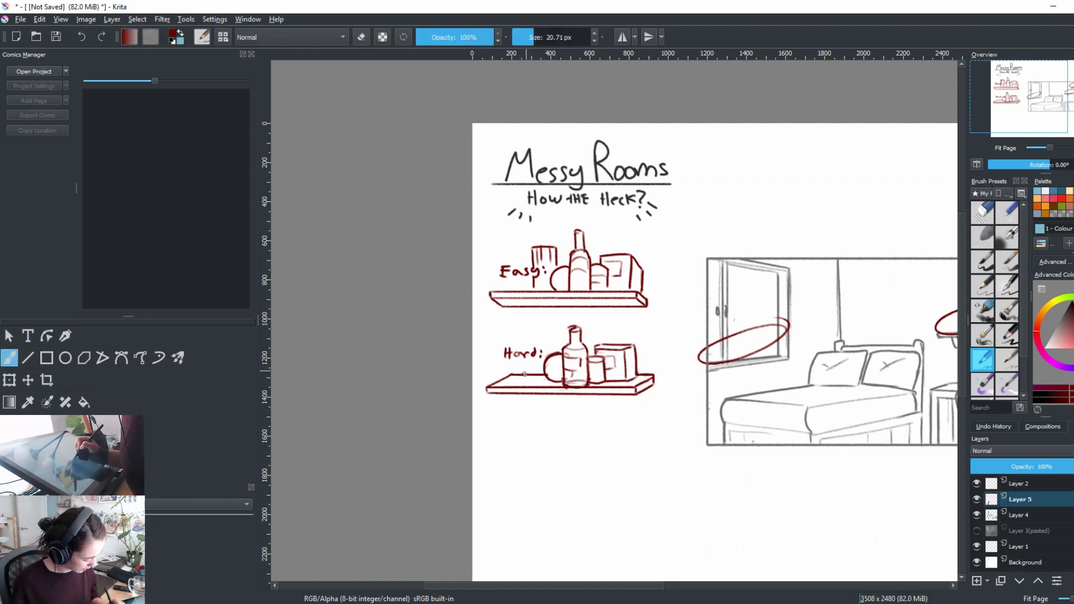
{"action": "key", "text": "e"}
{"action": "left_click_drag", "start_coordinate": [522, 372], "coordinate": [542, 379]}
{"action": "key", "text": "e"}
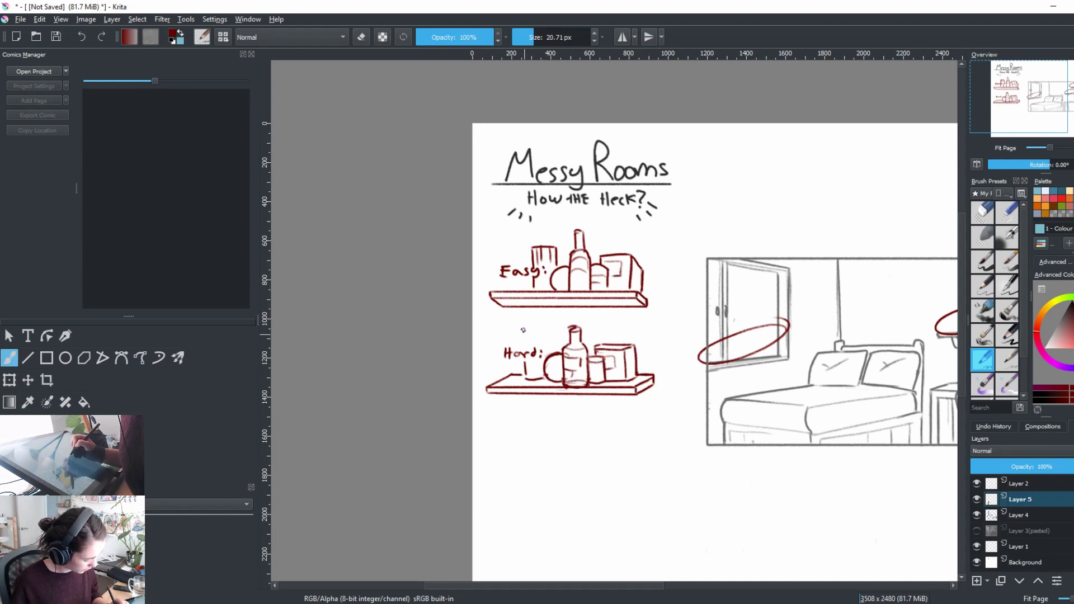
{"action": "left_click_drag", "start_coordinate": [524, 330], "coordinate": [525, 347]}
{"action": "mouse_move", "coordinate": [523, 329]}
{"action": "left_mouse_down"}
{"action": "mouse_move", "coordinate": [546, 327]}
{"action": "mouse_move", "coordinate": [549, 350]}
{"action": "mouse_move", "coordinate": [523, 344]}
{"action": "mouse_move", "coordinate": [551, 331]}
{"action": "mouse_move", "coordinate": [547, 352]}
{"action": "left_mouse_up"}
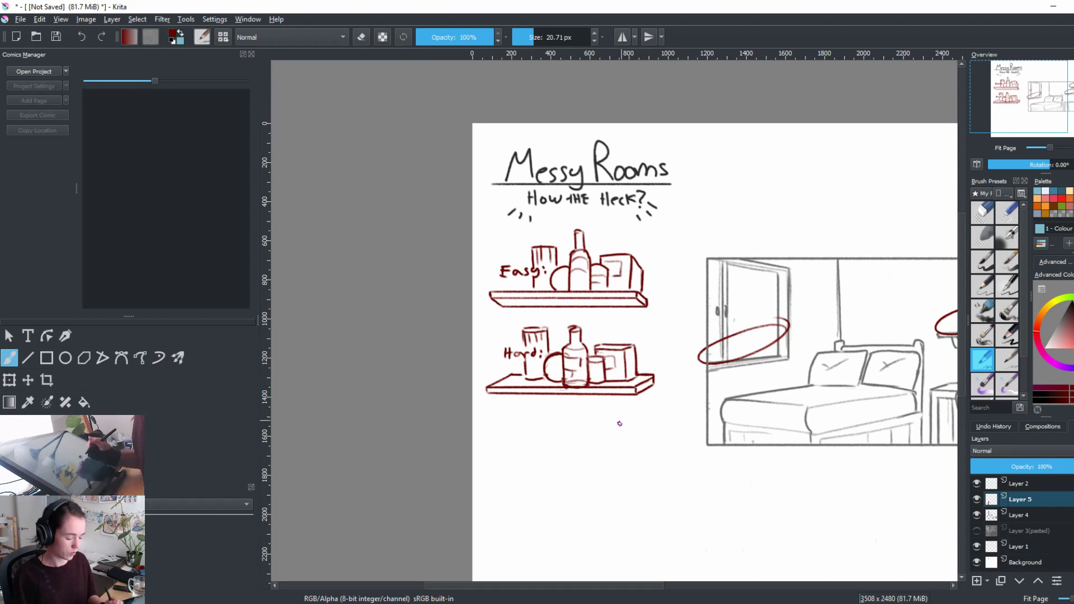
Step: Draw a perspective floor grid of crossing straight lines in the empty space below the Hard shelf
{"action": "left_click_drag", "start_coordinate": [604, 462], "coordinate": [623, 397]}
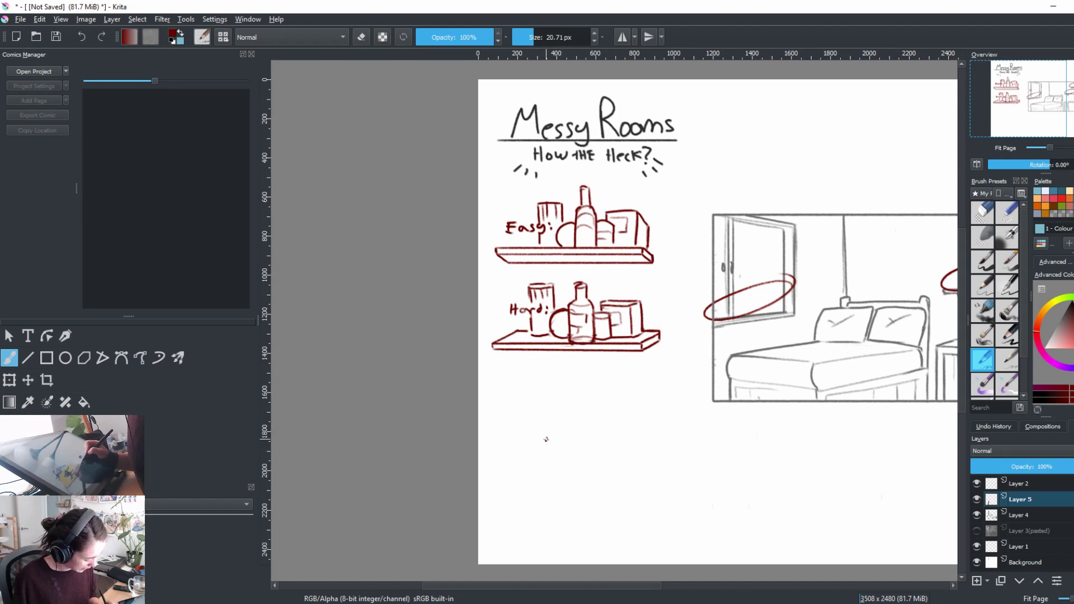
{"action": "key", "text": "v"}
{"action": "left_click_drag", "start_coordinate": [501, 427], "coordinate": [607, 459]}
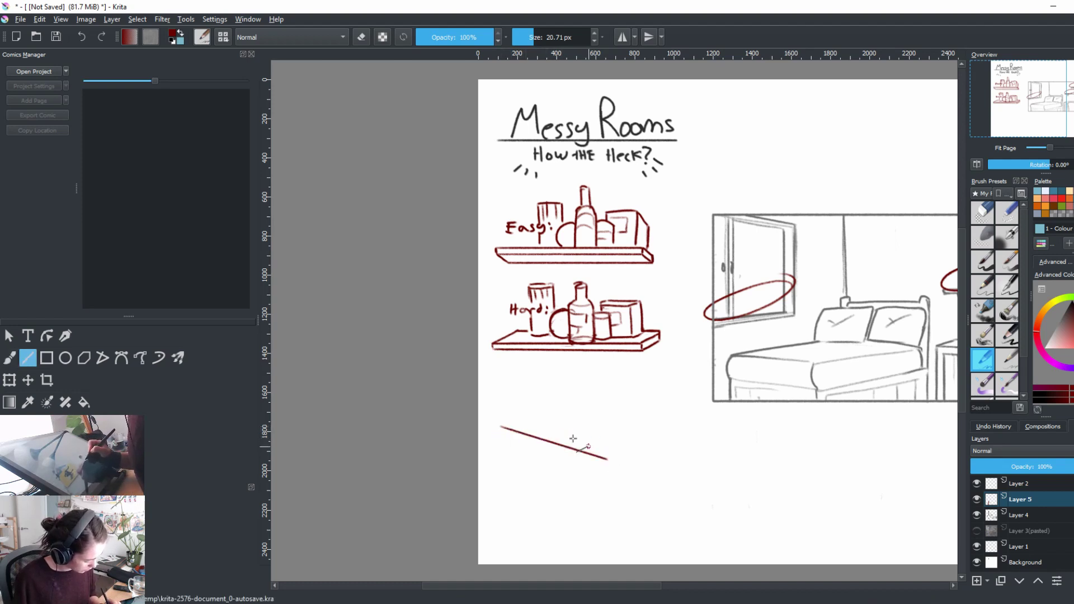
{"action": "left_click_drag", "start_coordinate": [509, 418], "coordinate": [633, 444]}
{"action": "left_click_drag", "start_coordinate": [512, 411], "coordinate": [650, 429]}
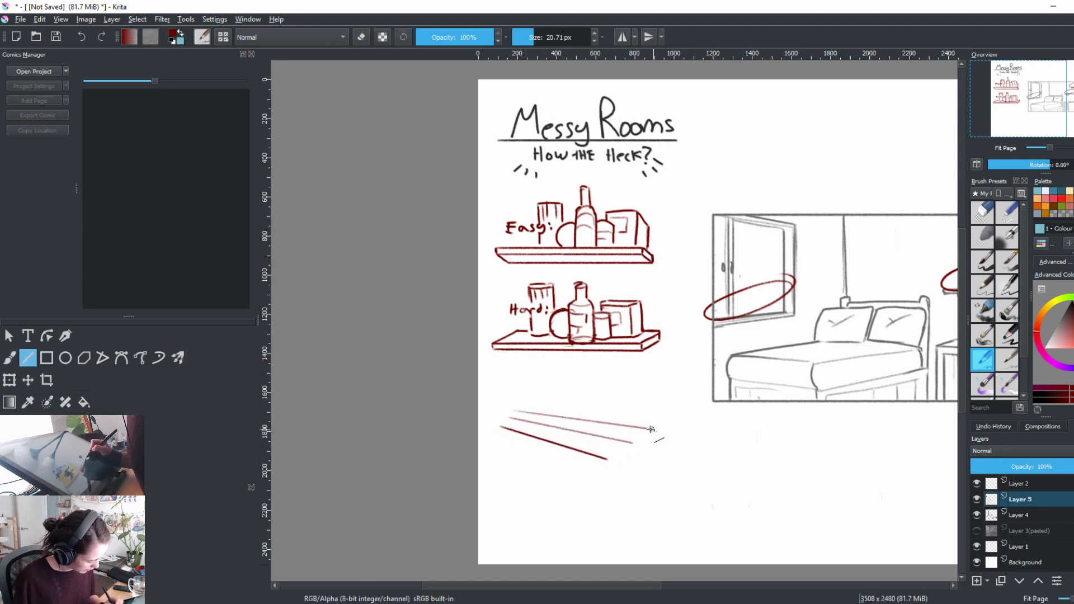
{"action": "left_click_drag", "start_coordinate": [556, 464], "coordinate": [652, 416]}
{"action": "left_click_drag", "start_coordinate": [523, 448], "coordinate": [620, 413]}
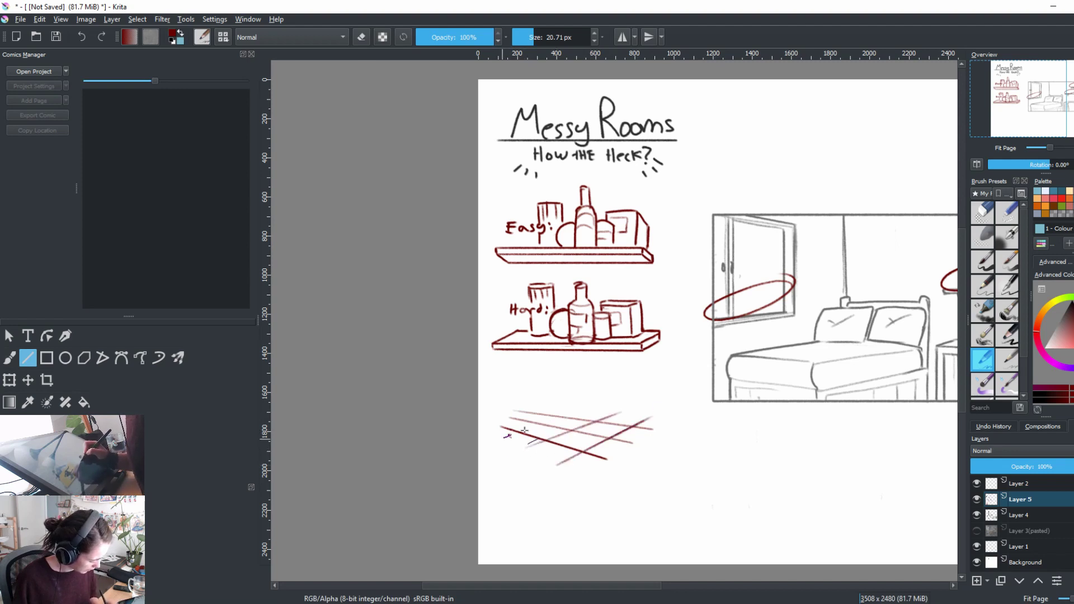
Step: Sketch a see-through bottle standing on the grid, built up from an elliptical base and vertical guide lines
{"action": "key", "text": "b"}
{"action": "mouse_move", "coordinate": [524, 430]}
{"action": "left_mouse_down"}
{"action": "mouse_move", "coordinate": [600, 407]}
{"action": "mouse_move", "coordinate": [558, 440]}
{"action": "mouse_move", "coordinate": [596, 438]}
{"action": "mouse_move", "coordinate": [581, 433]}
{"action": "mouse_move", "coordinate": [582, 370]}
{"action": "left_mouse_up"}
{"action": "key", "text": "v"}
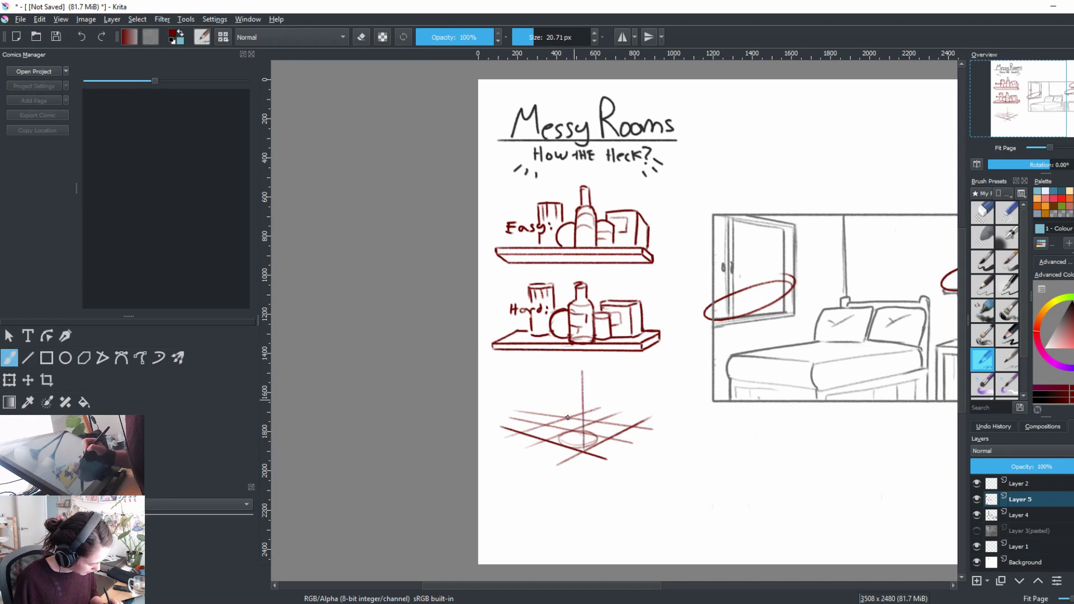
{"action": "left_click_drag", "start_coordinate": [558, 443], "coordinate": [557, 407]}
{"action": "key", "text": "b"}
{"action": "mouse_move", "coordinate": [557, 411]}
{"action": "left_mouse_down"}
{"action": "mouse_move", "coordinate": [560, 401]}
{"action": "mouse_move", "coordinate": [585, 399]}
{"action": "mouse_move", "coordinate": [594, 441]}
{"action": "left_mouse_up"}
{"action": "mouse_move", "coordinate": [562, 399]}
{"action": "left_mouse_down"}
{"action": "mouse_move", "coordinate": [566, 376]}
{"action": "mouse_move", "coordinate": [579, 373]}
{"action": "mouse_move", "coordinate": [581, 394]}
{"action": "mouse_move", "coordinate": [579, 375]}
{"action": "mouse_move", "coordinate": [579, 389]}
{"action": "mouse_move", "coordinate": [554, 407]}
{"action": "mouse_move", "coordinate": [594, 445]}
{"action": "mouse_move", "coordinate": [560, 444]}
{"action": "left_mouse_up"}
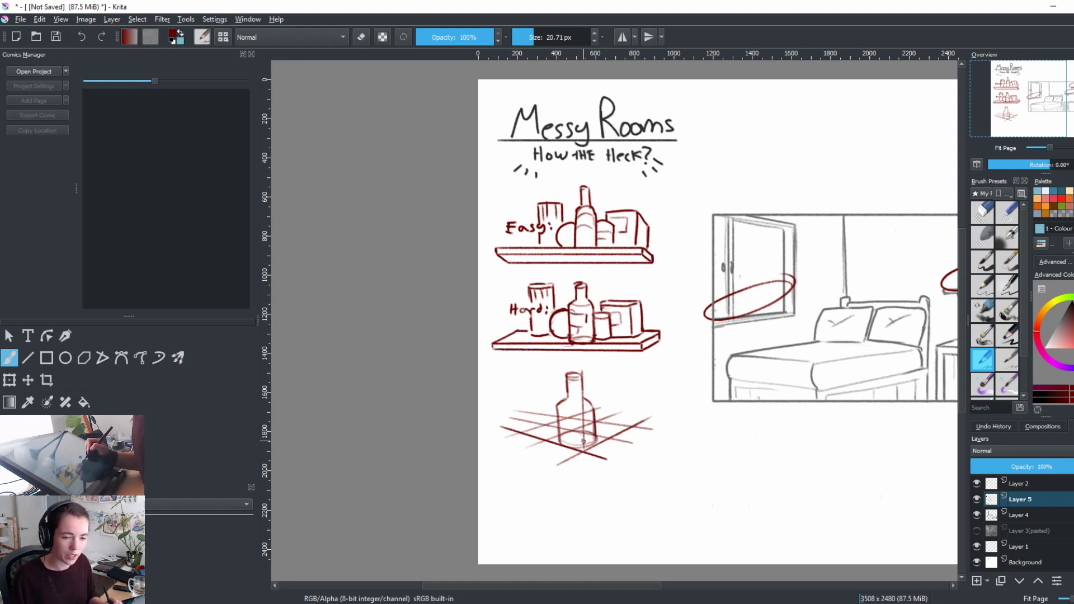
{"action": "mouse_move", "coordinate": [558, 404]}
{"action": "left_mouse_down"}
{"action": "mouse_move", "coordinate": [560, 440]}
{"action": "mouse_move", "coordinate": [558, 406]}
{"action": "mouse_move", "coordinate": [592, 406]}
{"action": "left_mouse_up"}
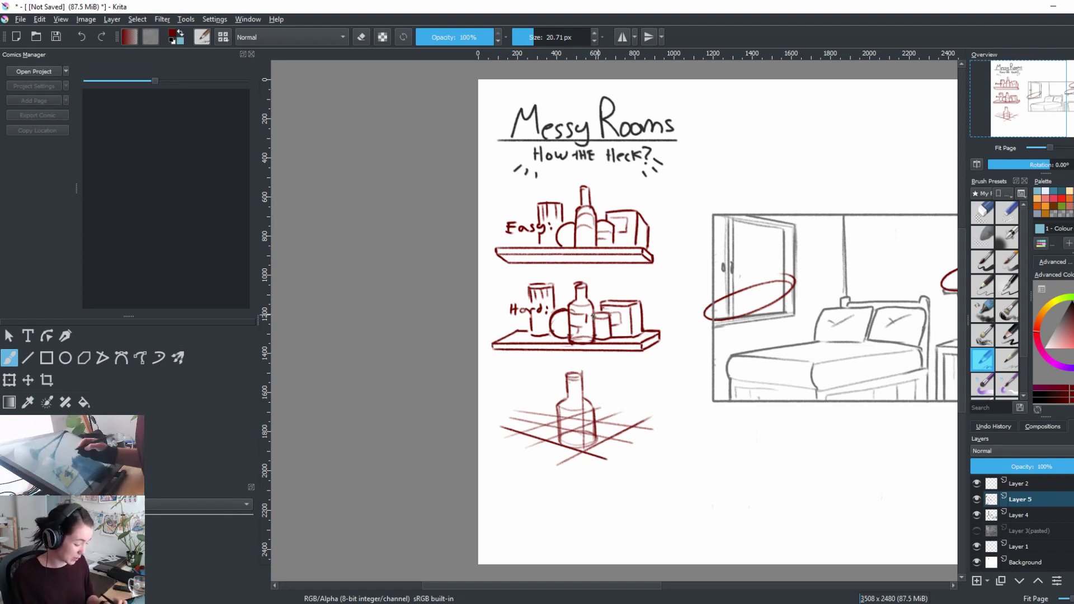
Step: Sketch a small cylindrical jar, a round jar and a row of upright books on the floor grid around the bottle, lightening the books' lines
{"action": "mouse_move", "coordinate": [596, 430]}
{"action": "left_mouse_down"}
{"action": "mouse_move", "coordinate": [609, 405]}
{"action": "mouse_move", "coordinate": [611, 427]}
{"action": "mouse_move", "coordinate": [589, 399]}
{"action": "mouse_move", "coordinate": [611, 398]}
{"action": "mouse_move", "coordinate": [602, 396]}
{"action": "mouse_move", "coordinate": [612, 425]}
{"action": "left_mouse_up"}
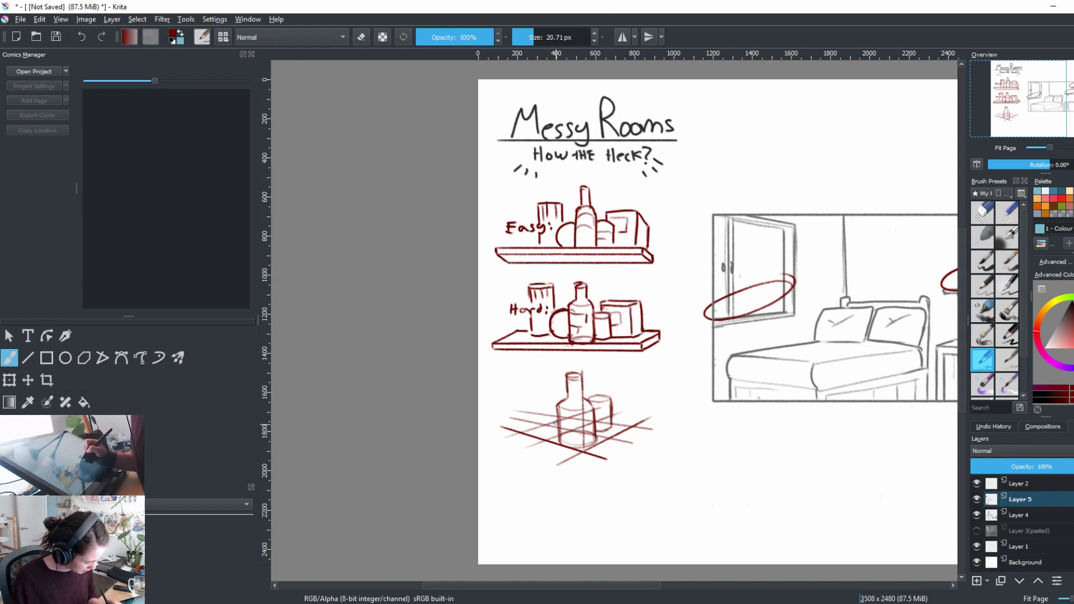
{"action": "mouse_move", "coordinate": [553, 395]}
{"action": "left_mouse_down"}
{"action": "mouse_move", "coordinate": [548, 424]}
{"action": "mouse_move", "coordinate": [537, 399]}
{"action": "mouse_move", "coordinate": [563, 404]}
{"action": "mouse_move", "coordinate": [559, 418]}
{"action": "mouse_move", "coordinate": [547, 423]}
{"action": "mouse_move", "coordinate": [535, 410]}
{"action": "mouse_move", "coordinate": [559, 394]}
{"action": "mouse_move", "coordinate": [514, 415]}
{"action": "mouse_move", "coordinate": [511, 374]}
{"action": "mouse_move", "coordinate": [537, 365]}
{"action": "mouse_move", "coordinate": [514, 413]}
{"action": "left_mouse_up"}
{"action": "key", "text": "e"}
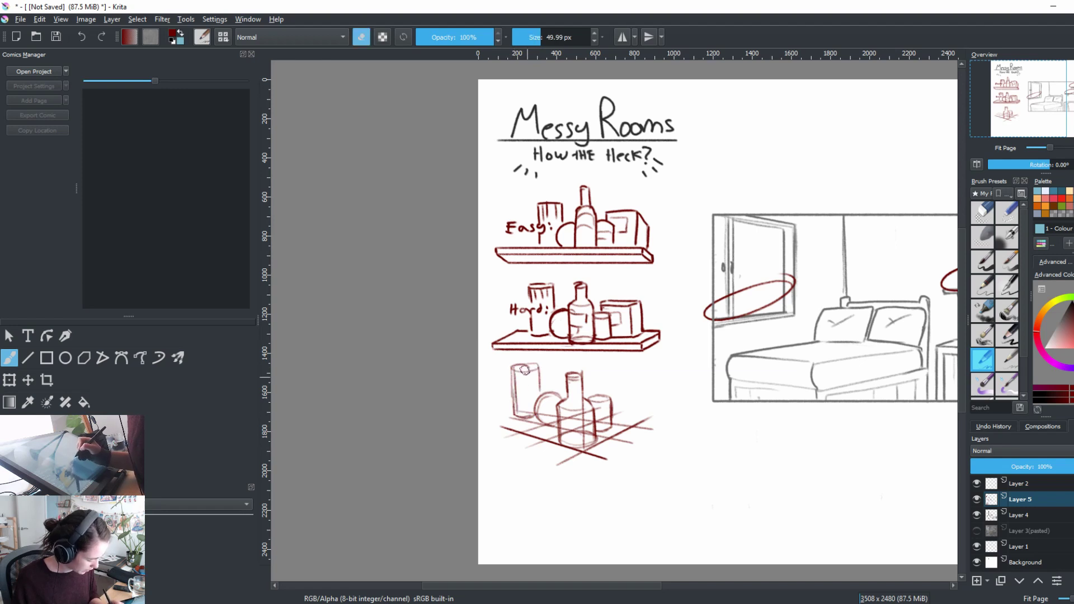
{"action": "mouse_move", "coordinate": [525, 370]}
{"action": "left_mouse_down"}
{"action": "mouse_move", "coordinate": [510, 405]}
{"action": "mouse_move", "coordinate": [513, 366]}
{"action": "mouse_move", "coordinate": [539, 373]}
{"action": "mouse_move", "coordinate": [540, 392]}
{"action": "mouse_move", "coordinate": [523, 374]}
{"action": "mouse_move", "coordinate": [532, 400]}
{"action": "left_mouse_up"}
{"action": "key", "text": "e"}
{"action": "key", "text": "e"}
{"action": "key", "text": "e"}
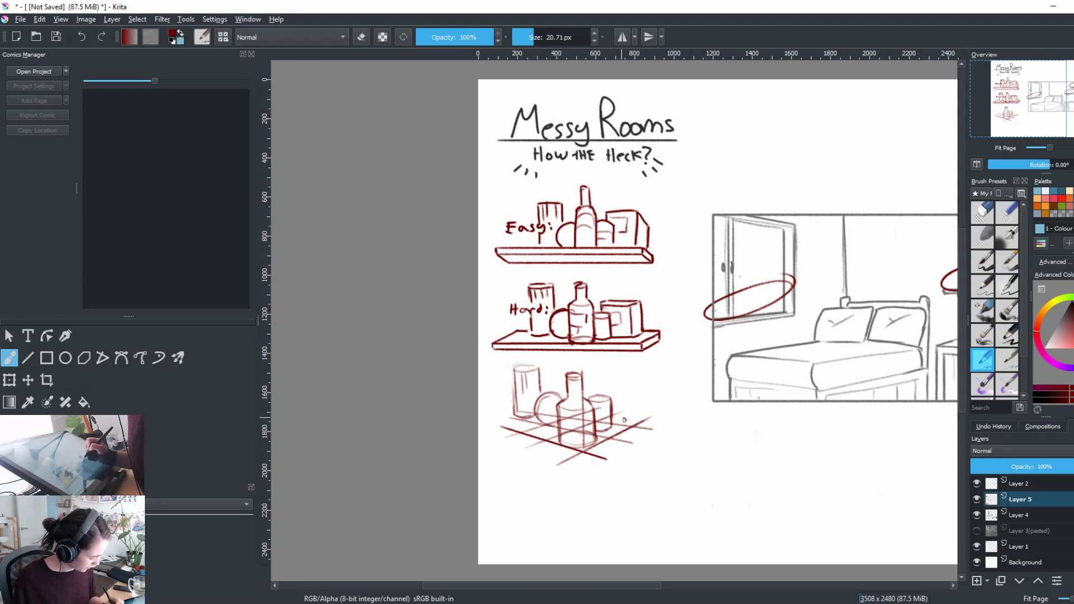
Step: Sketch a box in perspective on the grid beside the small cylindrical jar, redoing the unsatisfactory strokes
{"action": "mouse_move", "coordinate": [632, 422]}
{"action": "left_mouse_down"}
{"action": "mouse_move", "coordinate": [651, 406]}
{"action": "mouse_move", "coordinate": [630, 416]}
{"action": "left_mouse_up"}
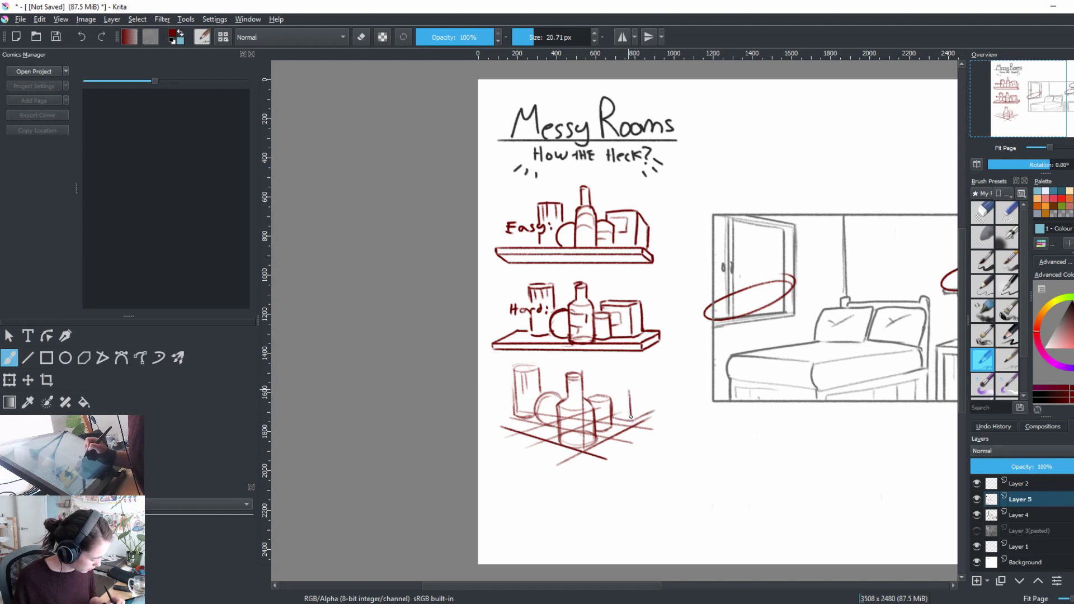
{"action": "mouse_move", "coordinate": [596, 382]}
{"action": "left_mouse_down"}
{"action": "mouse_move", "coordinate": [649, 382]}
{"action": "mouse_move", "coordinate": [651, 394]}
{"action": "mouse_move", "coordinate": [612, 378]}
{"action": "mouse_move", "coordinate": [650, 378]}
{"action": "mouse_move", "coordinate": [623, 377]}
{"action": "mouse_move", "coordinate": [647, 380]}
{"action": "mouse_move", "coordinate": [643, 414]}
{"action": "left_mouse_up"}
{"action": "key", "text": "ctrl+z"}
{"action": "key", "text": "ctrl+z"}
Step: Darken the bottle's outline on the grid and clean up the grid lines around its base with the eraser
{"action": "left_click_drag", "start_coordinate": [560, 381], "coordinate": [568, 419]}
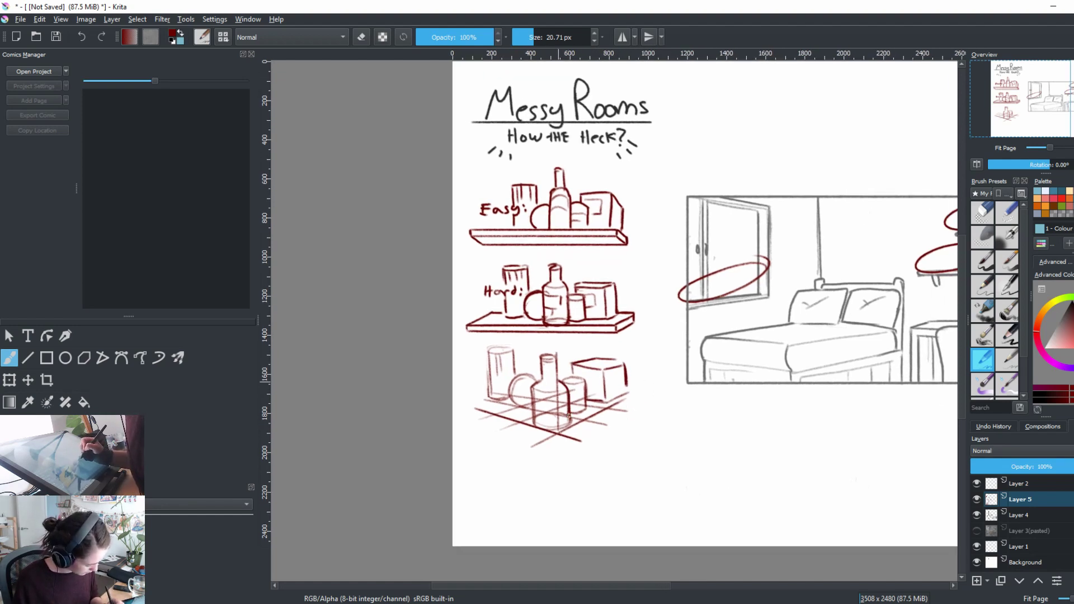
{"action": "mouse_move", "coordinate": [534, 386]}
{"action": "left_mouse_down"}
{"action": "mouse_move", "coordinate": [539, 427]}
{"action": "mouse_move", "coordinate": [552, 427]}
{"action": "left_mouse_up"}
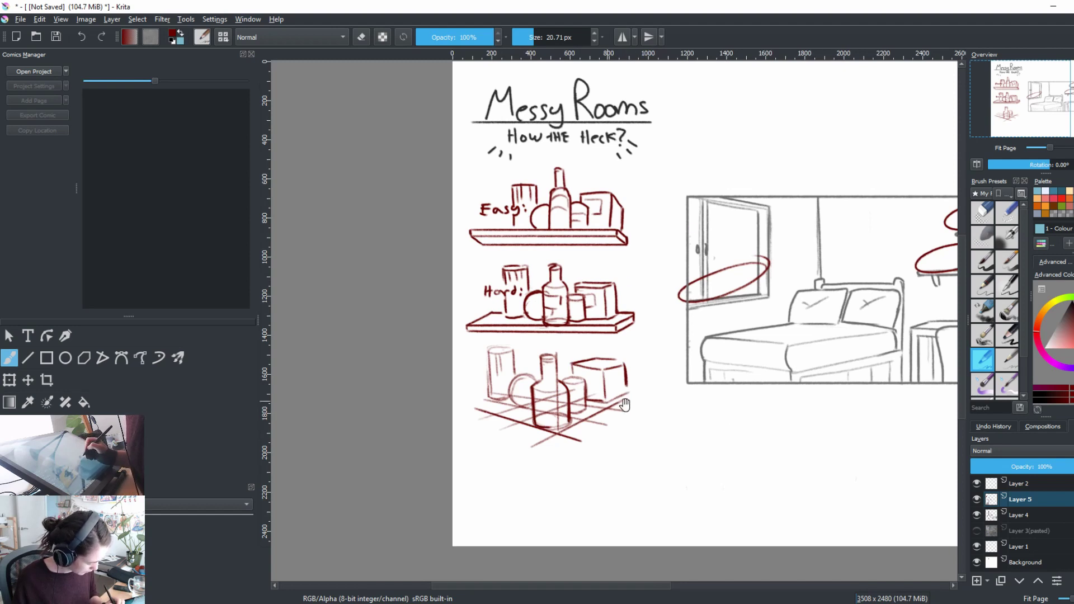
{"action": "left_click_drag", "start_coordinate": [625, 405], "coordinate": [628, 378]}
{"action": "key", "text": "e"}
{"action": "left_click_drag", "start_coordinate": [576, 410], "coordinate": [592, 415]}
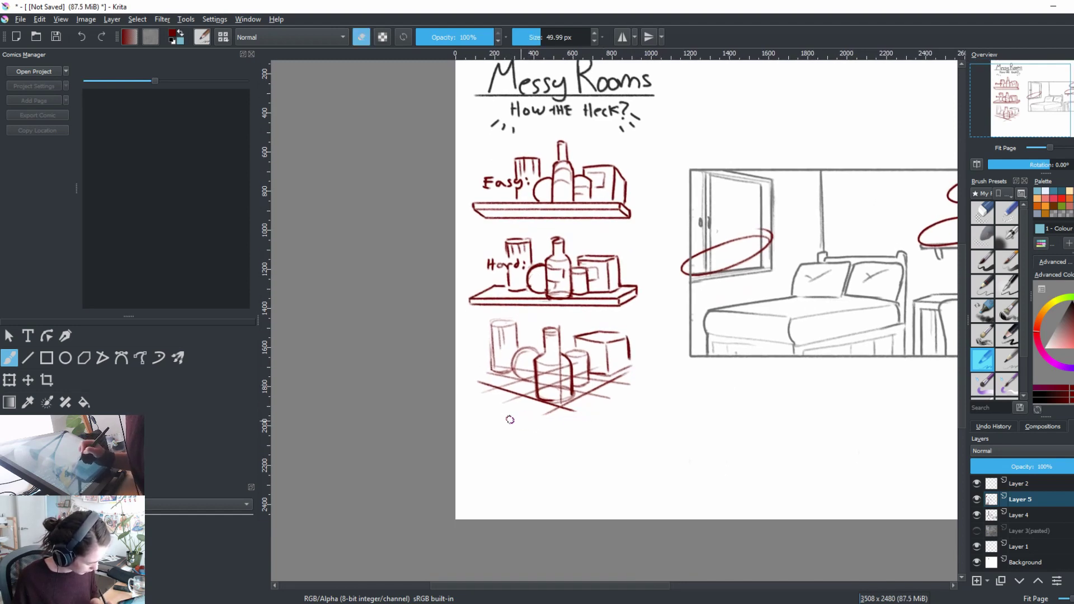
Step: Handwrite the caption "Still Life Approach" below the grid sketch and draw a curved arrow pointing up to the objects
{"action": "key", "text": "e"}
{"action": "mouse_move", "coordinate": [514, 422]}
{"action": "left_mouse_down"}
{"action": "mouse_move", "coordinate": [506, 436]}
{"action": "mouse_move", "coordinate": [520, 435]}
{"action": "left_mouse_up"}
{"action": "left_click_drag", "start_coordinate": [513, 429], "coordinate": [534, 436]}
{"action": "left_click_drag", "start_coordinate": [540, 417], "coordinate": [541, 436]}
{"action": "mouse_move", "coordinate": [545, 417]}
{"action": "left_mouse_down"}
{"action": "mouse_move", "coordinate": [546, 436]}
{"action": "mouse_move", "coordinate": [575, 425]}
{"action": "left_mouse_up"}
{"action": "left_click", "coordinate": [551, 433]}
{"action": "left_click_drag", "start_coordinate": [577, 431], "coordinate": [585, 433]}
{"action": "left_click_drag", "start_coordinate": [512, 452], "coordinate": [526, 450]}
{"action": "left_click_drag", "start_coordinate": [515, 446], "coordinate": [527, 454]}
{"action": "left_click_drag", "start_coordinate": [527, 441], "coordinate": [534, 453]}
{"action": "left_click_drag", "start_coordinate": [534, 440], "coordinate": [551, 444]}
{"action": "left_click_drag", "start_coordinate": [558, 444], "coordinate": [585, 453]}
{"action": "mouse_move", "coordinate": [586, 448]}
{"action": "left_mouse_down"}
{"action": "mouse_move", "coordinate": [596, 410]}
{"action": "mouse_move", "coordinate": [594, 426]}
{"action": "left_mouse_up"}
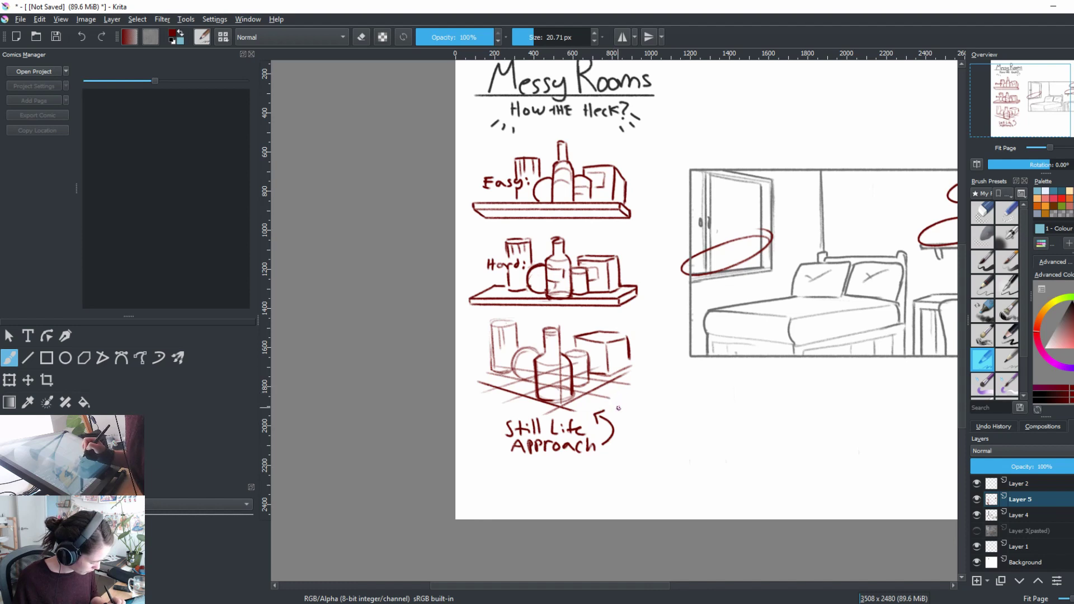
Step: Handwrite the note "Items Become focus" beside the curved arrow, redoing the faulty strokes
{"action": "mouse_move", "coordinate": [616, 403]}
{"action": "left_mouse_down"}
{"action": "mouse_move", "coordinate": [617, 413]}
{"action": "mouse_move", "coordinate": [647, 412]}
{"action": "mouse_move", "coordinate": [623, 425]}
{"action": "mouse_move", "coordinate": [672, 423]}
{"action": "mouse_move", "coordinate": [638, 436]}
{"action": "mouse_move", "coordinate": [665, 438]}
{"action": "left_mouse_up"}
{"action": "key", "text": "ctrl+z"}
{"action": "key", "text": "ctrl+z"}
{"action": "key", "text": "ctrl+z"}
{"action": "left_click_drag", "start_coordinate": [677, 430], "coordinate": [672, 438]}
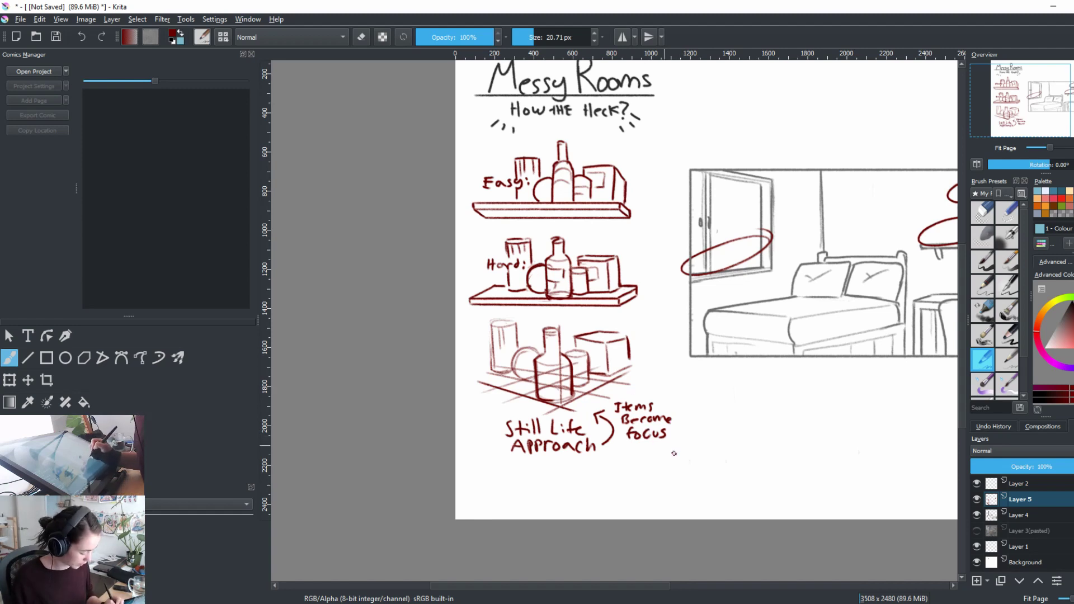
Step: Handwrite the heading "Messy Room Approach" above the bedroom drawing, with a small arrow pointing down to it
{"action": "left_click_drag", "start_coordinate": [647, 431], "coordinate": [569, 433]}
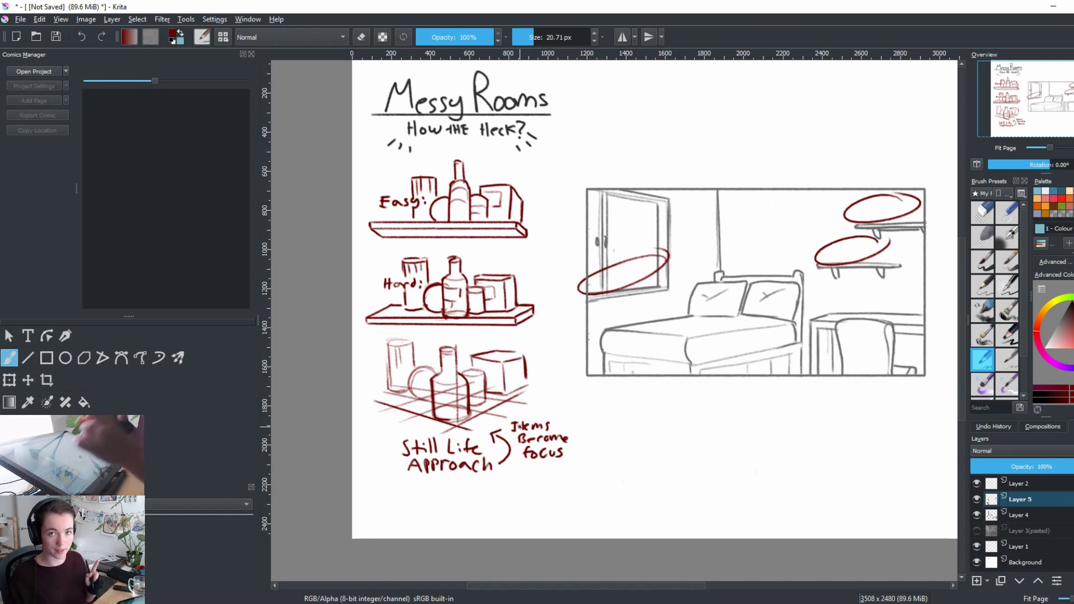
{"action": "left_click_drag", "start_coordinate": [647, 429], "coordinate": [616, 441]}
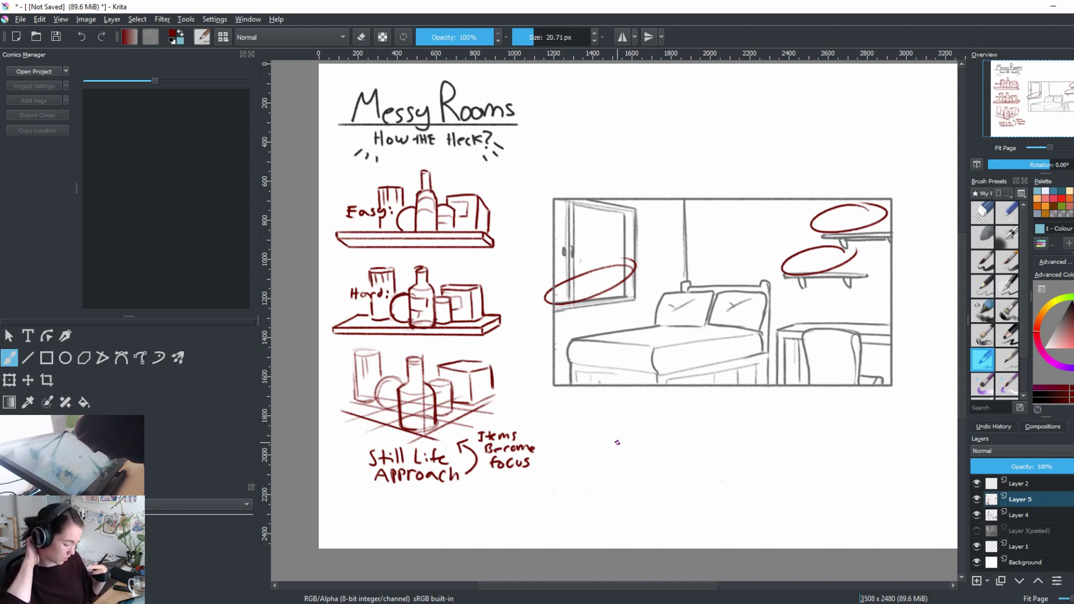
{"action": "mouse_move", "coordinate": [616, 439]}
{"action": "left_mouse_down"}
{"action": "mouse_move", "coordinate": [633, 448]}
{"action": "mouse_move", "coordinate": [614, 515]}
{"action": "left_mouse_up"}
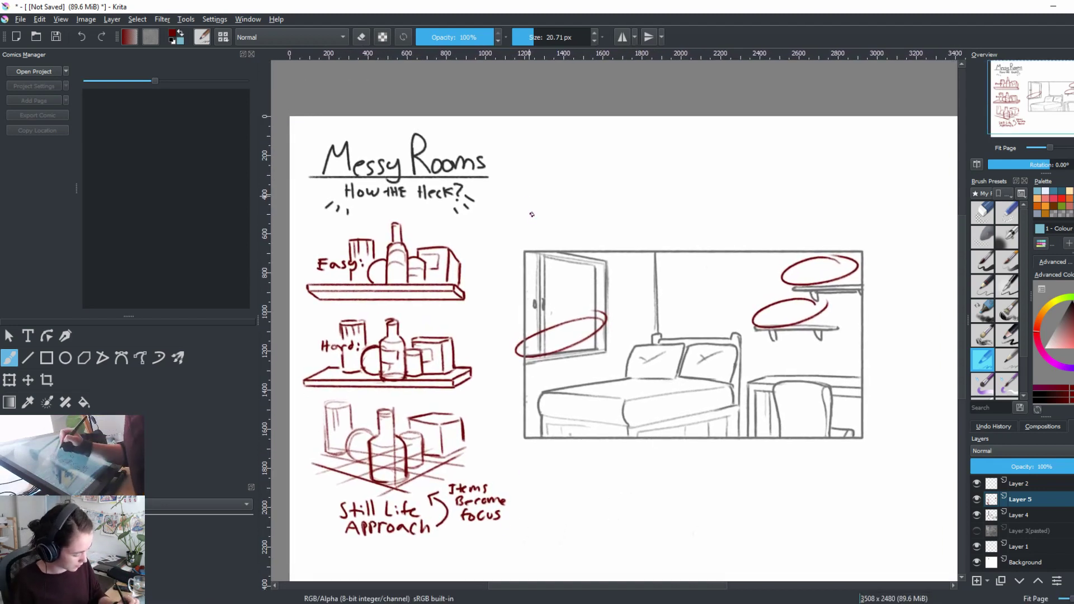
{"action": "mouse_move", "coordinate": [529, 214]}
{"action": "left_mouse_down"}
{"action": "mouse_move", "coordinate": [528, 228]}
{"action": "mouse_move", "coordinate": [568, 231]}
{"action": "mouse_move", "coordinate": [596, 209]}
{"action": "mouse_move", "coordinate": [599, 224]}
{"action": "mouse_move", "coordinate": [619, 216]}
{"action": "mouse_move", "coordinate": [672, 226]}
{"action": "left_mouse_up"}
{"action": "mouse_move", "coordinate": [673, 214]}
{"action": "left_mouse_down"}
{"action": "mouse_move", "coordinate": [707, 222]}
{"action": "mouse_move", "coordinate": [726, 208]}
{"action": "mouse_move", "coordinate": [765, 226]}
{"action": "mouse_move", "coordinate": [775, 210]}
{"action": "mouse_move", "coordinate": [782, 226]}
{"action": "left_mouse_up"}
{"action": "left_click", "coordinate": [742, 231]}
Step: Handwrite the note The "mess" is focus. after the Messy Room Approach heading
{"action": "left_click_drag", "start_coordinate": [785, 223], "coordinate": [802, 217]}
{"action": "mouse_move", "coordinate": [806, 209]}
{"action": "left_mouse_down"}
{"action": "mouse_move", "coordinate": [822, 225]}
{"action": "mouse_move", "coordinate": [854, 213]}
{"action": "left_mouse_up"}
{"action": "mouse_move", "coordinate": [769, 233]}
{"action": "left_mouse_down"}
{"action": "mouse_move", "coordinate": [798, 245]}
{"action": "mouse_move", "coordinate": [804, 236]}
{"action": "left_mouse_up"}
{"action": "left_click", "coordinate": [769, 230]}
{"action": "mouse_move", "coordinate": [810, 236]}
{"action": "left_mouse_down"}
{"action": "mouse_move", "coordinate": [831, 242]}
{"action": "mouse_move", "coordinate": [856, 230]}
{"action": "left_mouse_up"}
{"action": "left_click", "coordinate": [848, 241]}
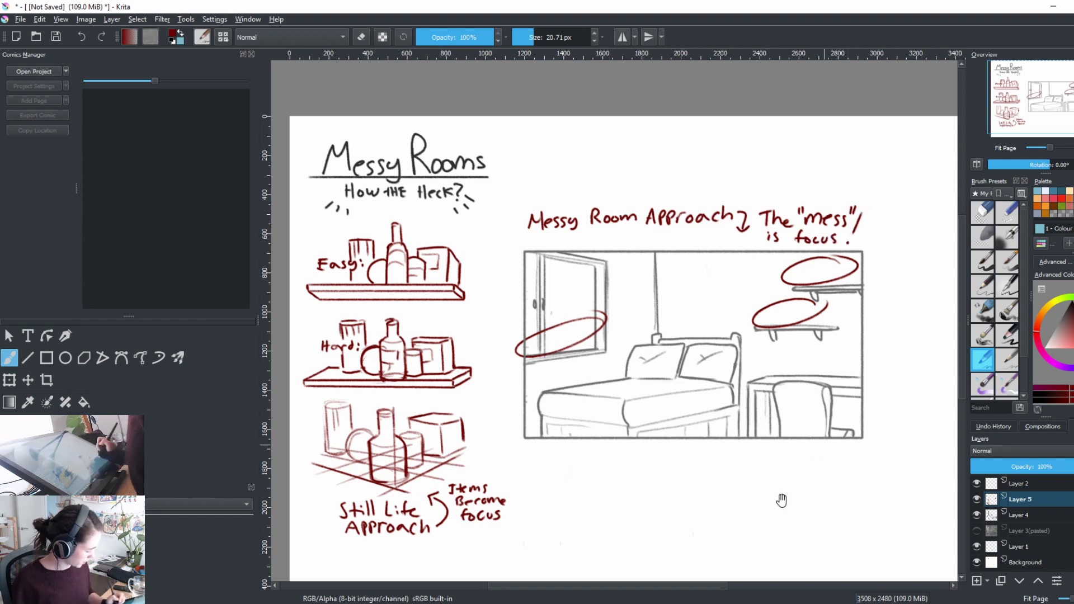
Step: Select the bedroom drawing area on Layer 5, delete the red ovals inside it, deselect, and return to the brush
{"action": "left_click_drag", "start_coordinate": [781, 501], "coordinate": [754, 486]}
{"action": "key", "text": "ctrl+r"}
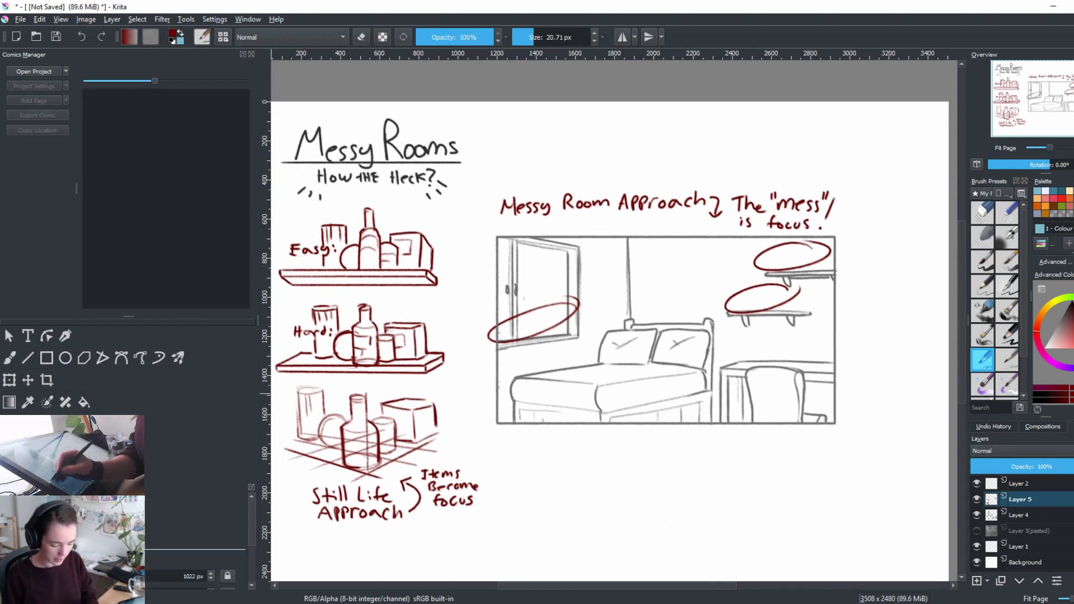
{"action": "mouse_move", "coordinate": [492, 228]}
{"action": "left_mouse_down"}
{"action": "mouse_move", "coordinate": [841, 345]}
{"action": "mouse_move", "coordinate": [862, 381]}
{"action": "left_mouse_up"}
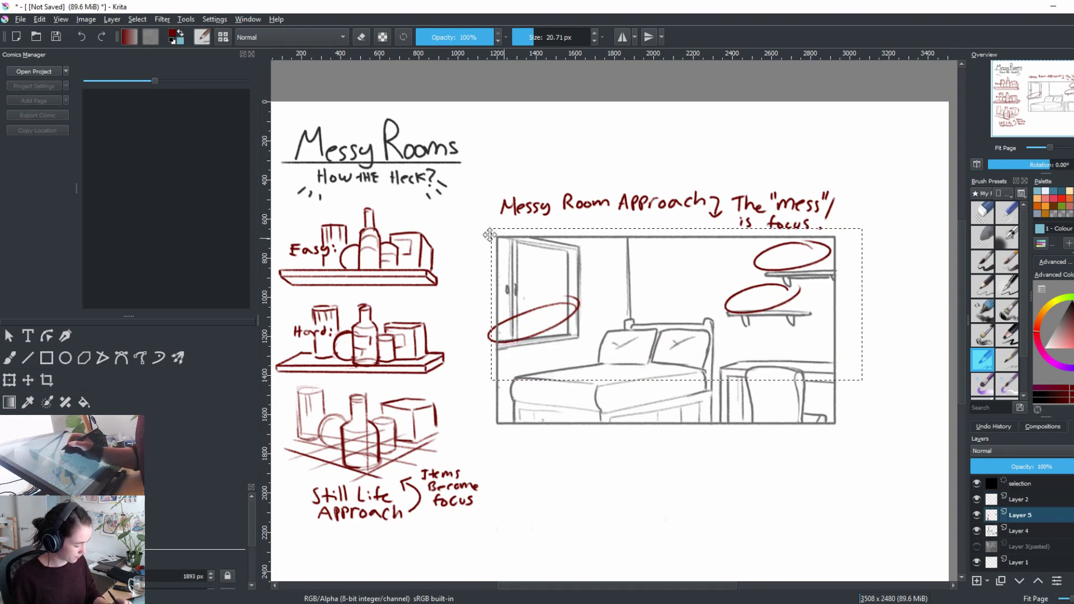
{"action": "mouse_move", "coordinate": [492, 229]}
{"action": "left_mouse_down"}
{"action": "mouse_move", "coordinate": [582, 309]}
{"action": "mouse_move", "coordinate": [480, 236]}
{"action": "left_mouse_up"}
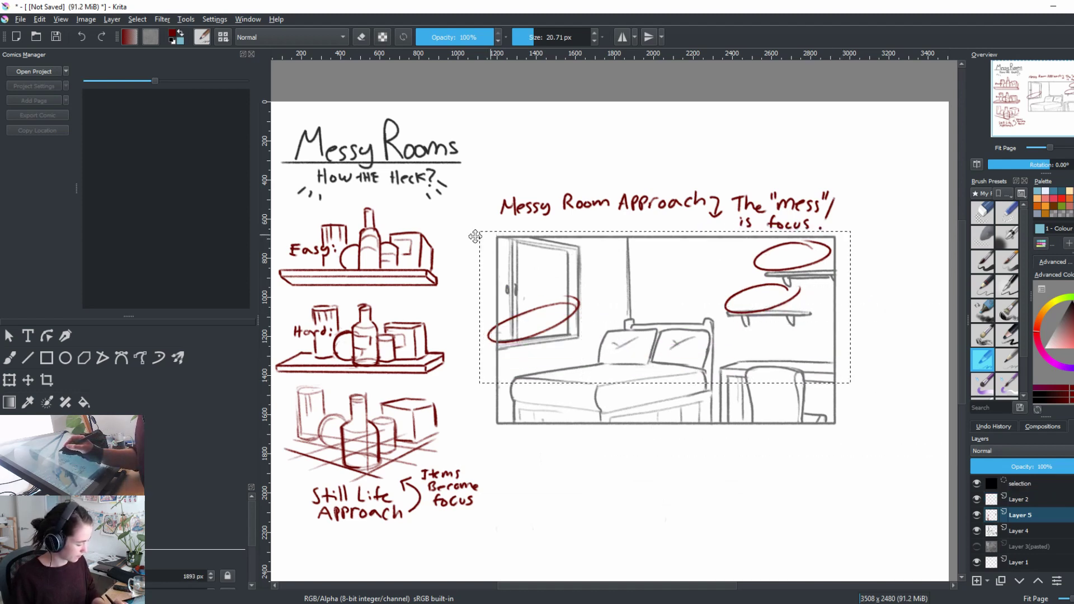
{"action": "key", "text": "Delete"}
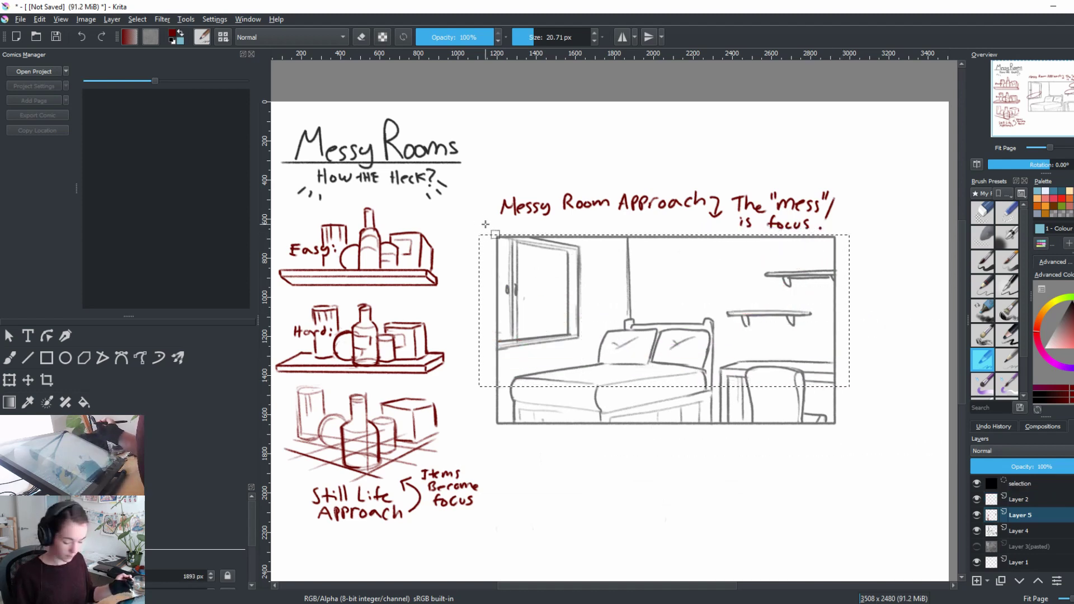
{"action": "key", "text": "ctrl+shift+a"}
{"action": "key", "text": "b"}
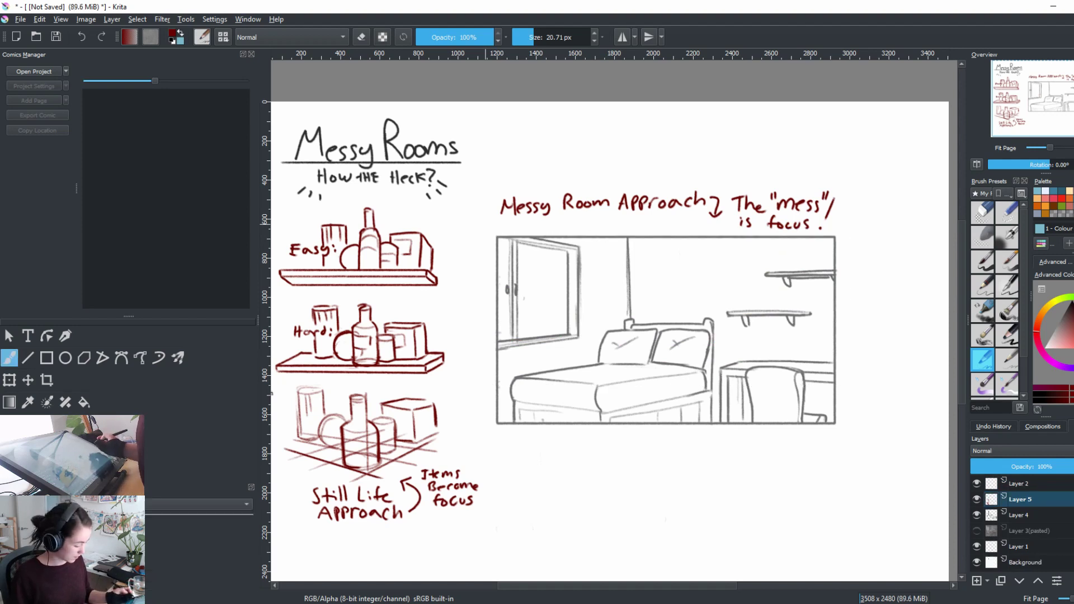
Step: Add two new paint layers directly above Layer 4 and reset the drawing colour to the default black
{"action": "left_click", "coordinate": [1026, 515]}
{"action": "key", "text": "Insert"}
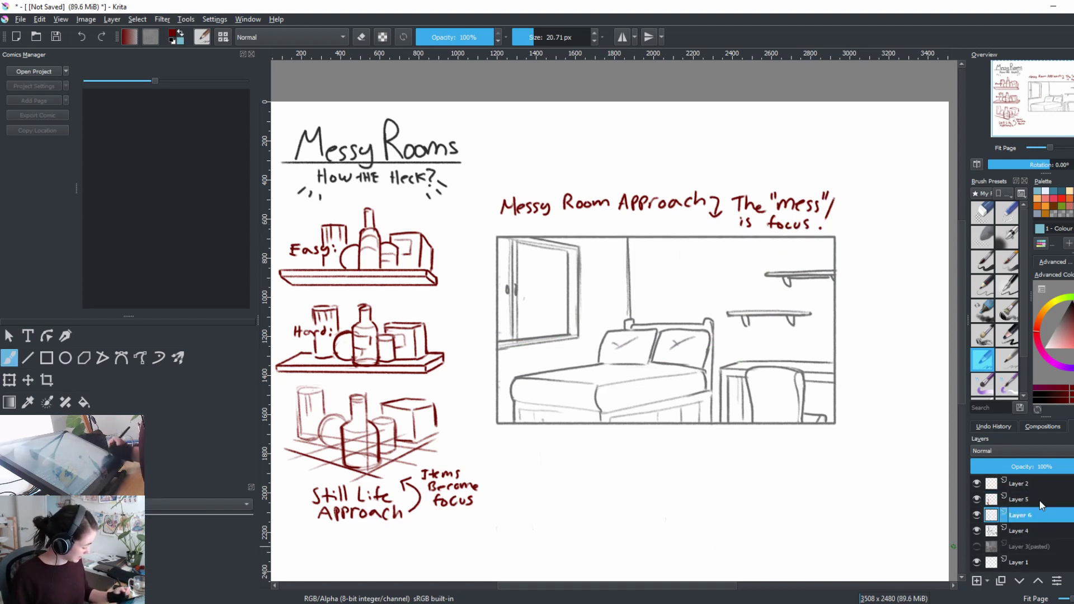
{"action": "key", "text": "d"}
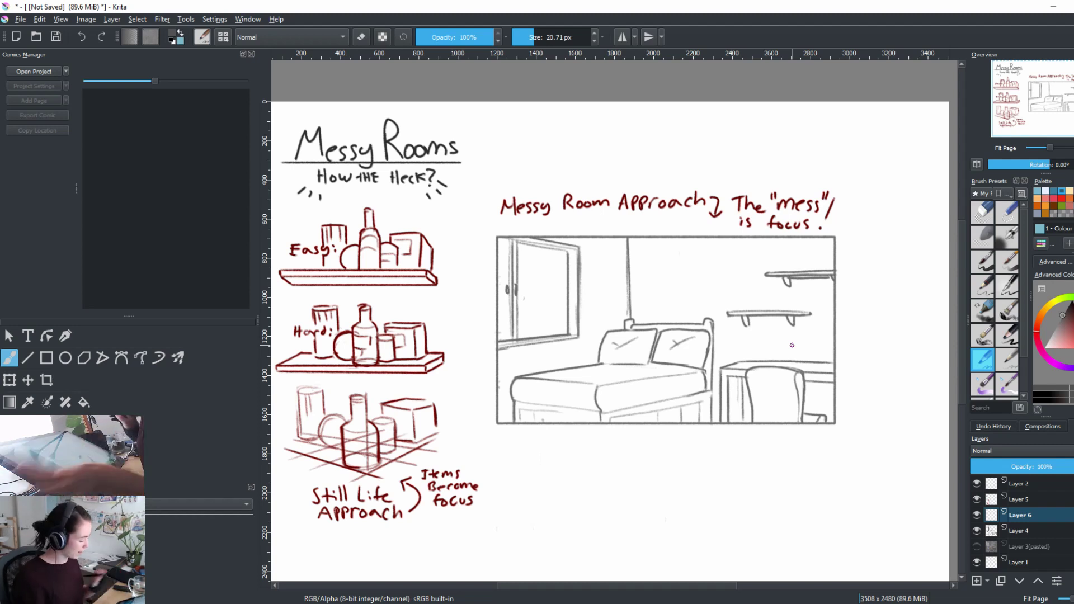
{"action": "left_click", "coordinate": [976, 580]}
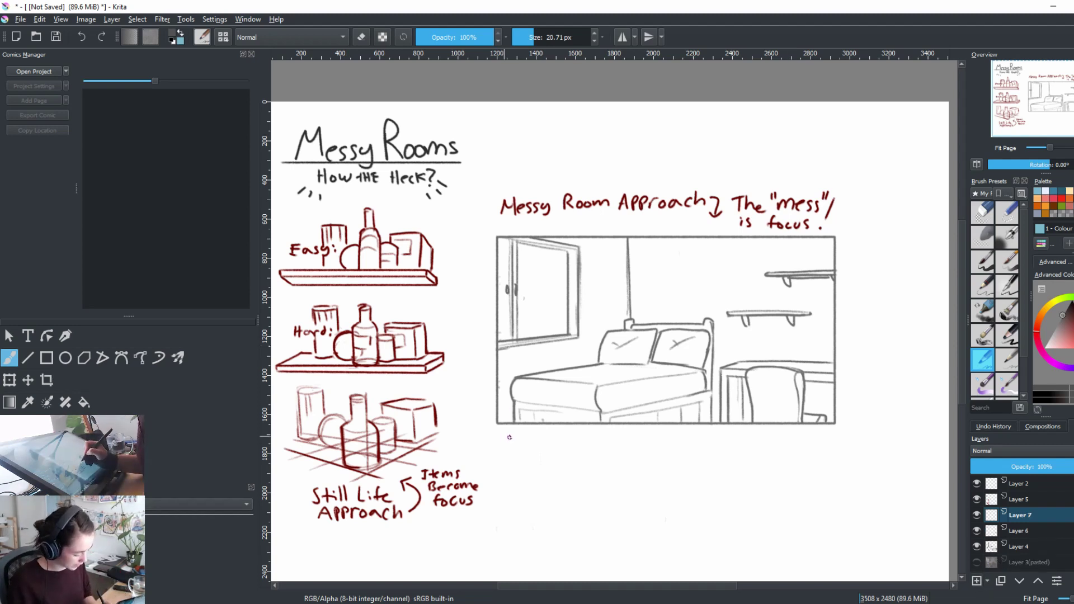
Step: Handwrite the underlined heading "Character:" just below the bedroom drawing on Layer 7
{"action": "mouse_move", "coordinate": [513, 435]}
{"action": "left_mouse_down"}
{"action": "mouse_move", "coordinate": [512, 448]}
{"action": "mouse_move", "coordinate": [590, 440]}
{"action": "left_mouse_up"}
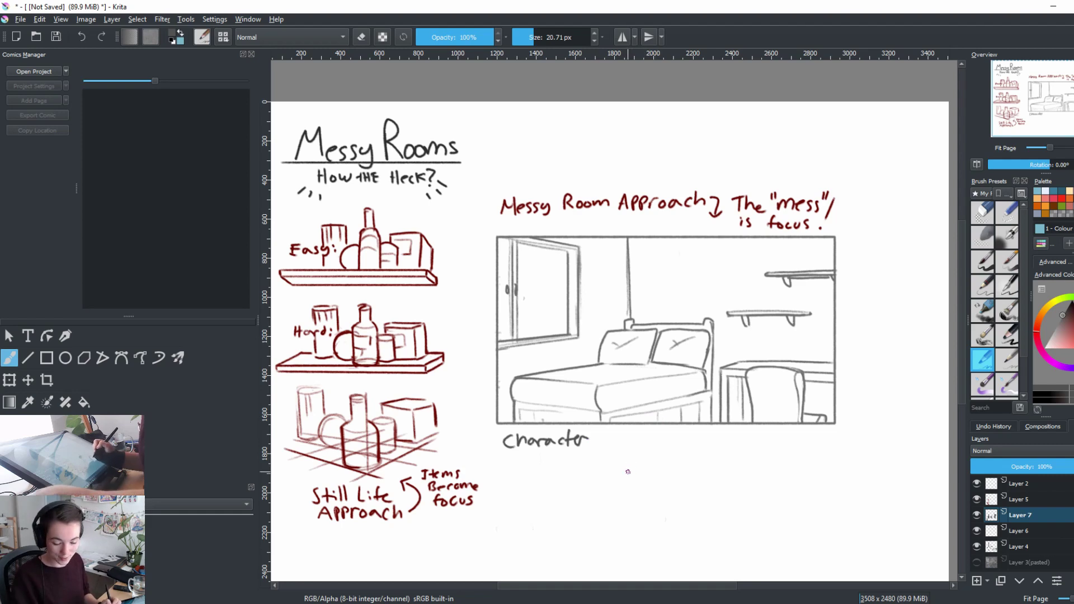
{"action": "key", "text": "plus"}
{"action": "key", "text": "plus"}
{"action": "left_click_drag", "start_coordinate": [591, 517], "coordinate": [659, 376]}
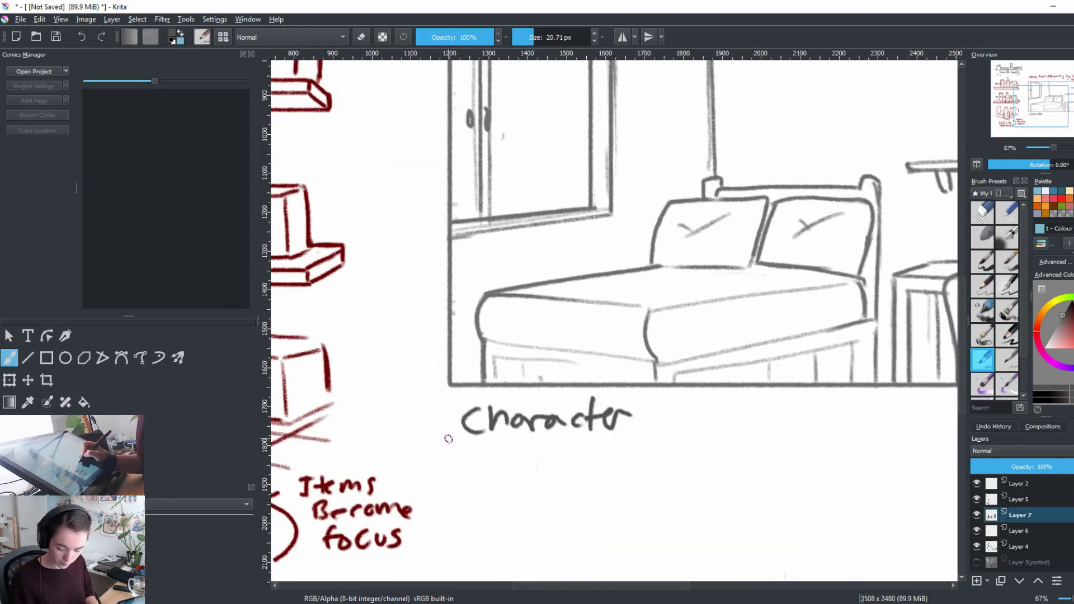
{"action": "left_click_drag", "start_coordinate": [443, 439], "coordinate": [632, 439]}
{"action": "left_click", "coordinate": [641, 415]}
{"action": "left_click", "coordinate": [642, 423]}
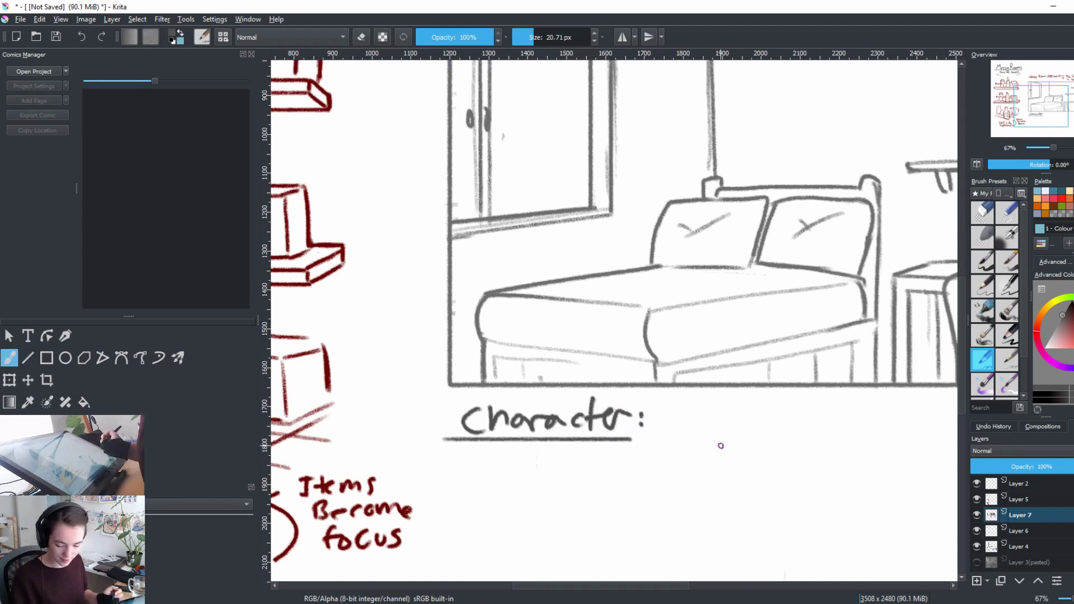
Step: List the traits "Young Girl", "Messy!" and "likes candy" as dashed items under the Character heading
{"action": "scroll", "coordinate": [720, 446], "scroll_direction": "down", "scroll_amount": 3}
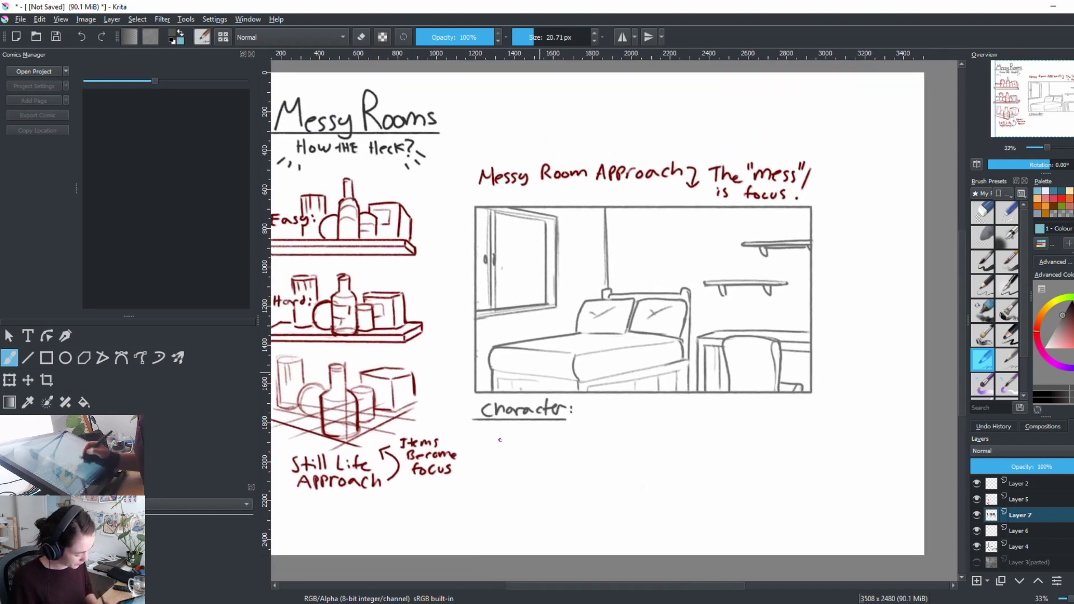
{"action": "left_click_drag", "start_coordinate": [490, 435], "coordinate": [576, 440]}
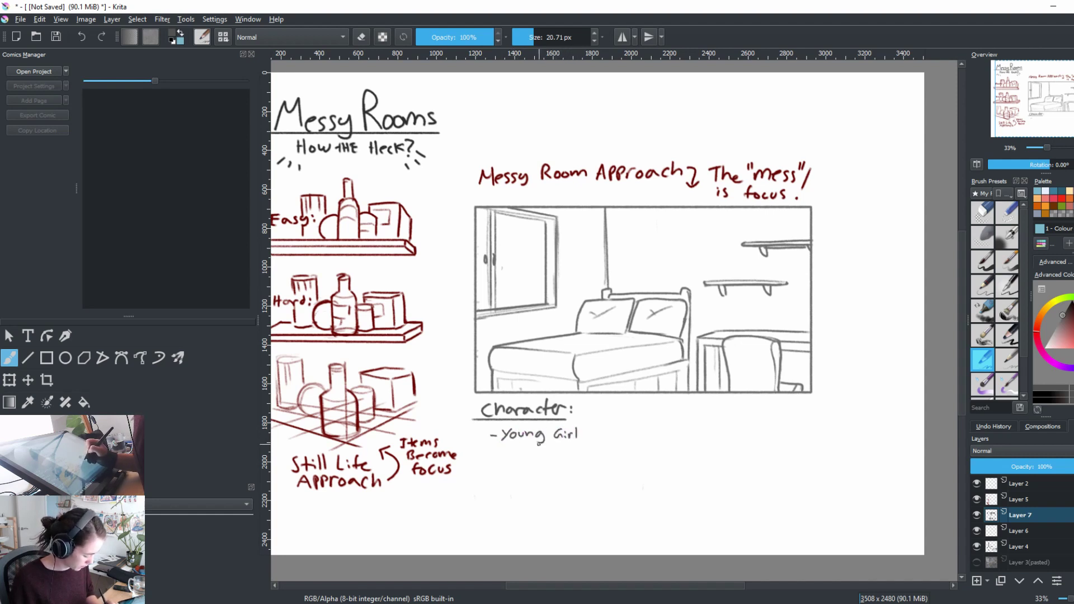
{"action": "left_click_drag", "start_coordinate": [486, 450], "coordinate": [538, 454]}
{"action": "left_click_drag", "start_coordinate": [543, 449], "coordinate": [535, 460]}
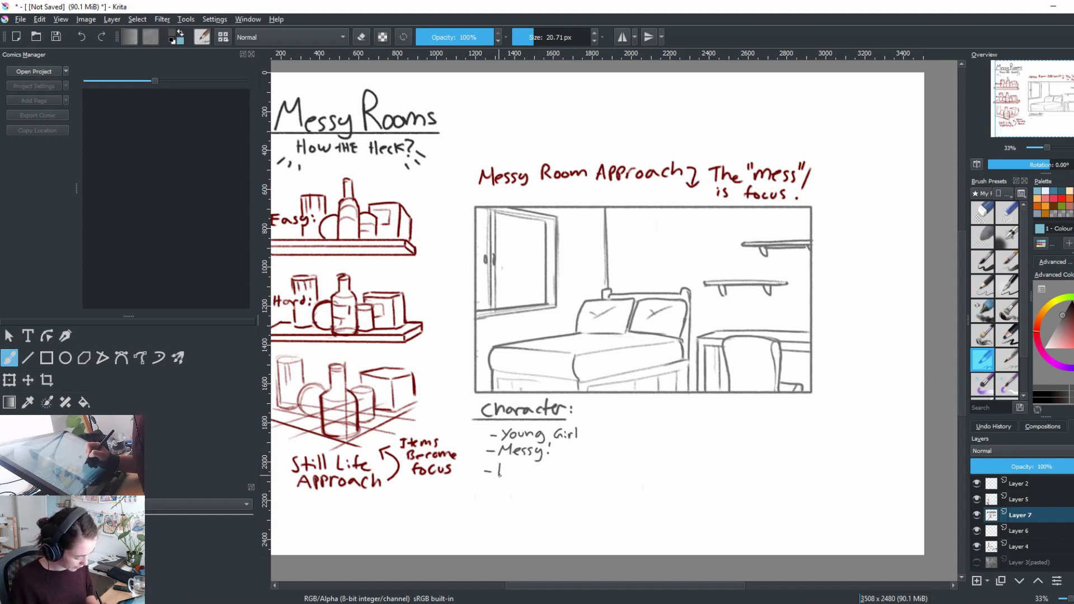
{"action": "mouse_move", "coordinate": [503, 466]}
{"action": "left_mouse_down"}
{"action": "mouse_move", "coordinate": [504, 475]}
{"action": "mouse_move", "coordinate": [524, 469]}
{"action": "left_mouse_up"}
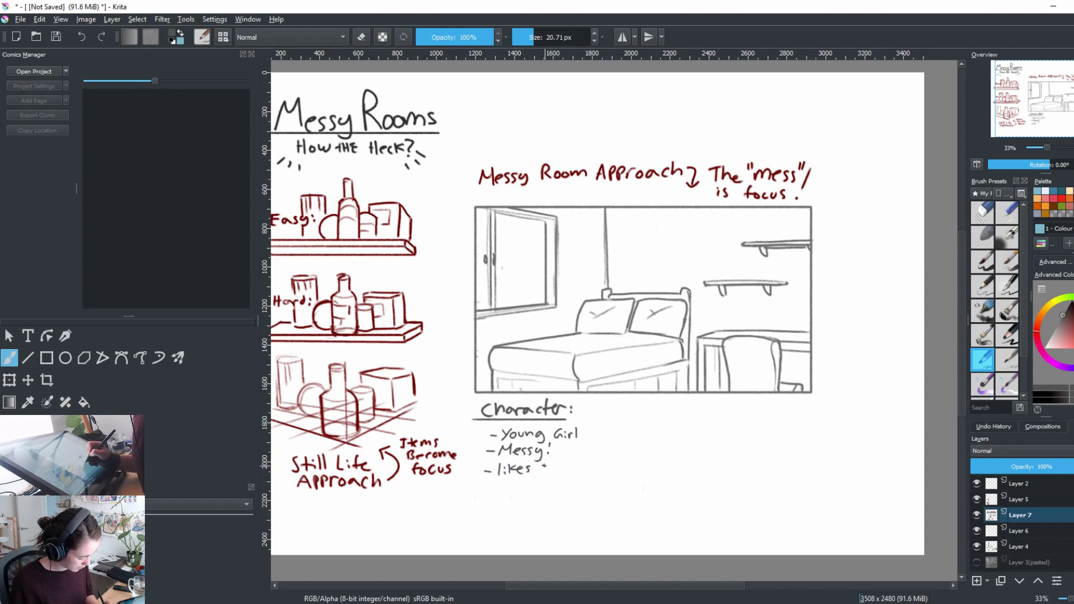
{"action": "left_click_drag", "start_coordinate": [544, 466], "coordinate": [544, 474]}
{"action": "mouse_move", "coordinate": [546, 474]}
{"action": "left_mouse_down"}
{"action": "mouse_move", "coordinate": [572, 470]}
{"action": "mouse_move", "coordinate": [576, 457]}
{"action": "mouse_move", "coordinate": [584, 476]}
{"action": "left_mouse_up"}
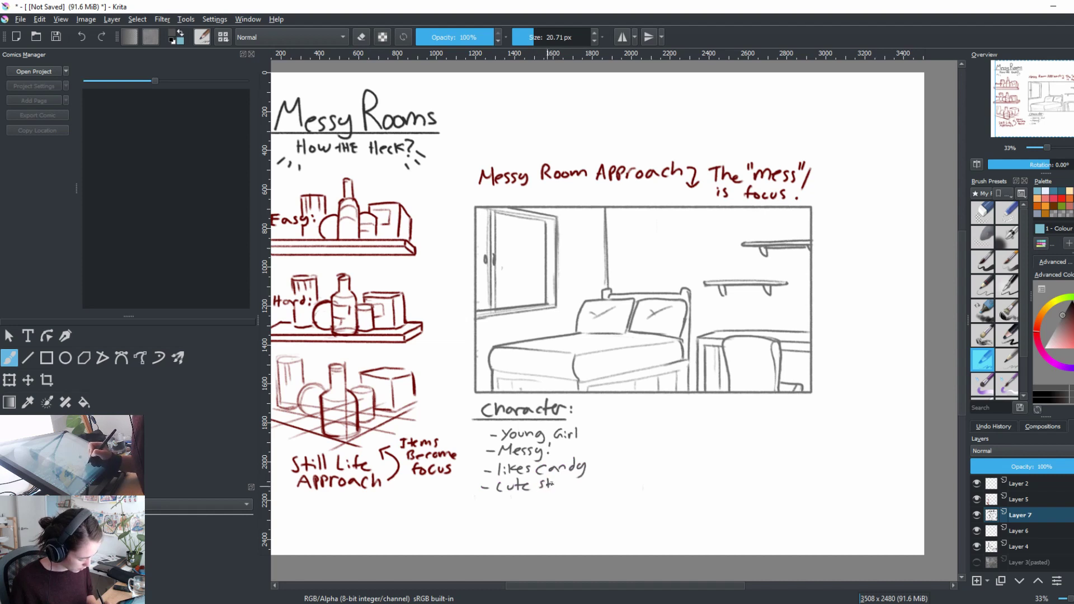
Step: Add "Cute stuff" and "Games" to the character trait list, correcting the misdrawn letters
{"action": "left_click_drag", "start_coordinate": [560, 484], "coordinate": [578, 484]}
{"action": "key", "text": "ctrl+z"}
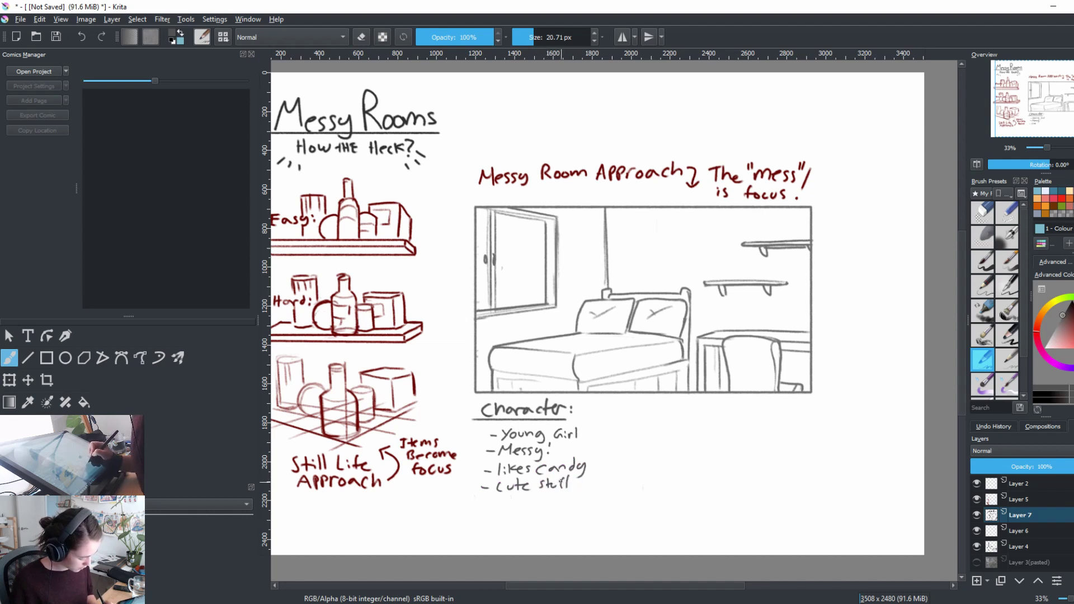
{"action": "left_click_drag", "start_coordinate": [504, 481], "coordinate": [501, 490]}
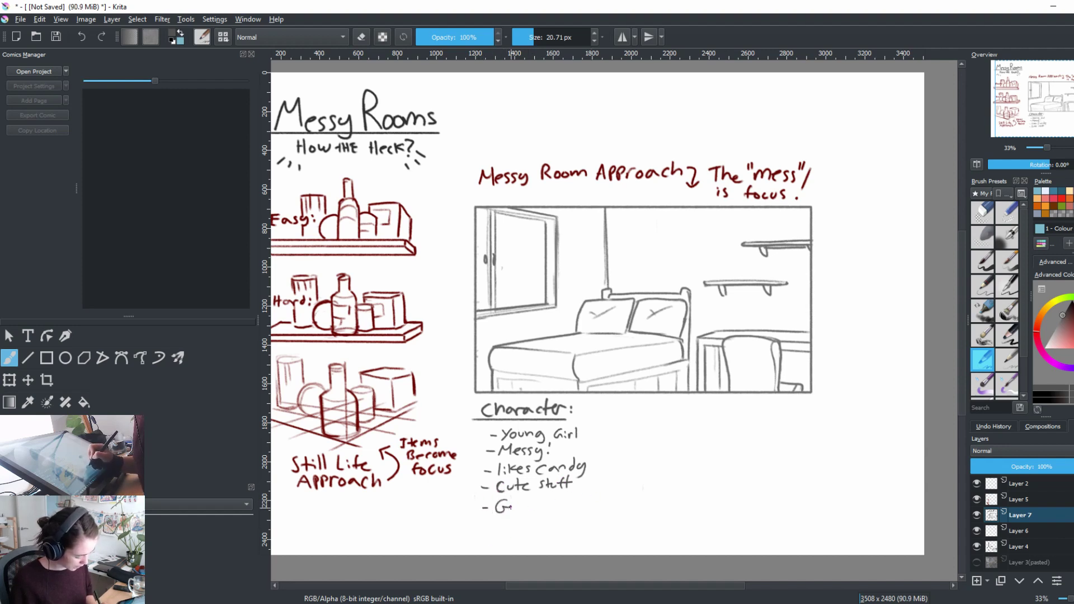
{"action": "left_click_drag", "start_coordinate": [511, 506], "coordinate": [549, 511]}
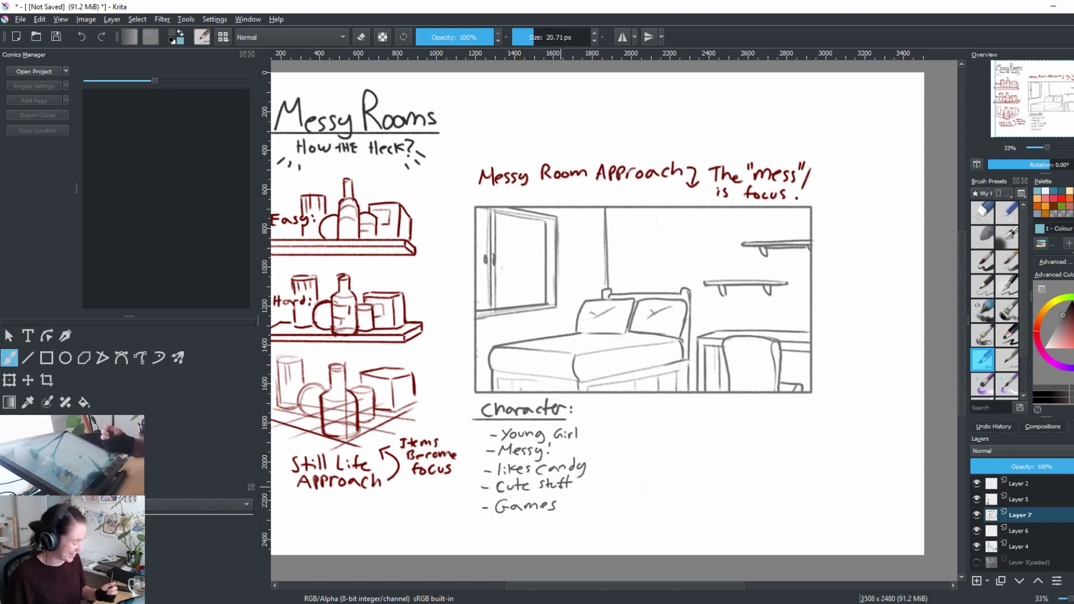
Step: Check which layer holds the character notes and make the empty Layer 6 active for drawing in the bedroom
{"action": "left_click", "coordinate": [977, 515]}
{"action": "left_click", "coordinate": [976, 514]}
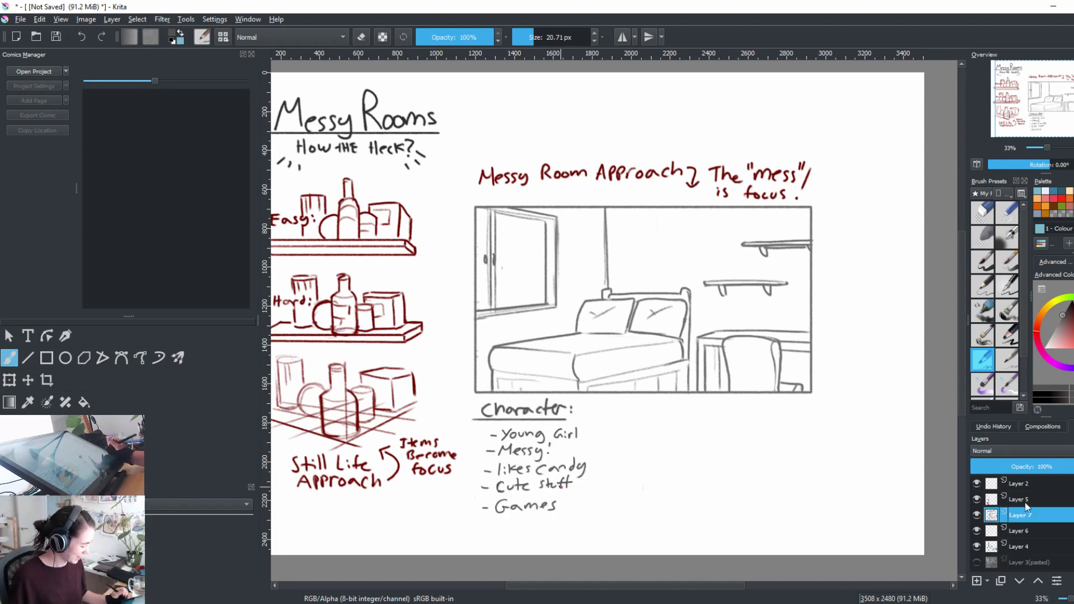
{"action": "left_click", "coordinate": [976, 530]}
{"action": "left_click", "coordinate": [1027, 529]}
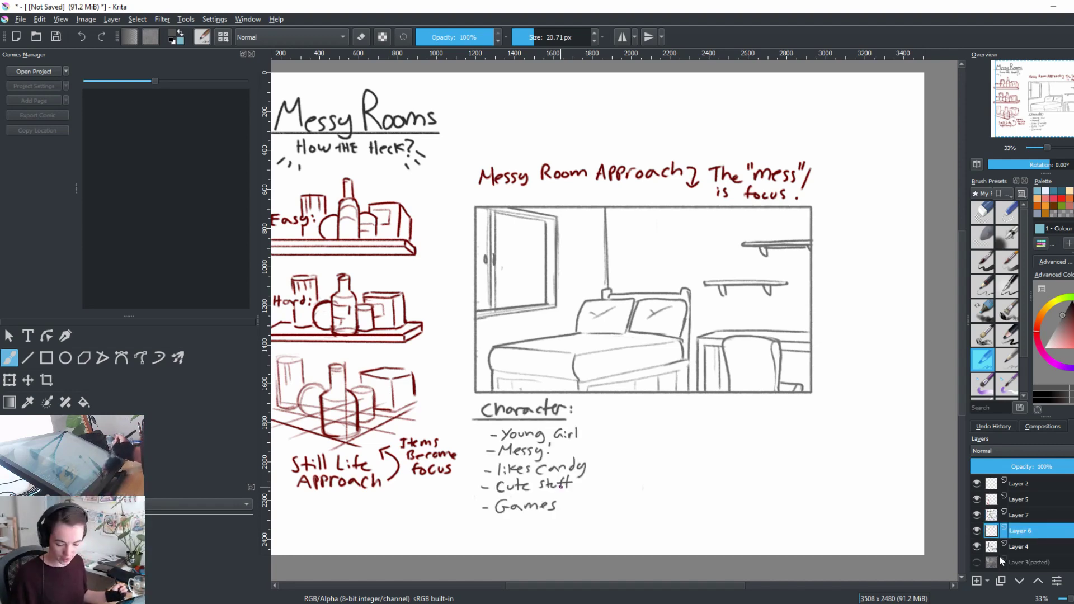
{"action": "key", "text": "ctrl+plus"}
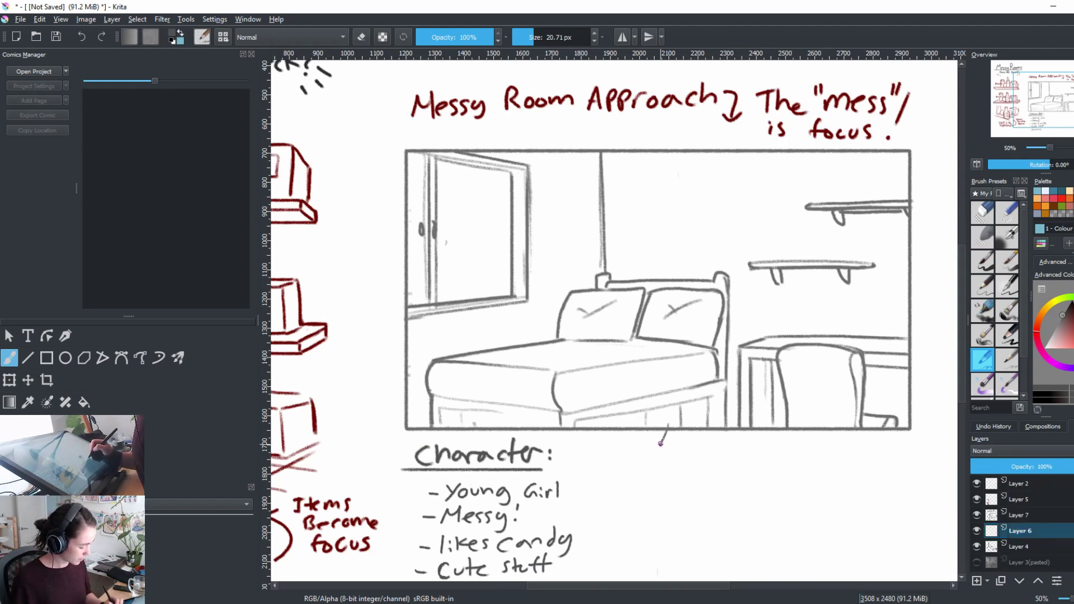
Step: Duplicate Layer 4 with the clean bedroom drawing and hide the original, keeping the copy active for sketching
{"action": "left_click", "coordinate": [976, 546]}
{"action": "left_click", "coordinate": [977, 545]}
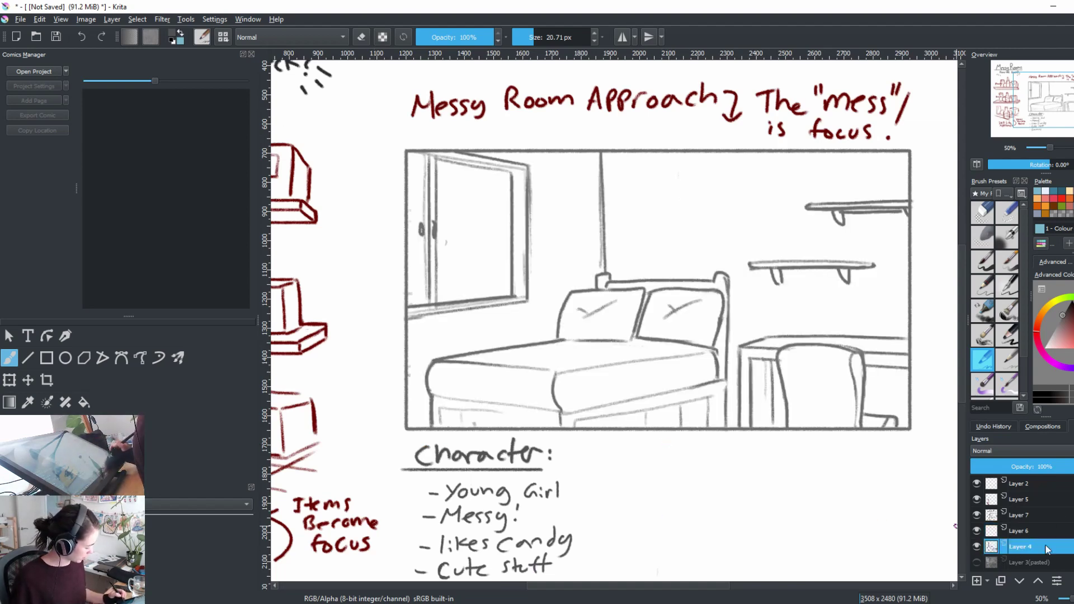
{"action": "right_click", "coordinate": [1046, 548]}
{"action": "left_click", "coordinate": [985, 381]}
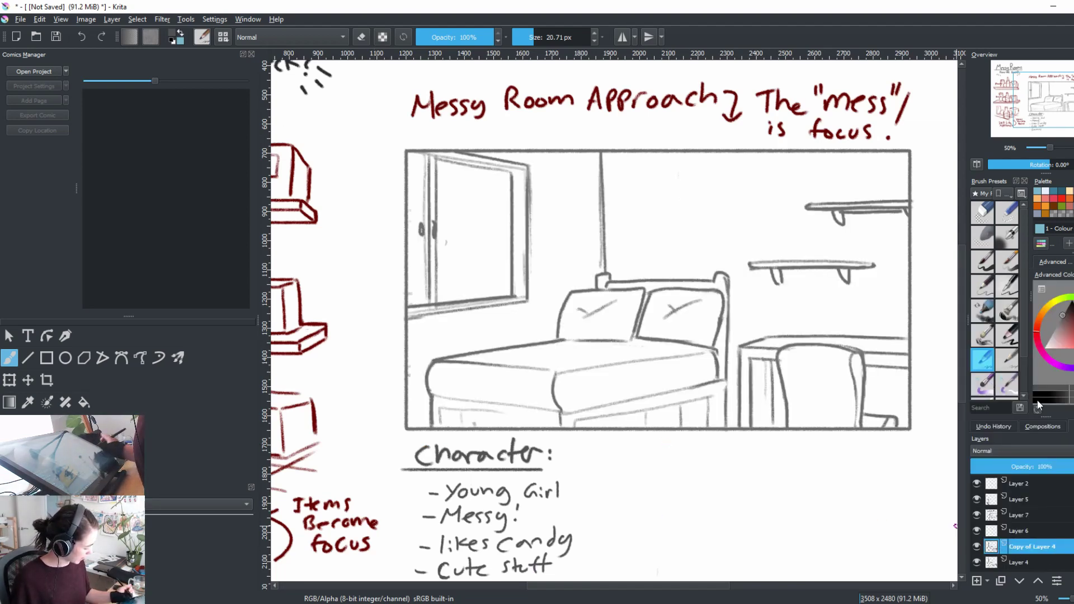
{"action": "left_click", "coordinate": [977, 562]}
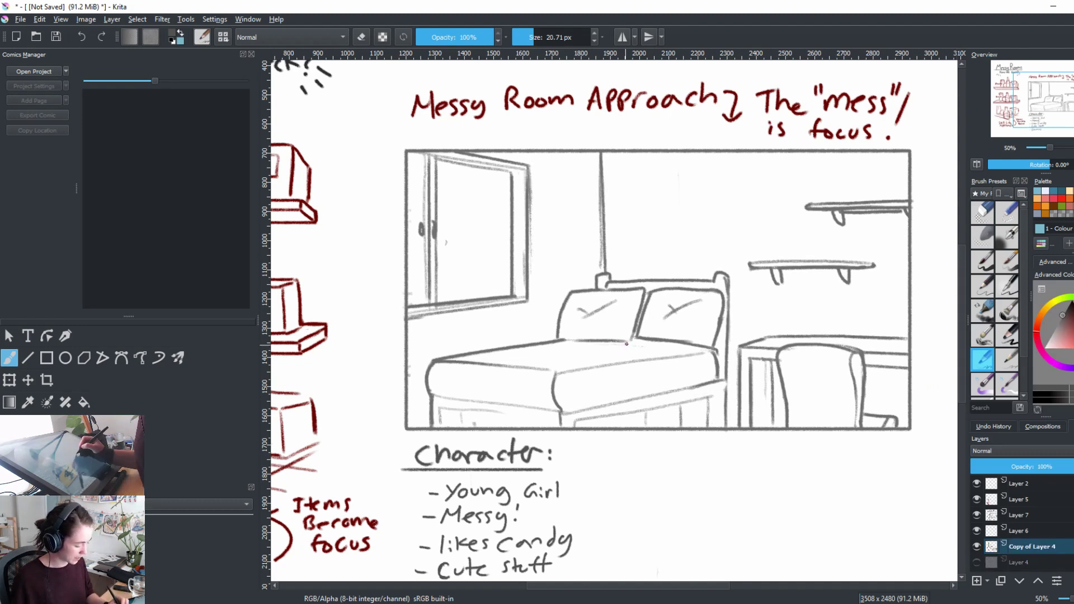
Step: Erase the outer edge of the pillow nearest the window and draw a teddy bear's head with ears and face beside it
{"action": "left_click_drag", "start_coordinate": [643, 447], "coordinate": [630, 487]}
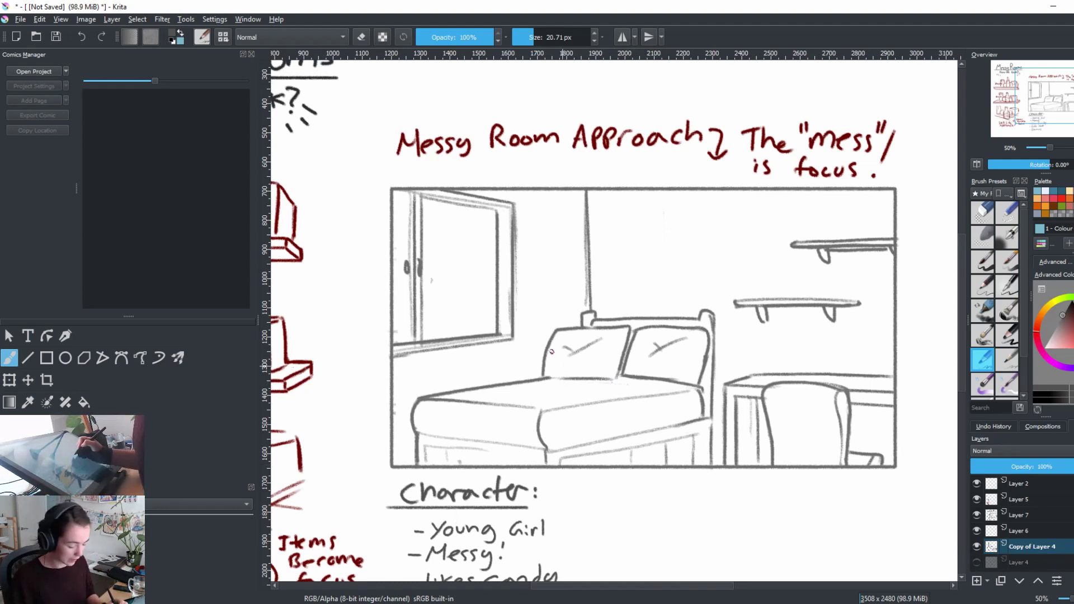
{"action": "key", "text": "e"}
{"action": "mouse_move", "coordinate": [553, 378]}
{"action": "left_mouse_down"}
{"action": "mouse_move", "coordinate": [537, 376]}
{"action": "mouse_move", "coordinate": [551, 359]}
{"action": "mouse_move", "coordinate": [534, 354]}
{"action": "mouse_move", "coordinate": [582, 379]}
{"action": "left_mouse_up"}
{"action": "key", "text": "e"}
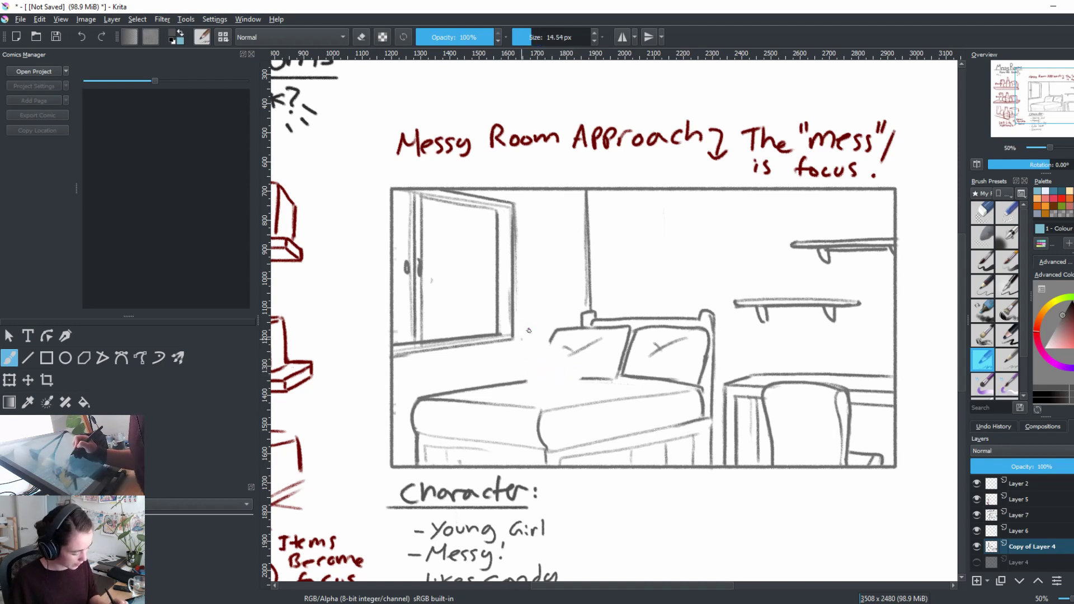
{"action": "left_click_drag", "start_coordinate": [525, 337], "coordinate": [551, 335]}
{"action": "key", "text": "e"}
{"action": "key", "text": "e"}
{"action": "key", "text": "e"}
{"action": "key", "text": "e"}
{"action": "key", "text": "e"}
{"action": "key", "text": "e"}
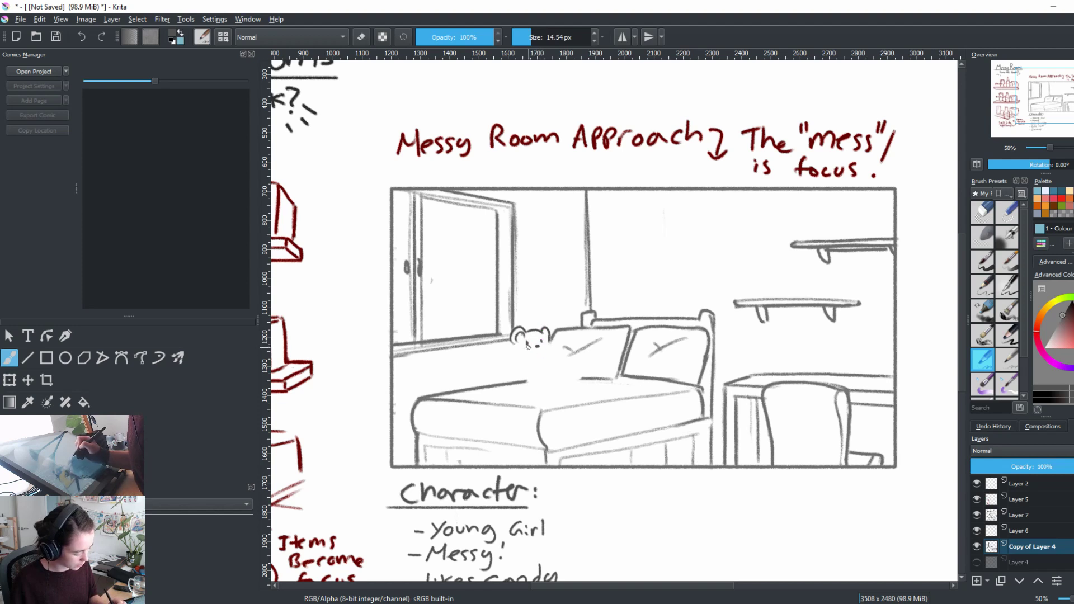
Step: Draw the teddy bear's seated body with arms, belly and feet on the bed
{"action": "mouse_move", "coordinate": [515, 345]}
{"action": "left_mouse_down"}
{"action": "mouse_move", "coordinate": [550, 345]}
{"action": "mouse_move", "coordinate": [518, 358]}
{"action": "mouse_move", "coordinate": [522, 380]}
{"action": "mouse_move", "coordinate": [508, 370]}
{"action": "mouse_move", "coordinate": [520, 377]}
{"action": "mouse_move", "coordinate": [519, 360]}
{"action": "mouse_move", "coordinate": [548, 355]}
{"action": "mouse_move", "coordinate": [529, 384]}
{"action": "mouse_move", "coordinate": [557, 368]}
{"action": "mouse_move", "coordinate": [551, 355]}
{"action": "mouse_move", "coordinate": [557, 362]}
{"action": "mouse_move", "coordinate": [524, 385]}
{"action": "mouse_move", "coordinate": [541, 374]}
{"action": "mouse_move", "coordinate": [533, 385]}
{"action": "mouse_move", "coordinate": [553, 375]}
{"action": "mouse_move", "coordinate": [564, 383]}
{"action": "mouse_move", "coordinate": [552, 385]}
{"action": "mouse_move", "coordinate": [566, 372]}
{"action": "mouse_move", "coordinate": [558, 383]}
{"action": "mouse_move", "coordinate": [493, 393]}
{"action": "left_mouse_up"}
{"action": "key", "text": "e"}
{"action": "key", "text": "e"}
{"action": "scroll", "coordinate": [503, 392], "scroll_direction": "up", "scroll_amount": 1}
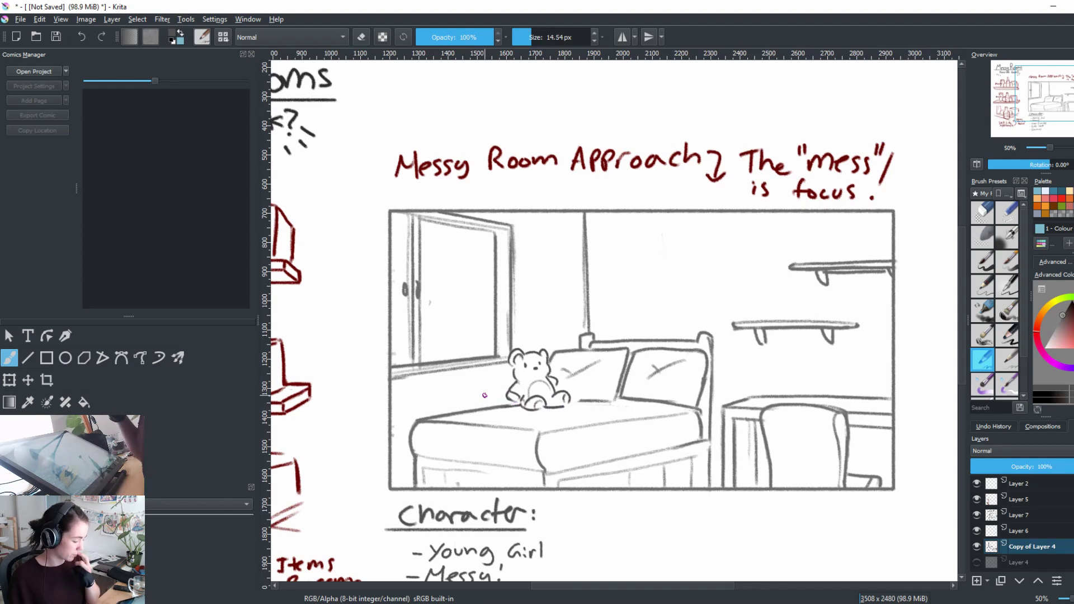
Step: Erase the pillow nearest the desk and part of the headboard, and redraw the remaining pillow larger with pointed corners
{"action": "key", "text": "e"}
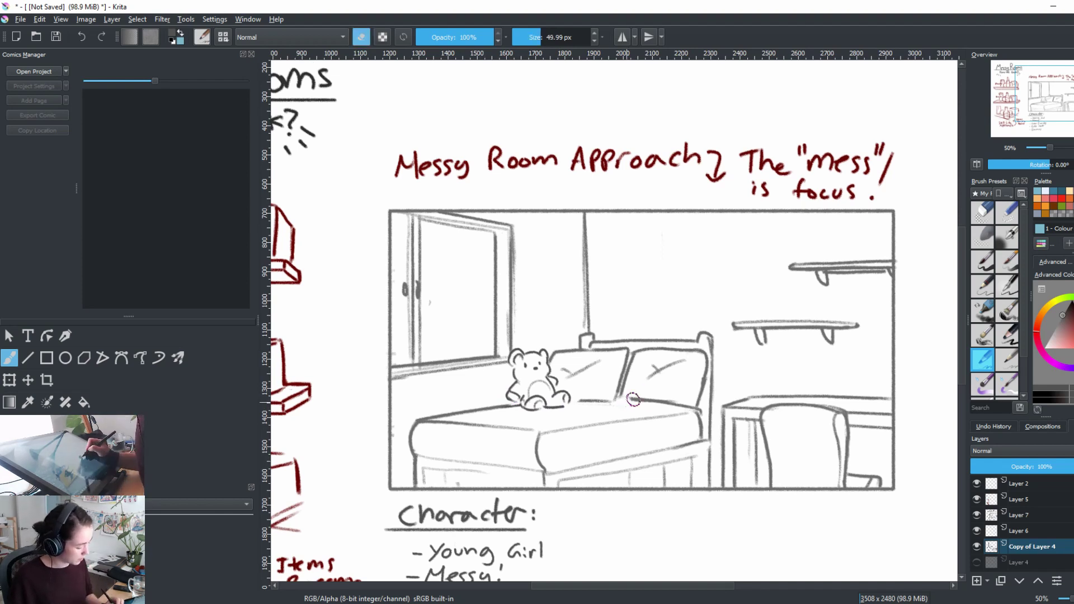
{"action": "mouse_move", "coordinate": [627, 369]}
{"action": "left_mouse_down"}
{"action": "mouse_move", "coordinate": [657, 348]}
{"action": "mouse_move", "coordinate": [702, 355]}
{"action": "left_mouse_up"}
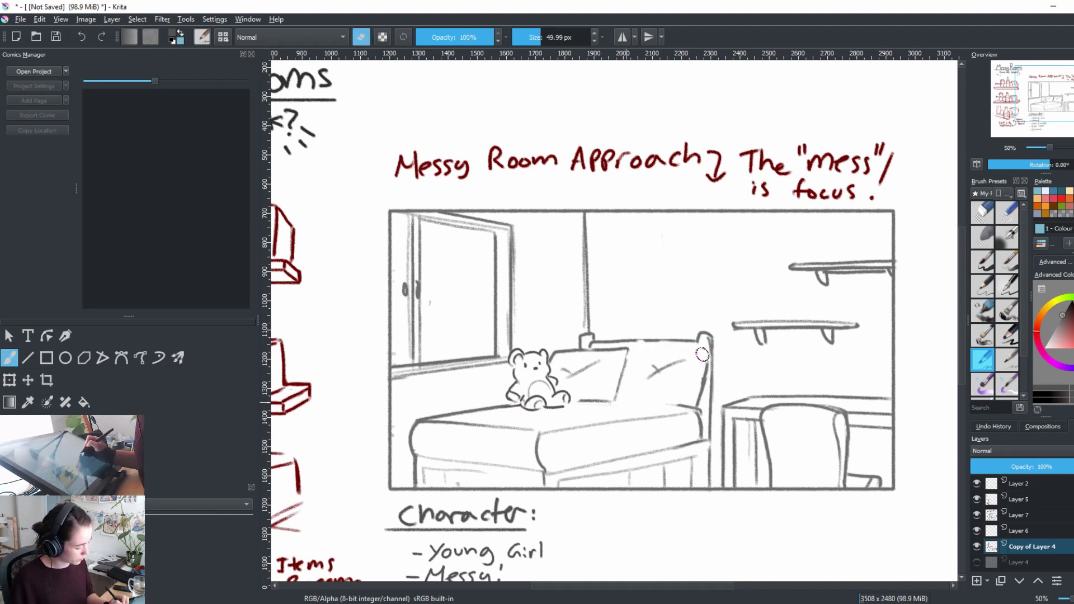
{"action": "mouse_move", "coordinate": [615, 343]}
{"action": "left_mouse_down"}
{"action": "mouse_move", "coordinate": [669, 351]}
{"action": "mouse_move", "coordinate": [644, 386]}
{"action": "mouse_move", "coordinate": [626, 353]}
{"action": "mouse_move", "coordinate": [558, 352]}
{"action": "mouse_move", "coordinate": [618, 349]}
{"action": "mouse_move", "coordinate": [580, 342]}
{"action": "mouse_move", "coordinate": [550, 354]}
{"action": "mouse_move", "coordinate": [566, 336]}
{"action": "mouse_move", "coordinate": [642, 354]}
{"action": "mouse_move", "coordinate": [618, 403]}
{"action": "left_mouse_up"}
{"action": "key", "text": "e"}
{"action": "key", "text": "e"}
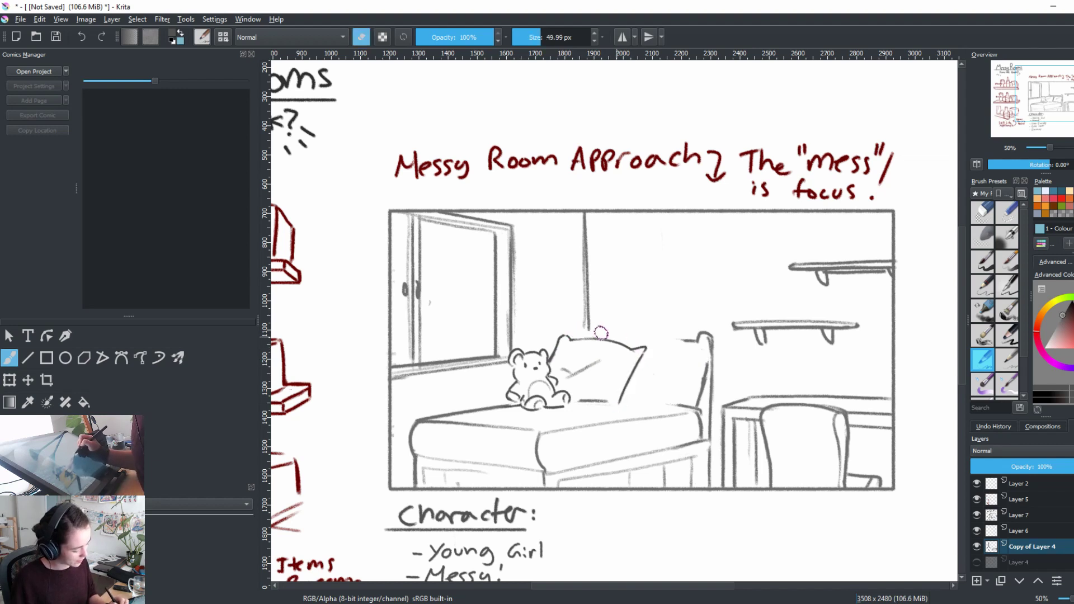
Step: Add a scalloped frill along the large pillow's upper and side edges and redraw its crease lines
{"action": "key", "text": "e"}
{"action": "mouse_move", "coordinate": [557, 342]}
{"action": "left_mouse_down"}
{"action": "mouse_move", "coordinate": [643, 349]}
{"action": "mouse_move", "coordinate": [628, 391]}
{"action": "mouse_move", "coordinate": [592, 400]}
{"action": "mouse_move", "coordinate": [618, 401]}
{"action": "mouse_move", "coordinate": [575, 400]}
{"action": "mouse_move", "coordinate": [609, 400]}
{"action": "left_mouse_up"}
{"action": "key", "text": "e"}
{"action": "left_click_drag", "start_coordinate": [610, 358], "coordinate": [566, 376]}
{"action": "key", "text": "e"}
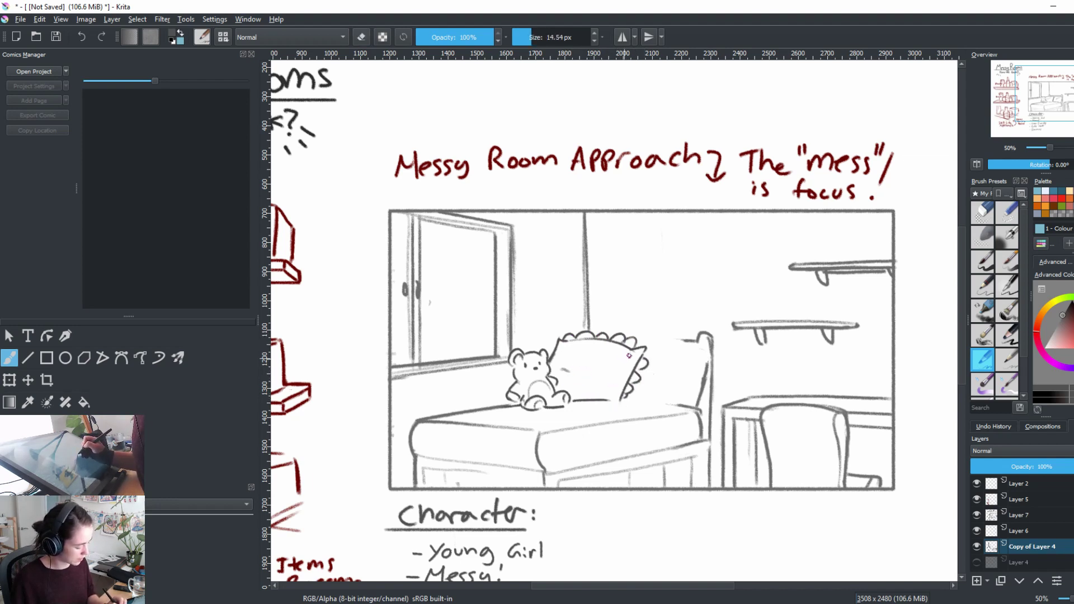
{"action": "key", "text": "e"}
{"action": "mouse_move", "coordinate": [627, 354]}
{"action": "left_mouse_down"}
{"action": "mouse_move", "coordinate": [571, 373]}
{"action": "mouse_move", "coordinate": [585, 370]}
{"action": "left_mouse_up"}
{"action": "key", "text": "e"}
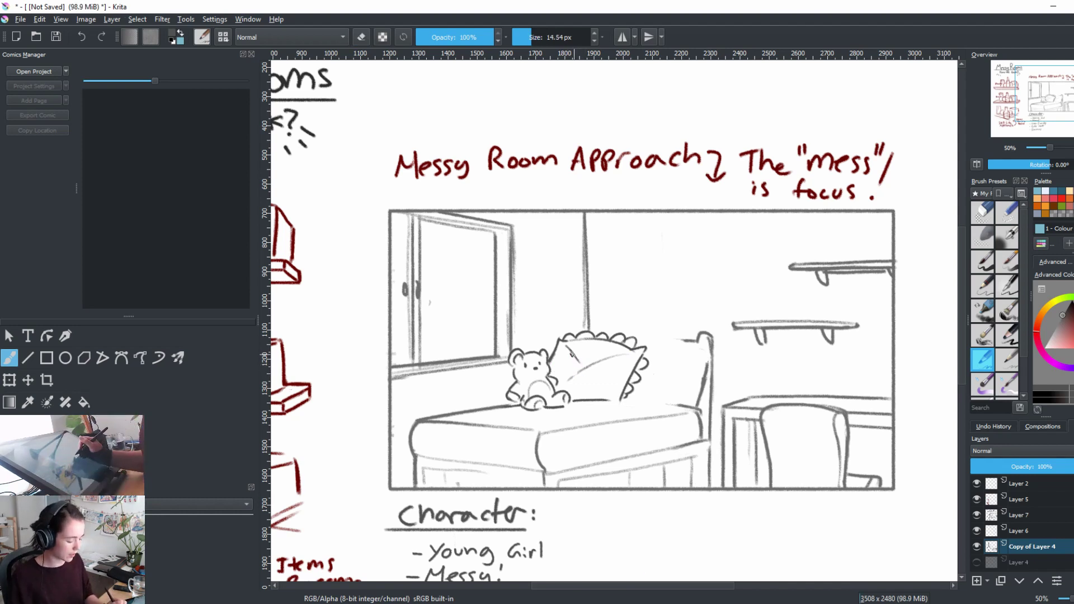
Step: Draw a small round cushion with a heart in front of the frilled pillow and rework the pillow's lower edge
{"action": "left_click_drag", "start_coordinate": [700, 383], "coordinate": [685, 386]}
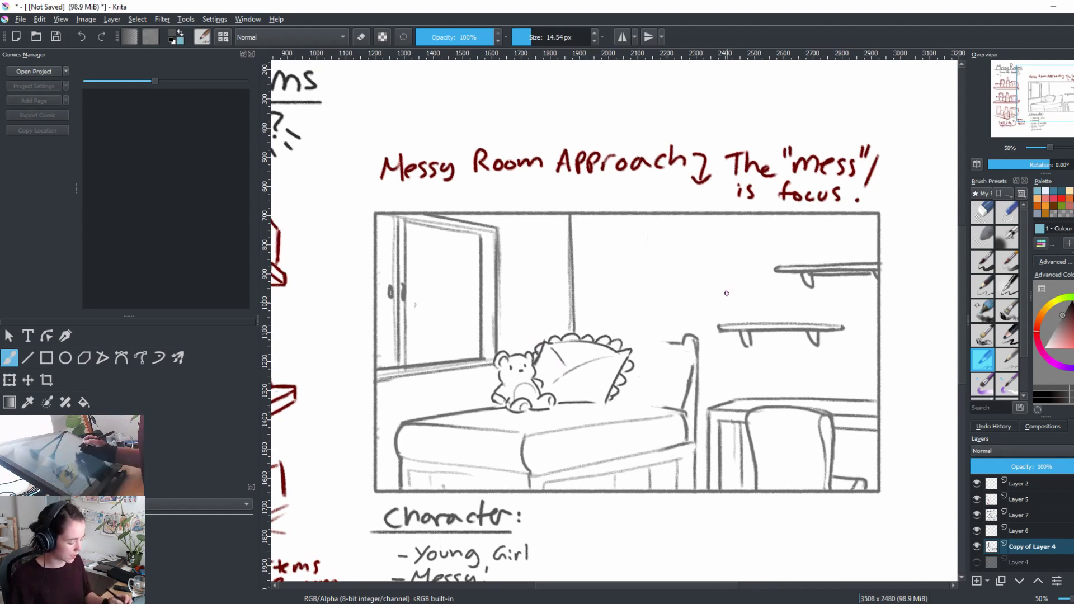
{"action": "key", "text": "e"}
{"action": "mouse_move", "coordinate": [615, 387]}
{"action": "left_mouse_down"}
{"action": "mouse_move", "coordinate": [590, 399]}
{"action": "mouse_move", "coordinate": [602, 384]}
{"action": "mouse_move", "coordinate": [616, 400]}
{"action": "mouse_move", "coordinate": [594, 377]}
{"action": "left_mouse_up"}
{"action": "key", "text": "e"}
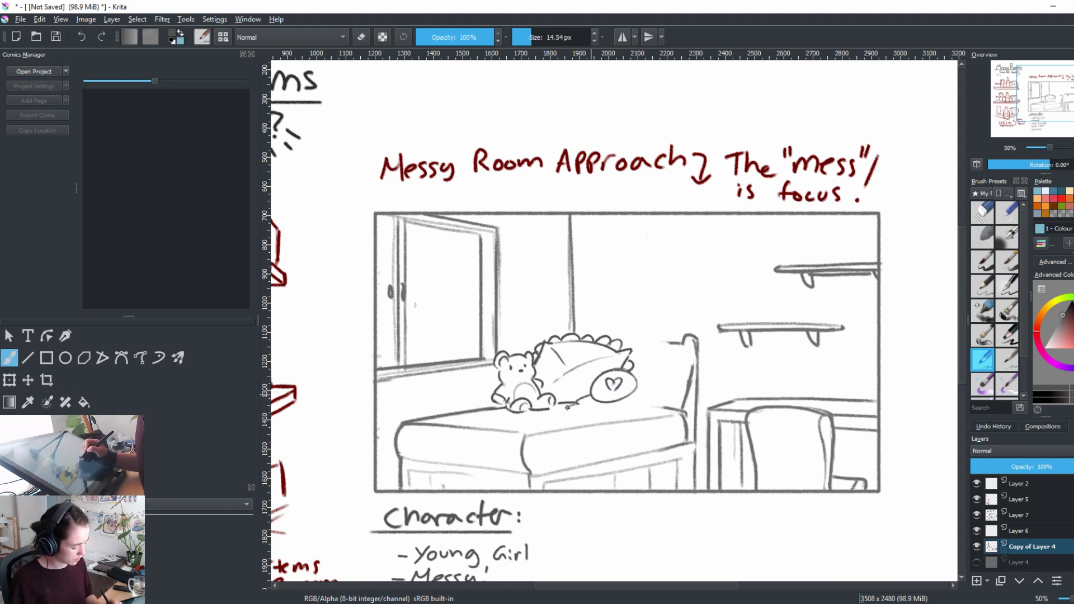
{"action": "left_click_drag", "start_coordinate": [566, 407], "coordinate": [589, 404]}
{"action": "key", "text": "ctrl+z"}
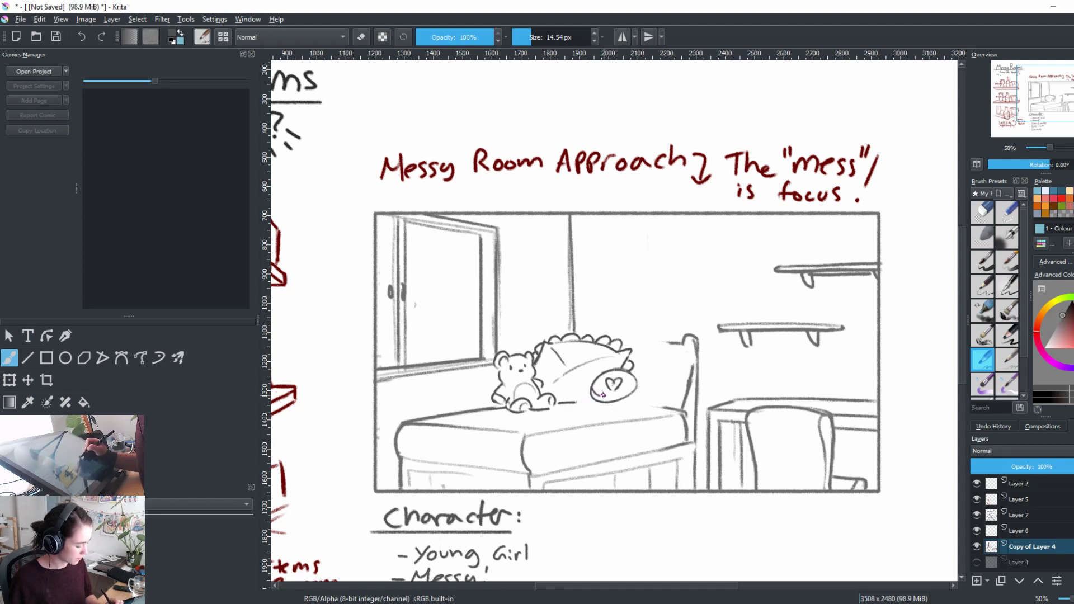
{"action": "left_click_drag", "start_coordinate": [603, 394], "coordinate": [594, 399]}
{"action": "key", "text": "ctrl+z"}
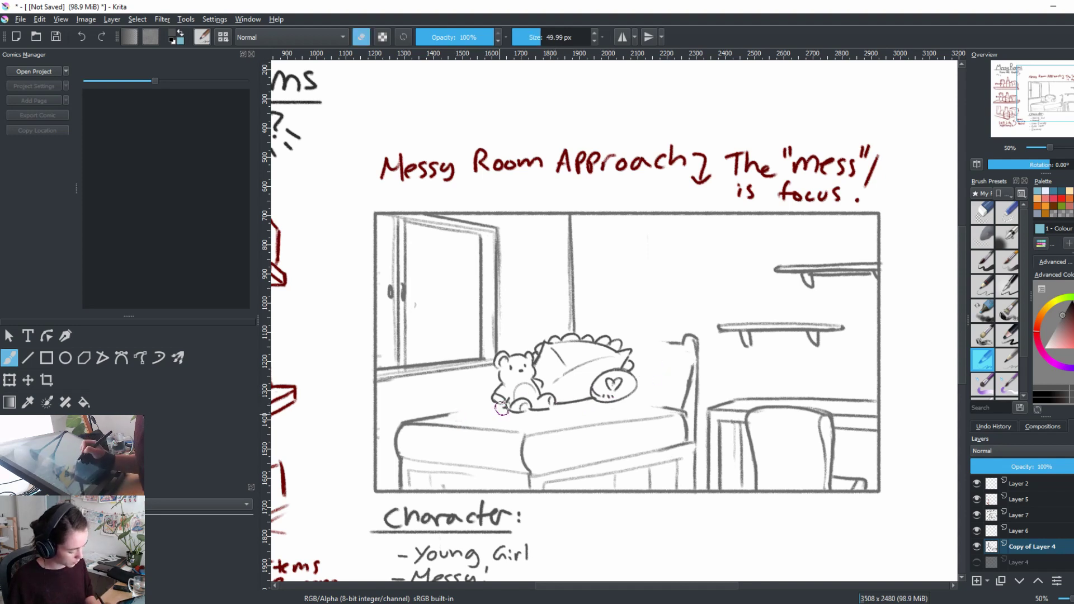
Step: Erase the mattress's top edges near the foot of the bed and start the blanket's raised outline there
{"action": "mouse_move", "coordinate": [422, 418]}
{"action": "left_mouse_down"}
{"action": "mouse_move", "coordinate": [480, 400]}
{"action": "mouse_move", "coordinate": [474, 407]}
{"action": "mouse_move", "coordinate": [523, 433]}
{"action": "mouse_move", "coordinate": [476, 426]}
{"action": "mouse_move", "coordinate": [529, 434]}
{"action": "left_mouse_up"}
{"action": "key", "text": "e"}
{"action": "key", "text": "e"}
{"action": "key", "text": "e"}
{"action": "key", "text": "e"}
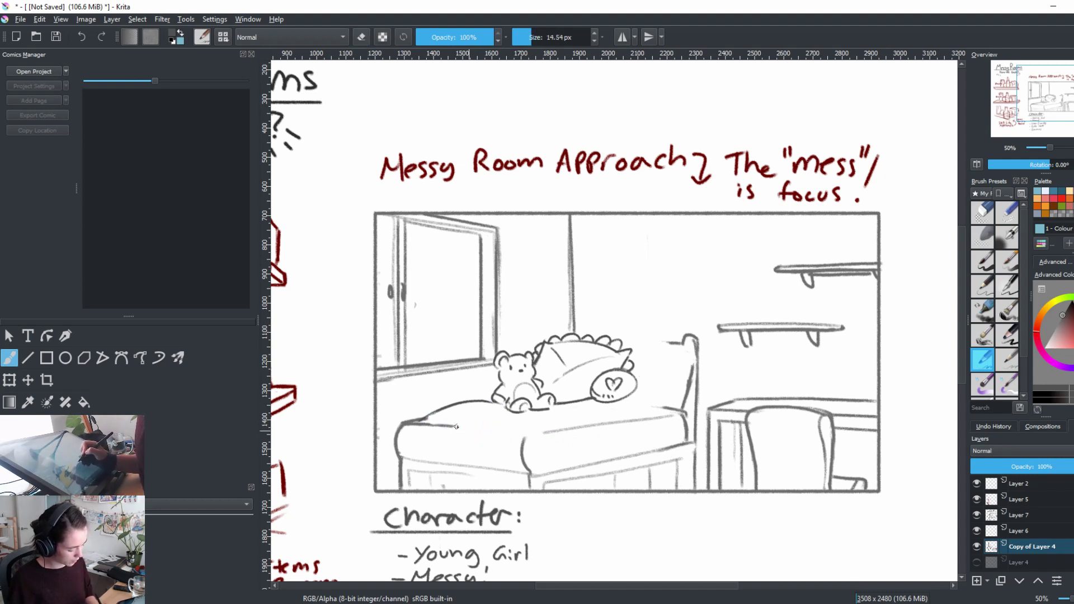
{"action": "mouse_move", "coordinate": [414, 419]}
{"action": "left_mouse_down"}
{"action": "mouse_move", "coordinate": [462, 432]}
{"action": "mouse_move", "coordinate": [468, 454]}
{"action": "left_mouse_up"}
{"action": "key", "text": "ctrl+z"}
{"action": "key", "text": "ctrl+z"}
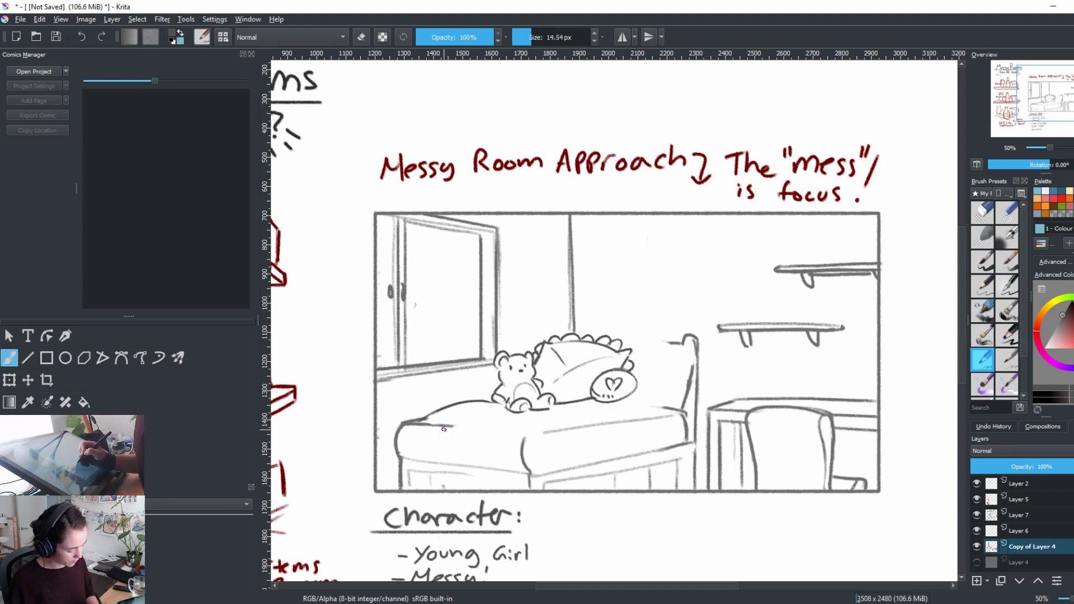
Step: Draw the blanket's folded edge with a pointed corner hanging over the side of the bed
{"action": "key", "text": "e"}
{"action": "key", "text": "e"}
{"action": "mouse_move", "coordinate": [424, 413]}
{"action": "left_mouse_down"}
{"action": "mouse_move", "coordinate": [406, 417]}
{"action": "mouse_move", "coordinate": [450, 425]}
{"action": "mouse_move", "coordinate": [472, 470]}
{"action": "mouse_move", "coordinate": [492, 476]}
{"action": "mouse_move", "coordinate": [506, 458]}
{"action": "mouse_move", "coordinate": [584, 429]}
{"action": "left_mouse_up"}
{"action": "key", "text": "e"}
{"action": "key", "text": "e"}
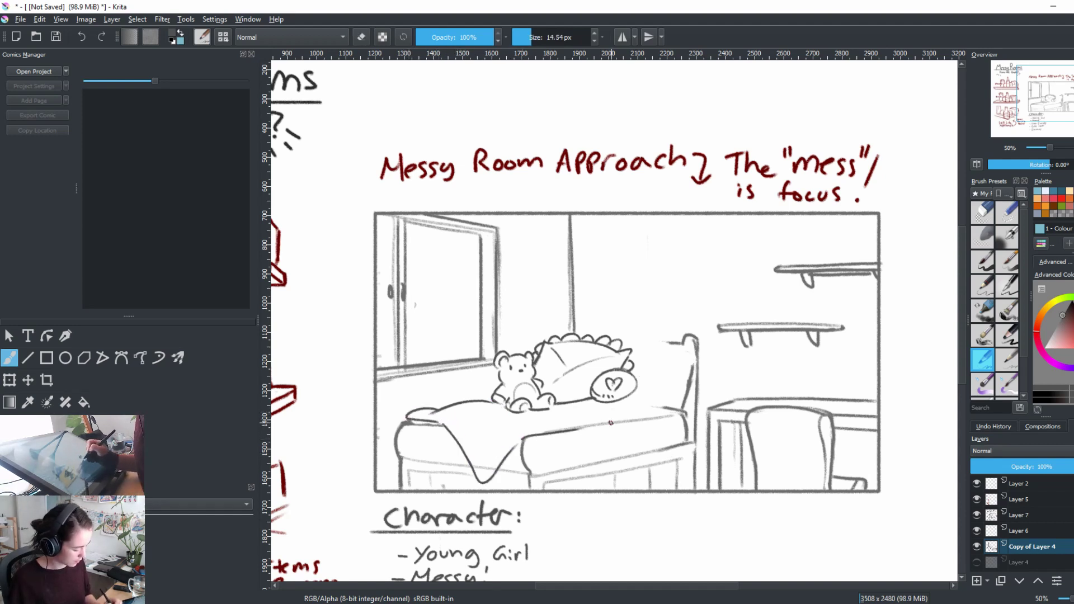
Step: Redraw the blanket's wavy edge along the front of the mattress toward the headboard and add a fold line
{"action": "left_click_drag", "start_coordinate": [439, 419], "coordinate": [587, 426]}
{"action": "key", "text": "ctrl+z"}
{"action": "key", "text": "e"}
{"action": "key", "text": "e"}
{"action": "left_click_drag", "start_coordinate": [519, 442], "coordinate": [643, 418]}
{"action": "key", "text": "e"}
{"action": "key", "text": "e"}
{"action": "left_click_drag", "start_coordinate": [529, 422], "coordinate": [606, 408]}
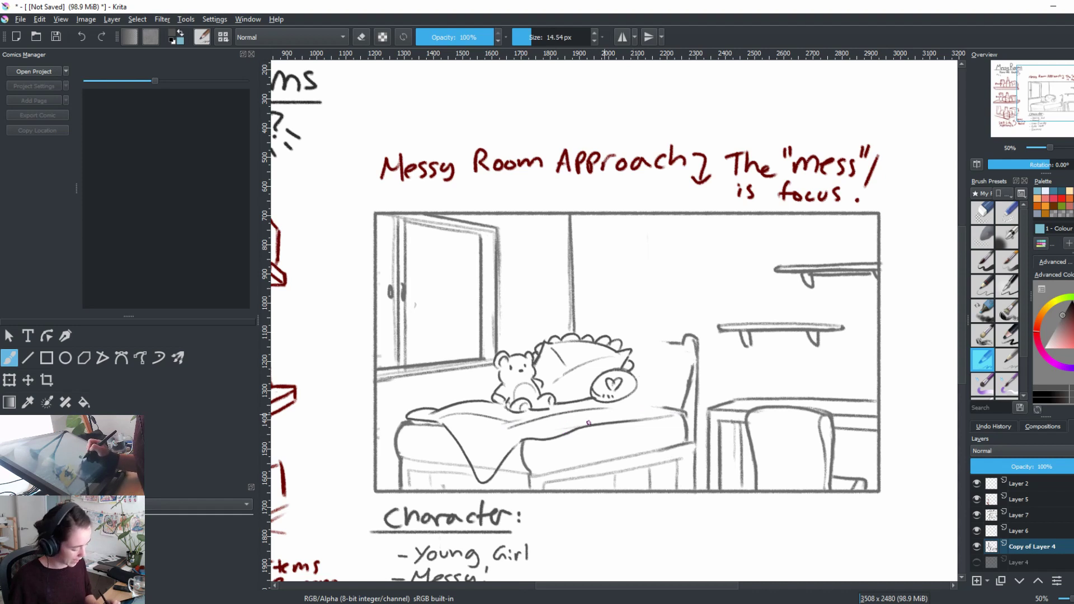
Step: Add a scalloped trim to the mattress below the blanket at the foot of the bed and redraw the bed frame's edge
{"action": "key", "text": "e"}
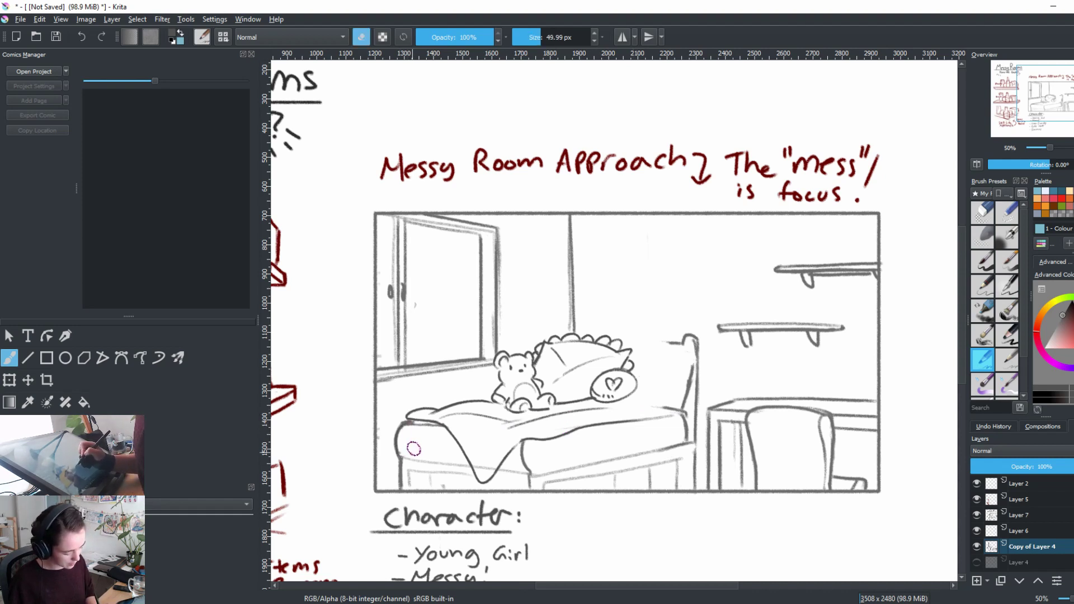
{"action": "key", "text": "e"}
{"action": "mouse_move", "coordinate": [395, 445]}
{"action": "left_mouse_down"}
{"action": "mouse_move", "coordinate": [445, 456]}
{"action": "mouse_move", "coordinate": [402, 476]}
{"action": "mouse_move", "coordinate": [400, 491]}
{"action": "left_mouse_up"}
{"action": "key", "text": "e"}
{"action": "key", "text": "e"}
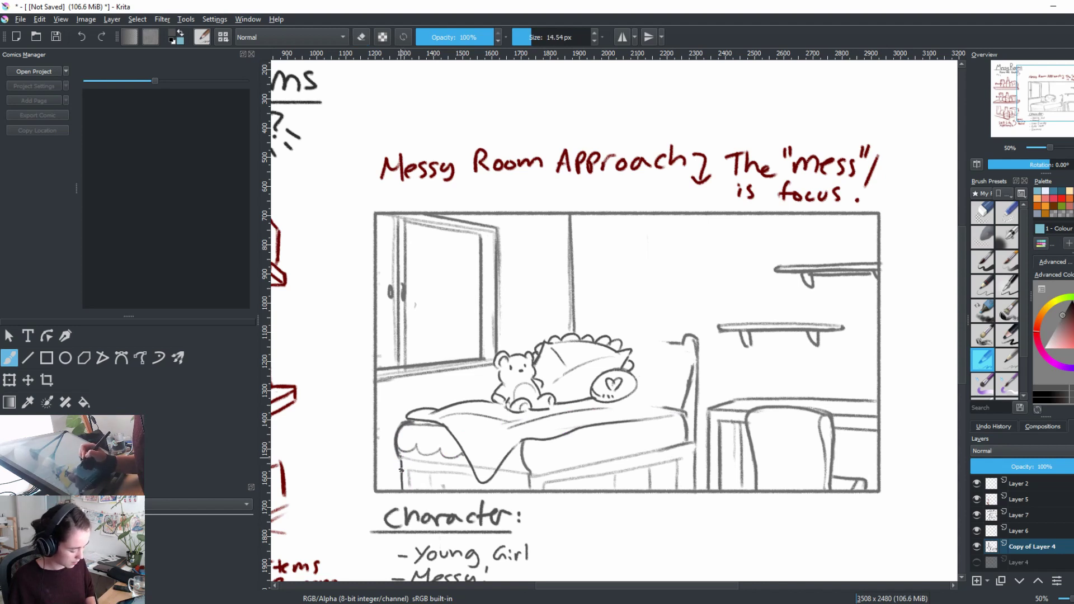
Step: Draw a unicorn plush's head with horn, ears and face on the bed in front of the heart cushion
{"action": "key", "text": "e"}
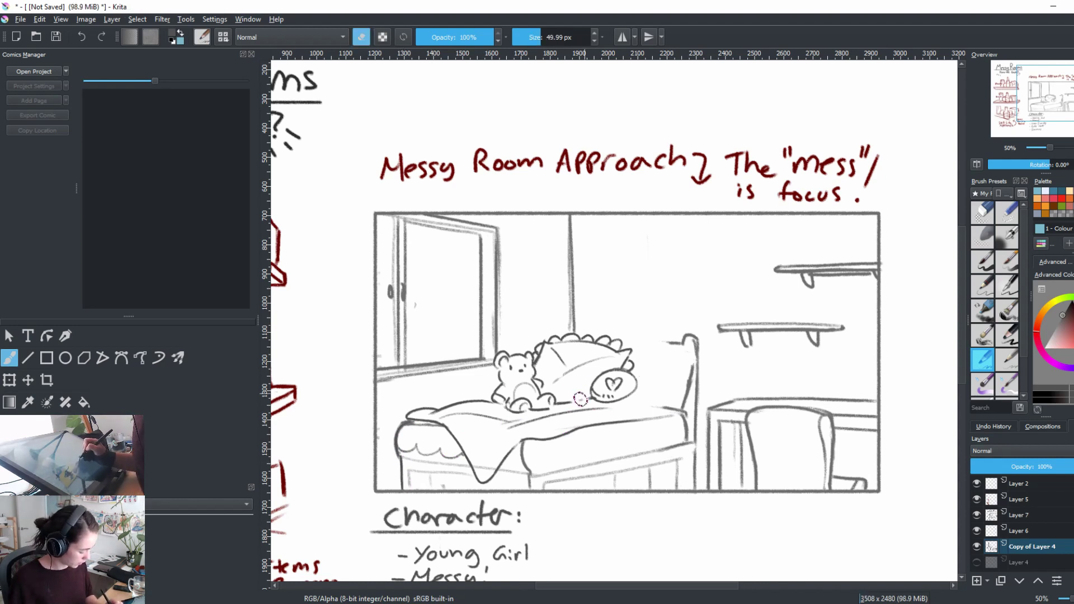
{"action": "key", "text": "e"}
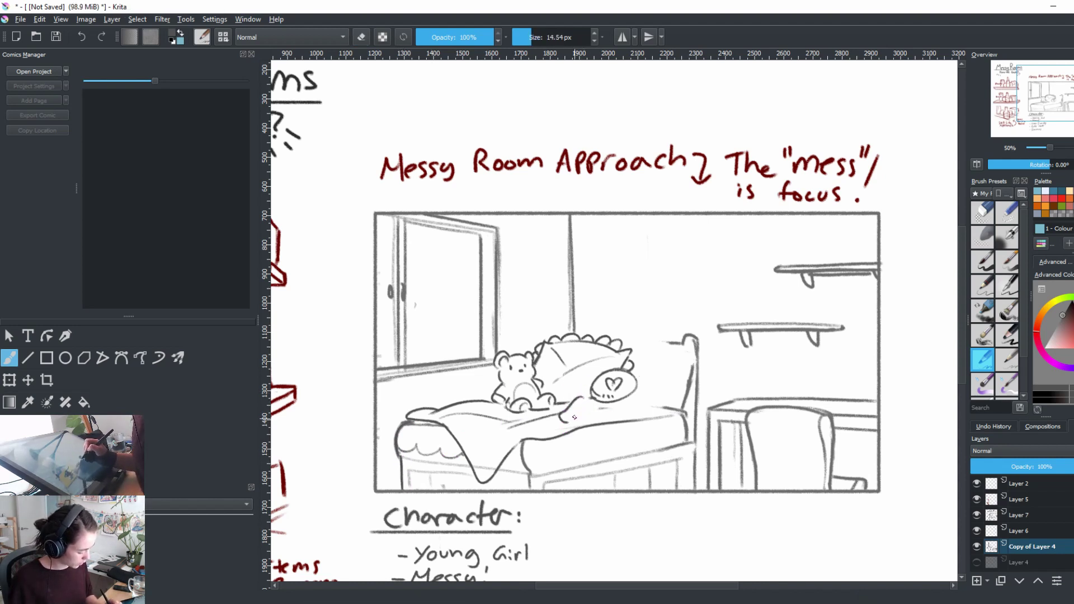
{"action": "left_click", "coordinate": [583, 410]}
{"action": "key", "text": "e"}
{"action": "key", "text": "e"}
{"action": "mouse_move", "coordinate": [583, 396]}
{"action": "left_mouse_down"}
{"action": "mouse_move", "coordinate": [558, 369]}
{"action": "mouse_move", "coordinate": [574, 391]}
{"action": "left_mouse_up"}
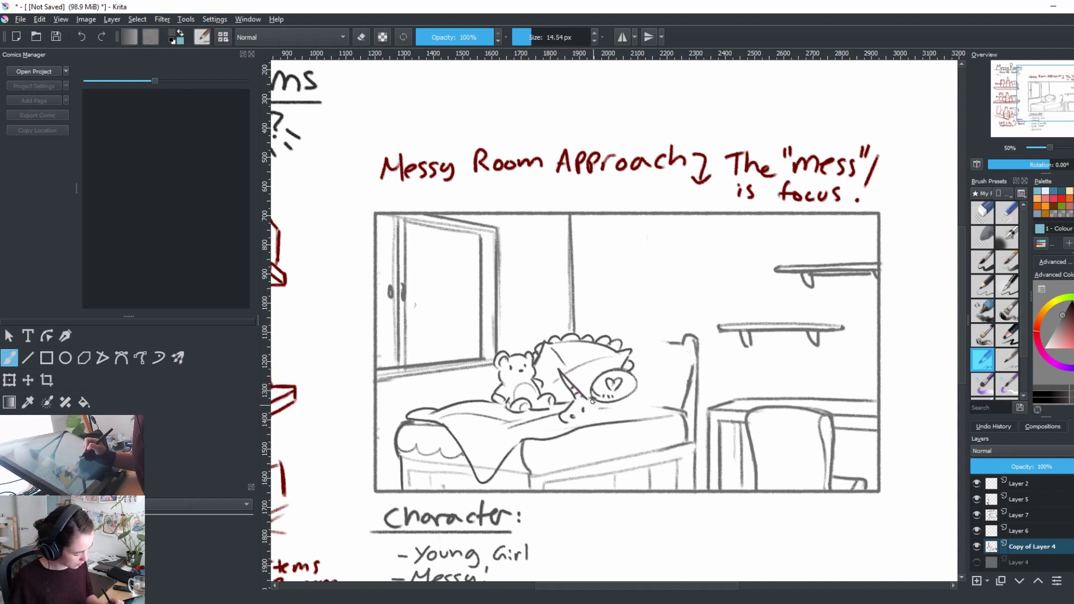
{"action": "key", "text": "e"}
{"action": "key", "text": "e"}
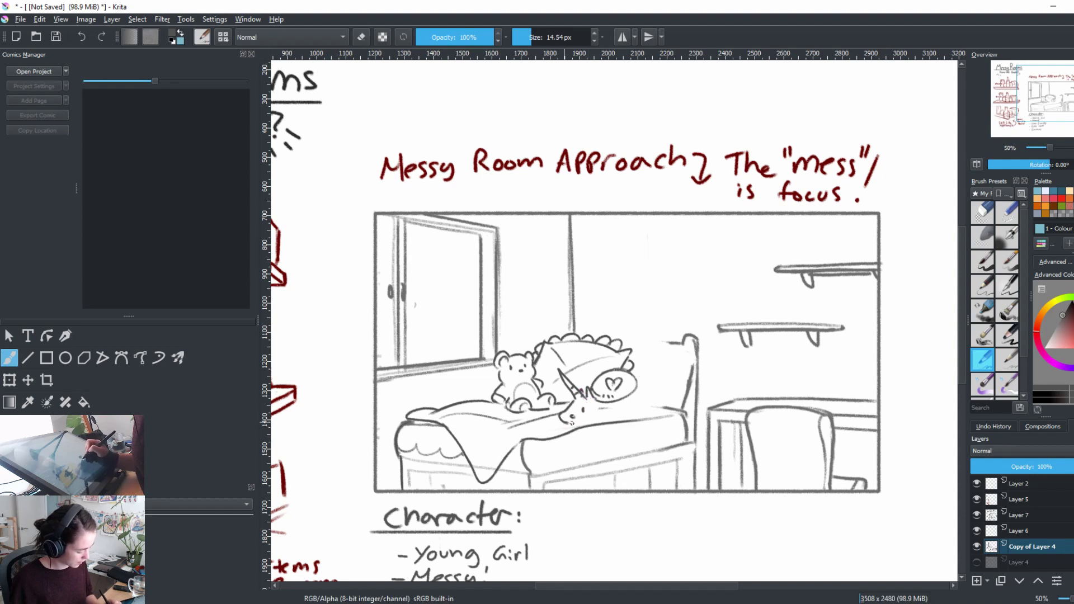
Step: Draw the unicorn plush's lying body, legs and wavy tail, clearing the overlapped cushion lines
{"action": "mouse_move", "coordinate": [581, 420]}
{"action": "left_mouse_down"}
{"action": "mouse_move", "coordinate": [562, 406]}
{"action": "mouse_move", "coordinate": [609, 394]}
{"action": "mouse_move", "coordinate": [598, 402]}
{"action": "mouse_move", "coordinate": [628, 407]}
{"action": "mouse_move", "coordinate": [593, 419]}
{"action": "mouse_move", "coordinate": [639, 408]}
{"action": "mouse_move", "coordinate": [642, 390]}
{"action": "mouse_move", "coordinate": [659, 390]}
{"action": "mouse_move", "coordinate": [659, 401]}
{"action": "mouse_move", "coordinate": [590, 399]}
{"action": "mouse_move", "coordinate": [623, 396]}
{"action": "left_mouse_up"}
{"action": "key", "text": "e"}
{"action": "key", "text": "e"}
{"action": "key", "text": "e"}
{"action": "key", "text": "e"}
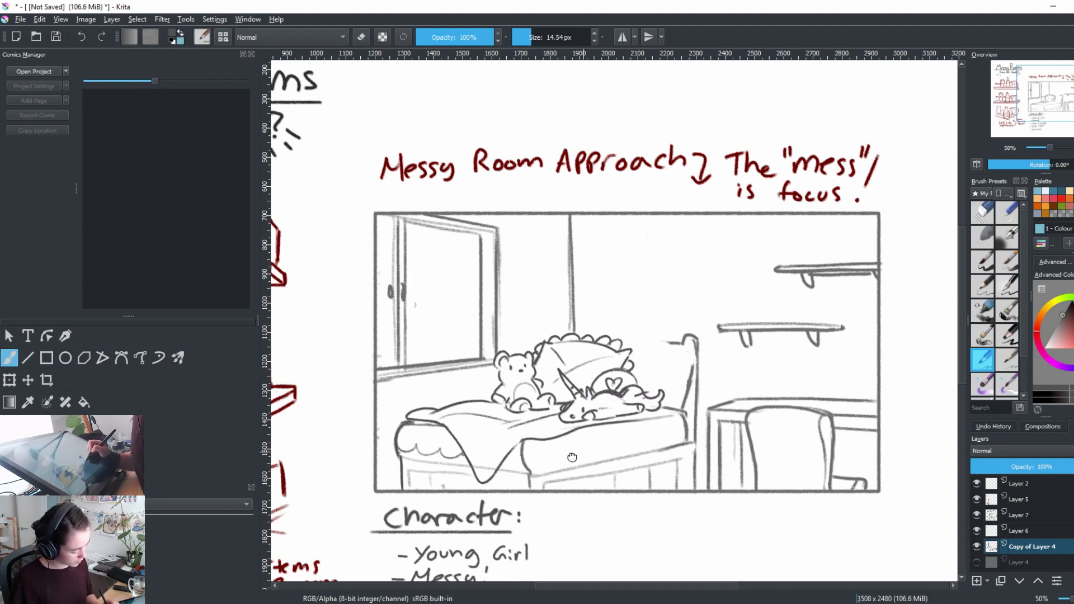
{"action": "mouse_move", "coordinate": [484, 417]}
{"action": "left_mouse_down"}
{"action": "mouse_move", "coordinate": [451, 429]}
{"action": "mouse_move", "coordinate": [523, 406]}
{"action": "left_mouse_up"}
{"action": "key", "text": "e"}
{"action": "key", "text": "e"}
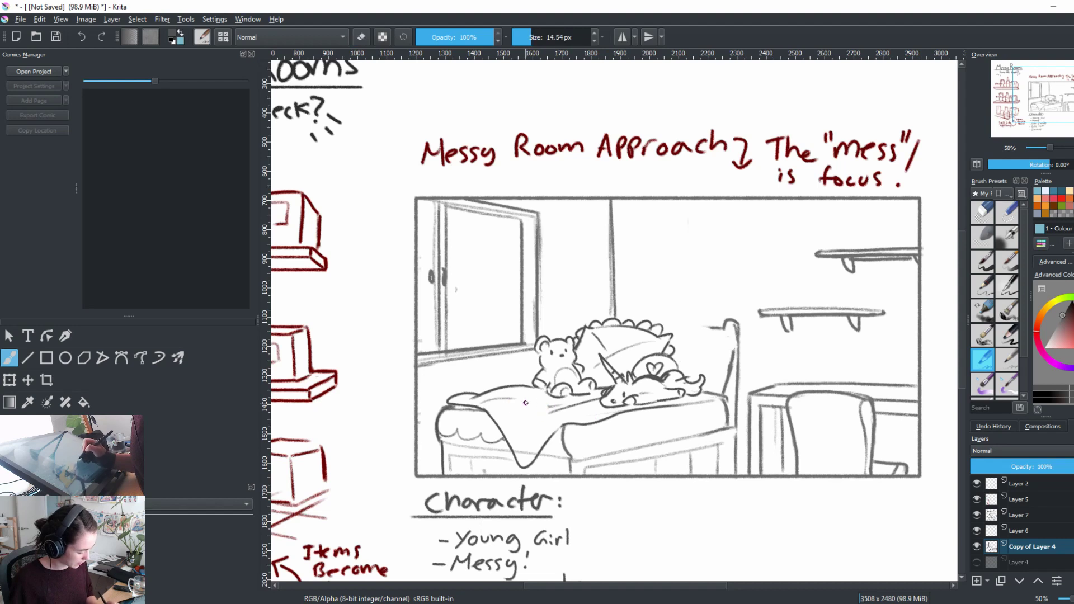
{"action": "left_click_drag", "start_coordinate": [506, 403], "coordinate": [521, 412]}
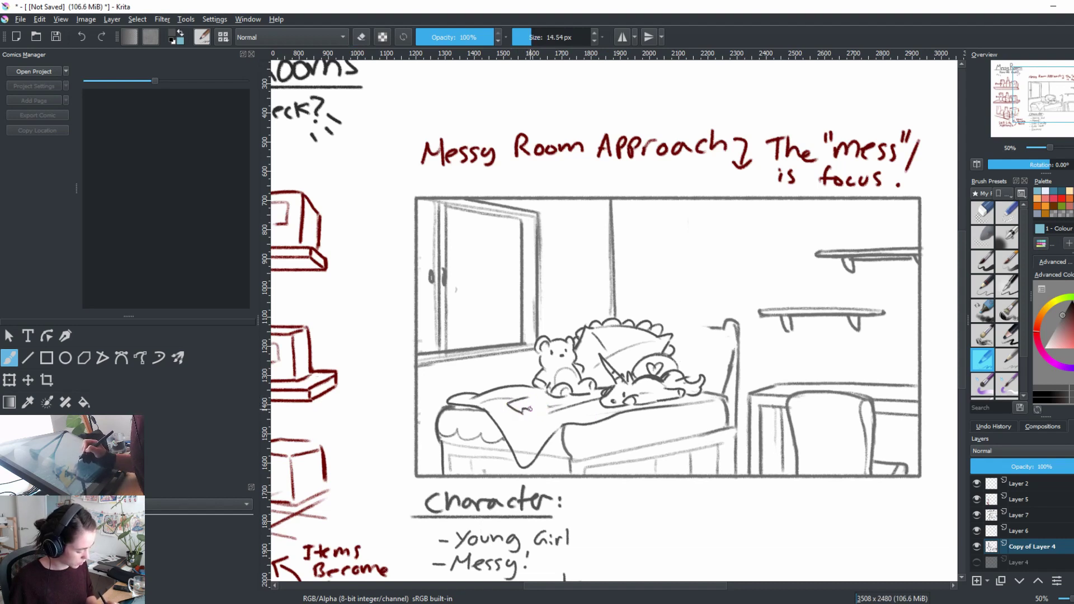
{"action": "mouse_move", "coordinate": [525, 409]}
{"action": "left_mouse_down"}
{"action": "mouse_move", "coordinate": [545, 398]}
{"action": "mouse_move", "coordinate": [557, 409]}
{"action": "mouse_move", "coordinate": [541, 412]}
{"action": "left_mouse_up"}
{"action": "key", "text": "ctrl+z"}
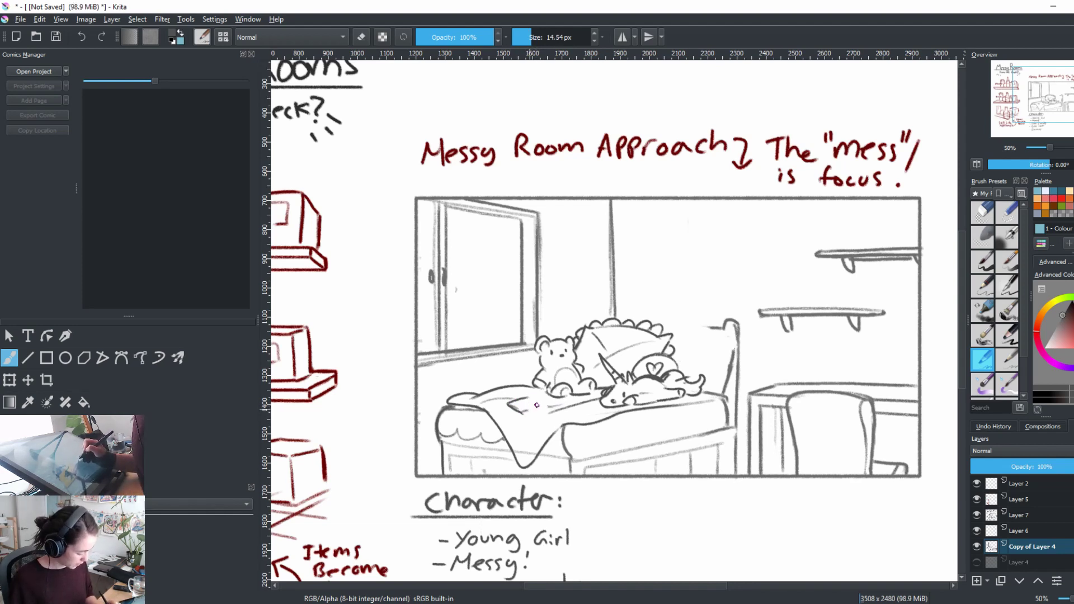
{"action": "mouse_move", "coordinate": [526, 400]}
{"action": "left_mouse_down"}
{"action": "mouse_move", "coordinate": [547, 403]}
{"action": "mouse_move", "coordinate": [506, 417]}
{"action": "mouse_move", "coordinate": [537, 407]}
{"action": "left_mouse_up"}
{"action": "key", "text": "ctrl+z"}
{"action": "key", "text": "e"}
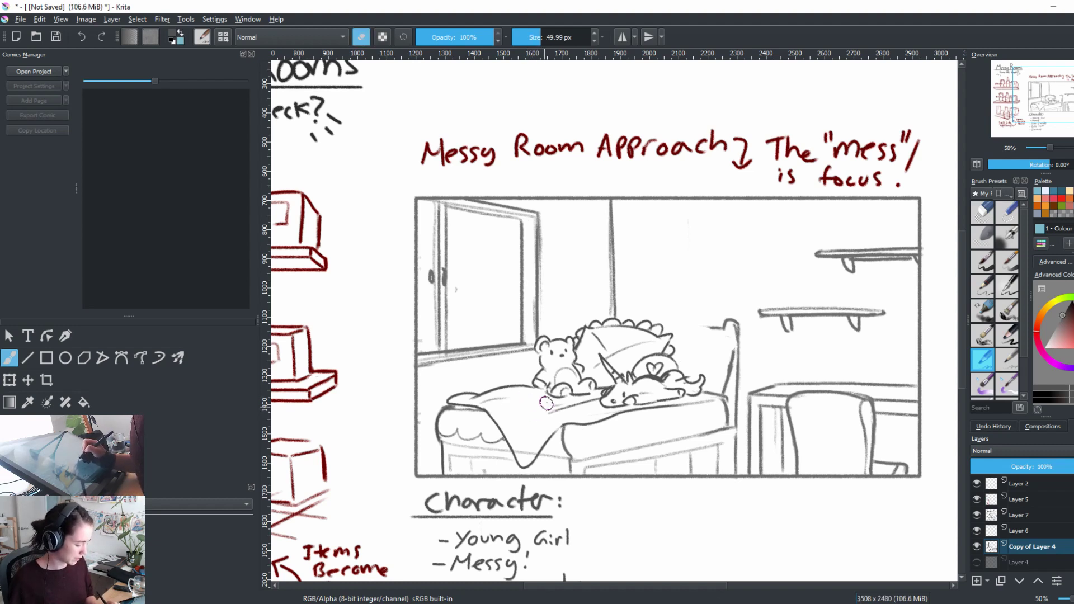
Step: Add fold lines across the blanket and widen its hanging corner over the side of the bed
{"action": "left_click_drag", "start_coordinate": [671, 457], "coordinate": [689, 468]}
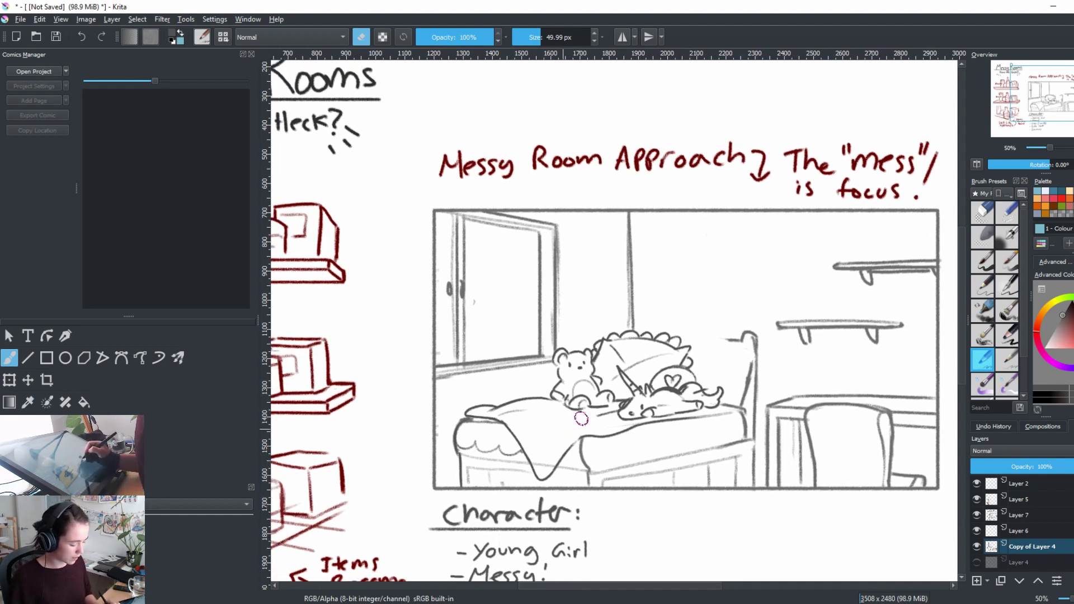
{"action": "key", "text": "e"}
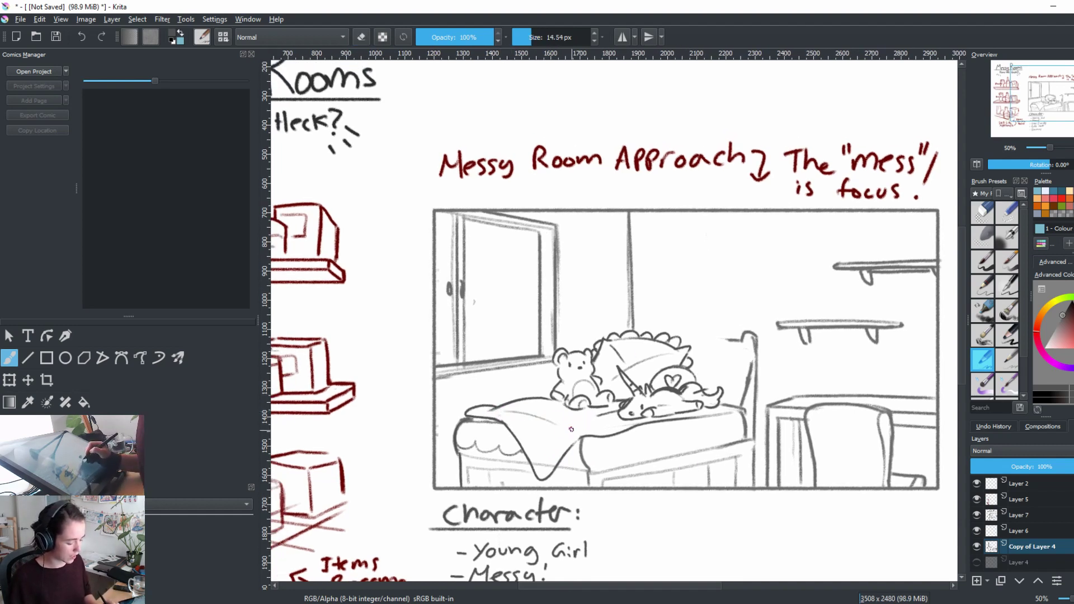
{"action": "mouse_move", "coordinate": [607, 415]}
{"action": "left_mouse_down"}
{"action": "mouse_move", "coordinate": [555, 424]}
{"action": "mouse_move", "coordinate": [572, 426]}
{"action": "left_mouse_up"}
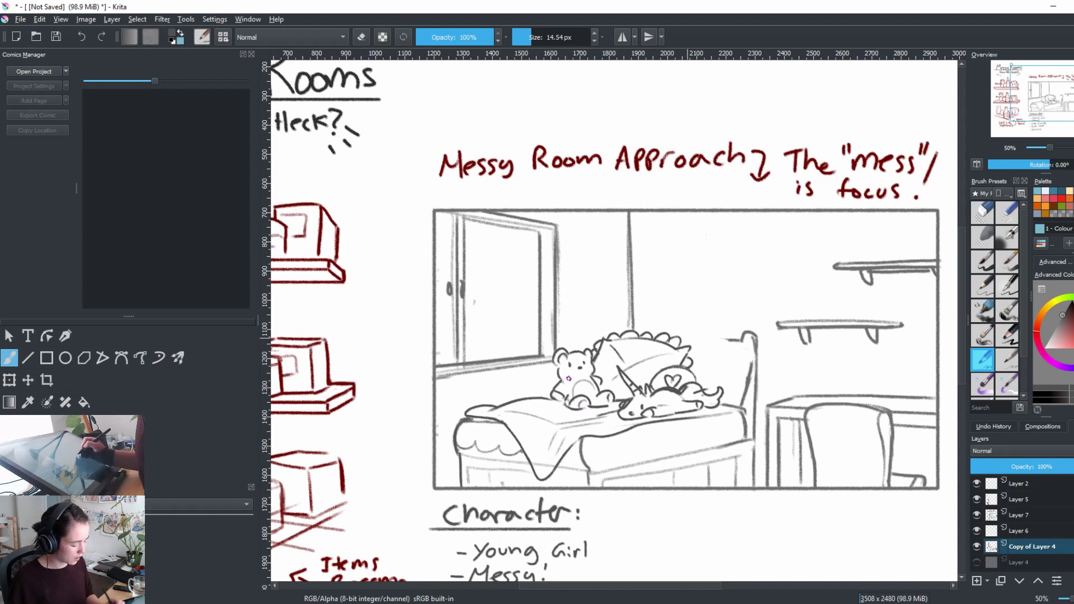
{"action": "mouse_move", "coordinate": [555, 456]}
{"action": "left_mouse_down"}
{"action": "mouse_move", "coordinate": [544, 475]}
{"action": "mouse_move", "coordinate": [605, 447]}
{"action": "left_mouse_up"}
{"action": "key", "text": "e"}
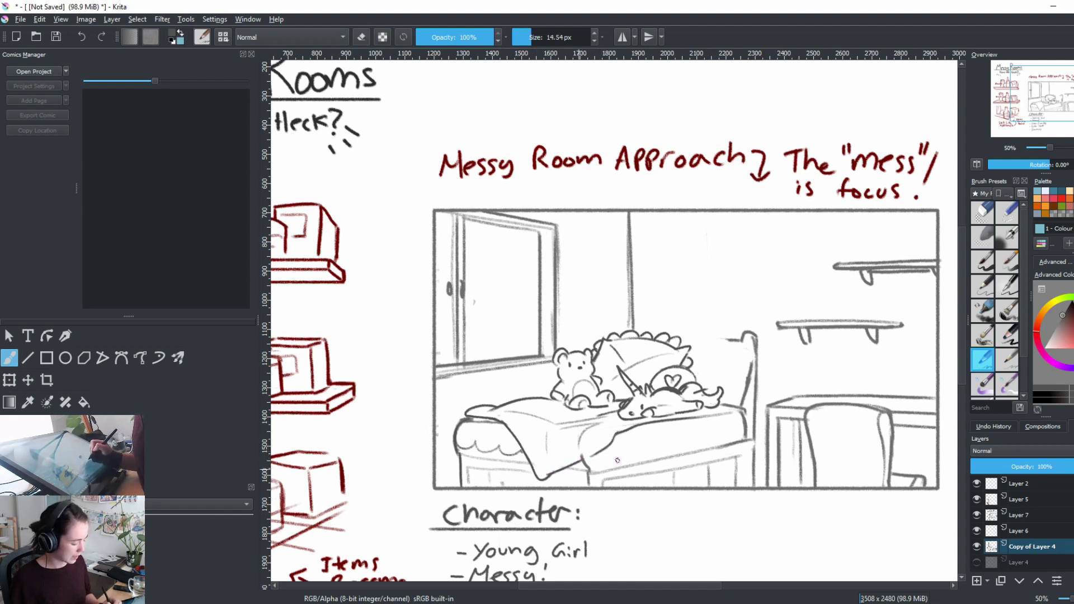
Step: Undo the last blanket strokes and erase the remaining fold lines and side edge of its hanging corner
{"action": "key", "text": "ctrl+z"}
{"action": "key", "text": "ctrl+z"}
{"action": "key", "text": "ctrl+z"}
{"action": "key", "text": "ctrl+z"}
{"action": "key", "text": "ctrl+z"}
{"action": "key", "text": "ctrl+z"}
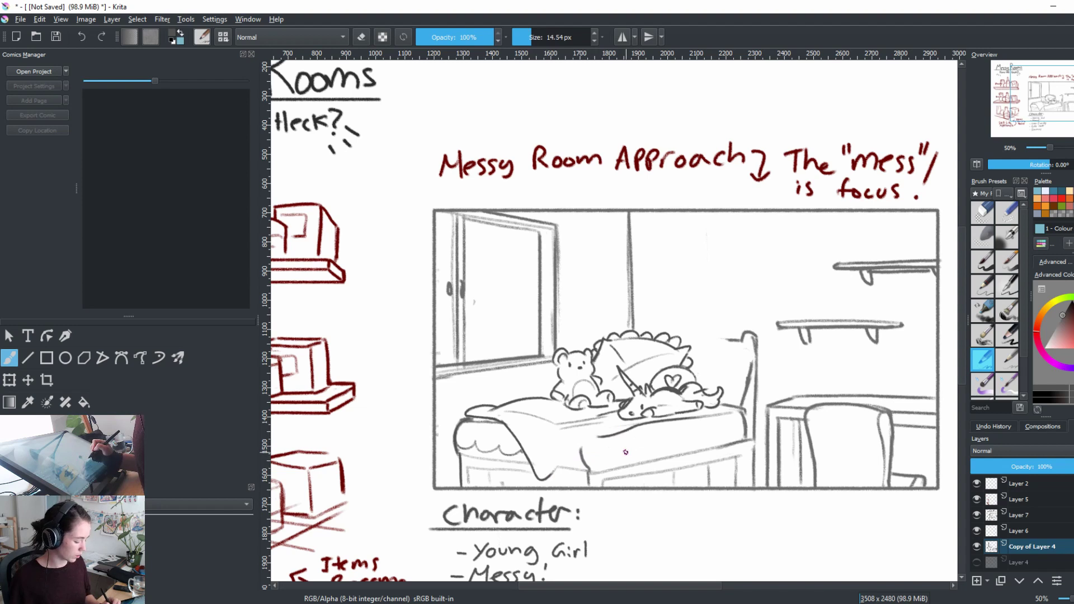
{"action": "key", "text": "ctrl+z"}
{"action": "key", "text": "e"}
{"action": "mouse_move", "coordinate": [545, 411]}
{"action": "left_mouse_down"}
{"action": "mouse_move", "coordinate": [578, 418]}
{"action": "mouse_move", "coordinate": [564, 424]}
{"action": "mouse_move", "coordinate": [592, 438]}
{"action": "mouse_move", "coordinate": [612, 428]}
{"action": "mouse_move", "coordinate": [609, 418]}
{"action": "mouse_move", "coordinate": [575, 449]}
{"action": "left_mouse_up"}
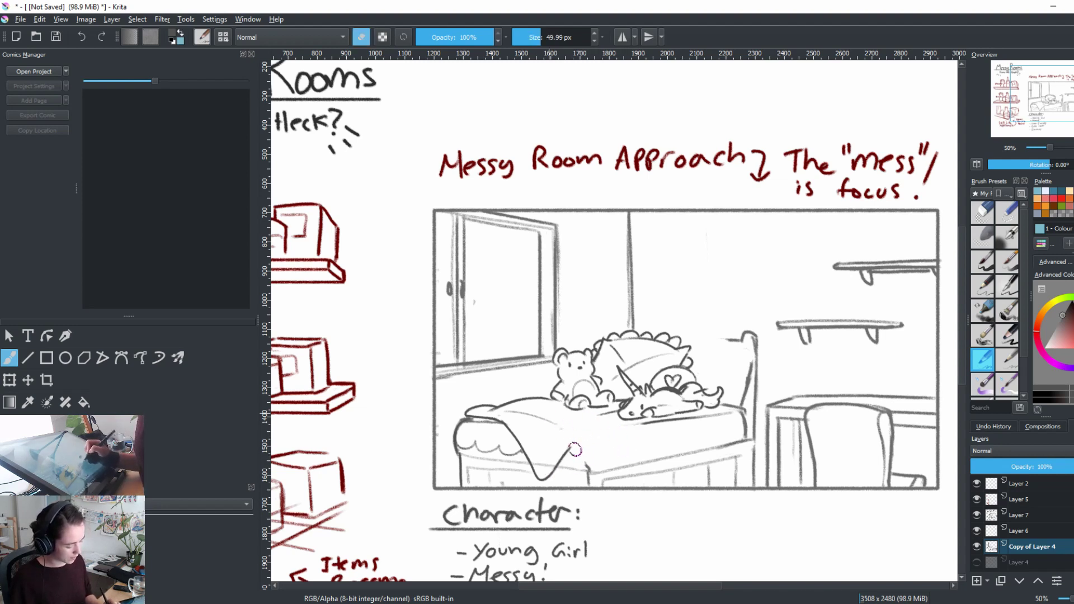
Step: Draw the folded upper part of a second throw lying across the blanket in front of the teddy bear
{"action": "key", "text": "e"}
{"action": "mouse_move", "coordinate": [537, 409]}
{"action": "left_mouse_down"}
{"action": "mouse_move", "coordinate": [578, 428]}
{"action": "mouse_move", "coordinate": [535, 413]}
{"action": "mouse_move", "coordinate": [574, 453]}
{"action": "mouse_move", "coordinate": [577, 435]}
{"action": "mouse_move", "coordinate": [621, 423]}
{"action": "left_mouse_up"}
{"action": "key", "text": "e"}
{"action": "key", "text": "e"}
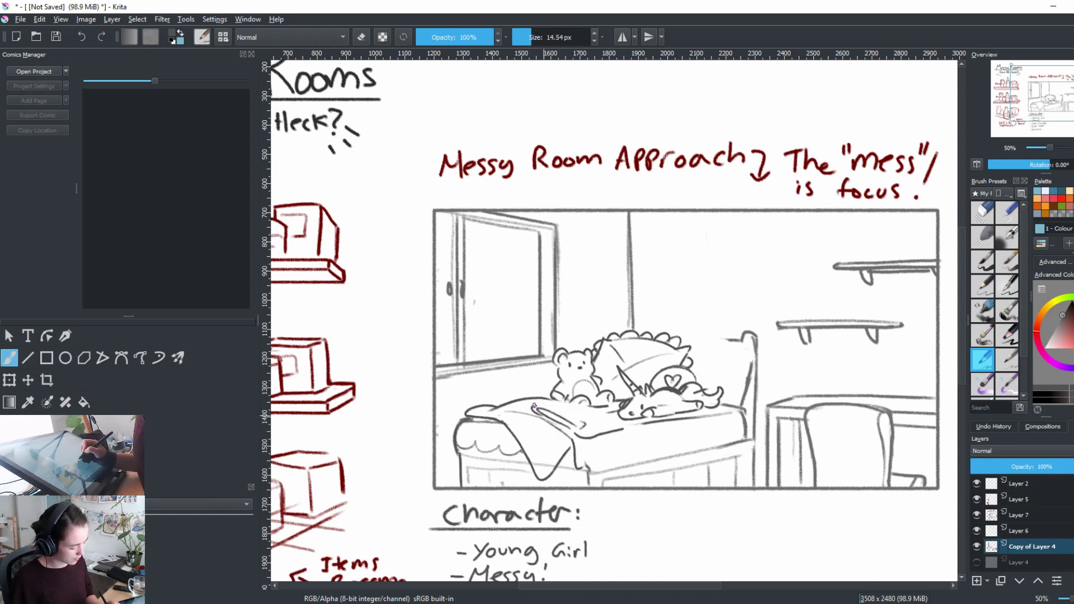
Step: Draw the throw's fringed end hanging over the side of the bed, clearing overlapped lines and refining its folds
{"action": "mouse_move", "coordinate": [534, 406]}
{"action": "left_mouse_down"}
{"action": "mouse_move", "coordinate": [585, 404]}
{"action": "mouse_move", "coordinate": [624, 424]}
{"action": "mouse_move", "coordinate": [630, 450]}
{"action": "mouse_move", "coordinate": [593, 471]}
{"action": "mouse_move", "coordinate": [598, 479]}
{"action": "mouse_move", "coordinate": [589, 466]}
{"action": "mouse_move", "coordinate": [588, 479]}
{"action": "mouse_move", "coordinate": [613, 462]}
{"action": "mouse_move", "coordinate": [630, 469]}
{"action": "mouse_move", "coordinate": [626, 454]}
{"action": "left_mouse_up"}
{"action": "key", "text": "e"}
{"action": "key", "text": "e"}
{"action": "key", "text": "e"}
{"action": "key", "text": "e"}
{"action": "left_click_drag", "start_coordinate": [564, 432], "coordinate": [579, 461]}
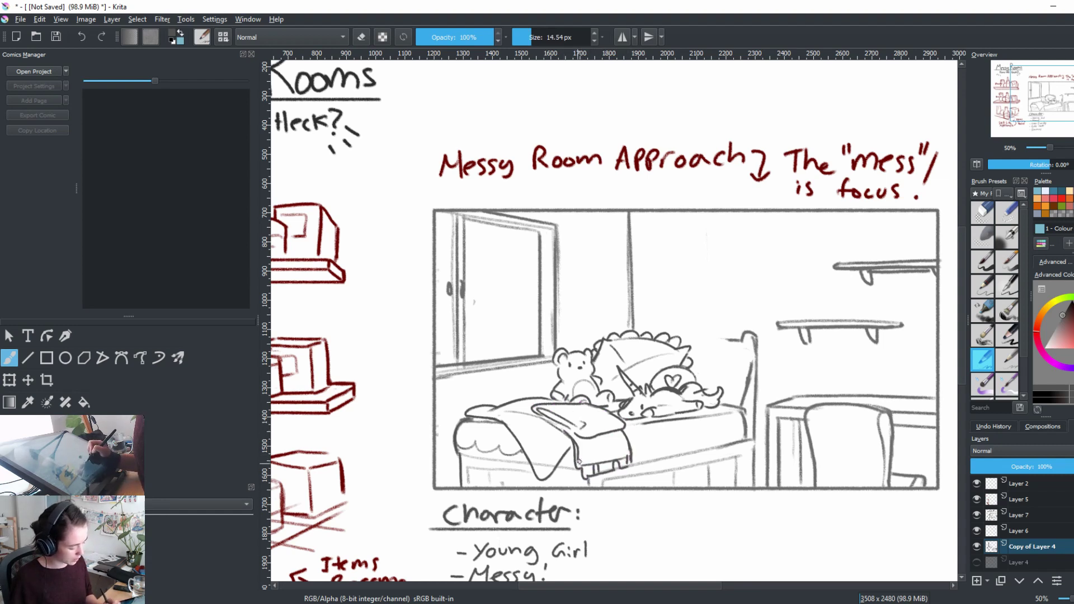
{"action": "key", "text": "ctrl+z"}
{"action": "mouse_move", "coordinate": [534, 414]}
{"action": "left_mouse_down"}
{"action": "mouse_move", "coordinate": [562, 431]}
{"action": "mouse_move", "coordinate": [574, 459]}
{"action": "left_mouse_up"}
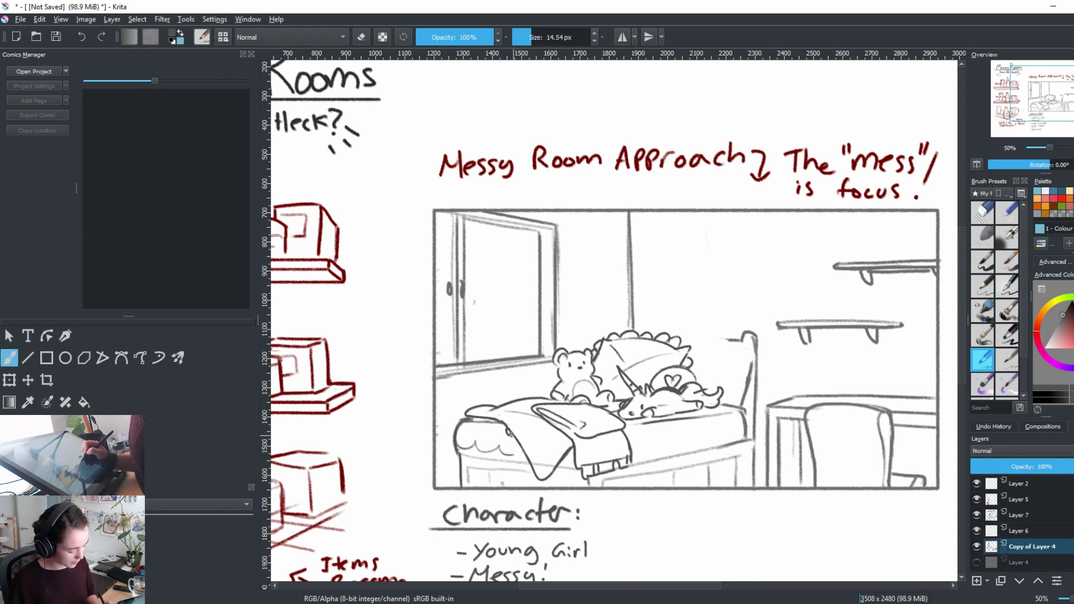
Step: Draw a ruffled trim with fold lines along the blanket's hanging edges and its far corner at the foot of the bed
{"action": "left_click_drag", "start_coordinate": [509, 431], "coordinate": [500, 441]}
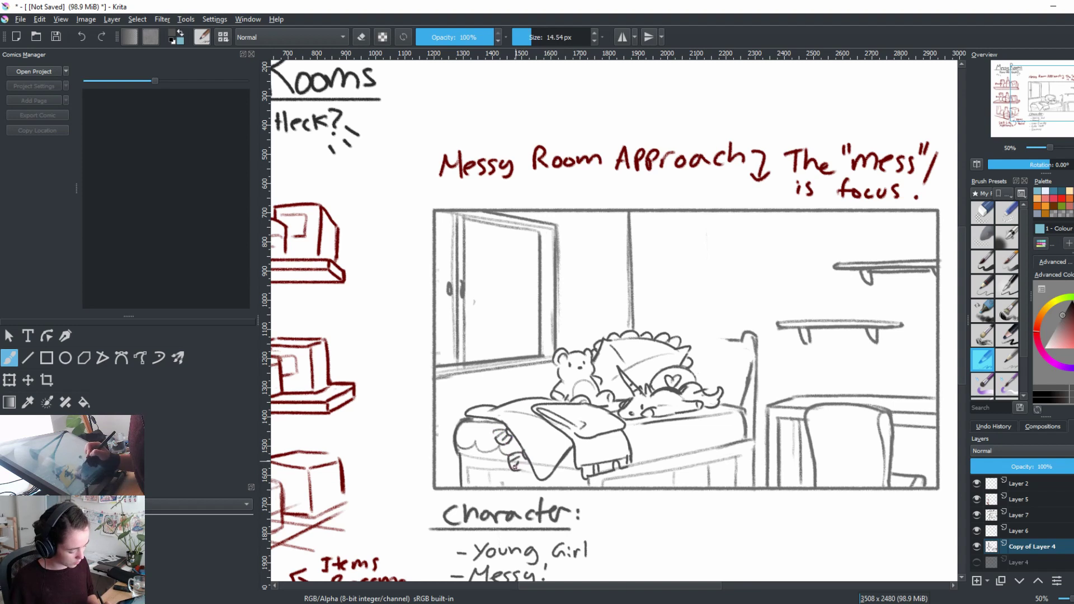
{"action": "mouse_move", "coordinate": [513, 463]}
{"action": "left_mouse_down"}
{"action": "mouse_move", "coordinate": [536, 478]}
{"action": "mouse_move", "coordinate": [519, 485]}
{"action": "mouse_move", "coordinate": [564, 482]}
{"action": "left_mouse_up"}
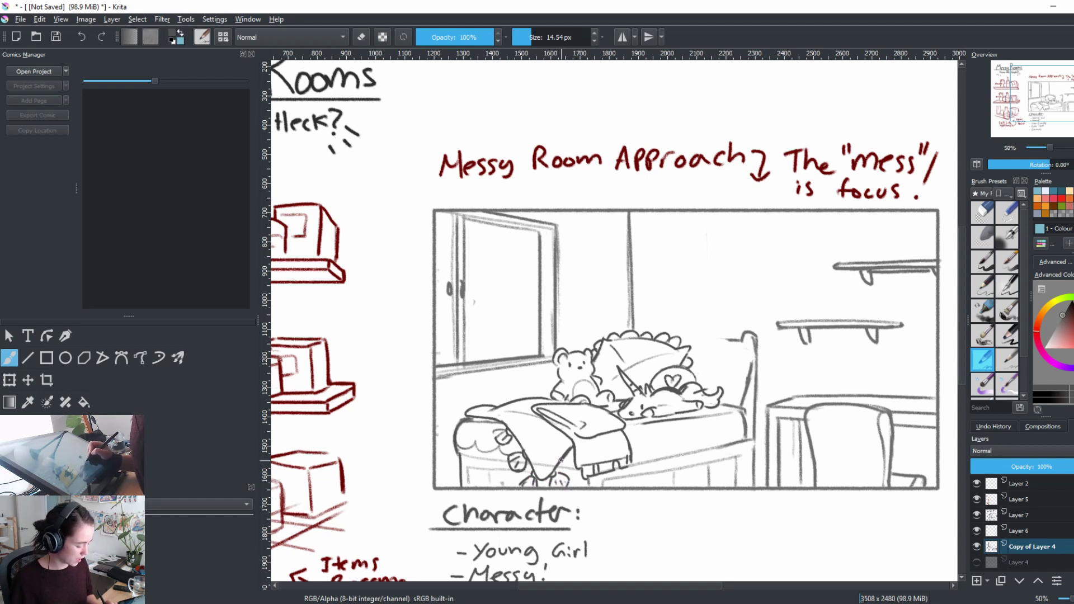
{"action": "left_click_drag", "start_coordinate": [564, 460], "coordinate": [565, 471]}
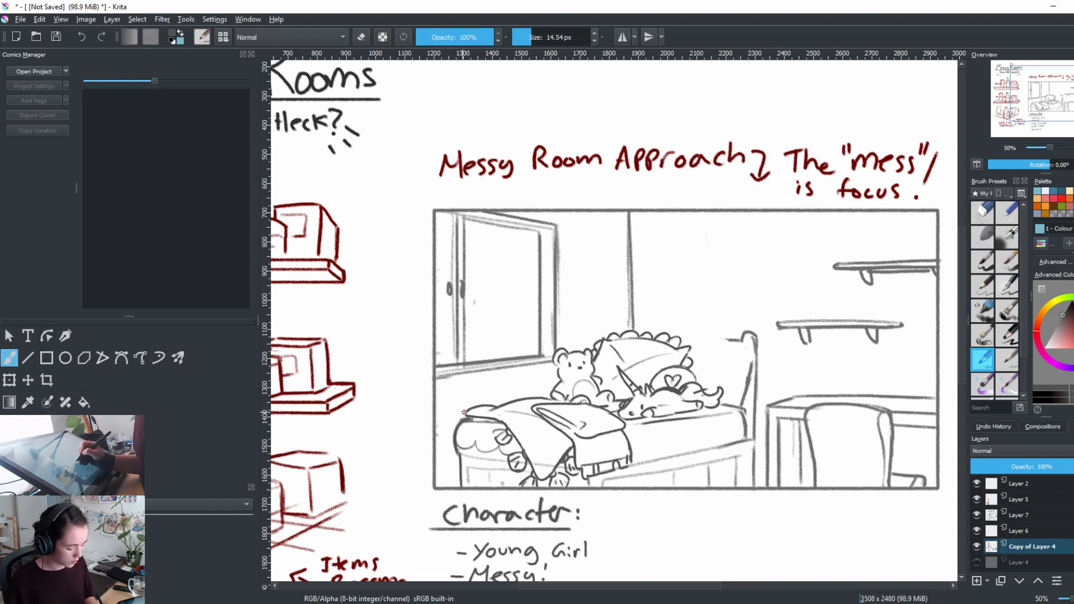
{"action": "mouse_move", "coordinate": [464, 413]}
{"action": "left_mouse_down"}
{"action": "mouse_move", "coordinate": [451, 411]}
{"action": "mouse_move", "coordinate": [453, 421]}
{"action": "left_mouse_up"}
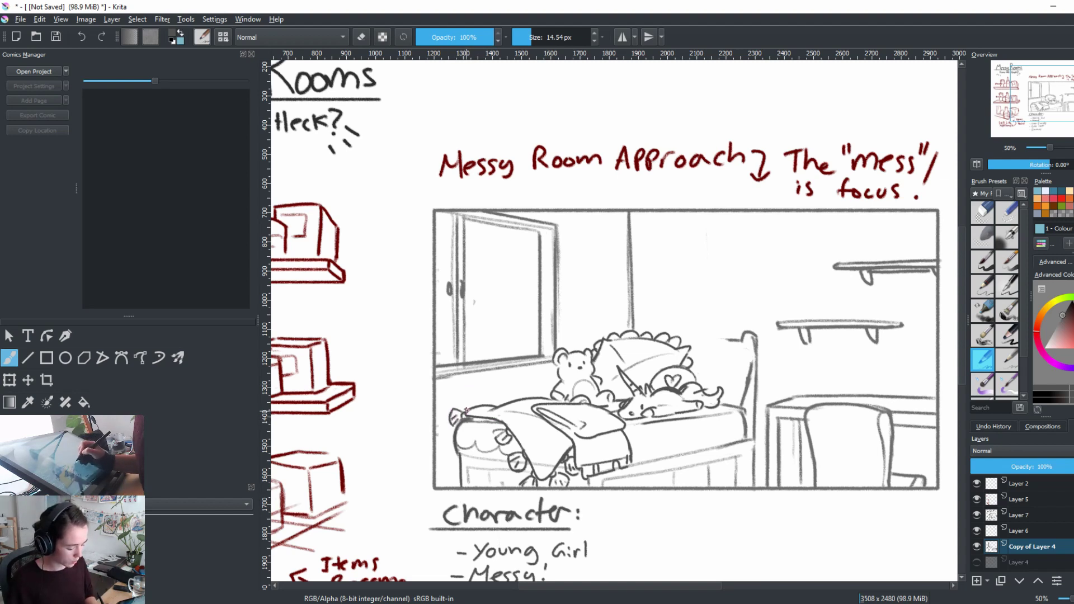
Step: Erase and redraw the mattress's outline at the foot of the bed with a rounder corner
{"action": "left_click_drag", "start_coordinate": [692, 363], "coordinate": [687, 371]}
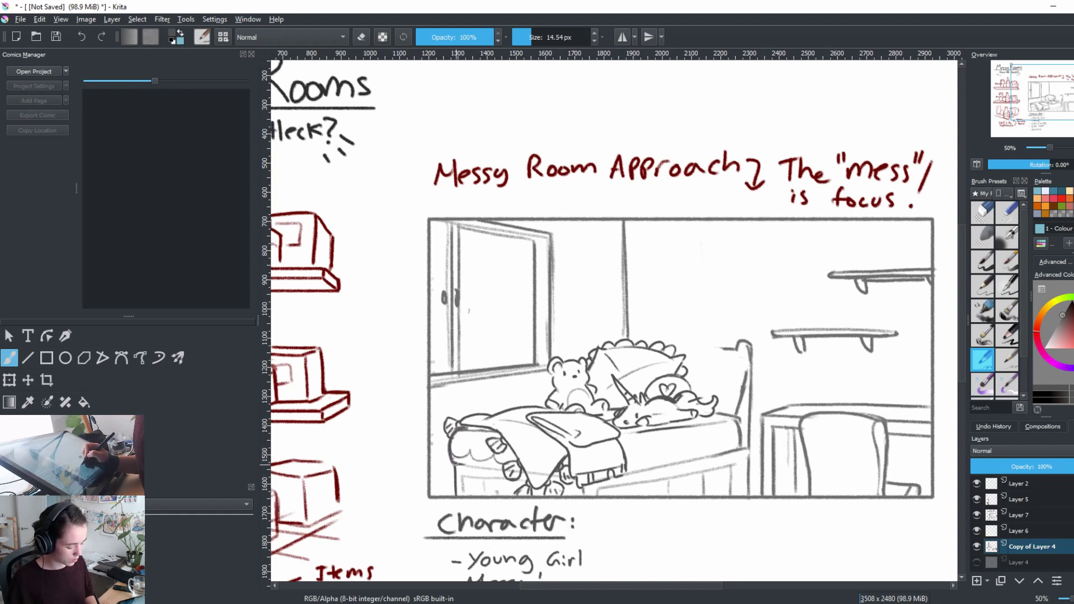
{"action": "key", "text": "e"}
{"action": "mouse_move", "coordinate": [456, 462]}
{"action": "left_mouse_down"}
{"action": "mouse_move", "coordinate": [447, 450]}
{"action": "mouse_move", "coordinate": [475, 466]}
{"action": "left_mouse_up"}
{"action": "key", "text": "e"}
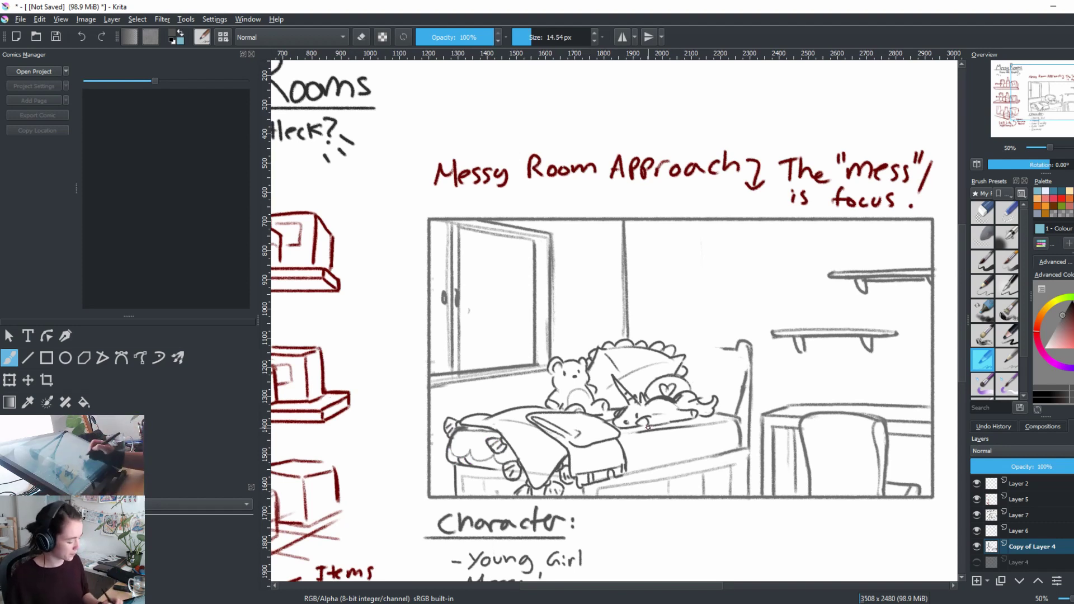
Step: Erase and redraw the mattress's upper and lower edges between the fringed throw and the headboard
{"action": "key", "text": "e"}
{"action": "left_click_drag", "start_coordinate": [629, 473], "coordinate": [702, 458]}
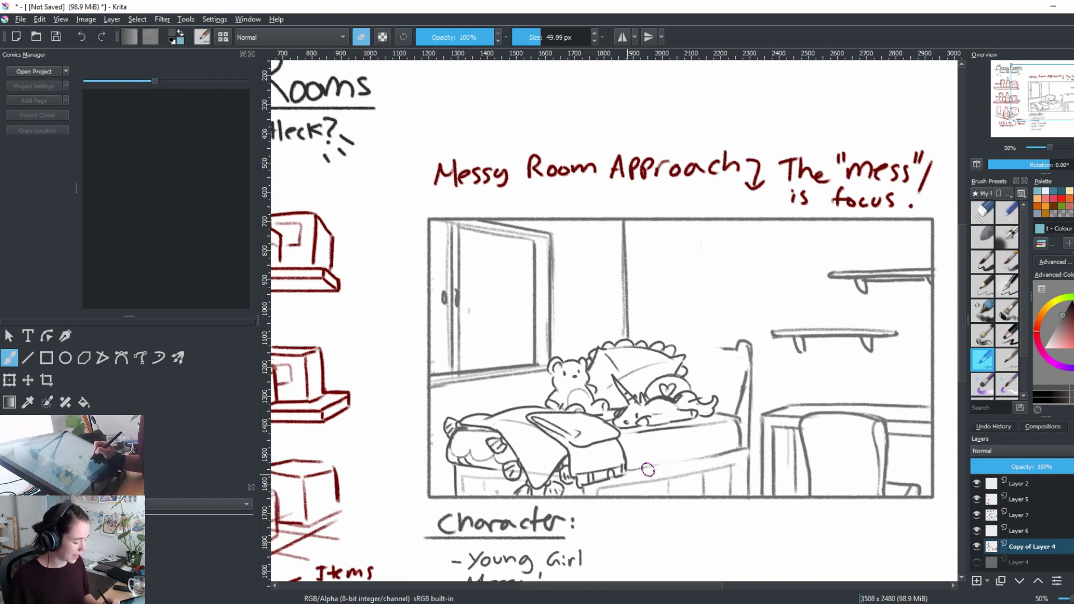
{"action": "key", "text": "e"}
{"action": "left_click_drag", "start_coordinate": [625, 469], "coordinate": [692, 458]}
{"action": "mouse_move", "coordinate": [620, 448]}
{"action": "left_mouse_down"}
{"action": "mouse_move", "coordinate": [731, 428]}
{"action": "mouse_move", "coordinate": [695, 427]}
{"action": "mouse_move", "coordinate": [718, 422]}
{"action": "left_mouse_up"}
{"action": "key", "text": "ctrl+z"}
{"action": "key", "text": "e"}
{"action": "mouse_move", "coordinate": [635, 433]}
{"action": "left_mouse_down"}
{"action": "mouse_move", "coordinate": [716, 422]}
{"action": "mouse_move", "coordinate": [629, 433]}
{"action": "mouse_move", "coordinate": [733, 416]}
{"action": "left_mouse_up"}
{"action": "key", "text": "e"}
{"action": "key", "text": "e"}
{"action": "key", "text": "e"}
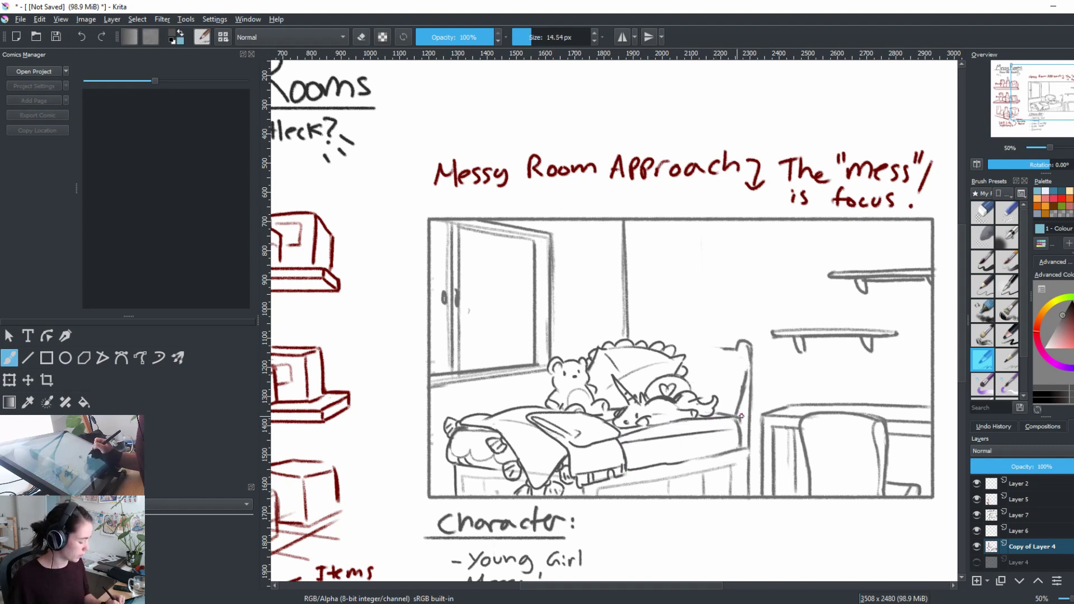
{"action": "key", "text": "e"}
{"action": "key", "text": "e"}
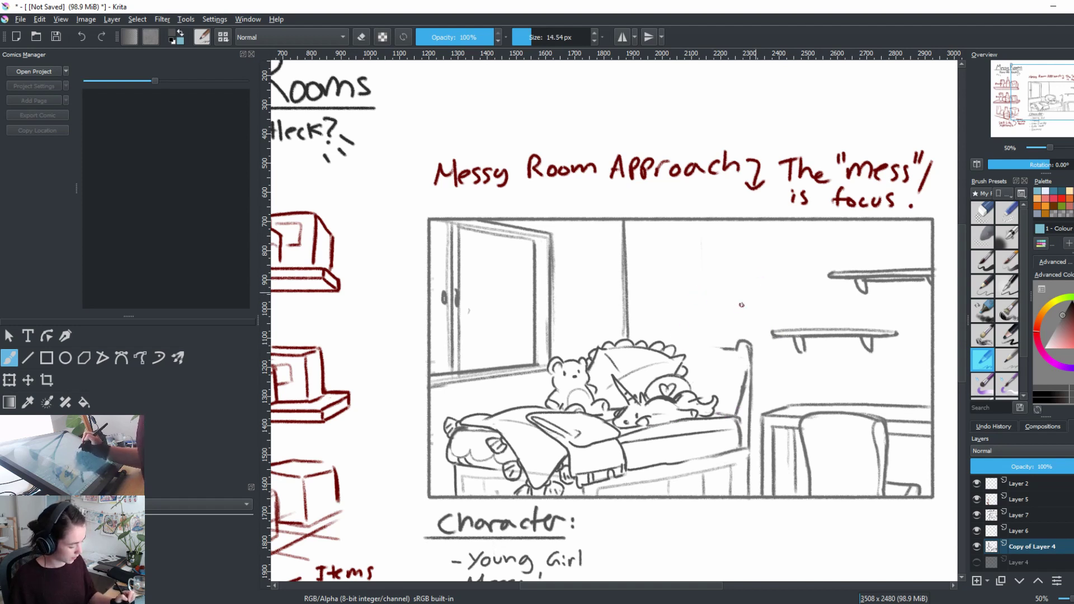
Step: Erase the stray line at the headboard's top and draw a large cone with a curved rim behind the cushions
{"action": "key", "text": "e"}
{"action": "left_click_drag", "start_coordinate": [709, 349], "coordinate": [737, 342]}
{"action": "key", "text": "e"}
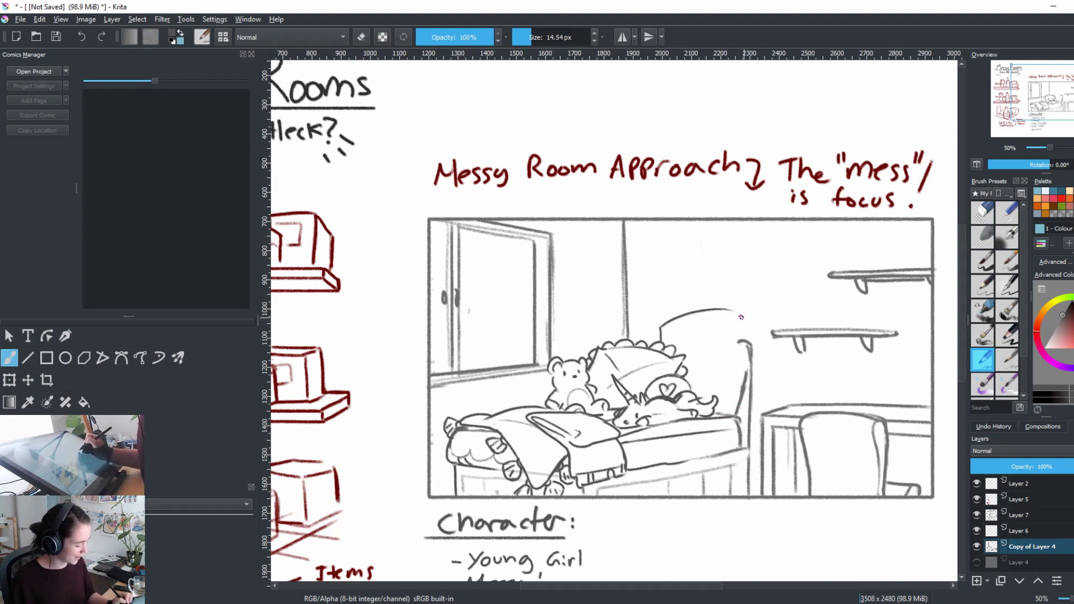
{"action": "mouse_move", "coordinate": [662, 336]}
{"action": "left_mouse_down"}
{"action": "mouse_move", "coordinate": [663, 316]}
{"action": "mouse_move", "coordinate": [722, 306]}
{"action": "mouse_move", "coordinate": [733, 352]}
{"action": "left_mouse_up"}
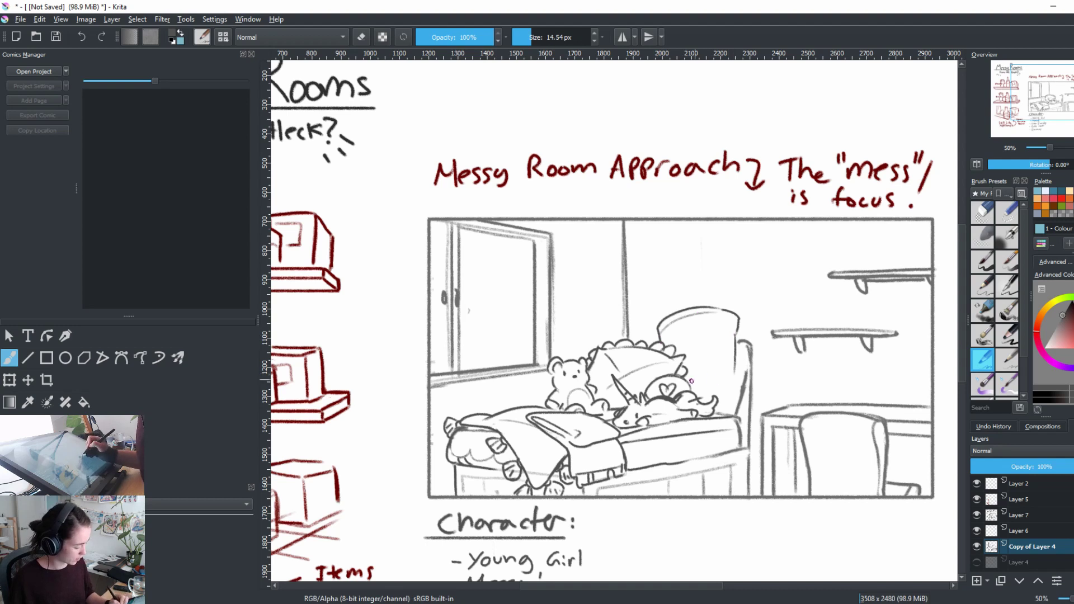
Step: Draw a plush with a simple face between the unicorn and the headboard, clearing the overlapped lines
{"action": "key", "text": "e"}
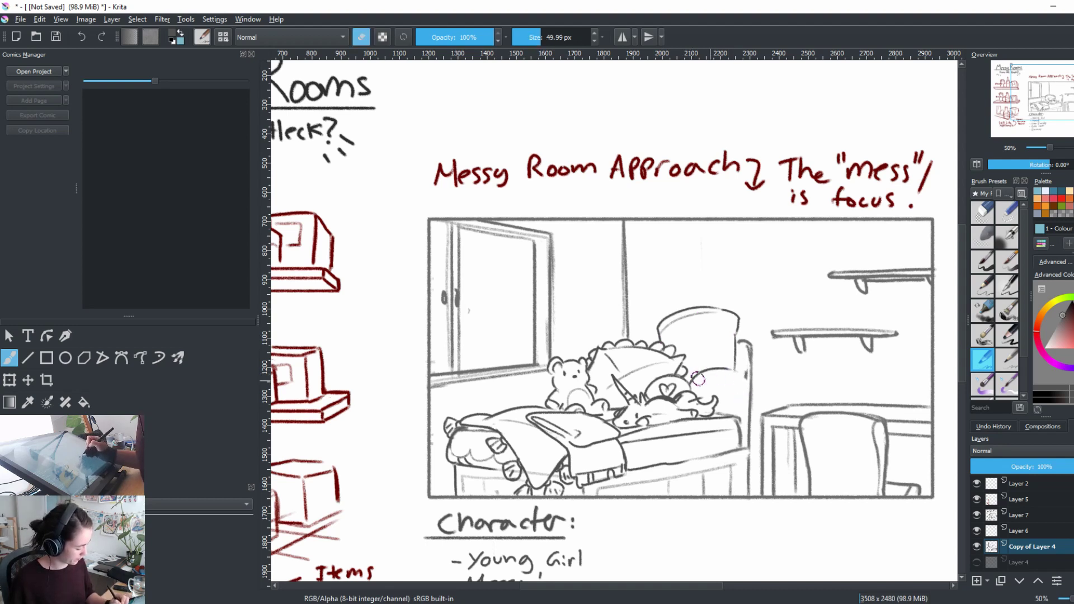
{"action": "mouse_move", "coordinate": [727, 372]}
{"action": "left_mouse_down"}
{"action": "mouse_move", "coordinate": [691, 380]}
{"action": "mouse_move", "coordinate": [705, 356]}
{"action": "mouse_move", "coordinate": [765, 396]}
{"action": "mouse_move", "coordinate": [746, 418]}
{"action": "mouse_move", "coordinate": [750, 395]}
{"action": "mouse_move", "coordinate": [743, 418]}
{"action": "mouse_move", "coordinate": [762, 409]}
{"action": "mouse_move", "coordinate": [722, 379]}
{"action": "mouse_move", "coordinate": [728, 401]}
{"action": "left_mouse_up"}
{"action": "key", "text": "e"}
{"action": "key", "text": "e"}
{"action": "key", "text": "e"}
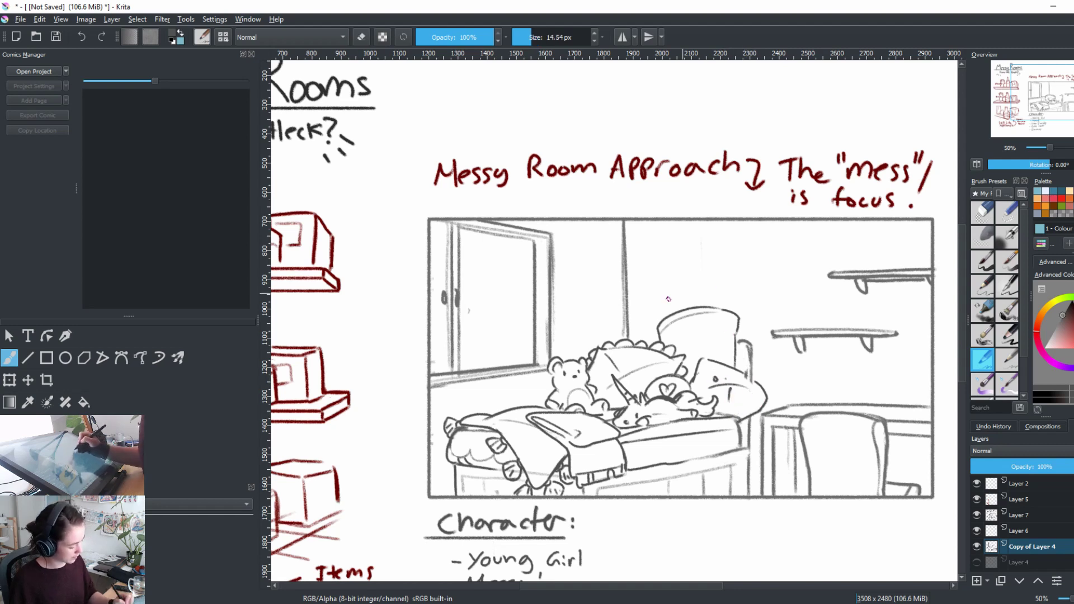
Step: Turn the cone into an ice cream plush with a swirl, sprinkles and waffle lines, and add a rounded shape behind it
{"action": "mouse_move", "coordinate": [655, 321]}
{"action": "left_mouse_down"}
{"action": "mouse_move", "coordinate": [667, 287]}
{"action": "mouse_move", "coordinate": [649, 288]}
{"action": "mouse_move", "coordinate": [657, 247]}
{"action": "mouse_move", "coordinate": [671, 234]}
{"action": "mouse_move", "coordinate": [744, 311]}
{"action": "left_mouse_up"}
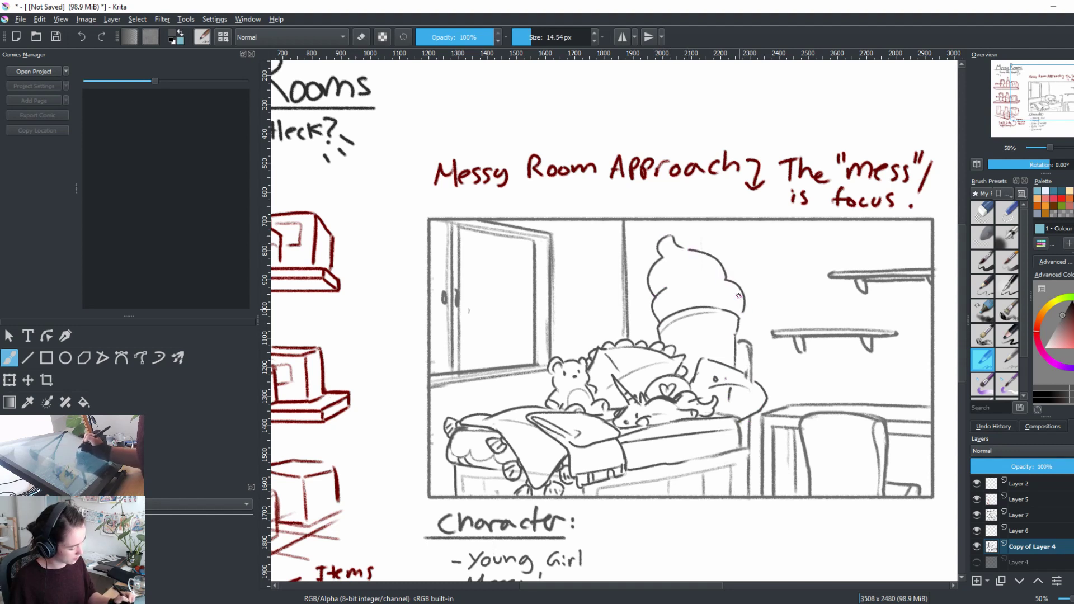
{"action": "mouse_move", "coordinate": [663, 263]}
{"action": "left_mouse_down"}
{"action": "mouse_move", "coordinate": [658, 269]}
{"action": "mouse_move", "coordinate": [709, 269]}
{"action": "mouse_move", "coordinate": [681, 292]}
{"action": "mouse_move", "coordinate": [727, 283]}
{"action": "mouse_move", "coordinate": [690, 251]}
{"action": "left_mouse_up"}
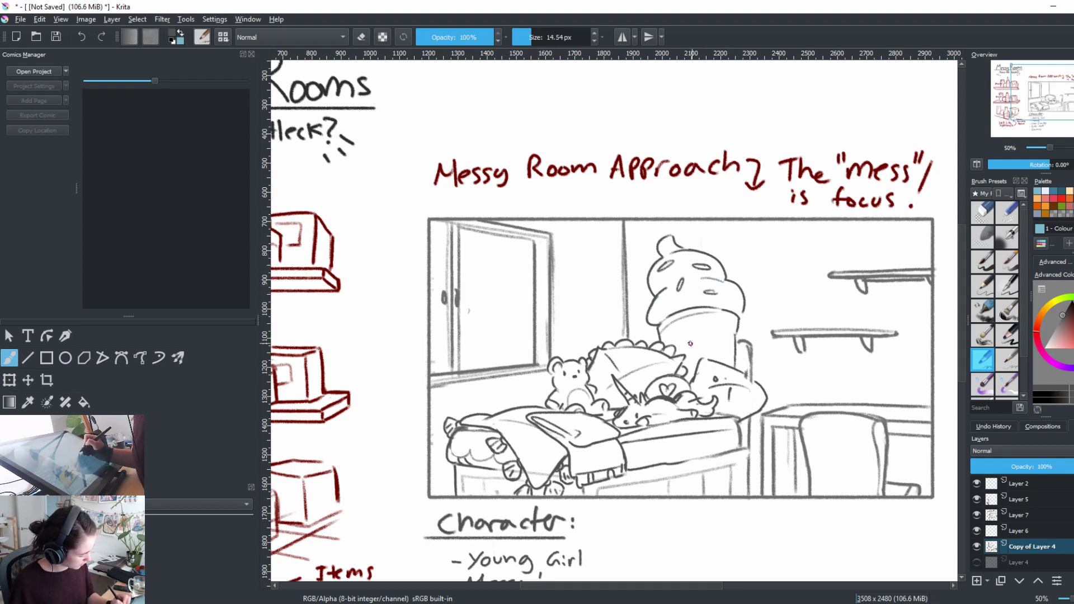
{"action": "mouse_move", "coordinate": [710, 323]}
{"action": "left_mouse_down"}
{"action": "mouse_move", "coordinate": [675, 358]}
{"action": "mouse_move", "coordinate": [693, 368]}
{"action": "left_mouse_up"}
{"action": "mouse_move", "coordinate": [671, 322]}
{"action": "left_mouse_down"}
{"action": "mouse_move", "coordinate": [712, 343]}
{"action": "mouse_move", "coordinate": [707, 329]}
{"action": "left_mouse_up"}
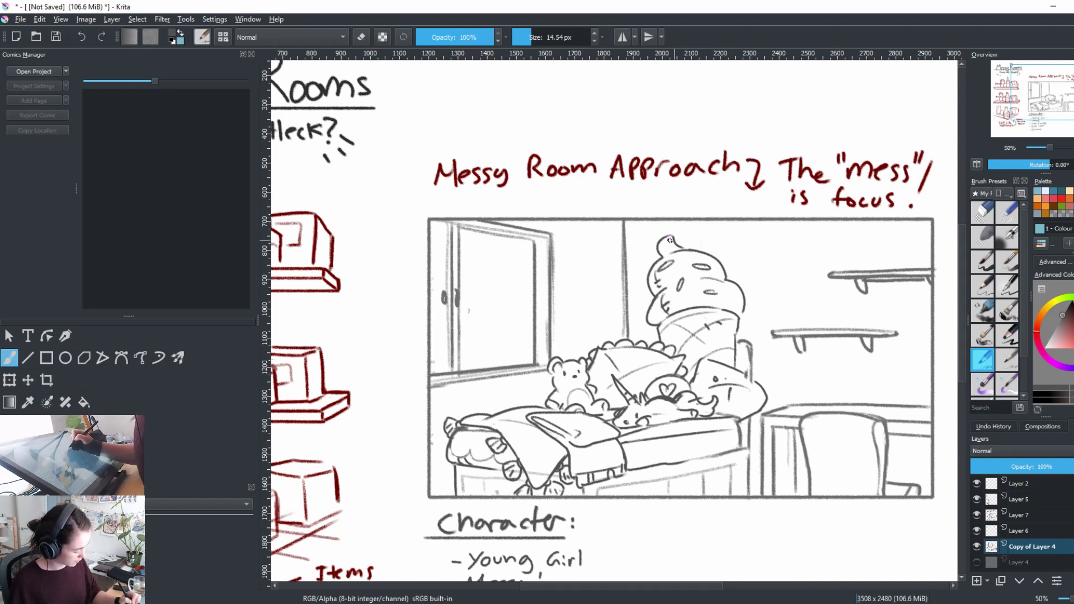
{"action": "left_click_drag", "start_coordinate": [741, 305], "coordinate": [736, 358]}
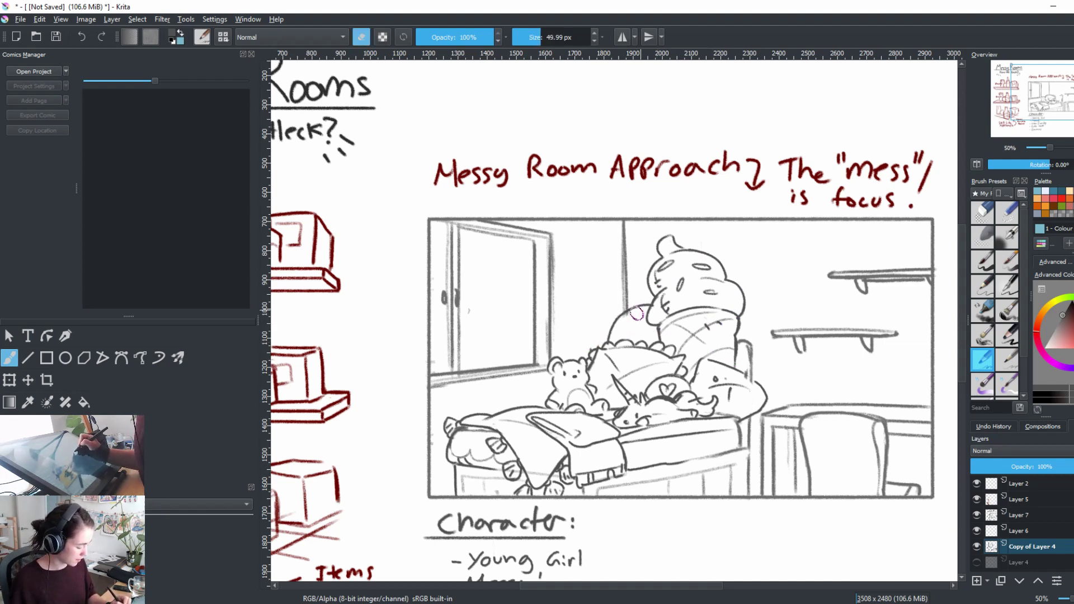
Step: Replace the headboard post's top with a round knob and add detail lines to the post beneath it
{"action": "left_click_drag", "start_coordinate": [736, 464], "coordinate": [653, 481]}
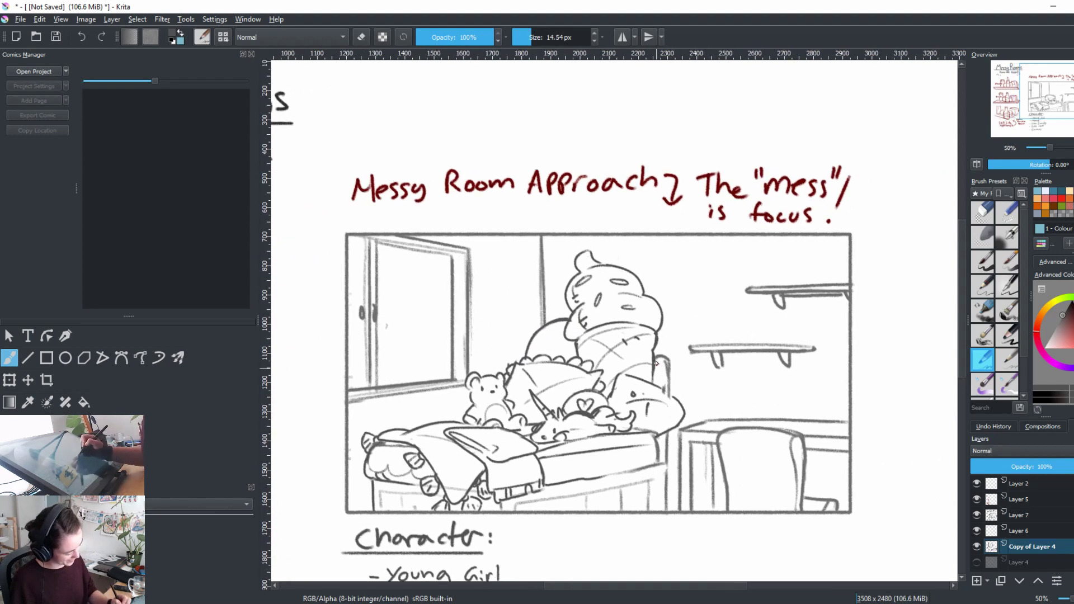
{"action": "key", "text": "e"}
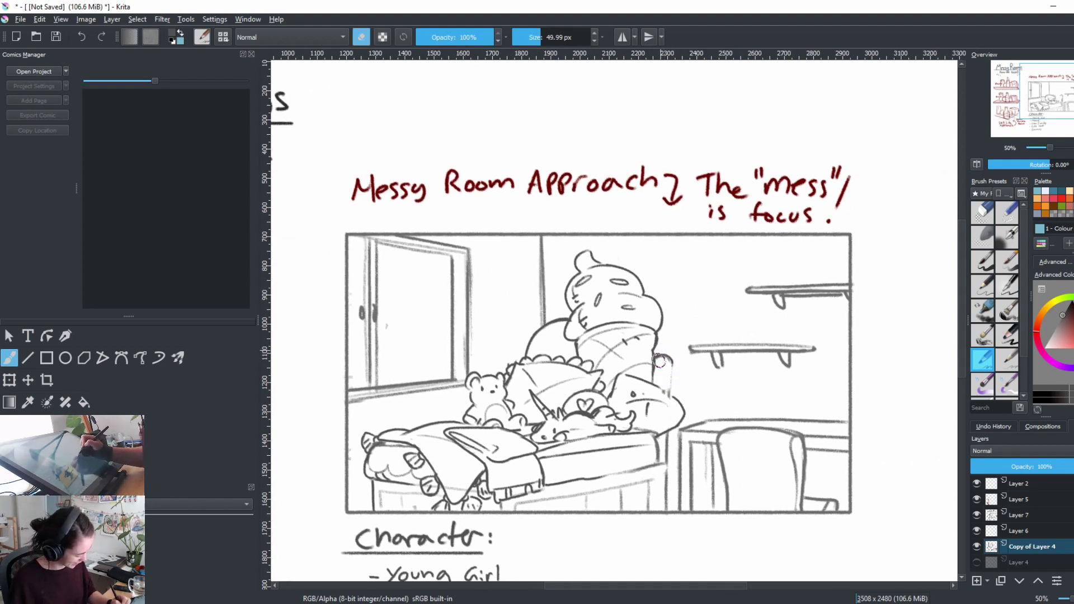
{"action": "mouse_move", "coordinate": [659, 358]}
{"action": "left_mouse_down"}
{"action": "mouse_move", "coordinate": [669, 372]}
{"action": "mouse_move", "coordinate": [677, 356]}
{"action": "left_mouse_up"}
{"action": "key", "text": "e"}
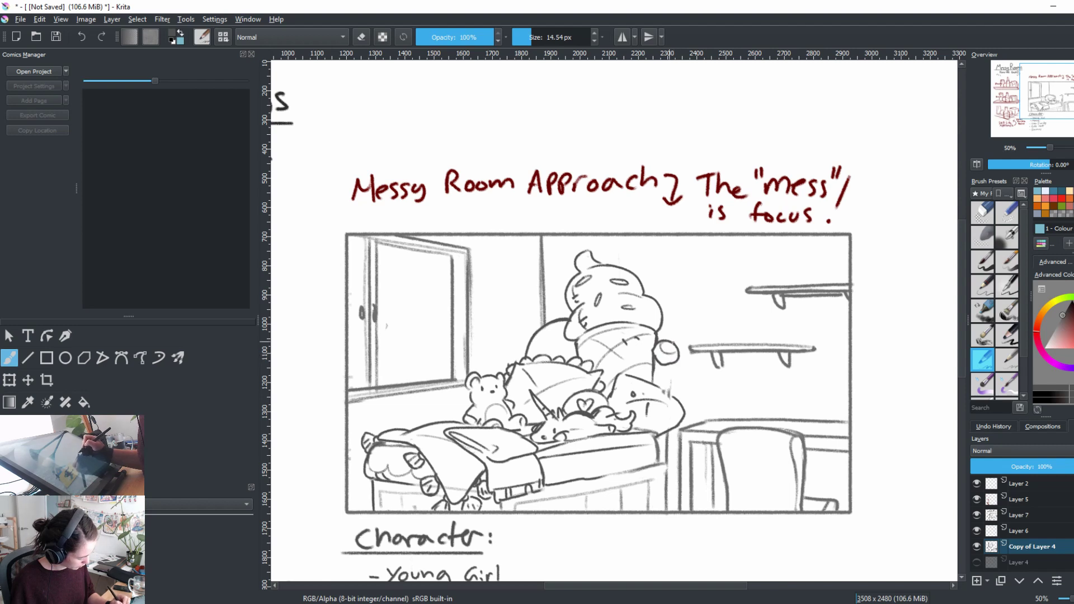
{"action": "left_click_drag", "start_coordinate": [669, 362], "coordinate": [668, 372]}
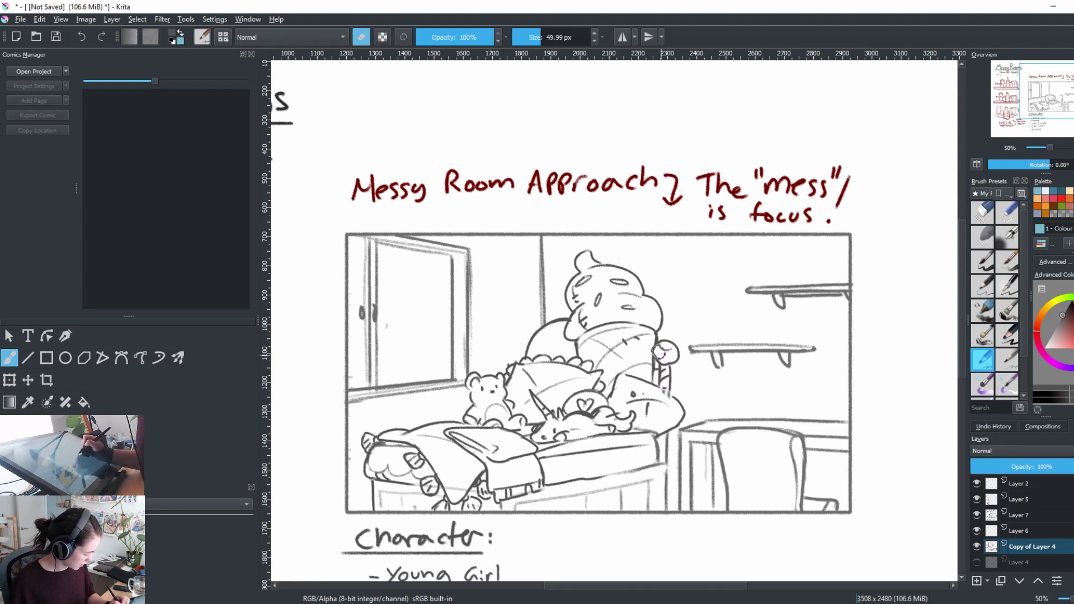
Step: Draw a pointed corner of sheet hanging from under the mattress near the headboard and touch up the bed's side
{"action": "mouse_move", "coordinate": [659, 382]}
{"action": "left_mouse_down"}
{"action": "mouse_move", "coordinate": [656, 346]}
{"action": "mouse_move", "coordinate": [659, 381]}
{"action": "mouse_move", "coordinate": [701, 316]}
{"action": "left_mouse_up"}
{"action": "key", "text": "e"}
{"action": "mouse_move", "coordinate": [705, 373]}
{"action": "left_mouse_down"}
{"action": "mouse_move", "coordinate": [606, 411]}
{"action": "mouse_move", "coordinate": [663, 404]}
{"action": "mouse_move", "coordinate": [624, 401]}
{"action": "mouse_move", "coordinate": [672, 397]}
{"action": "mouse_move", "coordinate": [678, 382]}
{"action": "mouse_move", "coordinate": [644, 429]}
{"action": "mouse_move", "coordinate": [682, 405]}
{"action": "mouse_move", "coordinate": [643, 432]}
{"action": "mouse_move", "coordinate": [643, 414]}
{"action": "mouse_move", "coordinate": [646, 433]}
{"action": "mouse_move", "coordinate": [684, 400]}
{"action": "left_mouse_up"}
{"action": "key", "text": "e"}
{"action": "key", "text": "e"}
{"action": "key", "text": "e"}
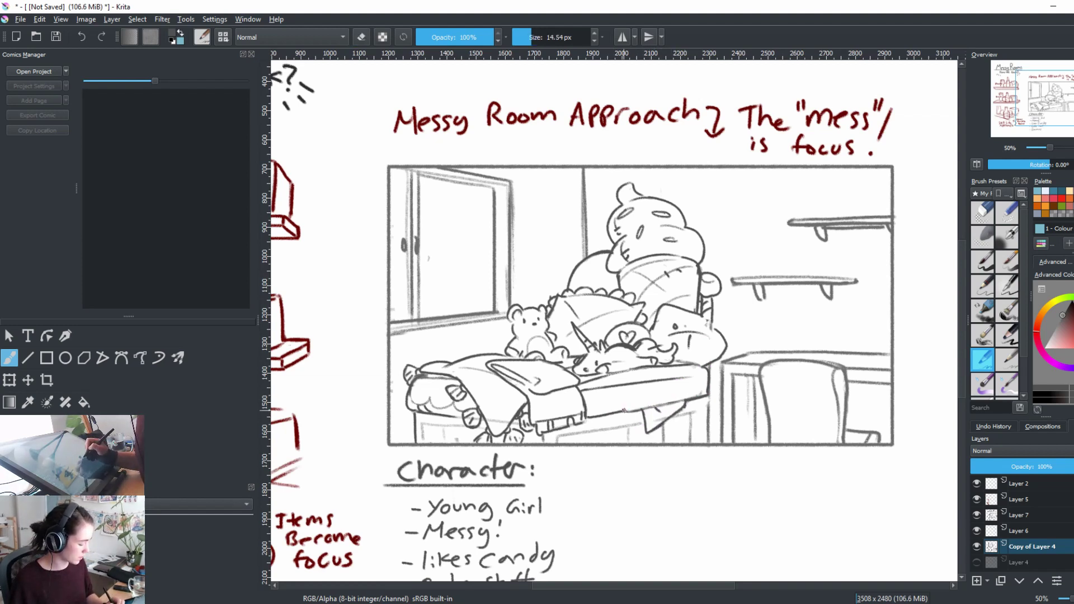
{"action": "left_click_drag", "start_coordinate": [622, 414], "coordinate": [688, 399]}
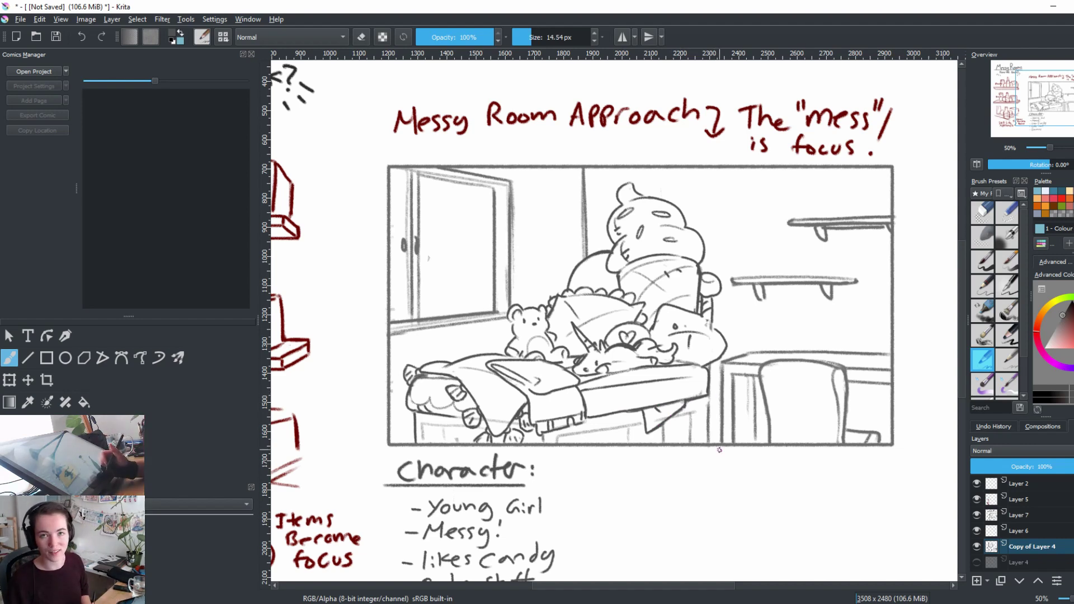
Step: Clear lines on the desk chair's back and draw a garment with a hanging sleeve draped over it
{"action": "mouse_move", "coordinate": [710, 446]}
{"action": "left_mouse_down"}
{"action": "mouse_move", "coordinate": [688, 448]}
{"action": "mouse_move", "coordinate": [680, 463]}
{"action": "left_mouse_up"}
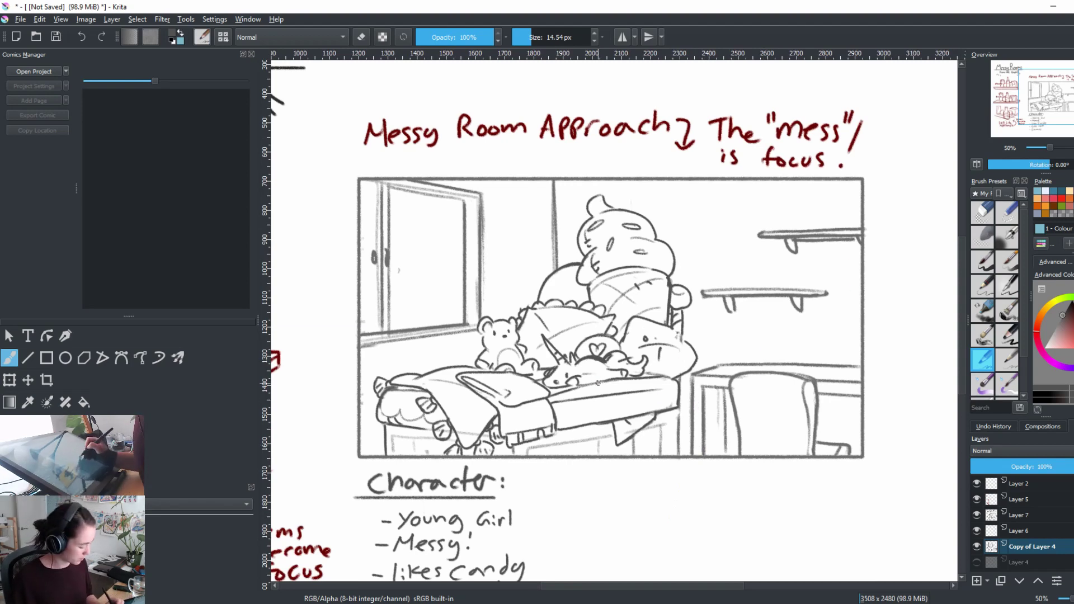
{"action": "left_click_drag", "start_coordinate": [676, 404], "coordinate": [763, 395]}
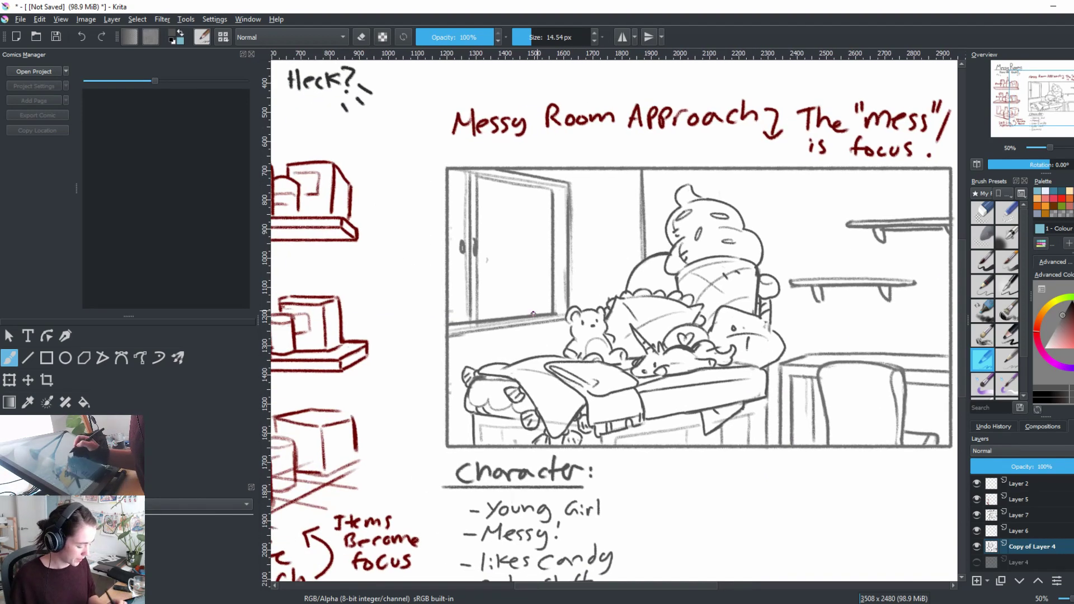
{"action": "left_click_drag", "start_coordinate": [579, 454], "coordinate": [598, 477]}
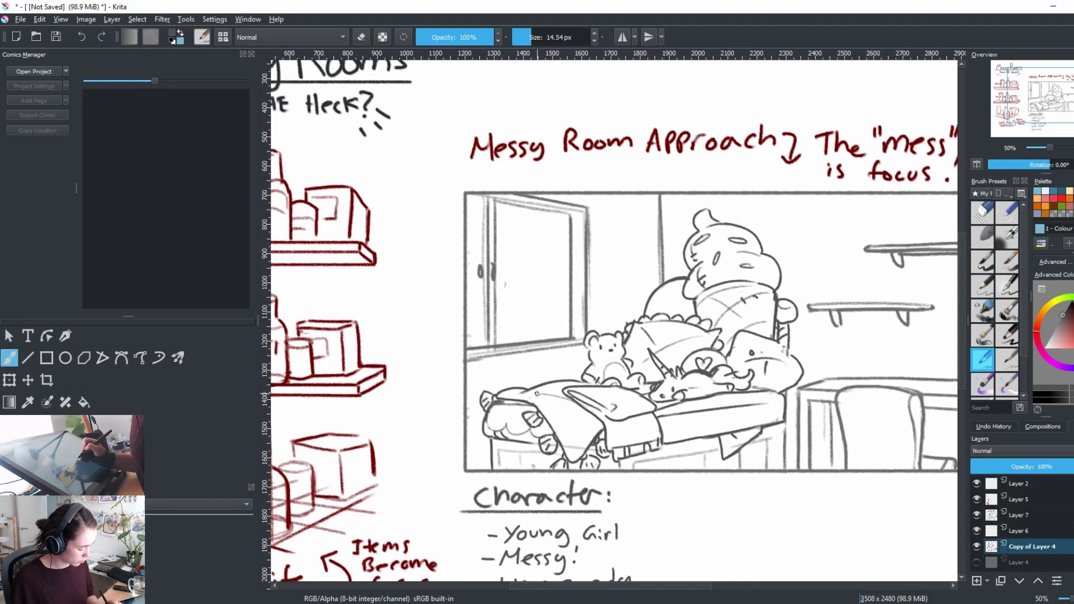
{"action": "left_click_drag", "start_coordinate": [709, 488], "coordinate": [545, 495]}
{"action": "key", "text": "e"}
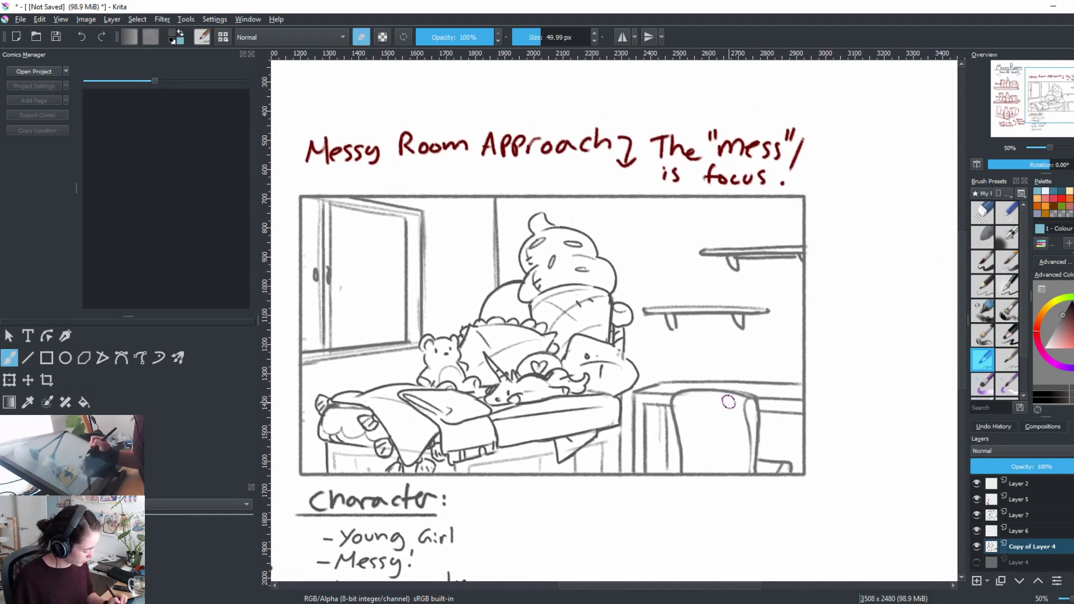
{"action": "mouse_move", "coordinate": [728, 401]}
{"action": "left_mouse_down"}
{"action": "mouse_move", "coordinate": [683, 399]}
{"action": "mouse_move", "coordinate": [738, 404]}
{"action": "mouse_move", "coordinate": [743, 384]}
{"action": "mouse_move", "coordinate": [684, 386]}
{"action": "mouse_move", "coordinate": [750, 398]}
{"action": "mouse_move", "coordinate": [683, 393]}
{"action": "mouse_move", "coordinate": [743, 398]}
{"action": "mouse_move", "coordinate": [690, 395]}
{"action": "mouse_move", "coordinate": [734, 400]}
{"action": "mouse_move", "coordinate": [696, 403]}
{"action": "mouse_move", "coordinate": [718, 404]}
{"action": "mouse_move", "coordinate": [732, 446]}
{"action": "left_mouse_up"}
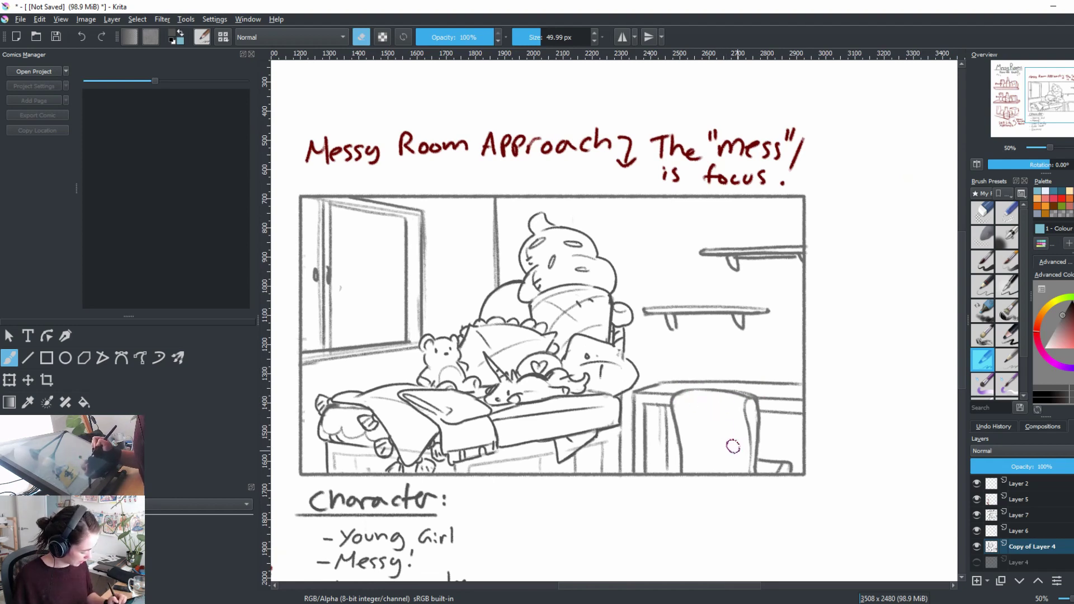
{"action": "key", "text": "e"}
{"action": "mouse_move", "coordinate": [689, 403]}
{"action": "left_mouse_down"}
{"action": "mouse_move", "coordinate": [702, 427]}
{"action": "mouse_move", "coordinate": [720, 402]}
{"action": "mouse_move", "coordinate": [730, 451]}
{"action": "mouse_move", "coordinate": [702, 465]}
{"action": "mouse_move", "coordinate": [733, 460]}
{"action": "left_mouse_up"}
{"action": "key", "text": "ctrl+z"}
{"action": "key", "text": "ctrl+z"}
{"action": "left_click_drag", "start_coordinate": [732, 444], "coordinate": [730, 457]}
{"action": "mouse_move", "coordinate": [689, 402]}
{"action": "left_mouse_down"}
{"action": "mouse_move", "coordinate": [671, 413]}
{"action": "mouse_move", "coordinate": [669, 442]}
{"action": "left_mouse_up"}
Step: Redraw the garment's shoulder and upper edge where it wraps over the top of the chair back
{"action": "key", "text": "e"}
{"action": "key", "text": "e"}
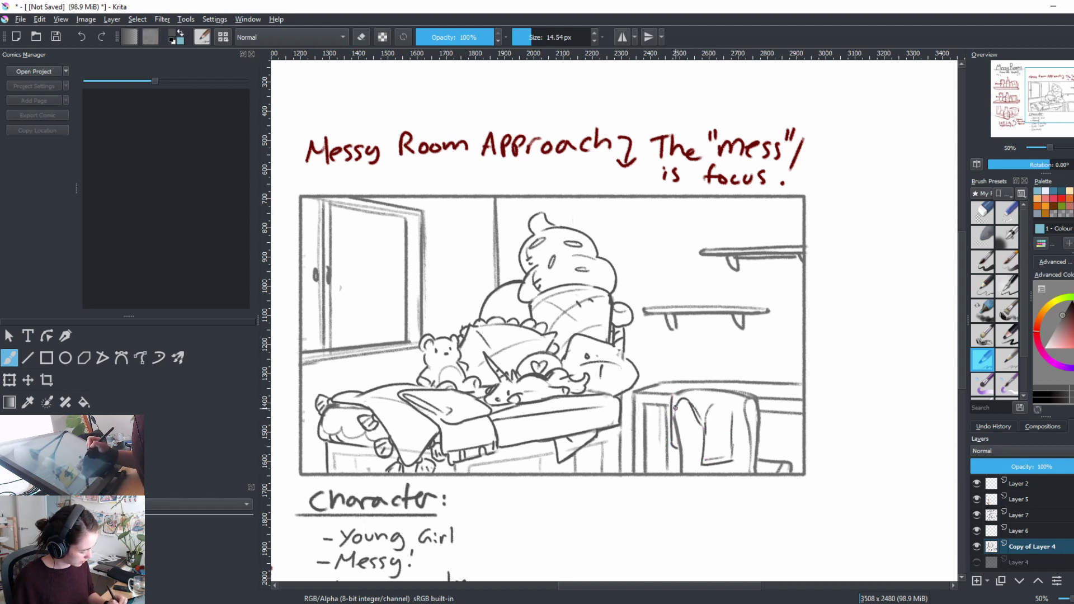
{"action": "mouse_move", "coordinate": [676, 401]}
{"action": "left_mouse_down"}
{"action": "mouse_move", "coordinate": [674, 428]}
{"action": "mouse_move", "coordinate": [701, 395]}
{"action": "mouse_move", "coordinate": [707, 417]}
{"action": "mouse_move", "coordinate": [683, 390]}
{"action": "left_mouse_up"}
{"action": "left_click_drag", "start_coordinate": [683, 391], "coordinate": [752, 400]}
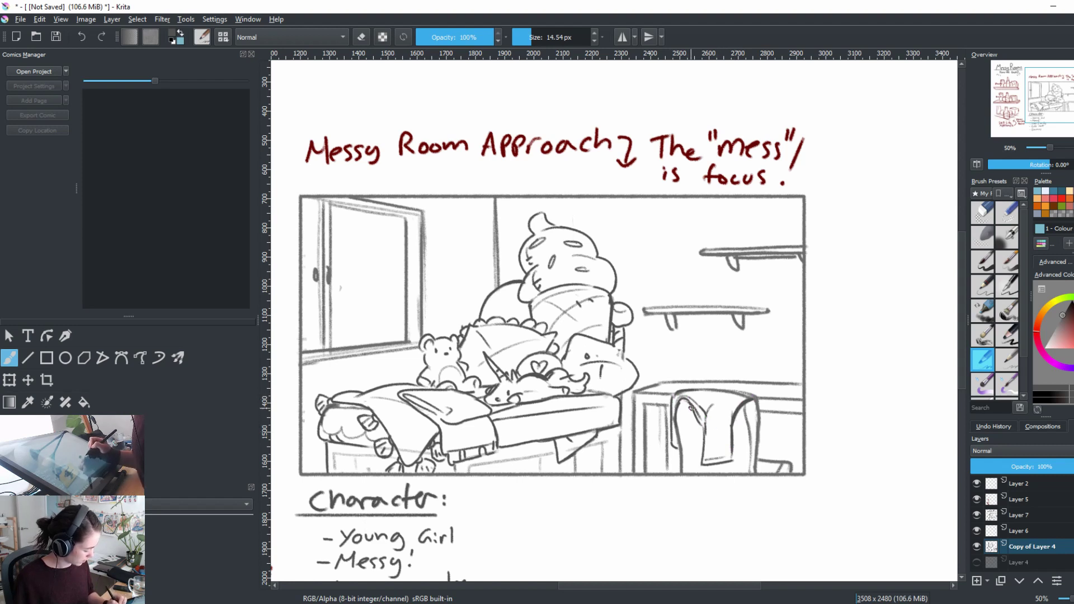
Step: Try drawing long folded sleeves hanging down both sides of the garment on the desk chair
{"action": "left_click_drag", "start_coordinate": [690, 409], "coordinate": [678, 461]}
{"action": "key", "text": "ctrl+z"}
{"action": "key", "text": "e"}
{"action": "key", "text": "e"}
{"action": "mouse_move", "coordinate": [696, 420]}
{"action": "left_mouse_down"}
{"action": "mouse_move", "coordinate": [684, 458]}
{"action": "mouse_move", "coordinate": [691, 474]}
{"action": "left_mouse_up"}
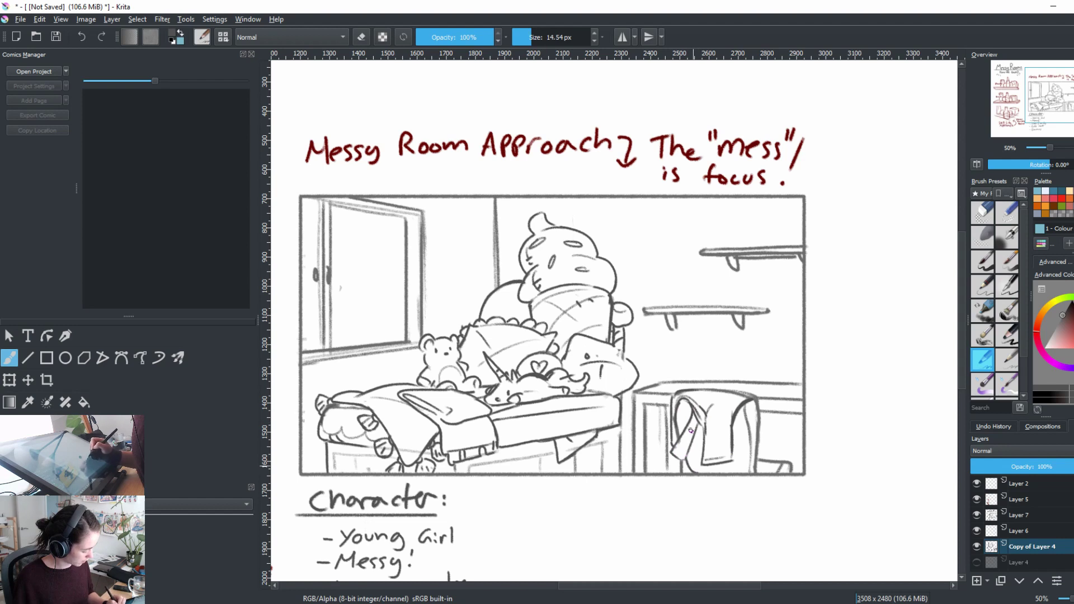
{"action": "mouse_move", "coordinate": [736, 414]}
{"action": "left_mouse_down"}
{"action": "mouse_move", "coordinate": [737, 445]}
{"action": "mouse_move", "coordinate": [745, 428]}
{"action": "mouse_move", "coordinate": [753, 447]}
{"action": "mouse_move", "coordinate": [740, 444]}
{"action": "mouse_move", "coordinate": [741, 454]}
{"action": "left_mouse_up"}
{"action": "key", "text": "e"}
{"action": "key", "text": "e"}
{"action": "key", "text": "e"}
{"action": "left_click_drag", "start_coordinate": [744, 414], "coordinate": [740, 467]}
{"action": "key", "text": "e"}
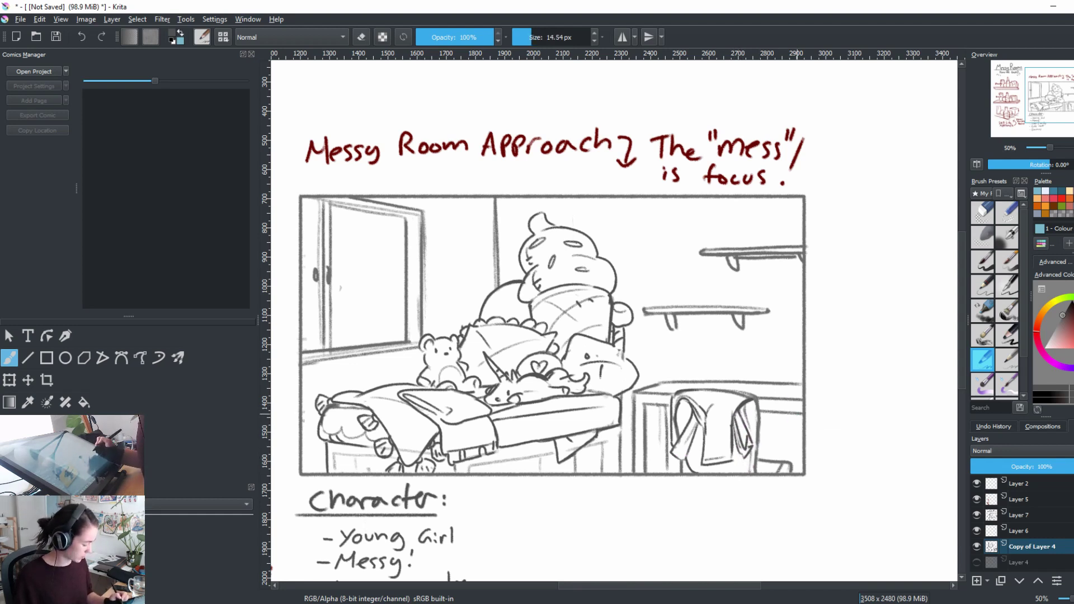
{"action": "left_click_drag", "start_coordinate": [749, 415], "coordinate": [733, 449]}
{"action": "left_click_drag", "start_coordinate": [755, 411], "coordinate": [749, 450]}
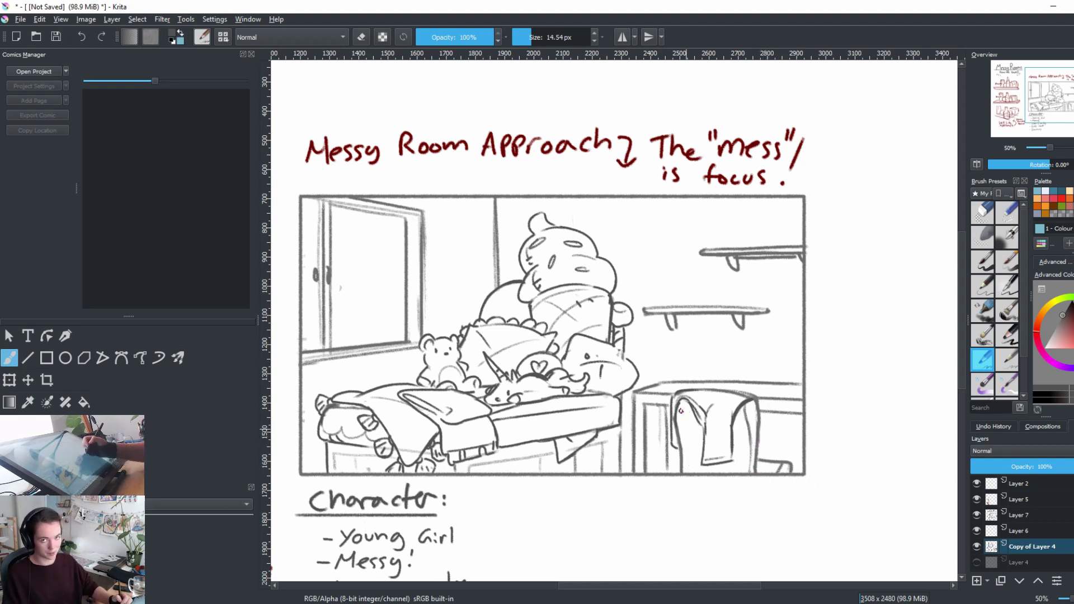
Step: Clear the leftover sleeve lines and redraw the outer edge at the left side of the draped chair back
{"action": "key", "text": "e"}
{"action": "key", "text": "e"}
{"action": "left_click_drag", "start_coordinate": [678, 407], "coordinate": [681, 470]}
{"action": "key", "text": "ctrl+z"}
{"action": "left_click_drag", "start_coordinate": [678, 405], "coordinate": [683, 473]}
{"action": "key", "text": "e"}
{"action": "key", "text": "e"}
{"action": "key", "text": "e"}
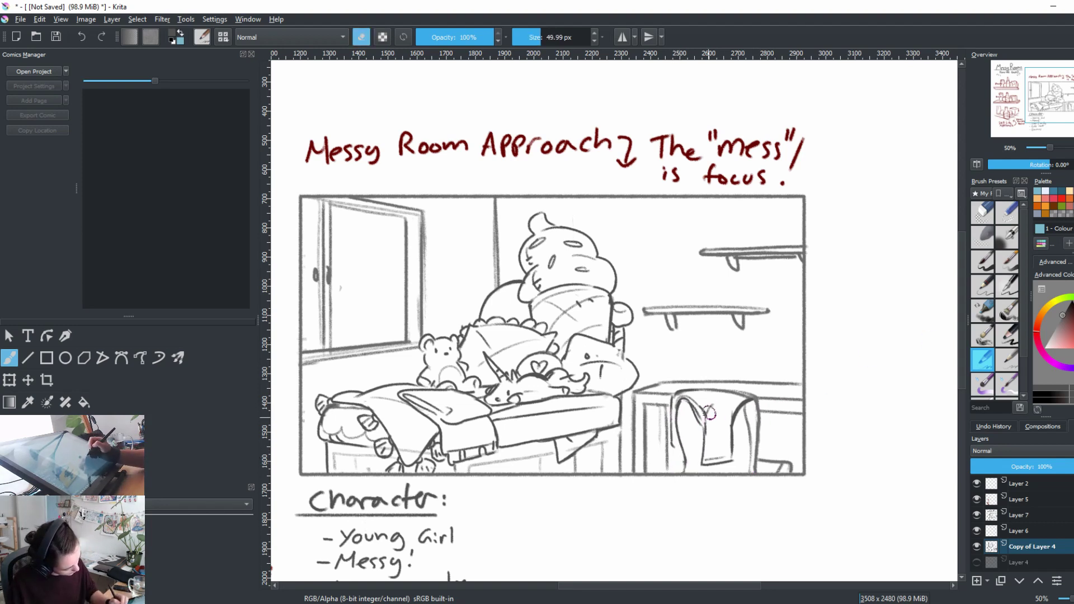
Step: Add a fastening line with small marks down the garment's centre and short folds at its neckline
{"action": "key", "text": "e"}
{"action": "left_click_drag", "start_coordinate": [709, 411], "coordinate": [703, 454]}
{"action": "left_click_drag", "start_coordinate": [722, 404], "coordinate": [721, 447]}
{"action": "key", "text": "e"}
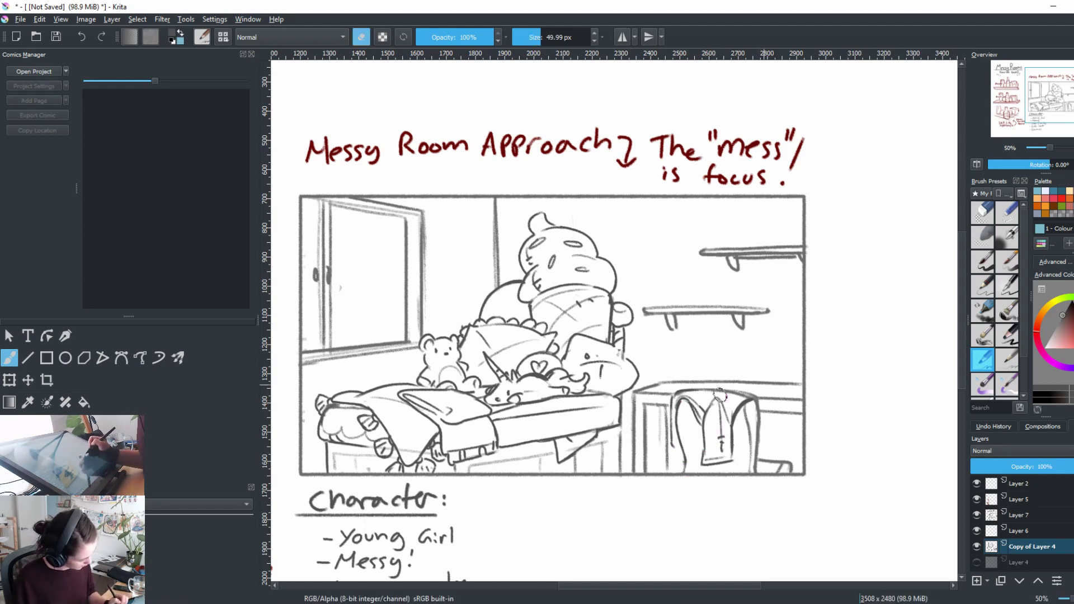
{"action": "mouse_move", "coordinate": [722, 391]}
{"action": "left_mouse_down"}
{"action": "mouse_move", "coordinate": [708, 422]}
{"action": "mouse_move", "coordinate": [682, 400]}
{"action": "mouse_move", "coordinate": [704, 431]}
{"action": "mouse_move", "coordinate": [732, 406]}
{"action": "mouse_move", "coordinate": [712, 401]}
{"action": "mouse_move", "coordinate": [727, 420]}
{"action": "left_mouse_up"}
{"action": "key", "text": "e"}
{"action": "key", "text": "e"}
{"action": "key", "text": "e"}
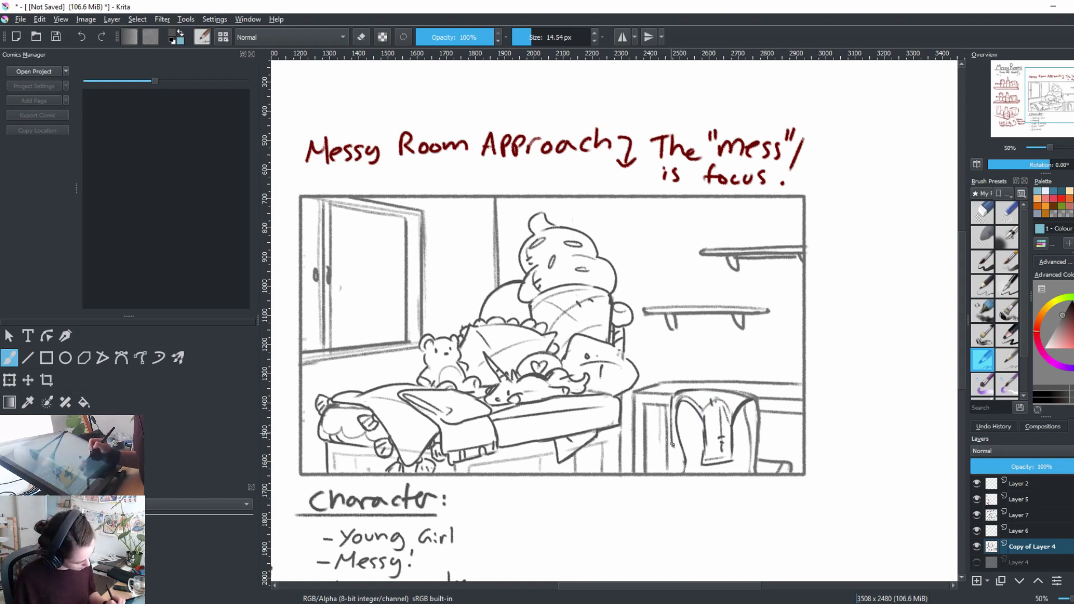
Step: Try drawing flared sleeves falling outward from the garment's shoulders, with the left one extending past the chair
{"action": "key", "text": "e"}
{"action": "key", "text": "e"}
{"action": "left_click_drag", "start_coordinate": [671, 396], "coordinate": [673, 447]}
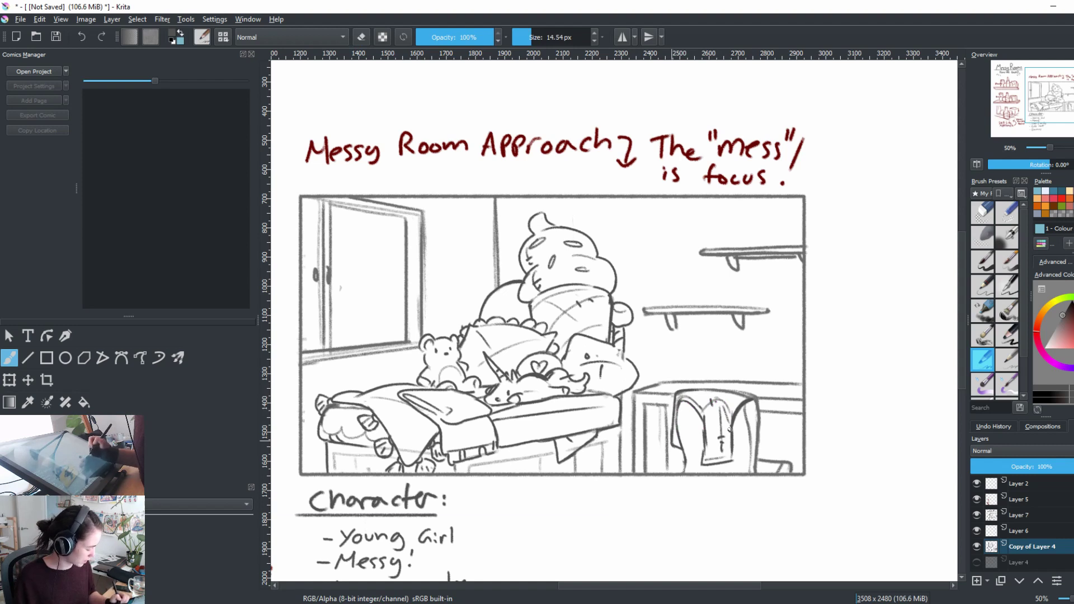
{"action": "left_click_drag", "start_coordinate": [795, 447], "coordinate": [746, 477]}
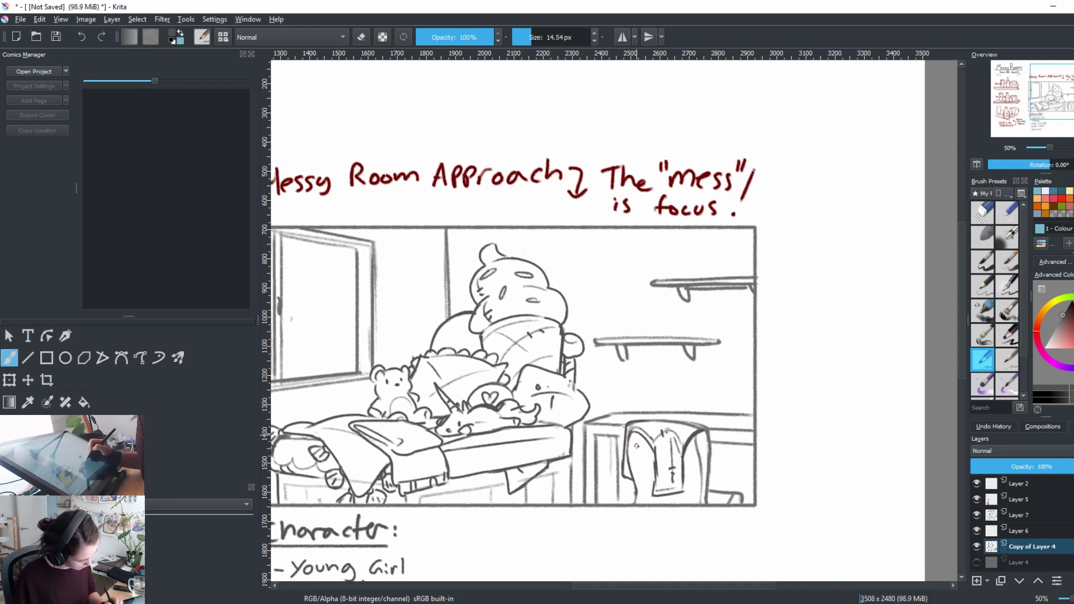
{"action": "key", "text": "e"}
{"action": "mouse_move", "coordinate": [633, 434]}
{"action": "left_mouse_down"}
{"action": "mouse_move", "coordinate": [618, 475]}
{"action": "mouse_move", "coordinate": [632, 494]}
{"action": "mouse_move", "coordinate": [610, 471]}
{"action": "mouse_move", "coordinate": [624, 477]}
{"action": "left_mouse_up"}
{"action": "key", "text": "e"}
{"action": "left_click_drag", "start_coordinate": [644, 436], "coordinate": [654, 484]}
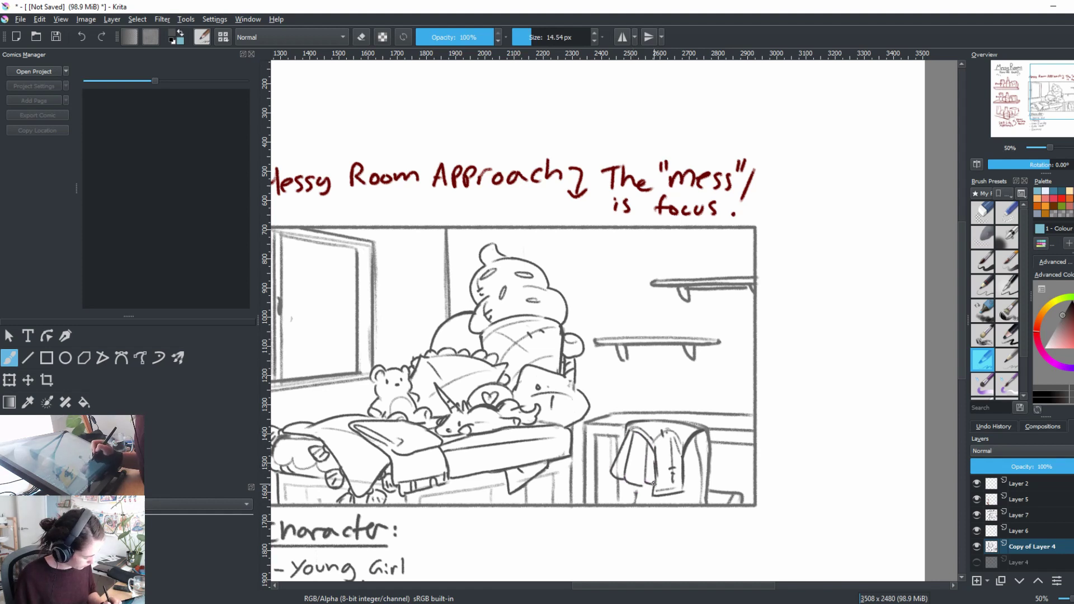
{"action": "key", "text": "ctrl+z"}
{"action": "key", "text": "ctrl+z"}
{"action": "key", "text": "ctrl+z"}
Step: Try another long left sleeve spreading outward beyond the side of the chair back
{"action": "left_click_drag", "start_coordinate": [628, 430], "coordinate": [635, 492]}
{"action": "key", "text": "e"}
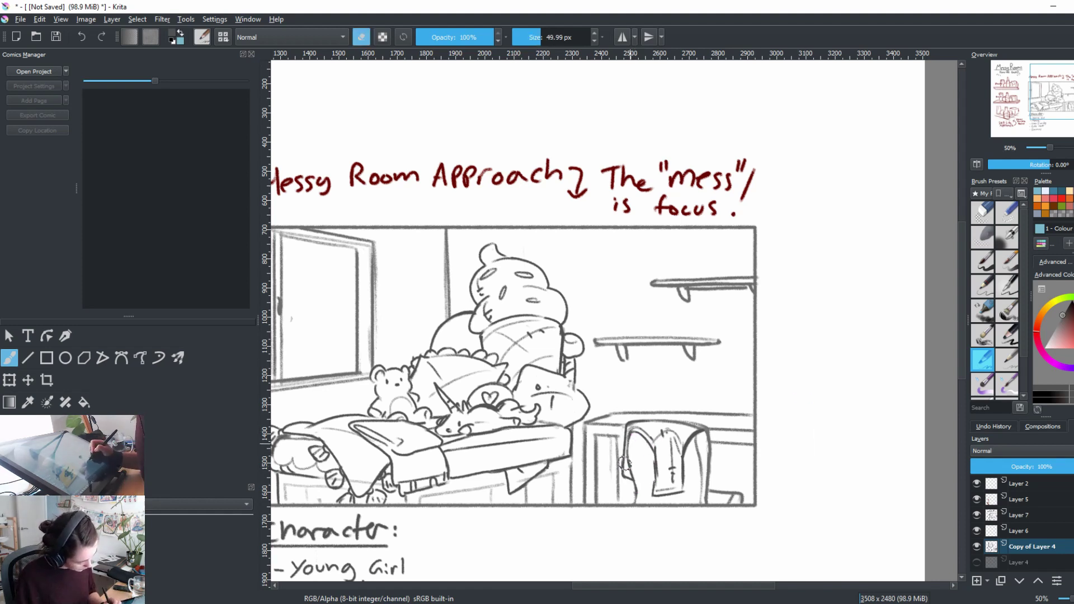
{"action": "mouse_move", "coordinate": [625, 439]}
{"action": "left_mouse_down"}
{"action": "mouse_move", "coordinate": [627, 473]}
{"action": "mouse_move", "coordinate": [624, 434]}
{"action": "left_mouse_up"}
{"action": "key", "text": "e"}
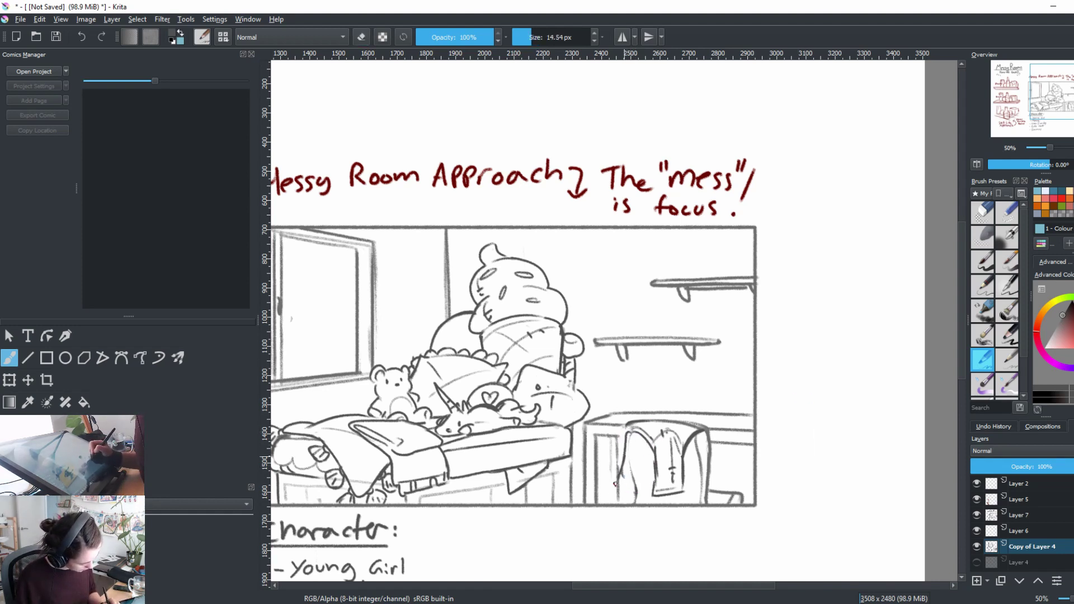
{"action": "key", "text": "e"}
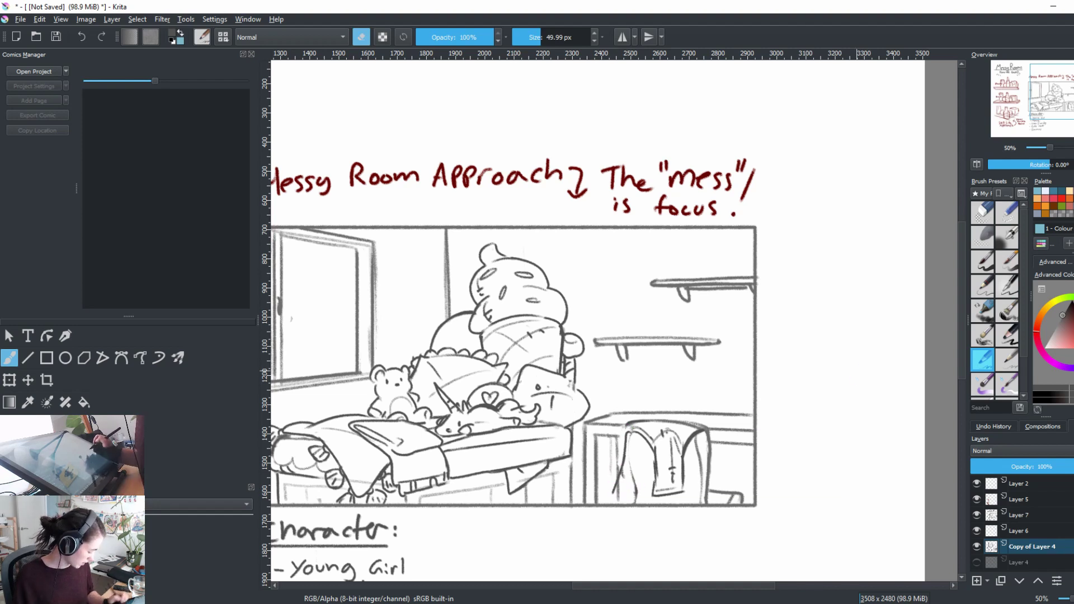
{"action": "left_click_drag", "start_coordinate": [625, 431], "coordinate": [629, 486]}
{"action": "key", "text": "e"}
{"action": "left_click_drag", "start_coordinate": [654, 451], "coordinate": [657, 489]}
{"action": "key", "text": "e"}
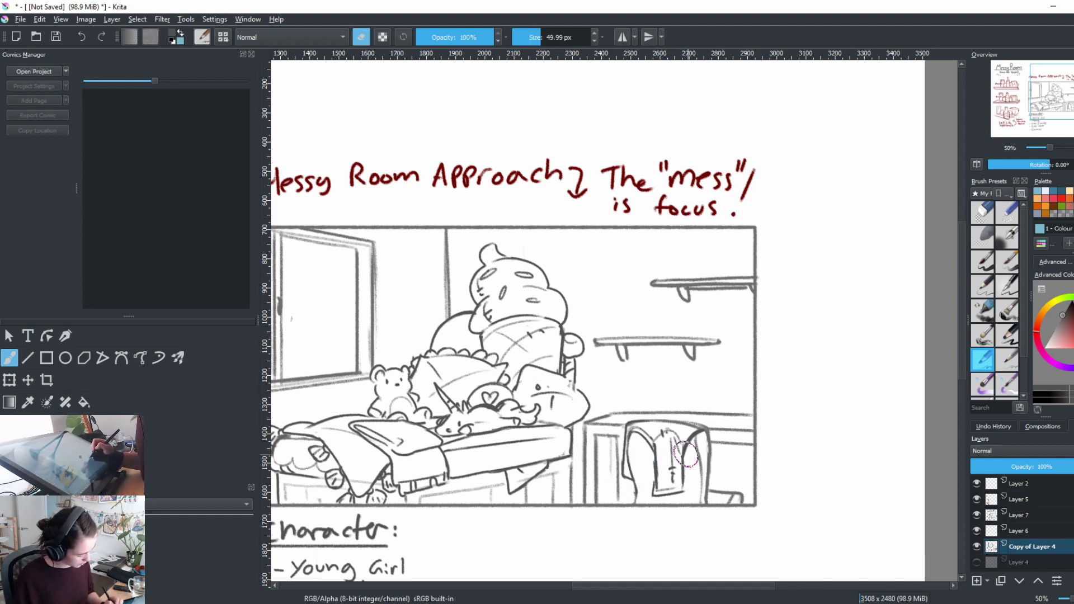
Step: Erase the fastened garment from the chair back and draw a loose cloth with long folds and a rounded hem in its place
{"action": "mouse_move", "coordinate": [654, 442]}
{"action": "left_mouse_down"}
{"action": "mouse_move", "coordinate": [689, 443]}
{"action": "mouse_move", "coordinate": [668, 443]}
{"action": "mouse_move", "coordinate": [675, 492]}
{"action": "mouse_move", "coordinate": [667, 468]}
{"action": "mouse_move", "coordinate": [644, 470]}
{"action": "left_mouse_up"}
{"action": "key", "text": "e"}
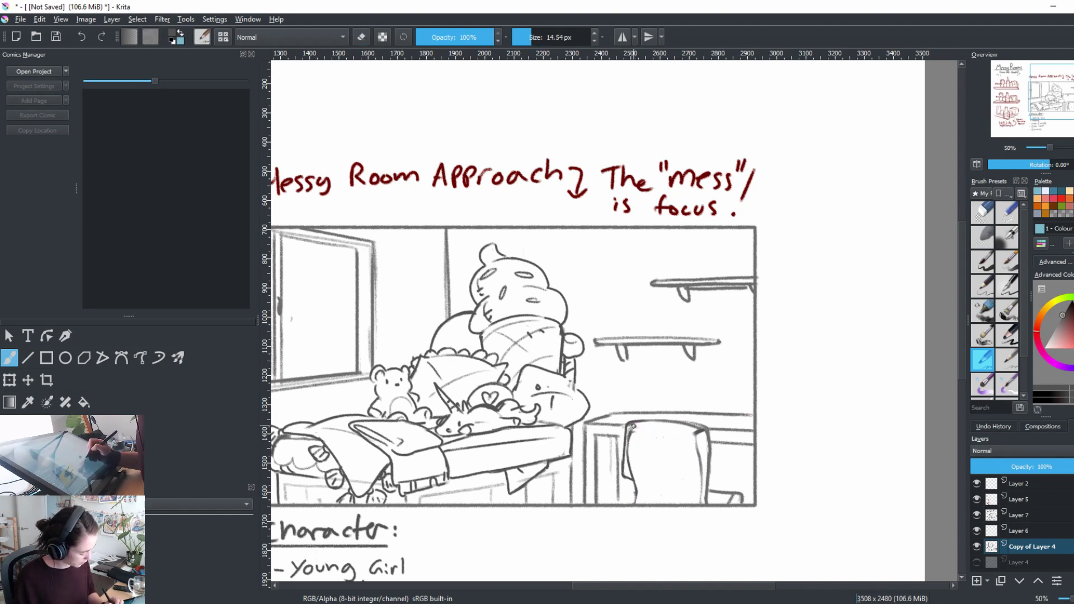
{"action": "mouse_move", "coordinate": [634, 425]}
{"action": "left_mouse_down"}
{"action": "mouse_move", "coordinate": [666, 481]}
{"action": "mouse_move", "coordinate": [676, 469]}
{"action": "mouse_move", "coordinate": [696, 476]}
{"action": "left_mouse_up"}
{"action": "key", "text": "ctrl+z"}
{"action": "key", "text": "ctrl+z"}
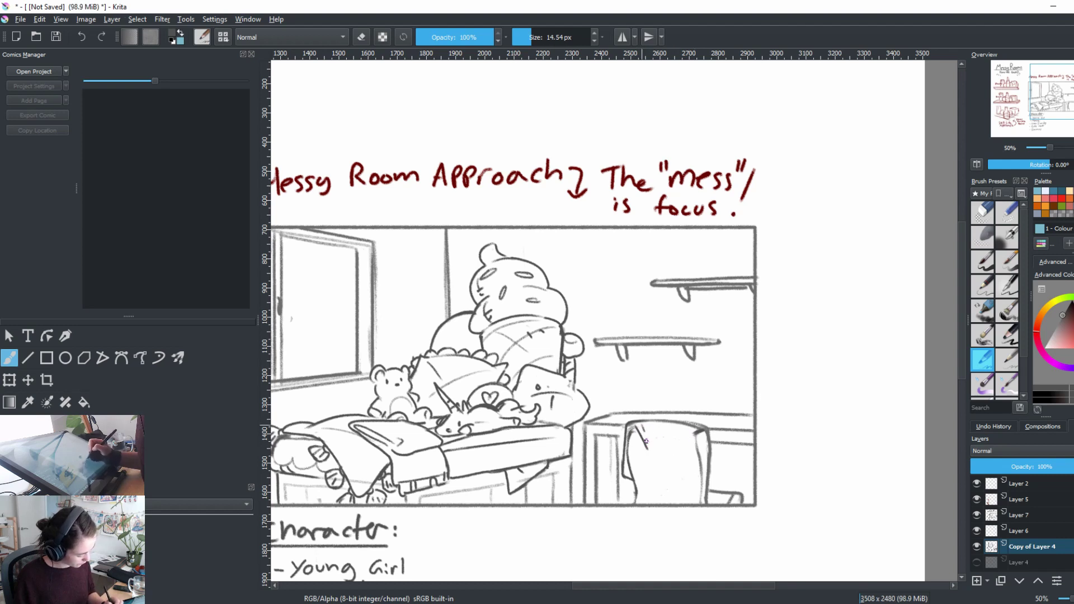
{"action": "key", "text": "ctrl+z"}
{"action": "left_click_drag", "start_coordinate": [643, 431], "coordinate": [649, 479]}
{"action": "key", "text": "ctrl+z"}
{"action": "mouse_move", "coordinate": [637, 423]}
{"action": "left_mouse_down"}
{"action": "mouse_move", "coordinate": [639, 465]}
{"action": "mouse_move", "coordinate": [681, 495]}
{"action": "left_mouse_up"}
{"action": "mouse_move", "coordinate": [669, 430]}
{"action": "left_mouse_down"}
{"action": "mouse_move", "coordinate": [688, 484]}
{"action": "mouse_move", "coordinate": [680, 494]}
{"action": "mouse_move", "coordinate": [702, 452]}
{"action": "left_mouse_up"}
{"action": "key", "text": "ctrl+z"}
{"action": "left_click_drag", "start_coordinate": [660, 496], "coordinate": [685, 480]}
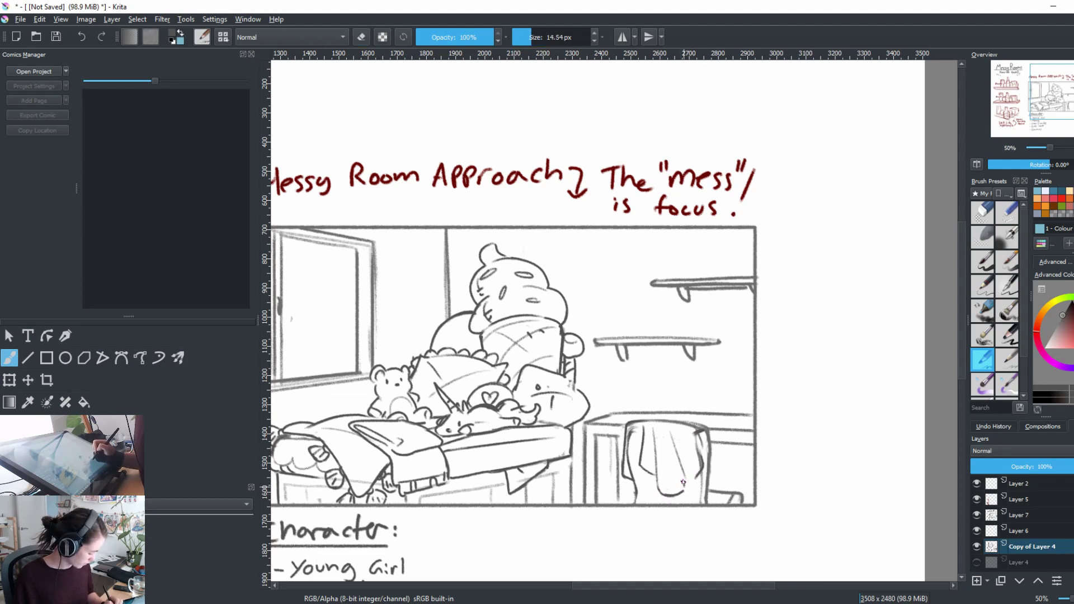
{"action": "left_click_drag", "start_coordinate": [676, 430], "coordinate": [690, 468]}
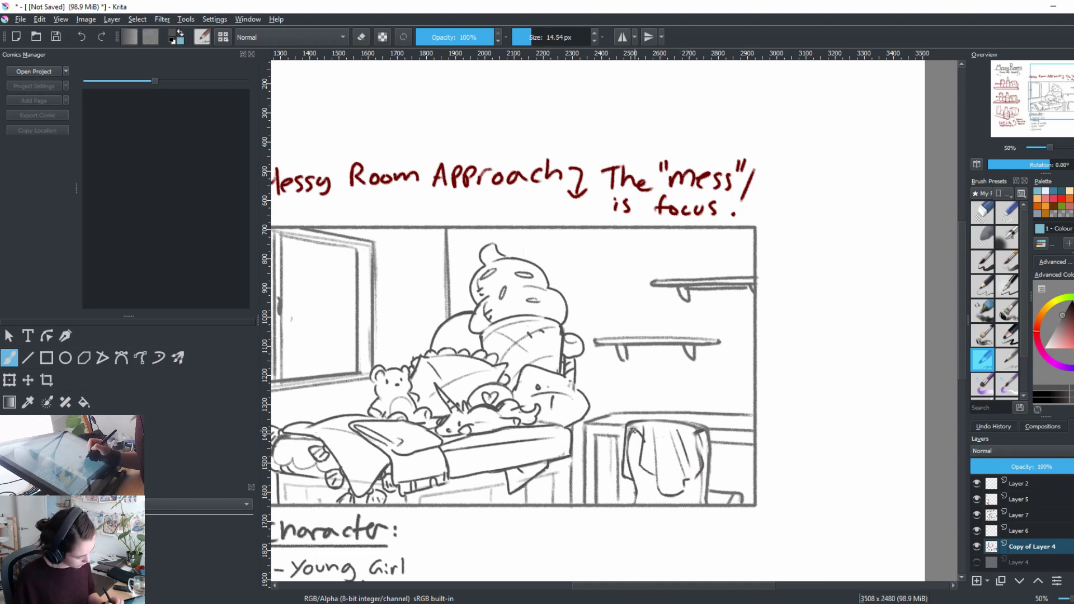
Step: Clear the chair's top edge over the cloth and redraw the cloth's upper edge and inner folds
{"action": "key", "text": "e"}
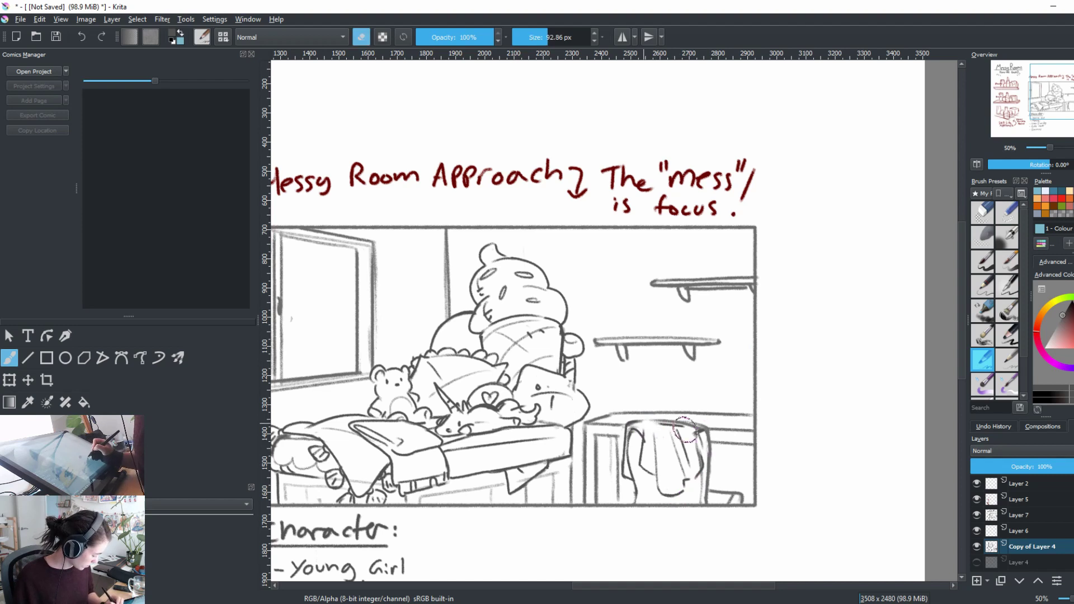
{"action": "left_click_drag", "start_coordinate": [685, 430], "coordinate": [692, 430]}
{"action": "key", "text": "e"}
{"action": "mouse_move", "coordinate": [636, 422]}
{"action": "left_mouse_down"}
{"action": "mouse_move", "coordinate": [671, 419]}
{"action": "mouse_move", "coordinate": [702, 469]}
{"action": "mouse_move", "coordinate": [694, 431]}
{"action": "mouse_move", "coordinate": [693, 480]}
{"action": "left_mouse_up"}
{"action": "key", "text": "e"}
{"action": "key", "text": "e"}
{"action": "mouse_move", "coordinate": [644, 443]}
{"action": "left_mouse_down"}
{"action": "mouse_move", "coordinate": [660, 472]}
{"action": "mouse_move", "coordinate": [685, 469]}
{"action": "left_mouse_up"}
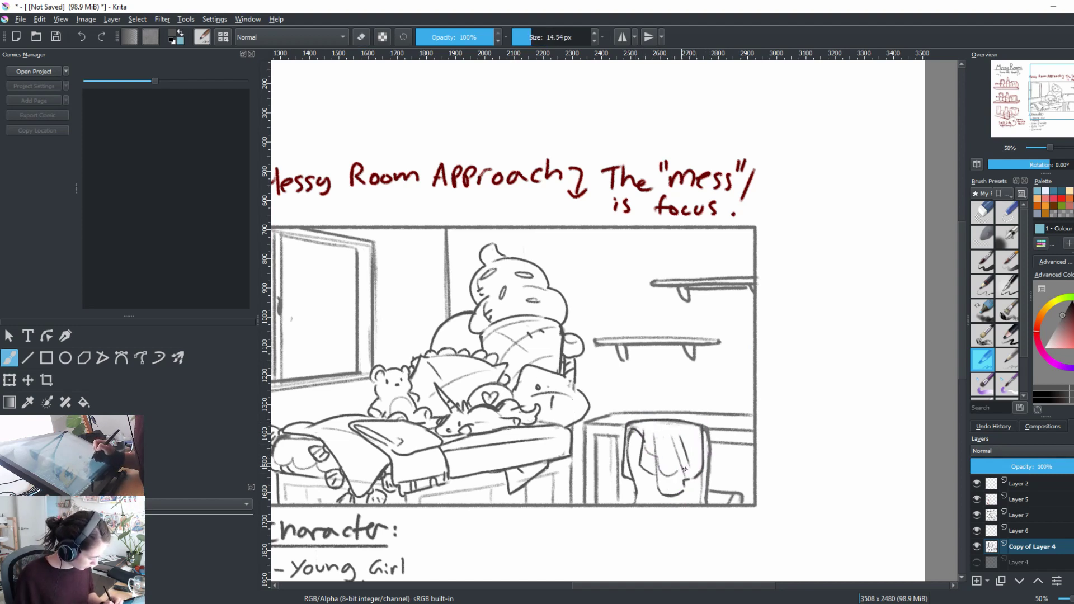
Step: Refine the draped cloth's outline into an uneven hanging shape and add crossing fold lines across it
{"action": "mouse_move", "coordinate": [641, 435]}
{"action": "left_mouse_down"}
{"action": "mouse_move", "coordinate": [692, 451]}
{"action": "mouse_move", "coordinate": [641, 423]}
{"action": "mouse_move", "coordinate": [702, 433]}
{"action": "mouse_move", "coordinate": [665, 461]}
{"action": "left_mouse_up"}
{"action": "mouse_move", "coordinate": [693, 423]}
{"action": "left_mouse_down"}
{"action": "mouse_move", "coordinate": [679, 469]}
{"action": "mouse_move", "coordinate": [692, 468]}
{"action": "left_mouse_up"}
{"action": "key", "text": "e"}
{"action": "mouse_move", "coordinate": [652, 434]}
{"action": "left_mouse_down"}
{"action": "mouse_move", "coordinate": [643, 481]}
{"action": "mouse_move", "coordinate": [632, 440]}
{"action": "mouse_move", "coordinate": [657, 451]}
{"action": "mouse_move", "coordinate": [654, 464]}
{"action": "mouse_move", "coordinate": [652, 442]}
{"action": "left_mouse_up"}
{"action": "key", "text": "e"}
{"action": "key", "text": "e"}
{"action": "key", "text": "e"}
{"action": "mouse_move", "coordinate": [646, 445]}
{"action": "left_mouse_down"}
{"action": "mouse_move", "coordinate": [662, 498]}
{"action": "mouse_move", "coordinate": [659, 471]}
{"action": "mouse_move", "coordinate": [674, 495]}
{"action": "mouse_move", "coordinate": [681, 482]}
{"action": "left_mouse_up"}
{"action": "key", "text": "e"}
{"action": "key", "text": "e"}
{"action": "key", "text": "e"}
{"action": "key", "text": "e"}
{"action": "key", "text": "e"}
{"action": "key", "text": "e"}
{"action": "key", "text": "e"}
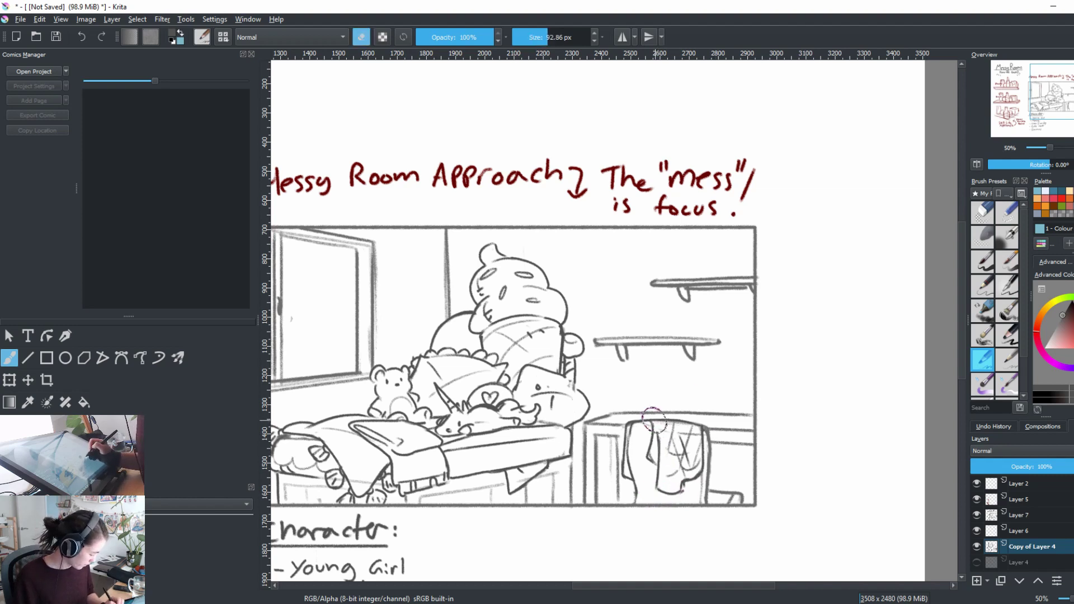
Step: Erase stray lines along the chair back's top and left side and redraw that edge around the cloth
{"action": "mouse_move", "coordinate": [643, 408]}
{"action": "left_mouse_down"}
{"action": "mouse_move", "coordinate": [692, 432]}
{"action": "mouse_move", "coordinate": [648, 424]}
{"action": "mouse_move", "coordinate": [699, 423]}
{"action": "left_mouse_up"}
{"action": "key", "text": "e"}
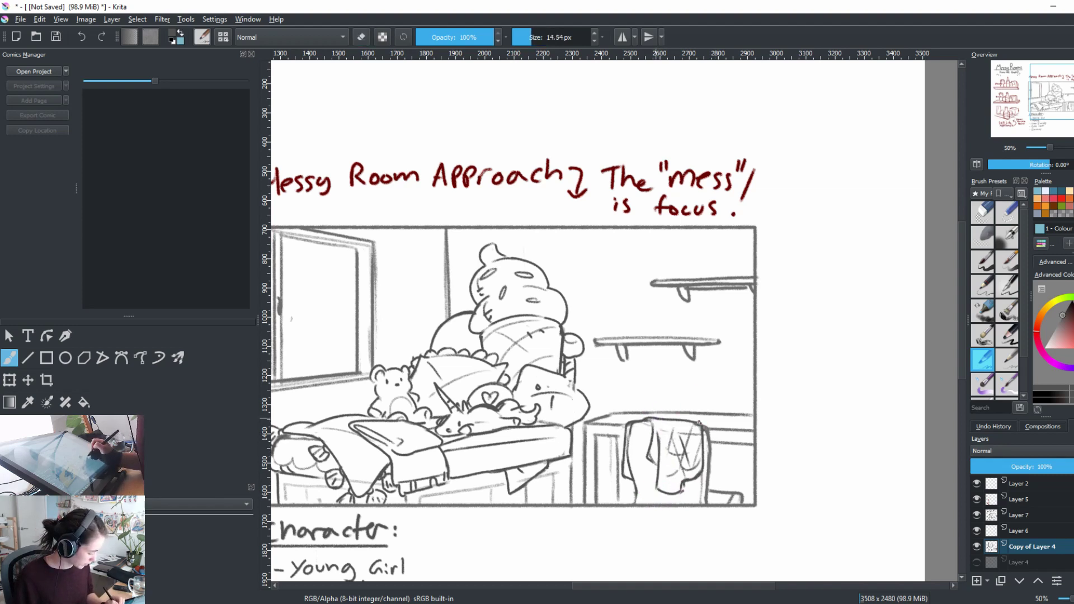
{"action": "key", "text": "e"}
{"action": "mouse_move", "coordinate": [626, 426]}
{"action": "left_mouse_down"}
{"action": "mouse_move", "coordinate": [614, 442]}
{"action": "mouse_move", "coordinate": [627, 445]}
{"action": "mouse_move", "coordinate": [629, 469]}
{"action": "left_mouse_up"}
{"action": "key", "text": "e"}
{"action": "key", "text": "e"}
{"action": "key", "text": "e"}
{"action": "key", "text": "ctrl+z"}
{"action": "left_click_drag", "start_coordinate": [628, 426], "coordinate": [657, 428]}
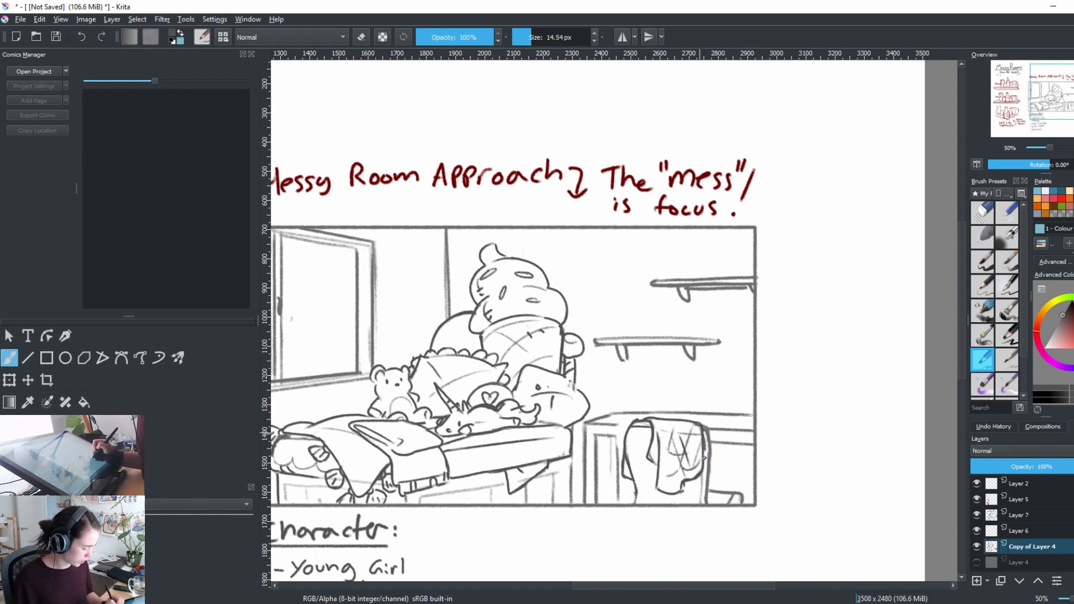
Step: Clean up the cloth's lower hem, add more folds, and darken the sides of the chair back
{"action": "key", "text": "e"}
{"action": "mouse_move", "coordinate": [684, 482]}
{"action": "left_mouse_down"}
{"action": "mouse_move", "coordinate": [699, 492]}
{"action": "mouse_move", "coordinate": [681, 486]}
{"action": "mouse_move", "coordinate": [677, 464]}
{"action": "mouse_move", "coordinate": [657, 484]}
{"action": "left_mouse_up"}
{"action": "key", "text": "e"}
{"action": "key", "text": "e"}
{"action": "key", "text": "e"}
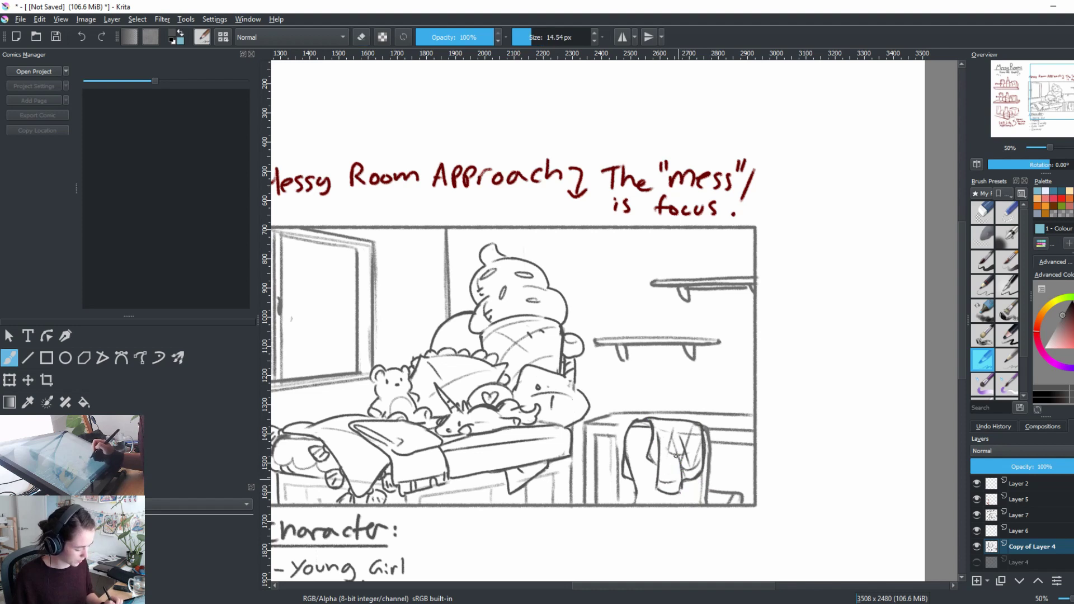
{"action": "left_click_drag", "start_coordinate": [675, 446], "coordinate": [637, 506]}
{"action": "left_click_drag", "start_coordinate": [701, 475], "coordinate": [700, 507]}
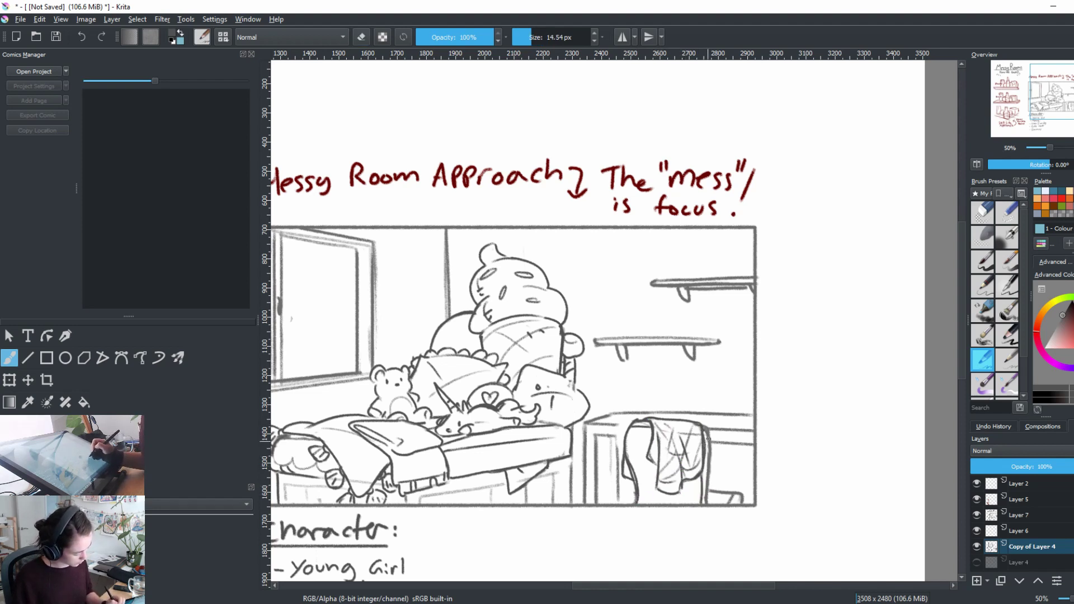
{"action": "left_click_drag", "start_coordinate": [708, 437], "coordinate": [715, 514]}
Step: Clear part of the desk's back edge and draw a small rounded computer screen with a base on the desktop
{"action": "left_click_drag", "start_coordinate": [759, 322], "coordinate": [737, 343]}
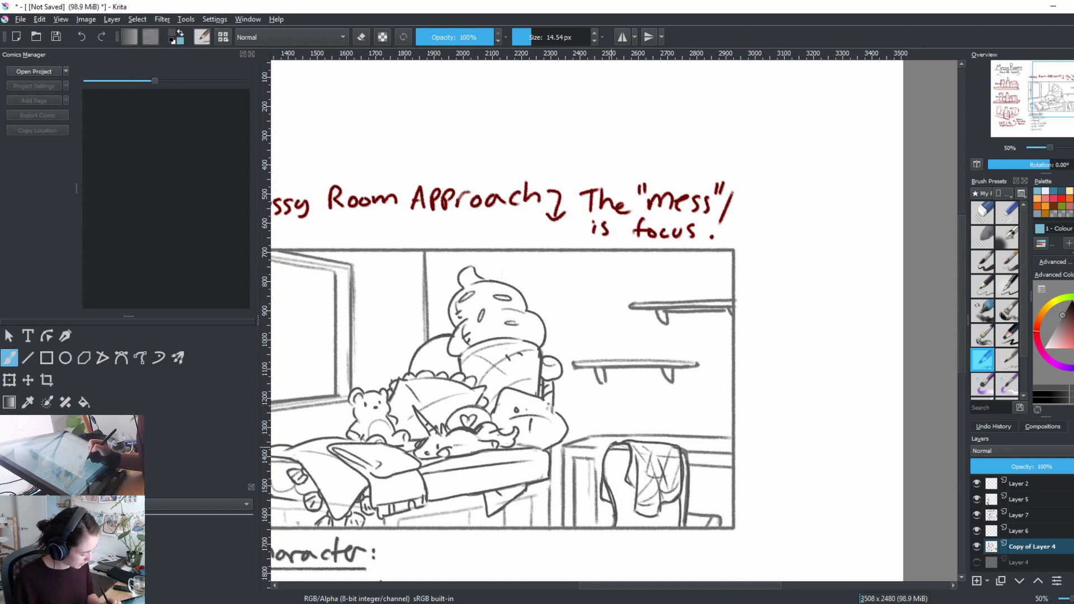
{"action": "left_click_drag", "start_coordinate": [750, 441], "coordinate": [750, 469]}
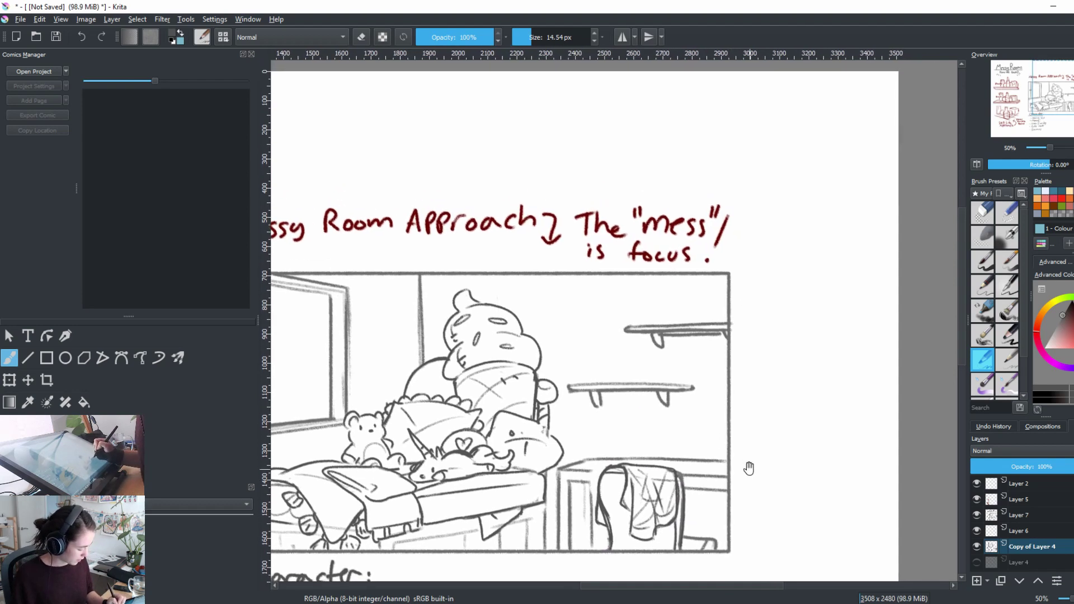
{"action": "key", "text": "e"}
{"action": "key", "text": "e"}
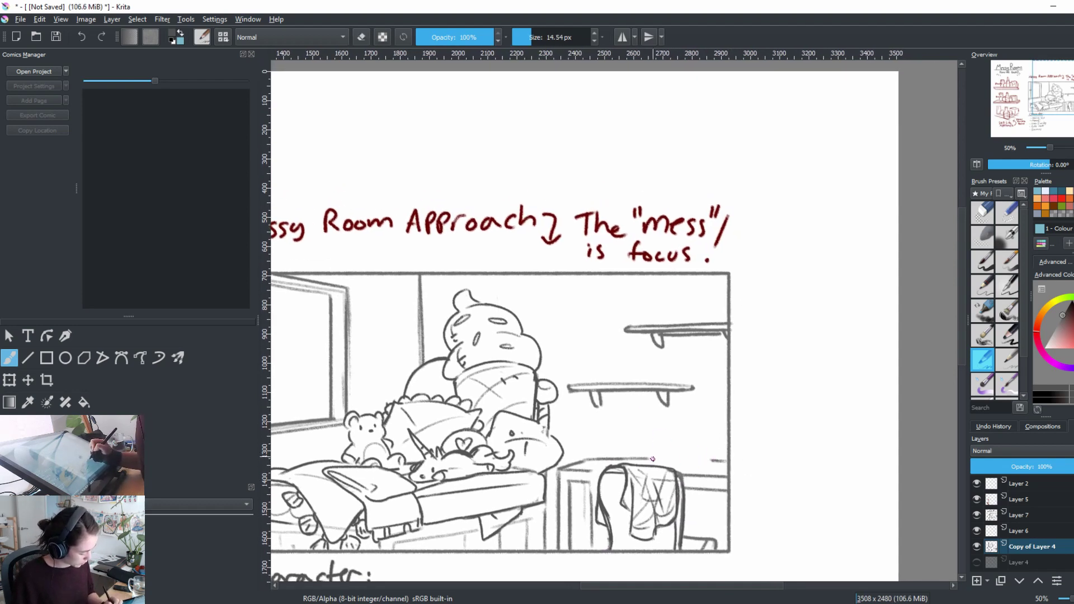
{"action": "mouse_move", "coordinate": [643, 452]}
{"action": "left_mouse_down"}
{"action": "mouse_move", "coordinate": [668, 416]}
{"action": "mouse_move", "coordinate": [700, 432]}
{"action": "mouse_move", "coordinate": [697, 458]}
{"action": "mouse_move", "coordinate": [644, 461]}
{"action": "mouse_move", "coordinate": [693, 470]}
{"action": "mouse_move", "coordinate": [676, 470]}
{"action": "mouse_move", "coordinate": [652, 426]}
{"action": "mouse_move", "coordinate": [683, 425]}
{"action": "mouse_move", "coordinate": [691, 451]}
{"action": "mouse_move", "coordinate": [658, 451]}
{"action": "mouse_move", "coordinate": [690, 454]}
{"action": "mouse_move", "coordinate": [658, 434]}
{"action": "mouse_move", "coordinate": [656, 446]}
{"action": "mouse_move", "coordinate": [681, 432]}
{"action": "mouse_move", "coordinate": [684, 447]}
{"action": "mouse_move", "coordinate": [664, 447]}
{"action": "mouse_move", "coordinate": [697, 427]}
{"action": "mouse_move", "coordinate": [719, 509]}
{"action": "mouse_move", "coordinate": [719, 481]}
{"action": "mouse_move", "coordinate": [720, 538]}
{"action": "left_mouse_up"}
{"action": "key", "text": "e"}
{"action": "key", "text": "e"}
{"action": "key", "text": "e"}
{"action": "key", "text": "e"}
{"action": "key", "text": "ctrl+z"}
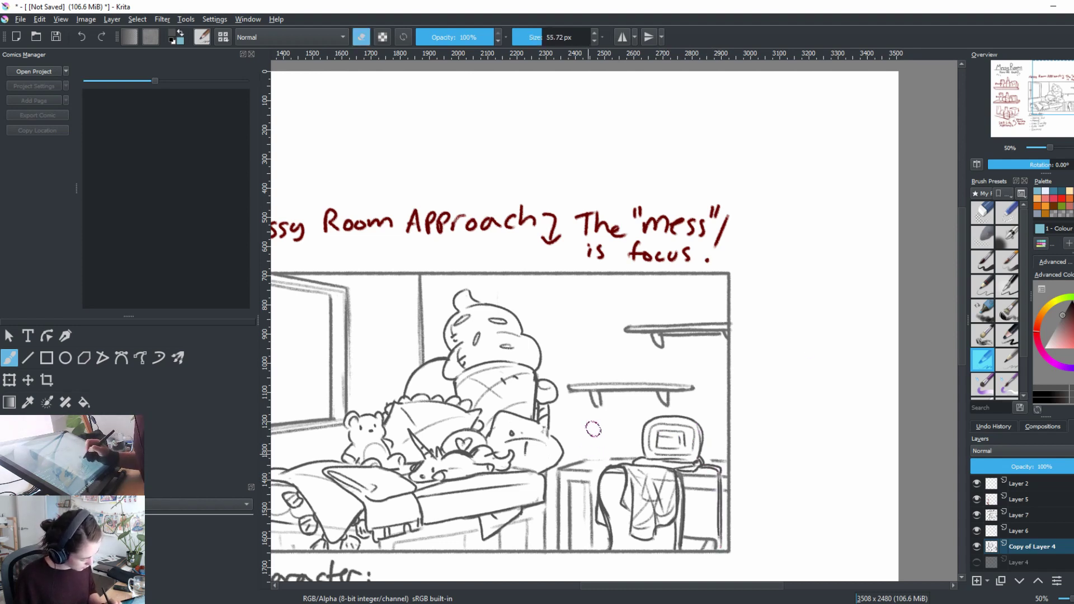
Step: Draw upright books on the desk beneath the lower shelf and a small heart-shaped ornament beside them
{"action": "mouse_move", "coordinate": [587, 430]}
{"action": "left_mouse_down"}
{"action": "mouse_move", "coordinate": [586, 460]}
{"action": "mouse_move", "coordinate": [599, 459]}
{"action": "mouse_move", "coordinate": [611, 404]}
{"action": "mouse_move", "coordinate": [606, 428]}
{"action": "left_mouse_up"}
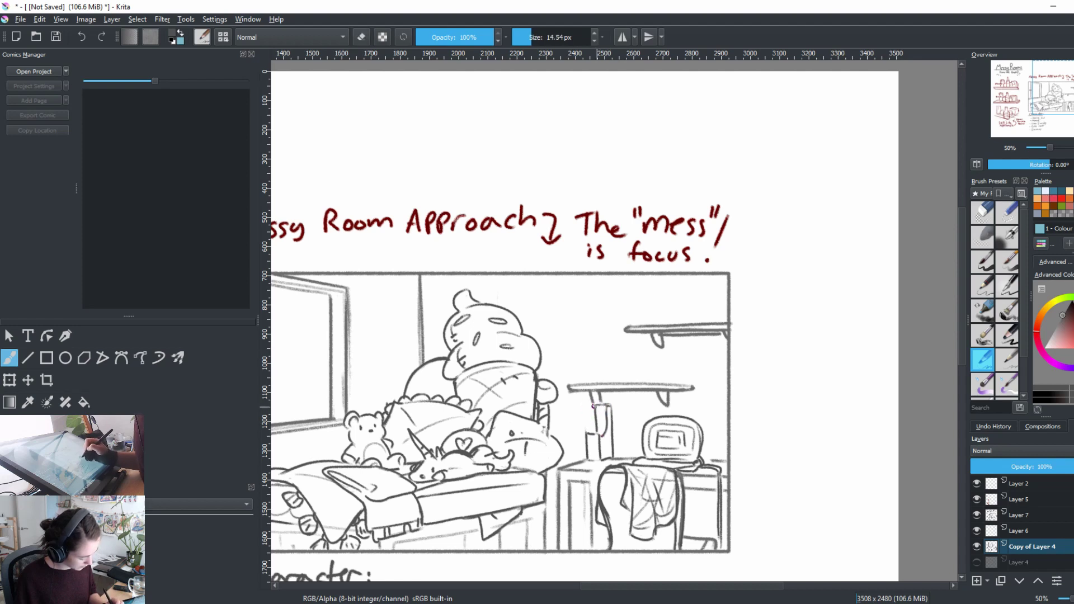
{"action": "mouse_move", "coordinate": [587, 403]}
{"action": "left_mouse_down"}
{"action": "mouse_move", "coordinate": [606, 401]}
{"action": "mouse_move", "coordinate": [590, 437]}
{"action": "mouse_move", "coordinate": [609, 420]}
{"action": "left_mouse_up"}
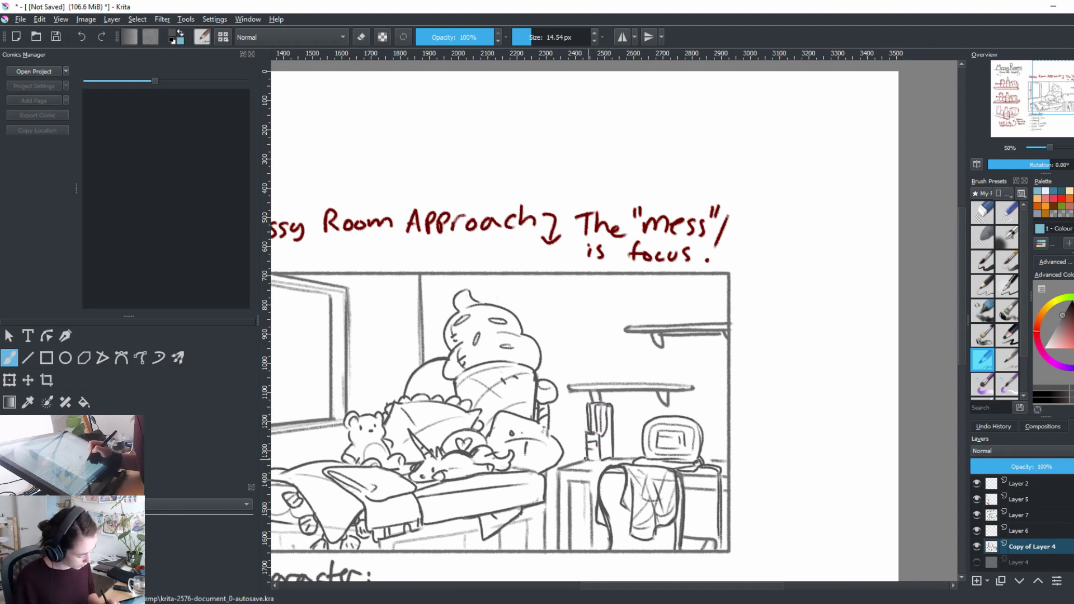
{"action": "key", "text": "e"}
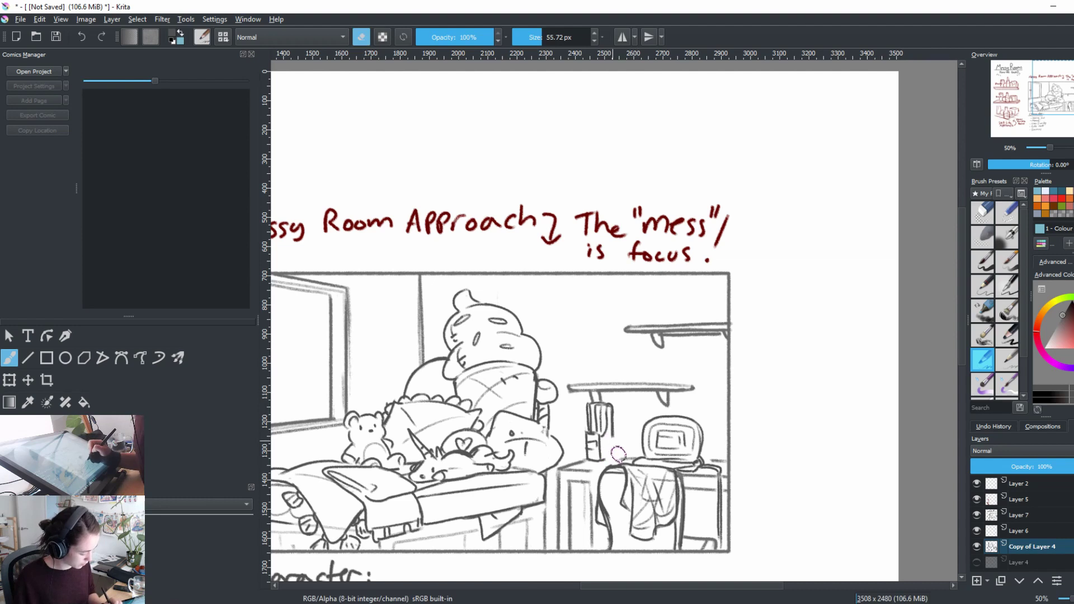
{"action": "key", "text": "e"}
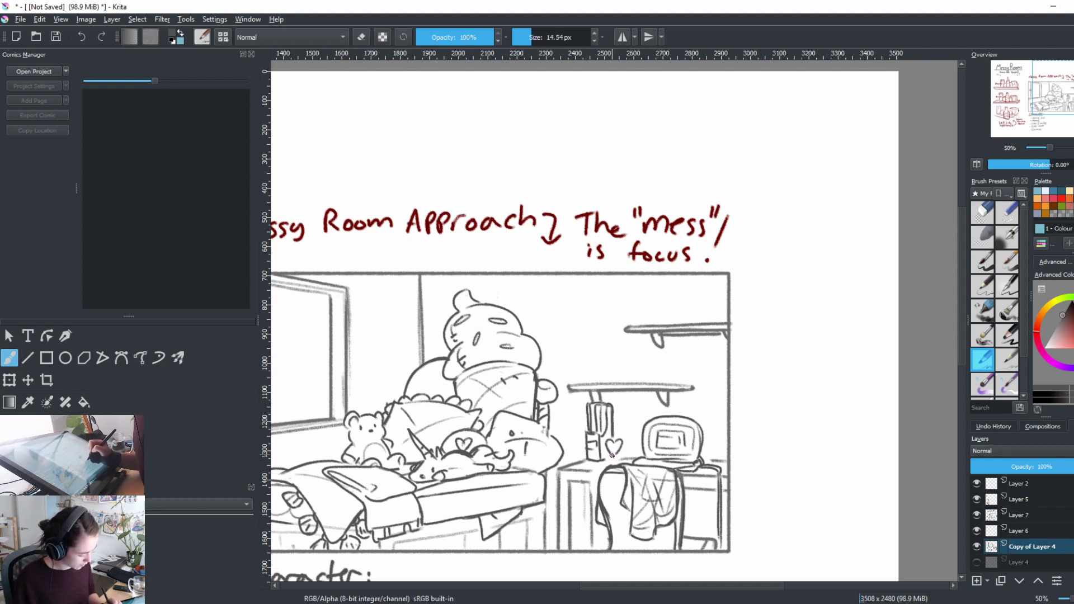
{"action": "left_click_drag", "start_coordinate": [622, 454], "coordinate": [607, 461]}
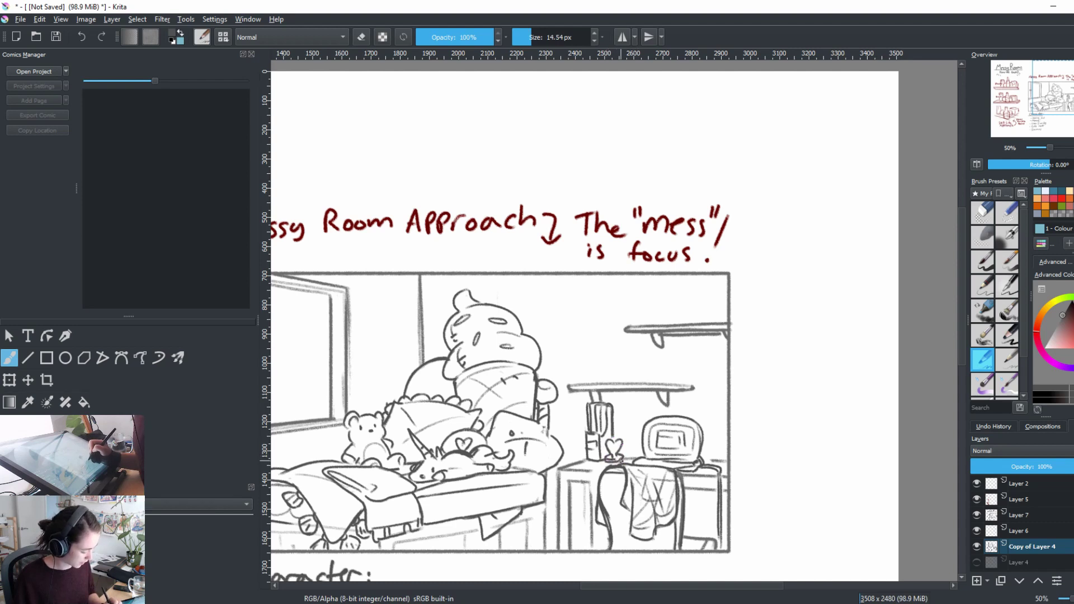
{"action": "key", "text": "e"}
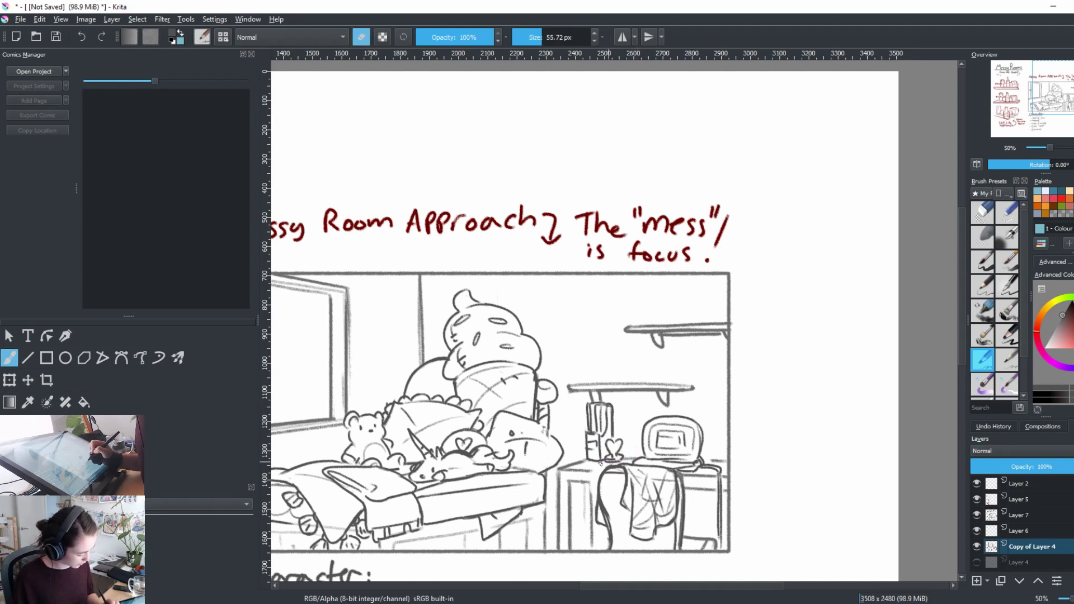
{"action": "key", "text": "e"}
{"action": "key", "text": "e"}
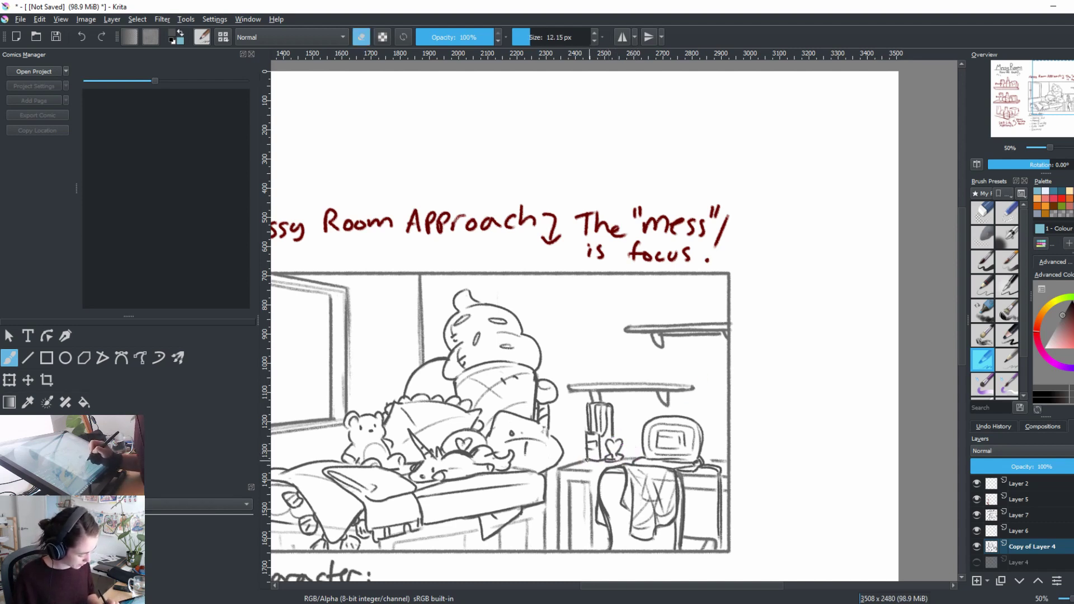
Step: Draw an open book with curved pages on the desk's corner nearest the bed, erasing overlapping lines around it
{"action": "mouse_move", "coordinate": [592, 459]}
{"action": "left_mouse_down"}
{"action": "mouse_move", "coordinate": [571, 461]}
{"action": "mouse_move", "coordinate": [612, 458]}
{"action": "mouse_move", "coordinate": [593, 460]}
{"action": "left_mouse_up"}
{"action": "key", "text": "e"}
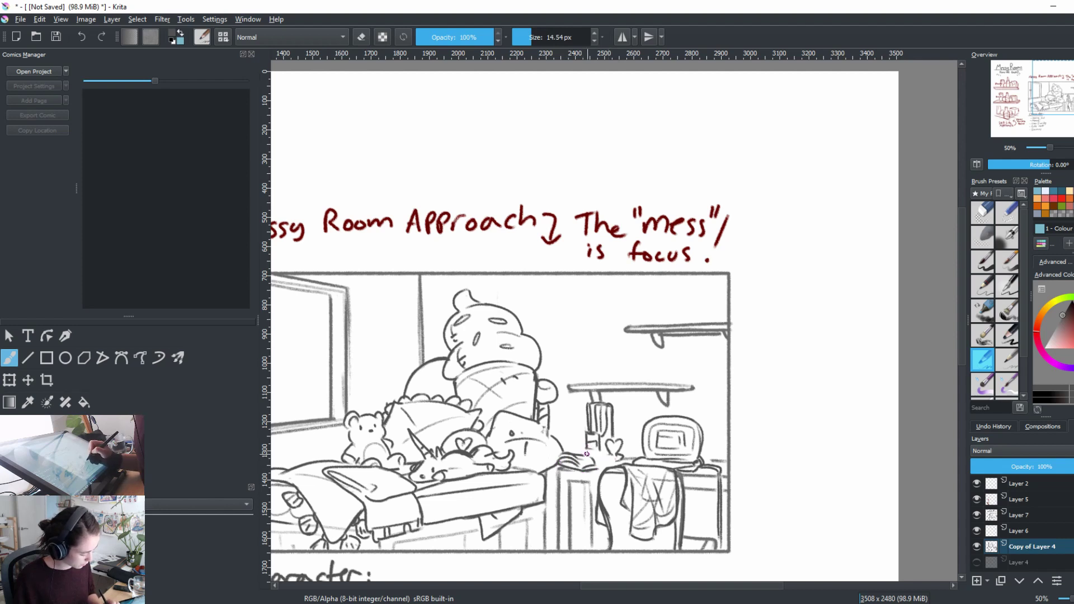
{"action": "key", "text": "e"}
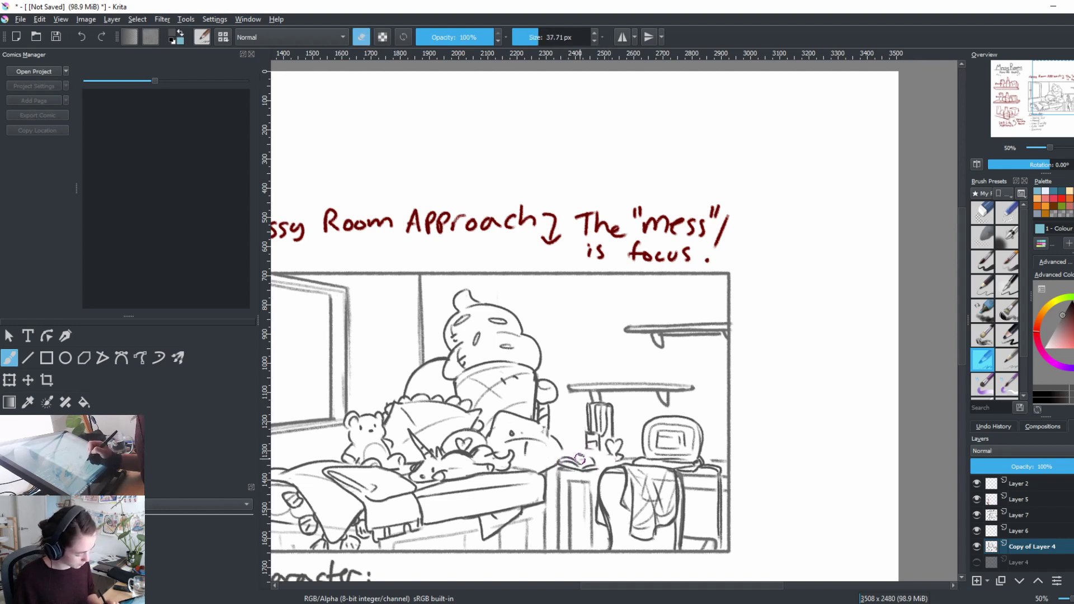
{"action": "key", "text": "e"}
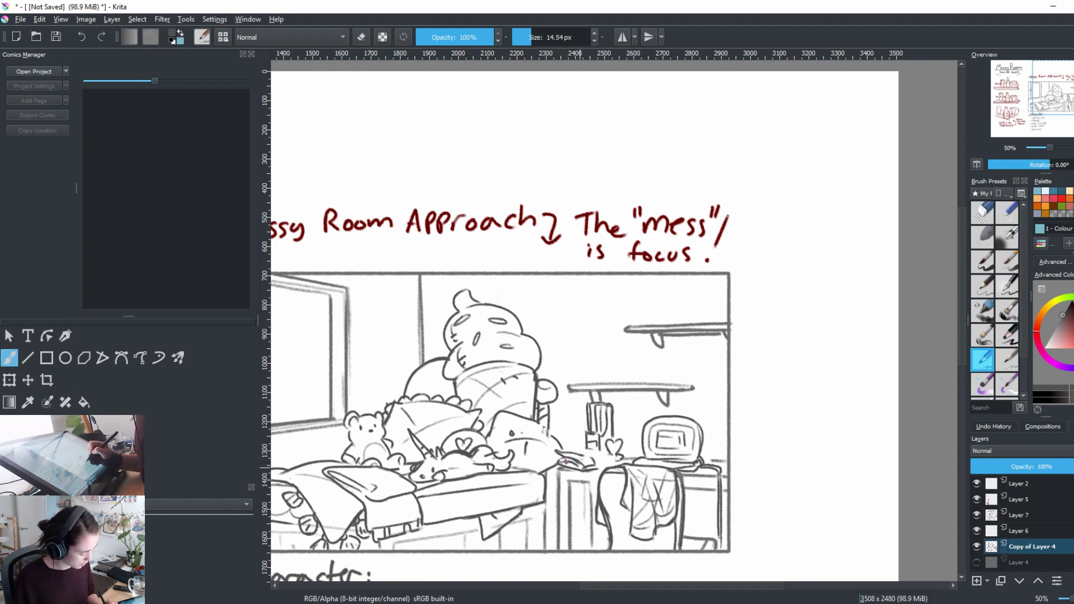
{"action": "mouse_move", "coordinate": [564, 462]}
{"action": "left_mouse_down"}
{"action": "mouse_move", "coordinate": [552, 456]}
{"action": "mouse_move", "coordinate": [595, 466]}
{"action": "left_mouse_up"}
{"action": "key", "text": "ctrl+z"}
{"action": "key", "text": "ctrl+z"}
{"action": "key", "text": "e"}
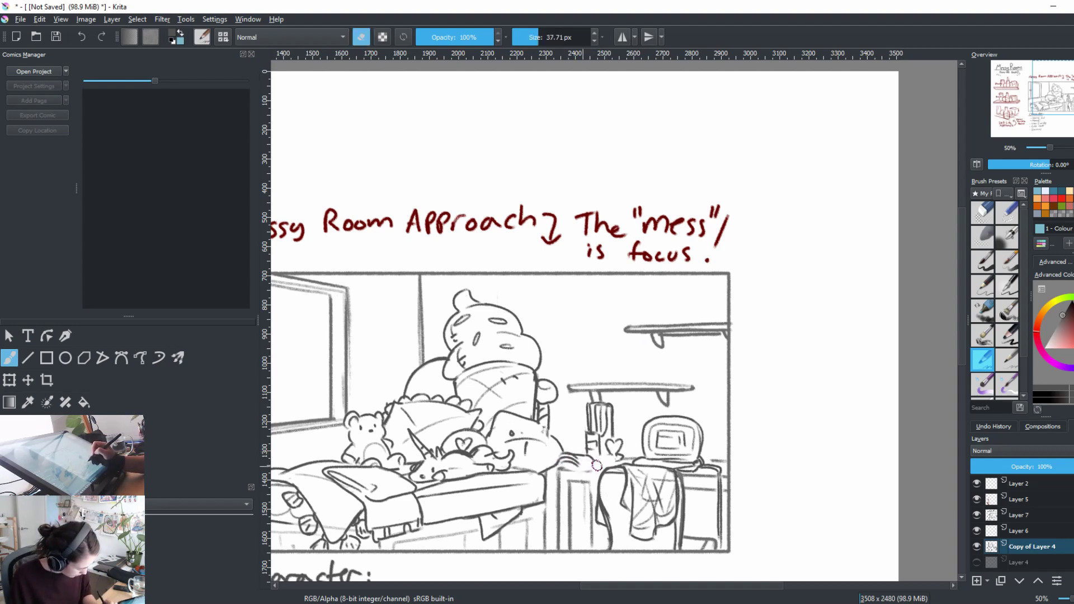
{"action": "key", "text": "e"}
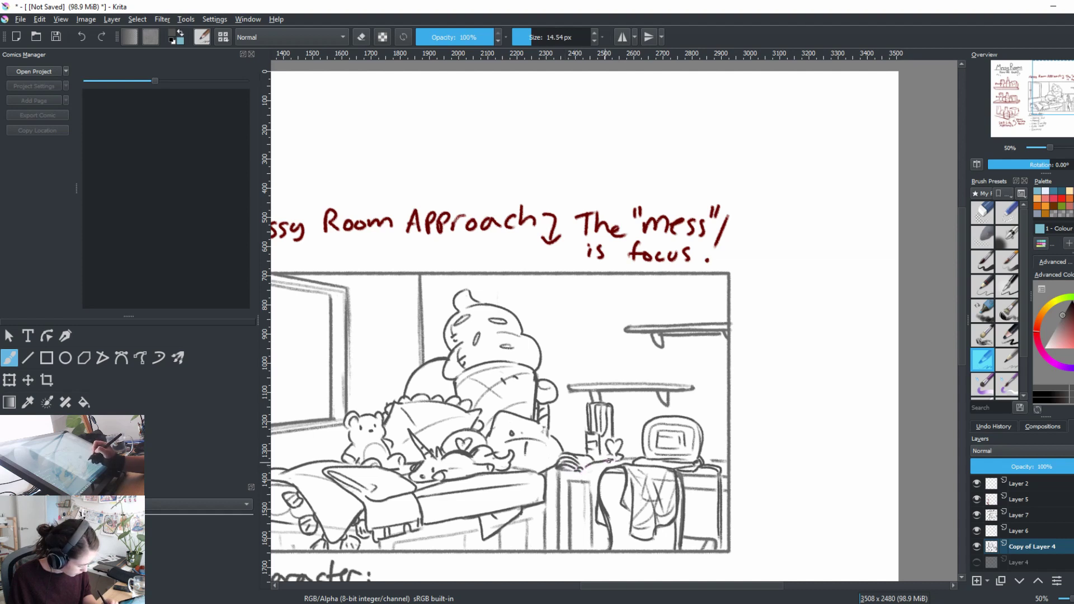
{"action": "left_click_drag", "start_coordinate": [575, 469], "coordinate": [601, 475]}
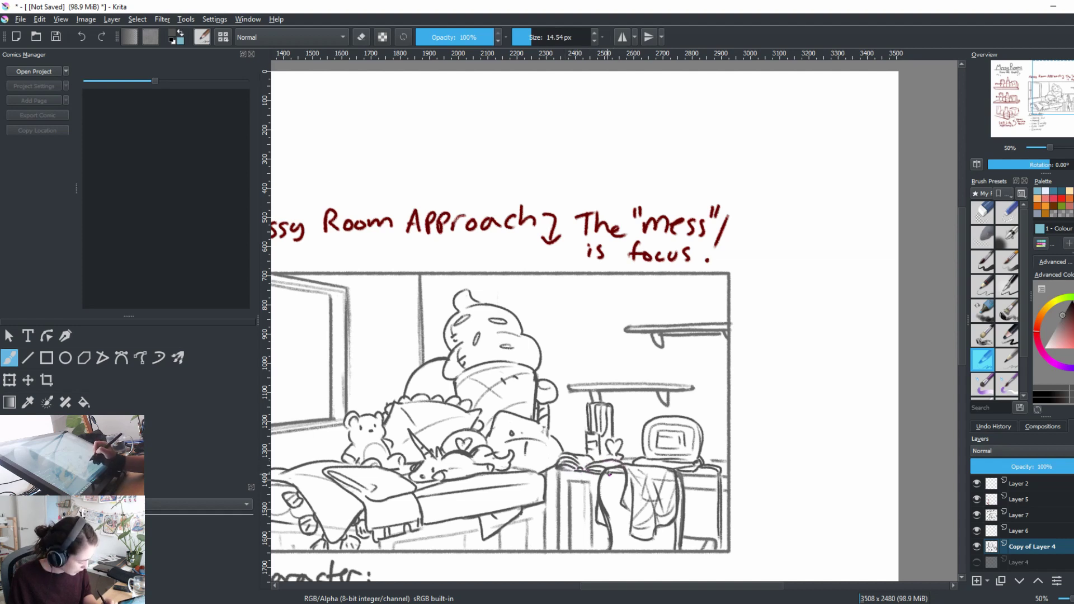
Step: Clean up below the open book and draw a narrow strip hanging down the desk's front
{"action": "key", "text": "e"}
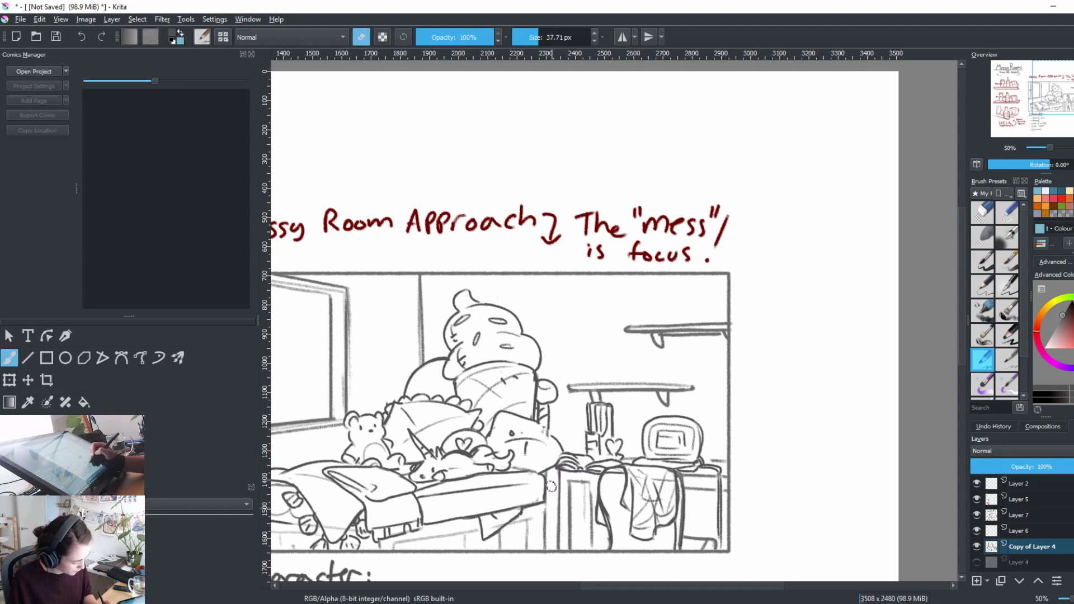
{"action": "key", "text": "e"}
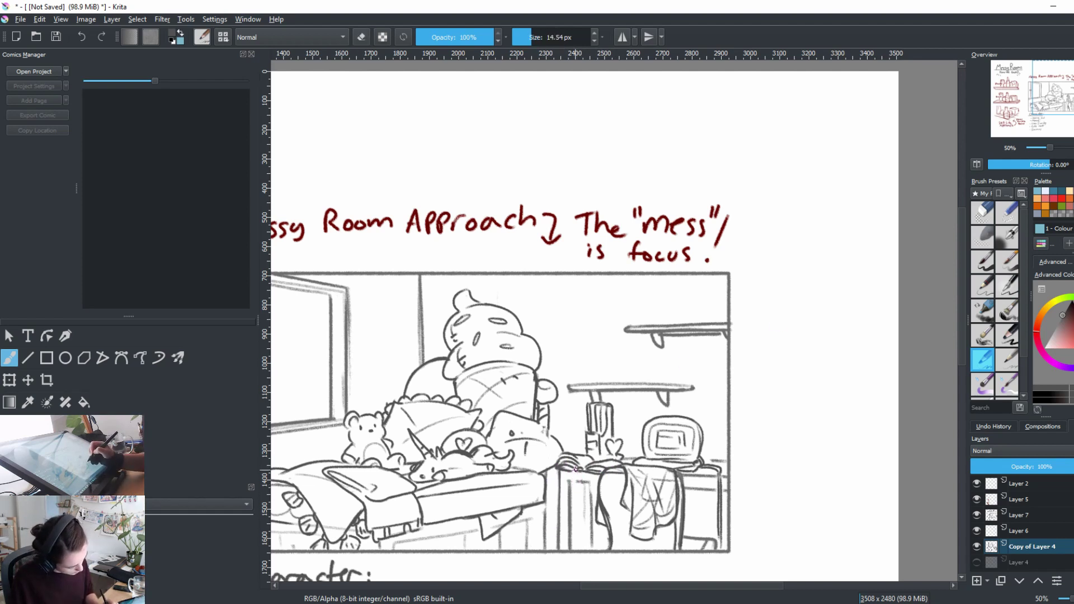
{"action": "left_click_drag", "start_coordinate": [577, 469], "coordinate": [570, 537]}
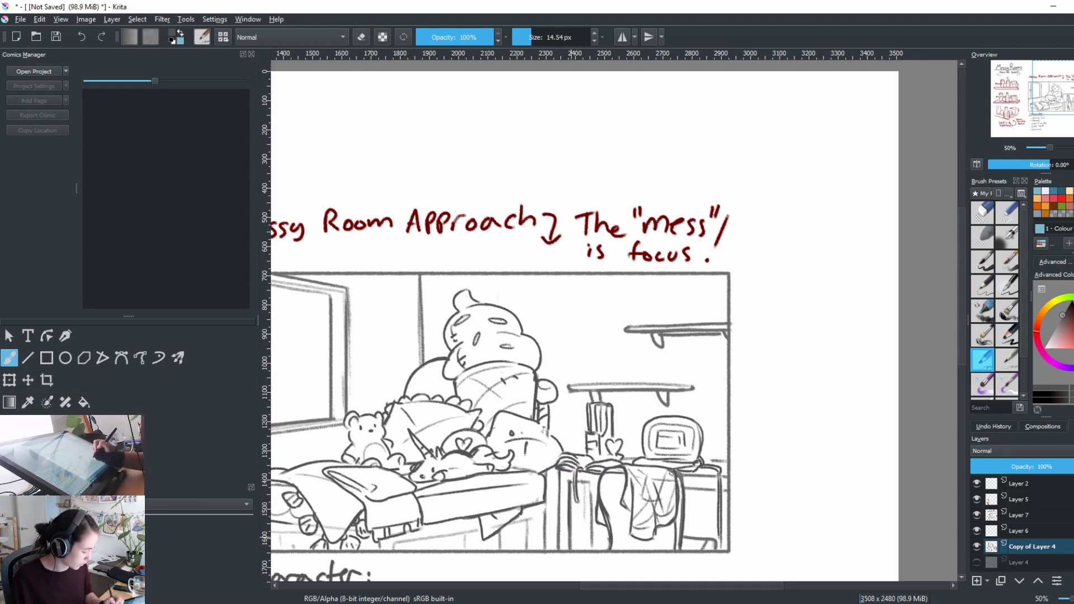
Step: Erase stray lines around the computer's base and redraw the desk edge beside it
{"action": "left_click_drag", "start_coordinate": [755, 493], "coordinate": [710, 445]}
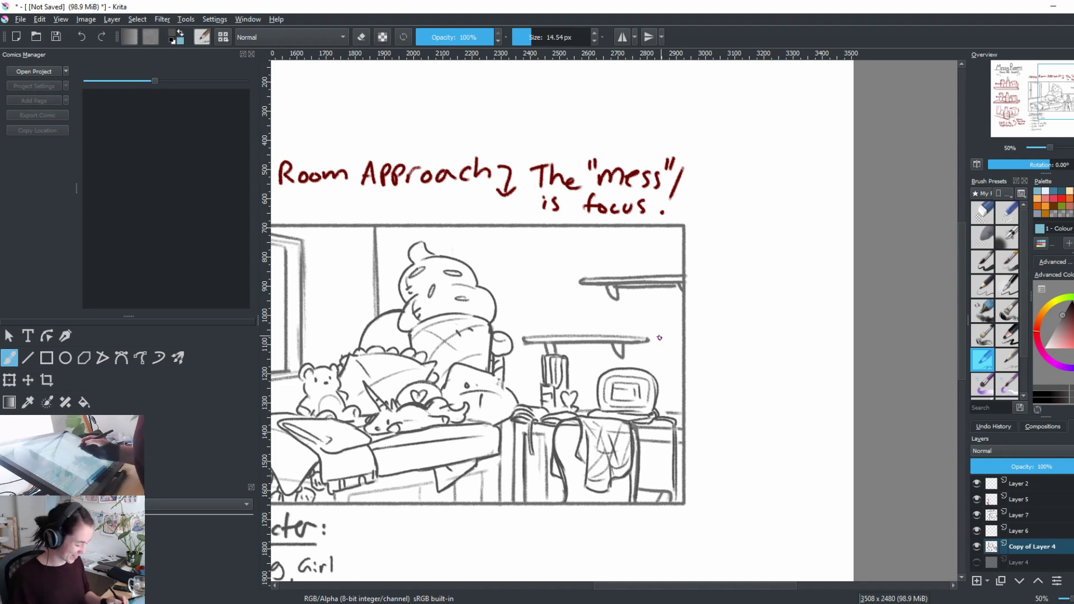
{"action": "key", "text": "e"}
{"action": "left_click_drag", "start_coordinate": [595, 422], "coordinate": [653, 411]}
{"action": "key", "text": "e"}
{"action": "key", "text": "e"}
{"action": "key", "text": "e"}
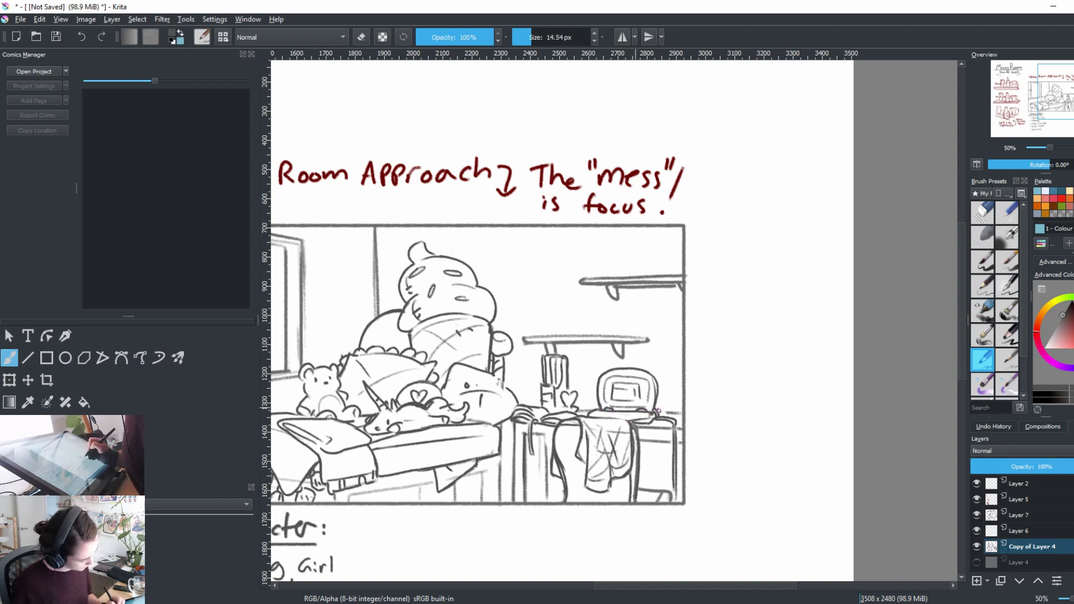
{"action": "mouse_move", "coordinate": [600, 412]}
{"action": "left_mouse_down"}
{"action": "mouse_move", "coordinate": [638, 413]}
{"action": "mouse_move", "coordinate": [647, 396]}
{"action": "left_mouse_up"}
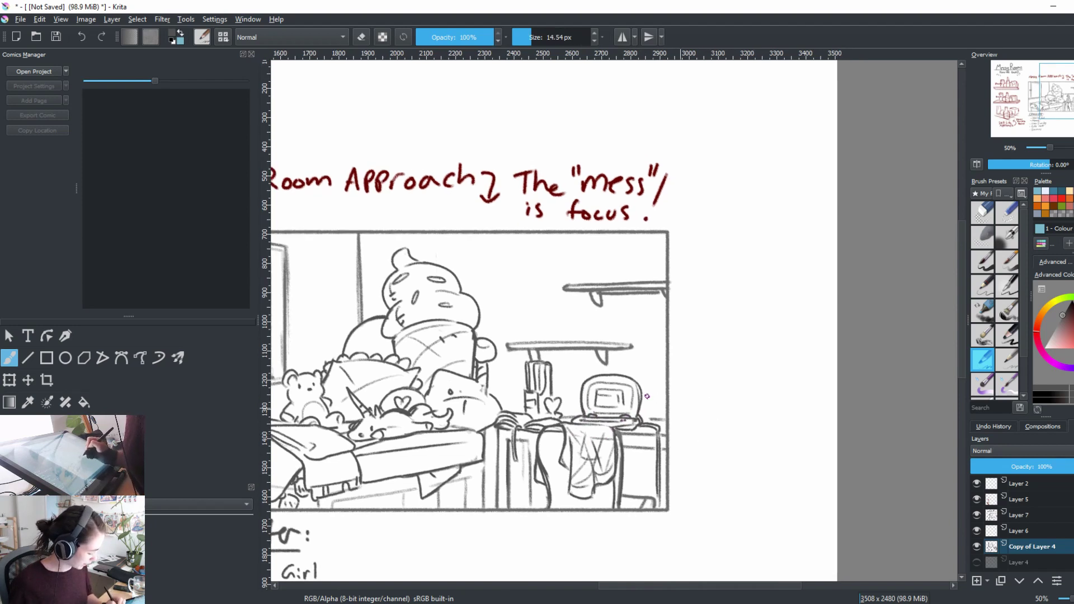
Step: Draw a table lamp with a scalloped shade and a base on the desk beside the computer
{"action": "key", "text": "e"}
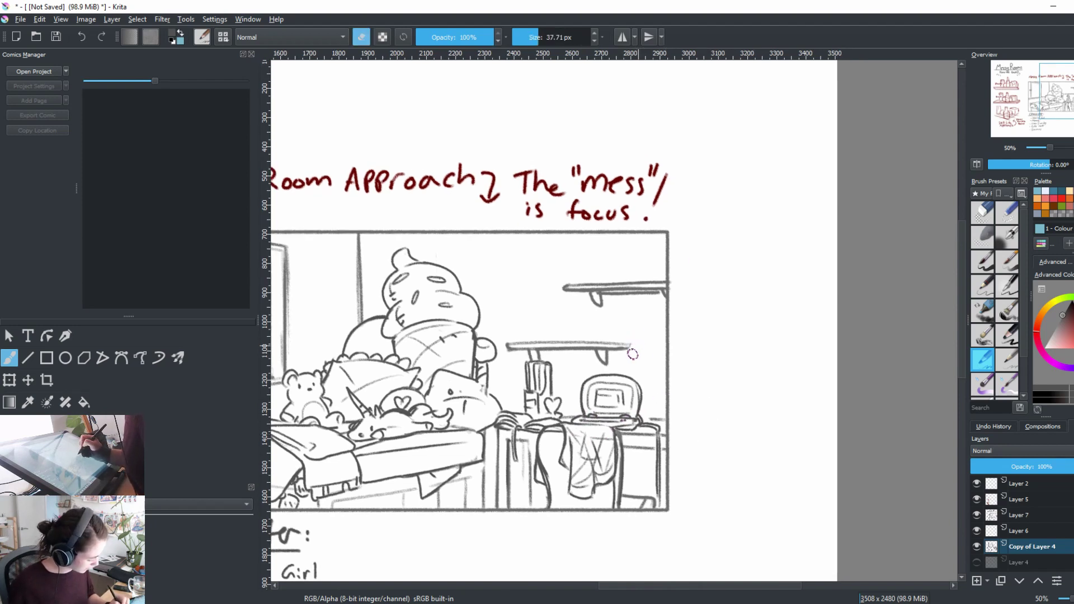
{"action": "key", "text": "e"}
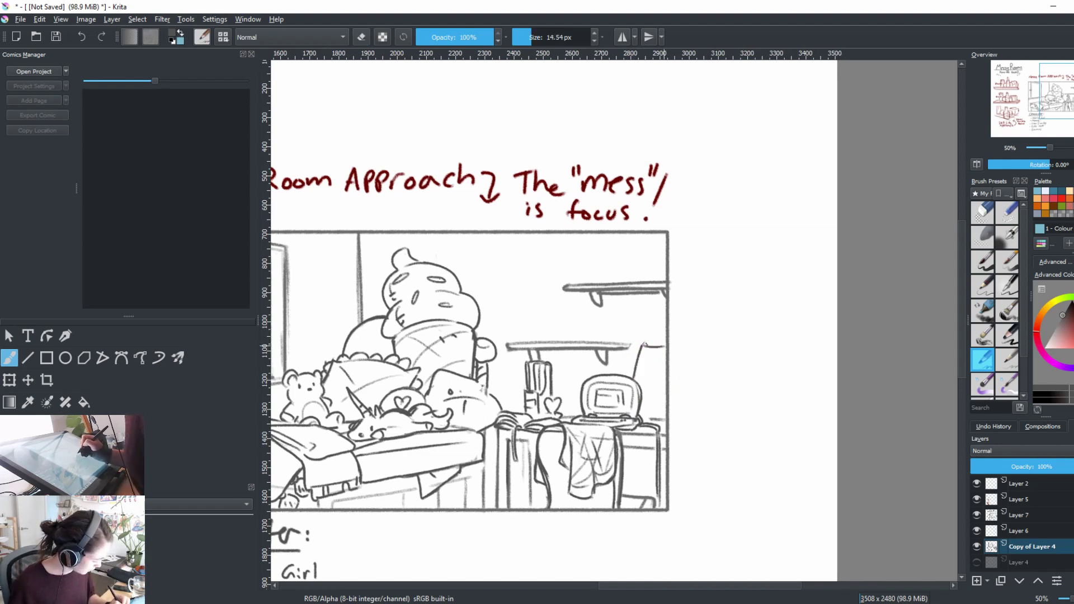
{"action": "left_click_drag", "start_coordinate": [644, 344], "coordinate": [662, 347]}
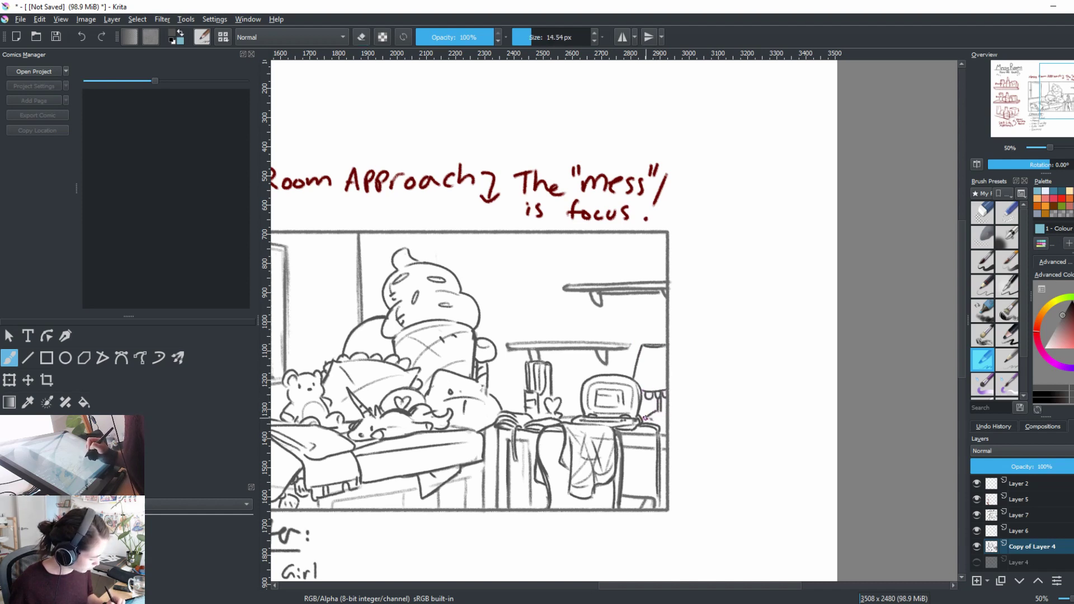
{"action": "left_click_drag", "start_coordinate": [647, 419], "coordinate": [663, 419]}
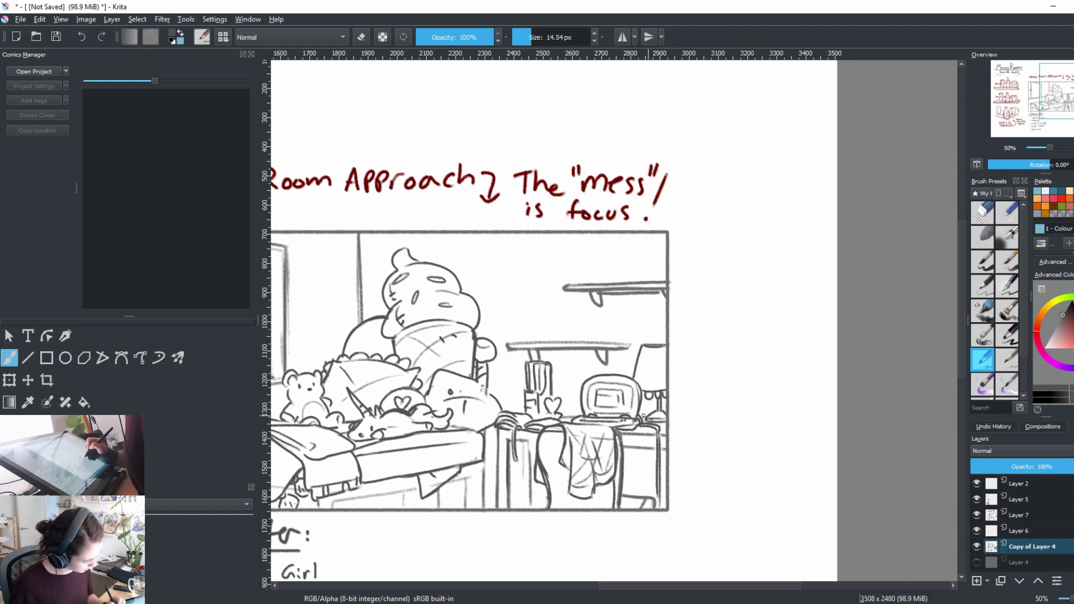
{"action": "key", "text": "e"}
{"action": "mouse_move", "coordinate": [641, 346]}
{"action": "left_mouse_down"}
{"action": "mouse_move", "coordinate": [635, 376]}
{"action": "mouse_move", "coordinate": [668, 362]}
{"action": "mouse_move", "coordinate": [634, 377]}
{"action": "left_mouse_up"}
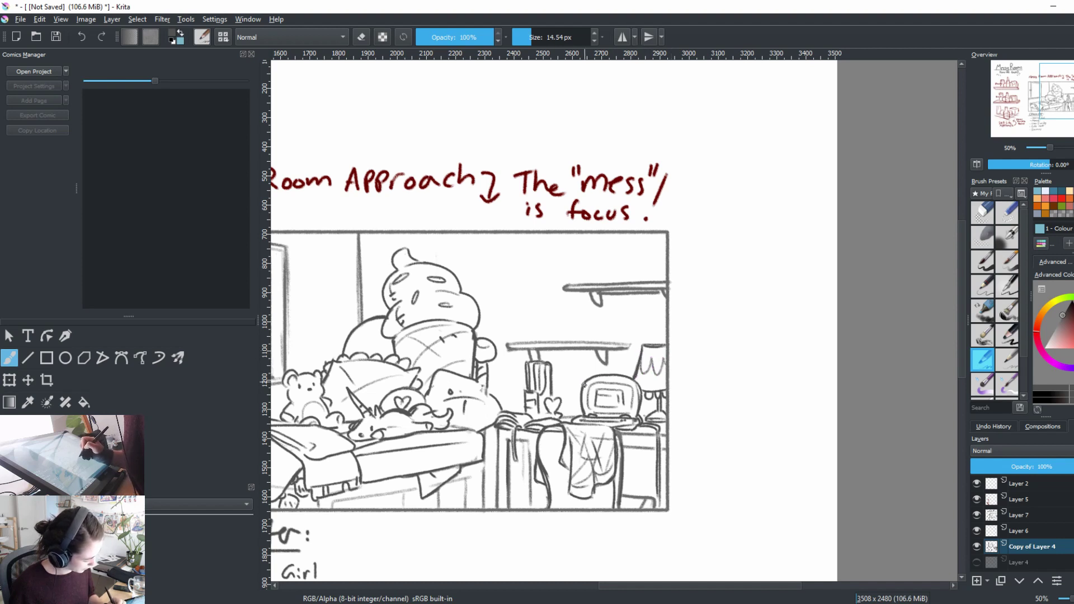
Step: Darken the lower shelf's top edge and draw picture frames and a heart-shaped photo holder on it
{"action": "left_click_drag", "start_coordinate": [512, 344], "coordinate": [610, 344]}
{"action": "key", "text": "ctrl+z"}
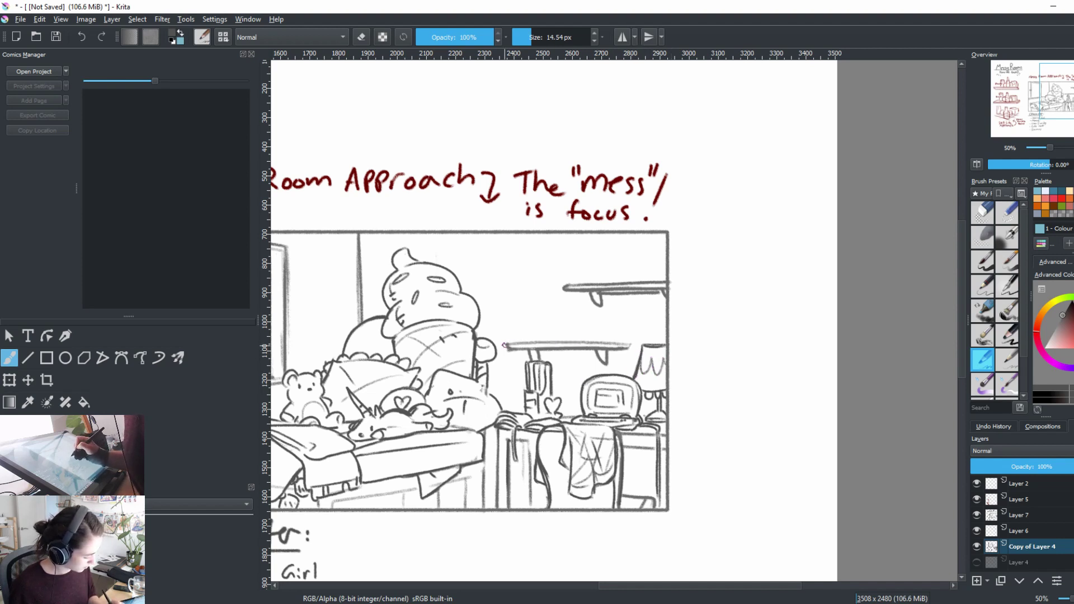
{"action": "left_click_drag", "start_coordinate": [508, 344], "coordinate": [621, 343]}
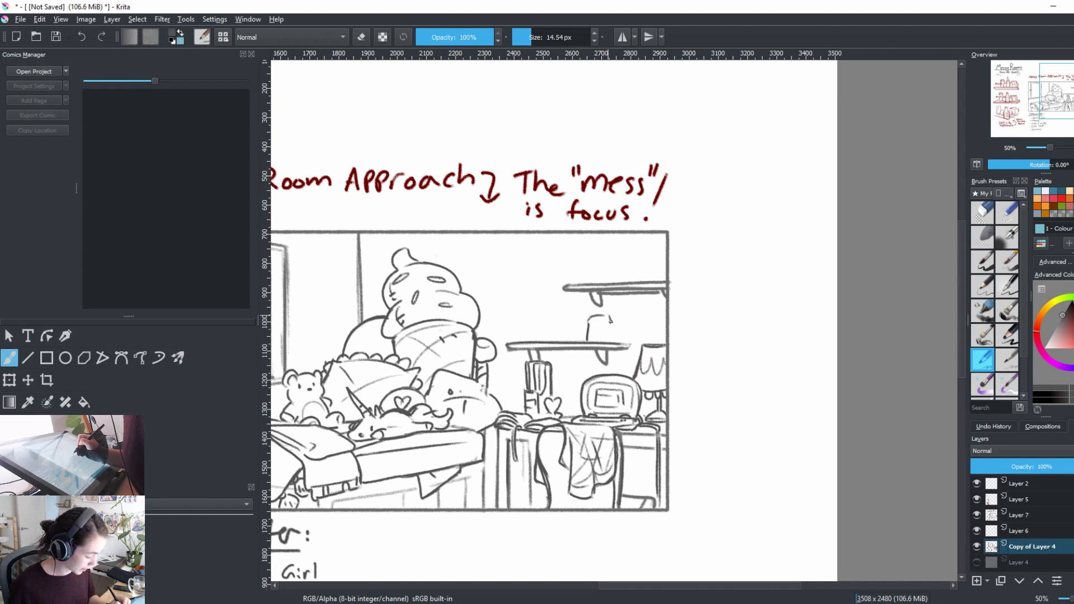
{"action": "left_click_drag", "start_coordinate": [592, 317], "coordinate": [603, 342]}
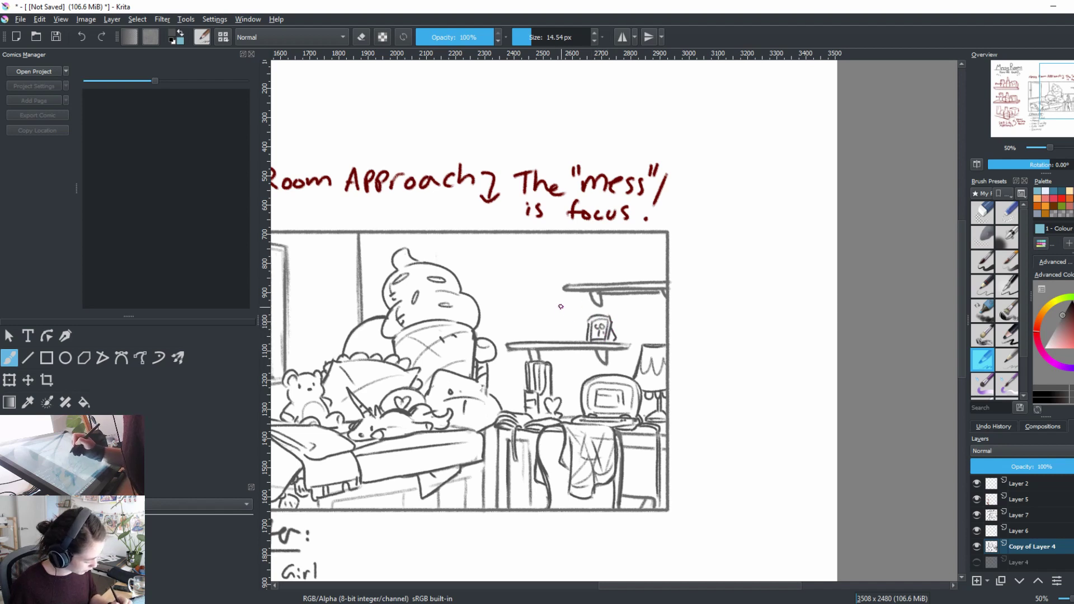
{"action": "mouse_move", "coordinate": [560, 306]}
{"action": "left_mouse_down"}
{"action": "mouse_move", "coordinate": [585, 301]}
{"action": "mouse_move", "coordinate": [579, 335]}
{"action": "mouse_move", "coordinate": [588, 299]}
{"action": "mouse_move", "coordinate": [585, 318]}
{"action": "left_mouse_up"}
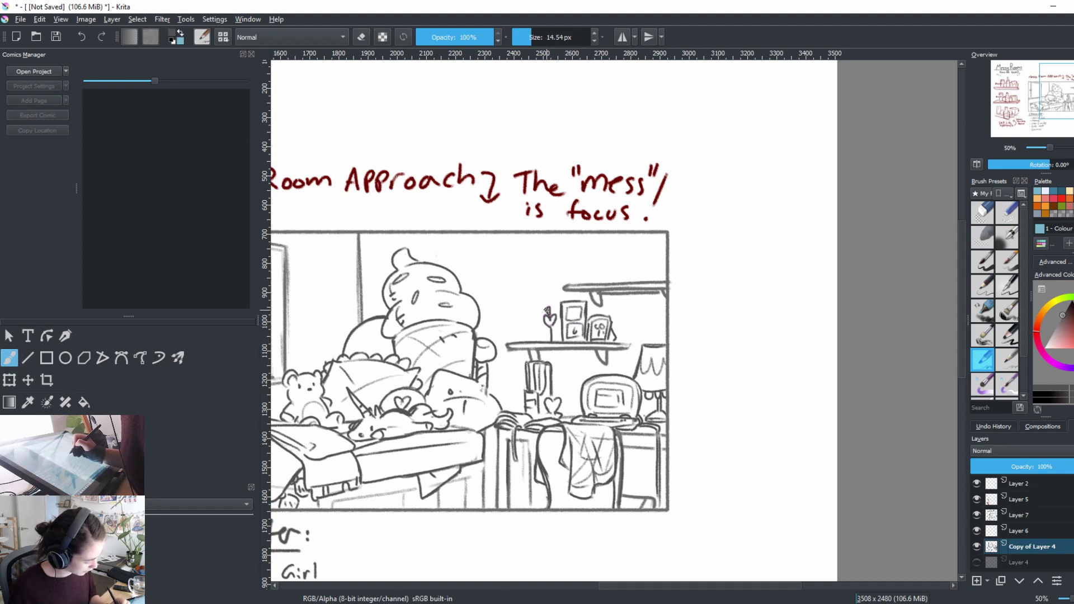
{"action": "mouse_move", "coordinate": [535, 299]}
{"action": "left_mouse_down"}
{"action": "mouse_move", "coordinate": [555, 303]}
{"action": "mouse_move", "coordinate": [529, 334]}
{"action": "left_mouse_up"}
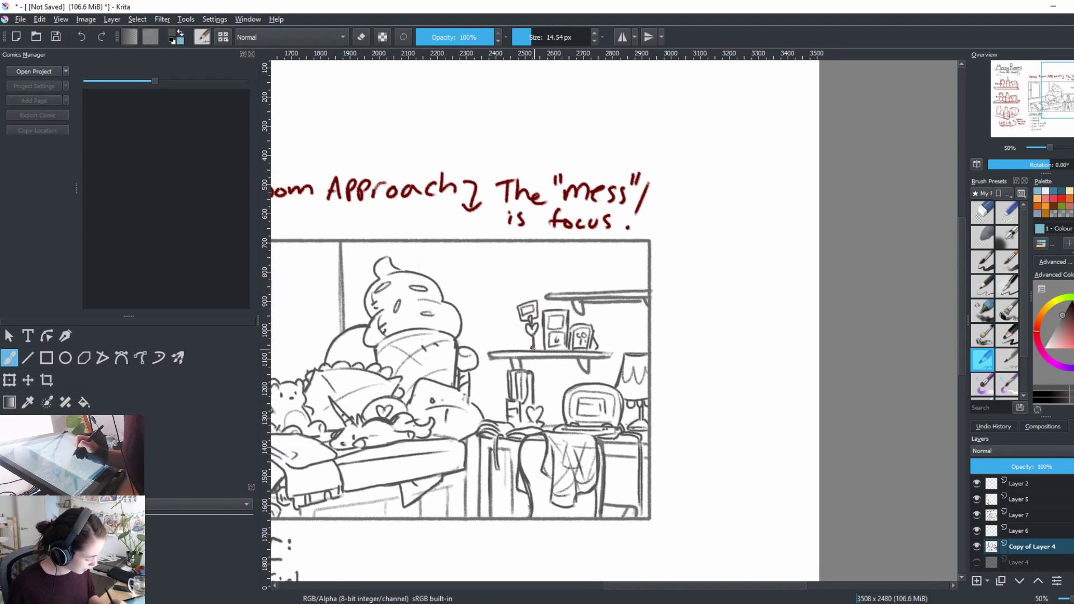
Step: Draw small notes pinned to the wall beneath the lower shelf and tidy the shelf's end
{"action": "key", "text": "e"}
{"action": "key", "text": "e"}
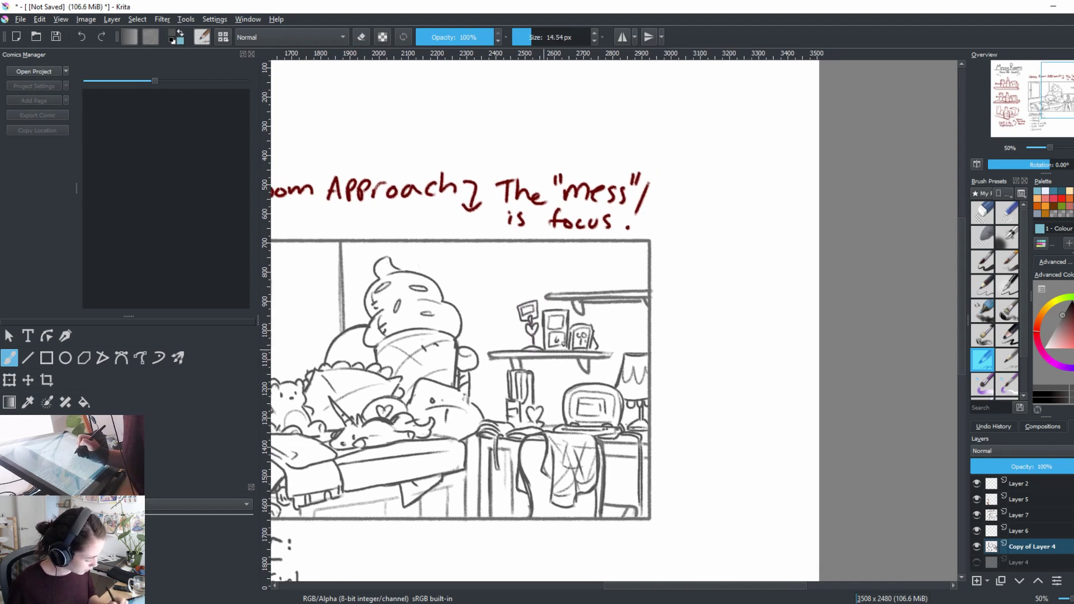
{"action": "mouse_move", "coordinate": [550, 380]}
{"action": "left_mouse_down"}
{"action": "mouse_move", "coordinate": [523, 367]}
{"action": "mouse_move", "coordinate": [535, 387]}
{"action": "mouse_move", "coordinate": [523, 390]}
{"action": "mouse_move", "coordinate": [526, 365]}
{"action": "mouse_move", "coordinate": [544, 370]}
{"action": "mouse_move", "coordinate": [536, 376]}
{"action": "mouse_move", "coordinate": [548, 385]}
{"action": "mouse_move", "coordinate": [529, 390]}
{"action": "mouse_move", "coordinate": [545, 377]}
{"action": "mouse_move", "coordinate": [546, 383]}
{"action": "left_mouse_up"}
{"action": "key", "text": "e"}
{"action": "key", "text": "e"}
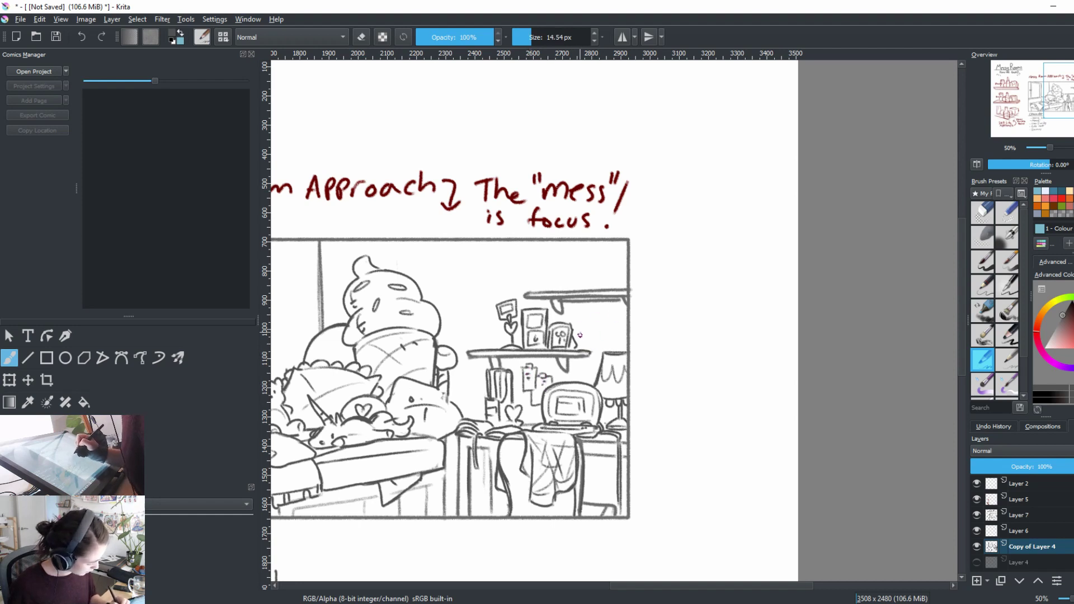
{"action": "key", "text": "e"}
{"action": "left_click_drag", "start_coordinate": [587, 349], "coordinate": [581, 353]}
{"action": "key", "text": "e"}
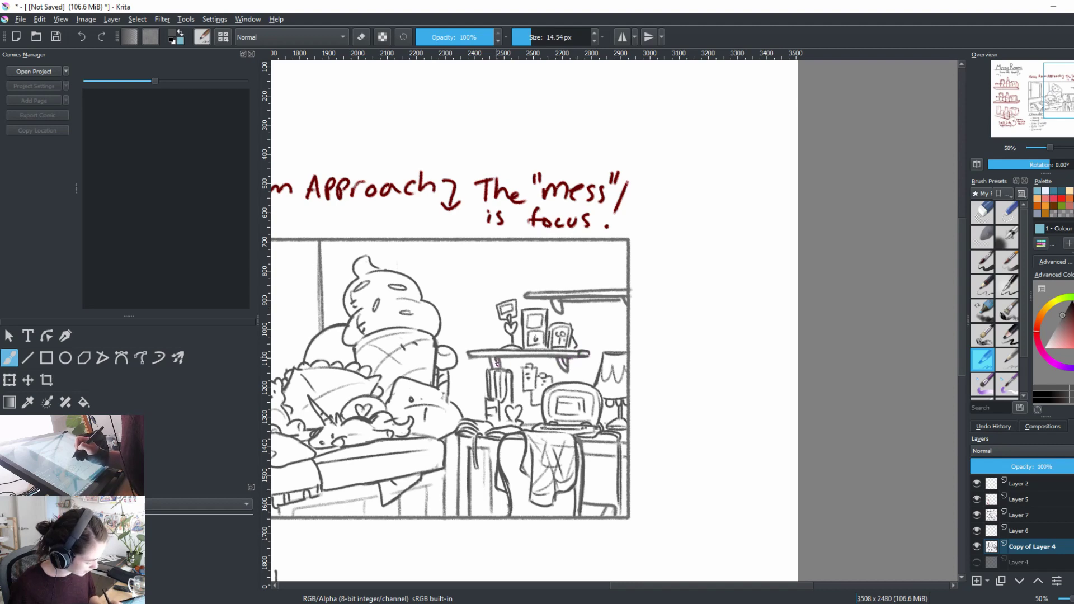
Step: Erase stray lines below the mattress corner nearest the desk and redraw that corner
{"action": "left_click_drag", "start_coordinate": [665, 396], "coordinate": [740, 367]}
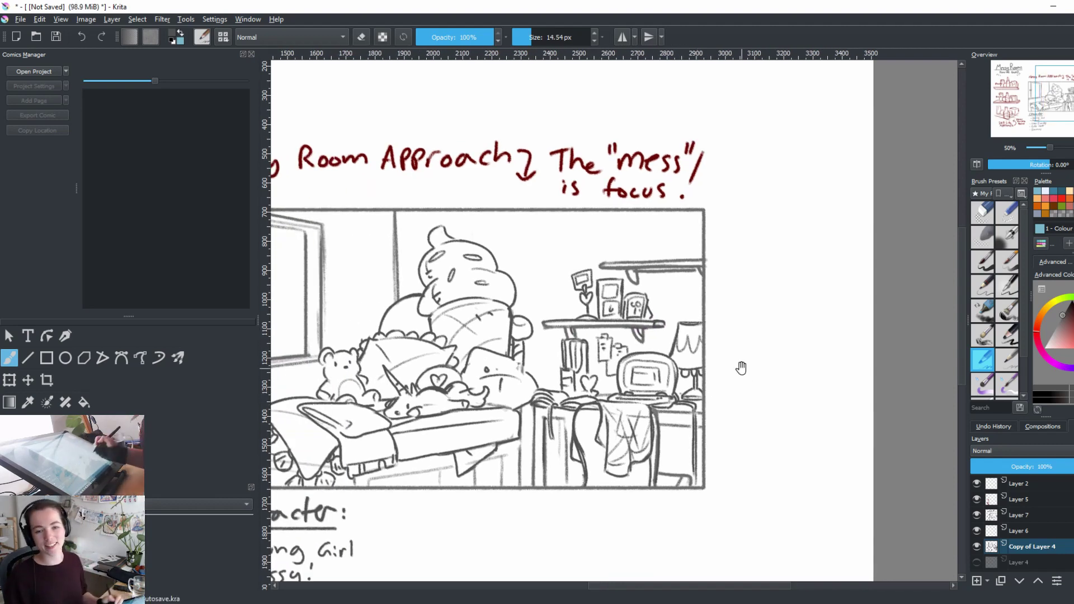
{"action": "left_click_drag", "start_coordinate": [669, 467], "coordinate": [732, 444]}
{"action": "left_click_drag", "start_coordinate": [748, 480], "coordinate": [795, 477]}
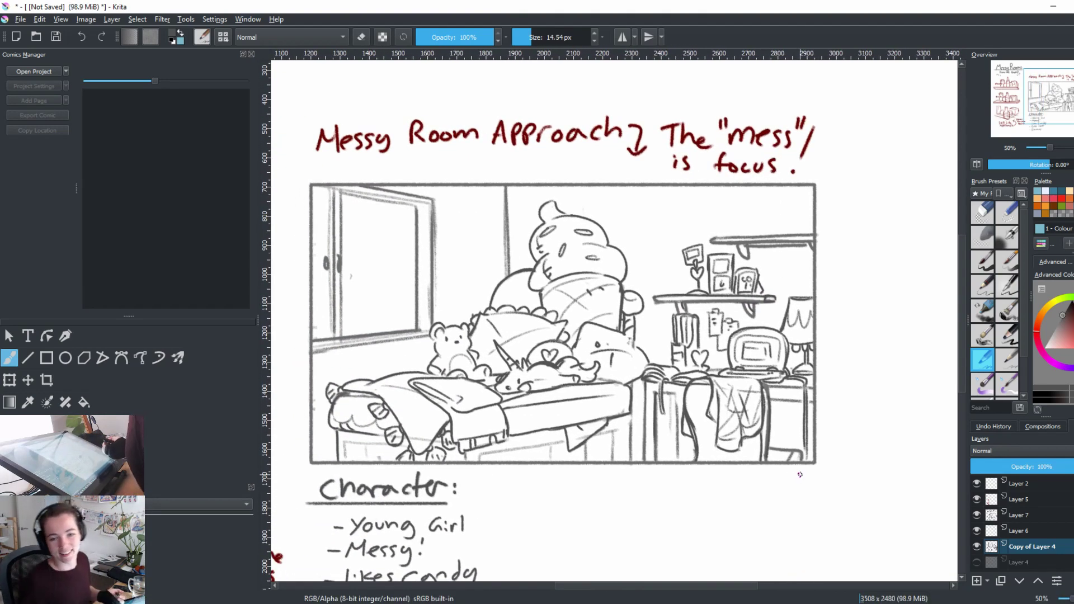
{"action": "left_click_drag", "start_coordinate": [707, 472], "coordinate": [756, 464]}
{"action": "key", "text": "e"}
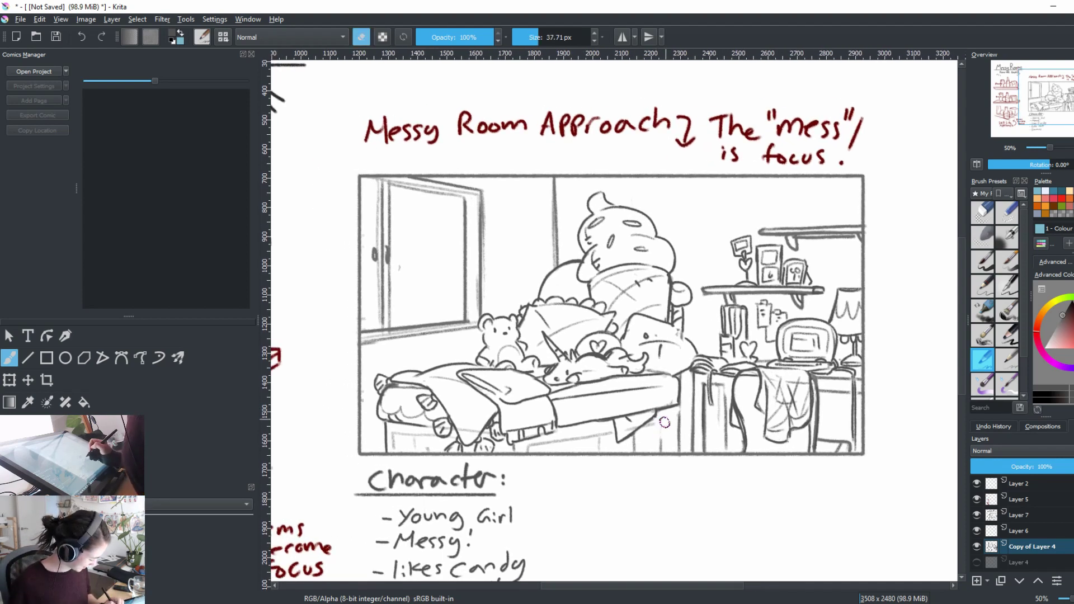
{"action": "mouse_move", "coordinate": [665, 422]}
{"action": "left_mouse_down"}
{"action": "mouse_move", "coordinate": [682, 400]}
{"action": "mouse_move", "coordinate": [678, 440]}
{"action": "mouse_move", "coordinate": [671, 412]}
{"action": "left_mouse_up"}
{"action": "key", "text": "e"}
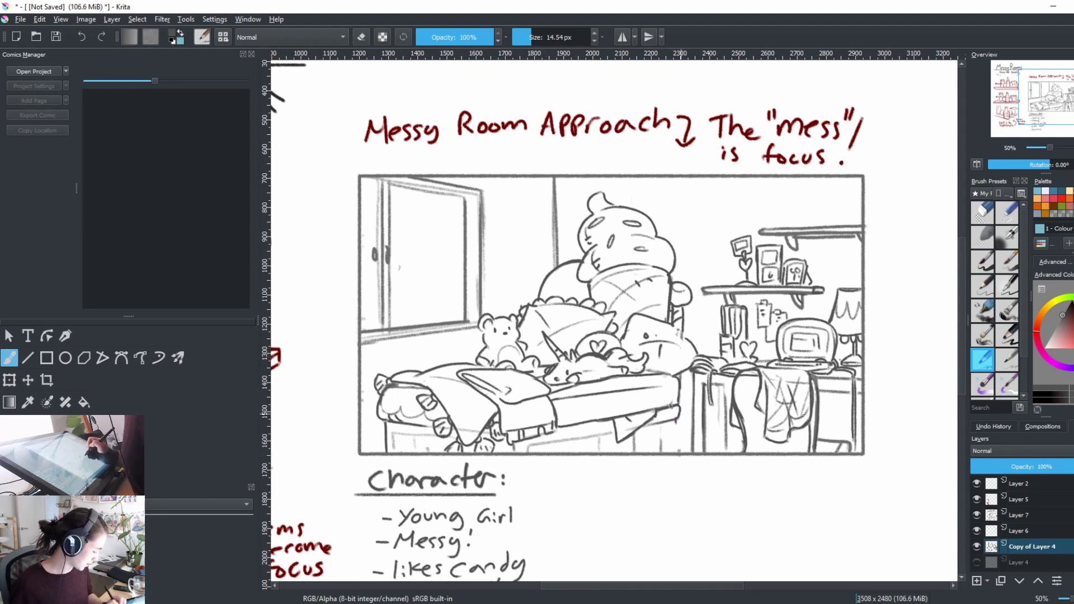
Step: Draw the bed's leg below the mattress corner beside the desk, cleaning up the lines around it
{"action": "key", "text": "e"}
{"action": "key", "text": "e"}
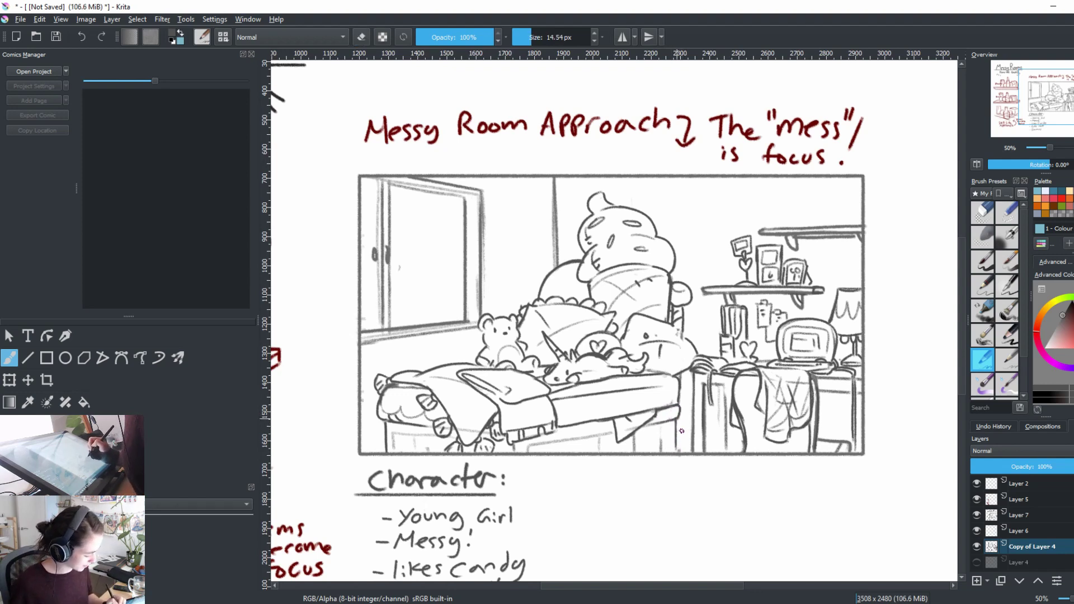
{"action": "key", "text": "e"}
{"action": "key", "text": "e"}
{"action": "left_click_drag", "start_coordinate": [665, 426], "coordinate": [667, 439]}
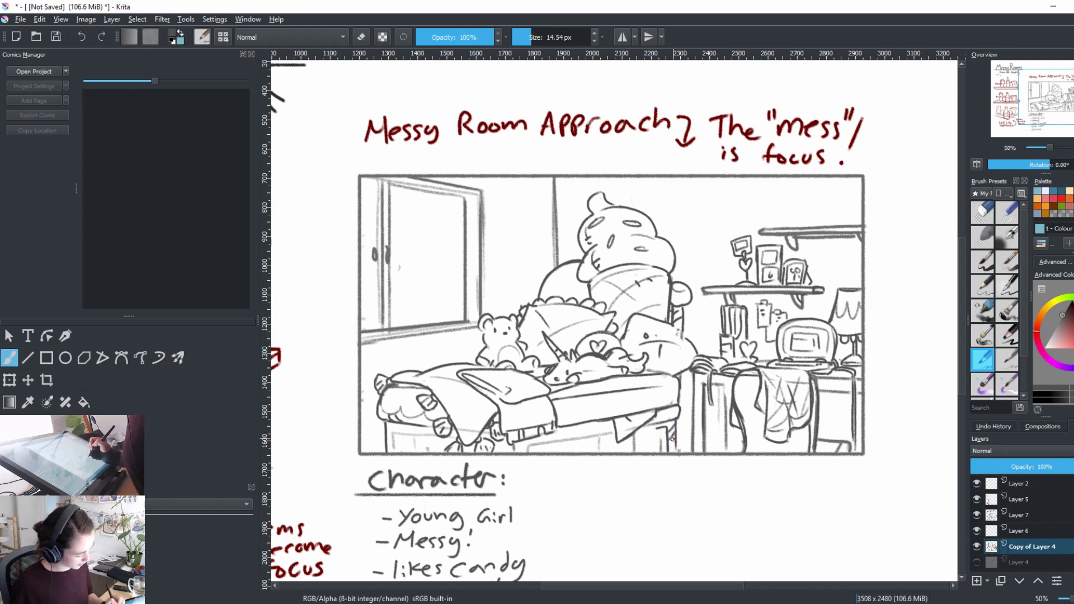
{"action": "key", "text": "e"}
{"action": "key", "text": "e"}
{"action": "mouse_move", "coordinate": [668, 430]}
{"action": "left_mouse_down"}
{"action": "mouse_move", "coordinate": [667, 452]}
{"action": "mouse_move", "coordinate": [661, 428]}
{"action": "mouse_move", "coordinate": [690, 427]}
{"action": "mouse_move", "coordinate": [676, 453]}
{"action": "left_mouse_up"}
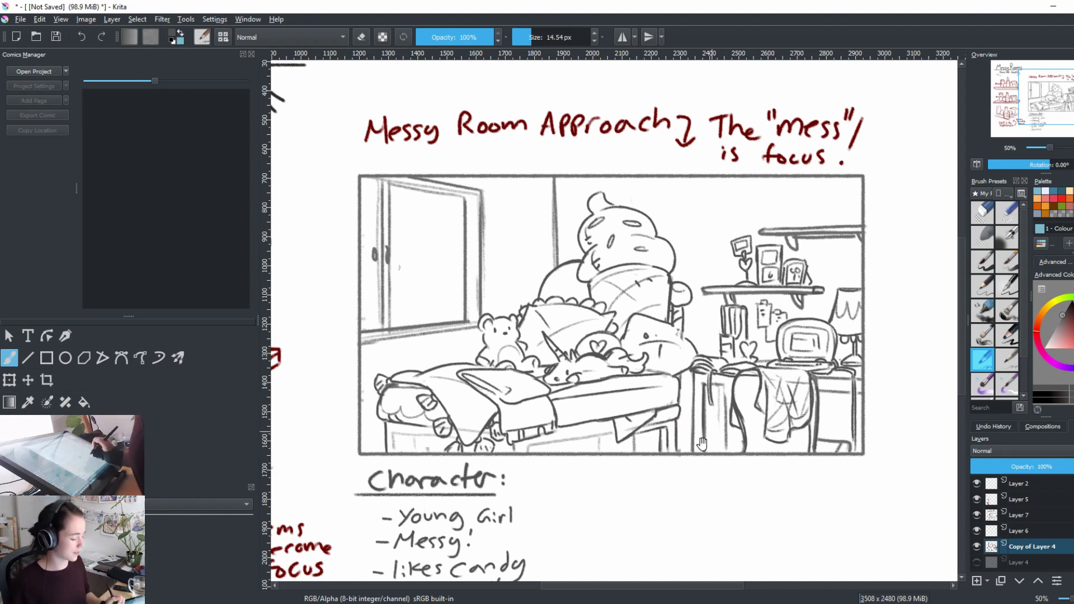
Step: Draw curved stripes on the round cushion behind the ice-cream plush
{"action": "left_click_drag", "start_coordinate": [702, 419], "coordinate": [730, 453]}
{"action": "mouse_move", "coordinate": [588, 302]}
{"action": "left_mouse_down"}
{"action": "mouse_move", "coordinate": [598, 334]}
{"action": "mouse_move", "coordinate": [581, 326]}
{"action": "left_mouse_up"}
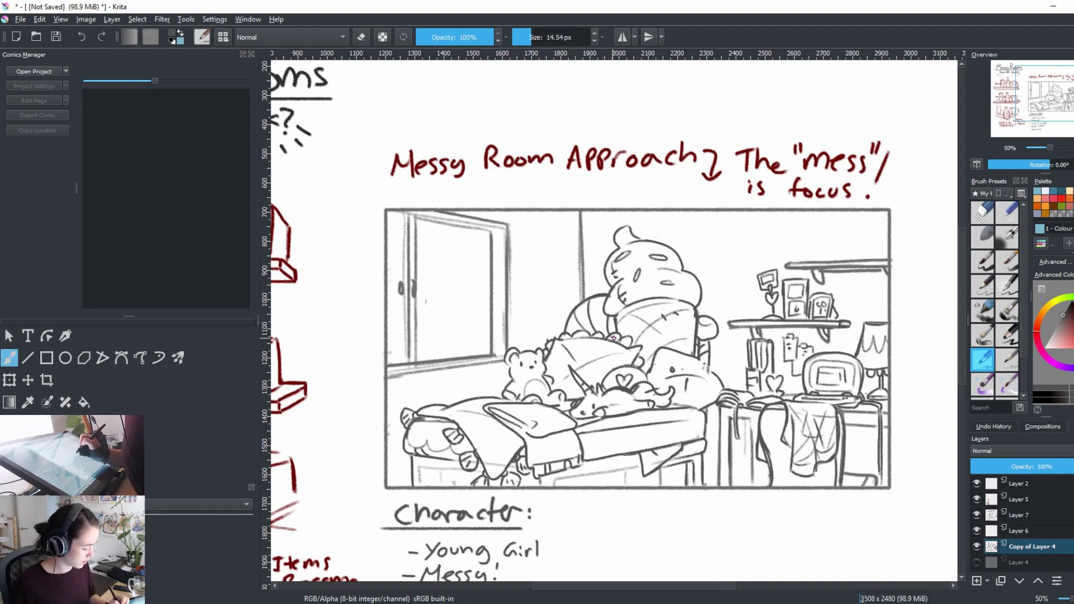
{"action": "left_click_drag", "start_coordinate": [683, 407], "coordinate": [621, 440]}
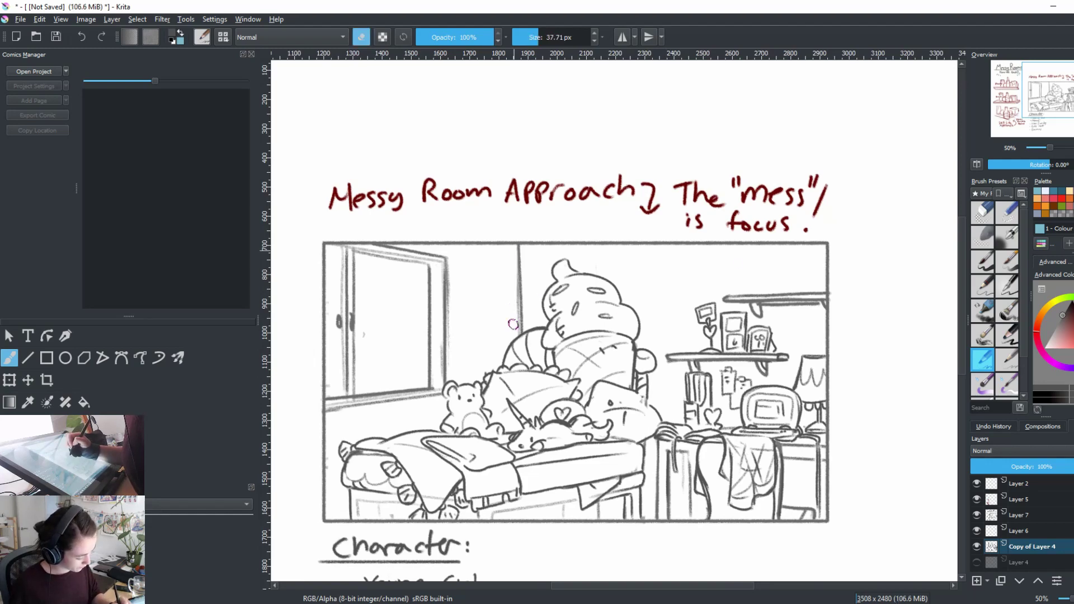
{"action": "left_click_drag", "start_coordinate": [382, 253], "coordinate": [549, 246]}
{"action": "key", "text": "e"}
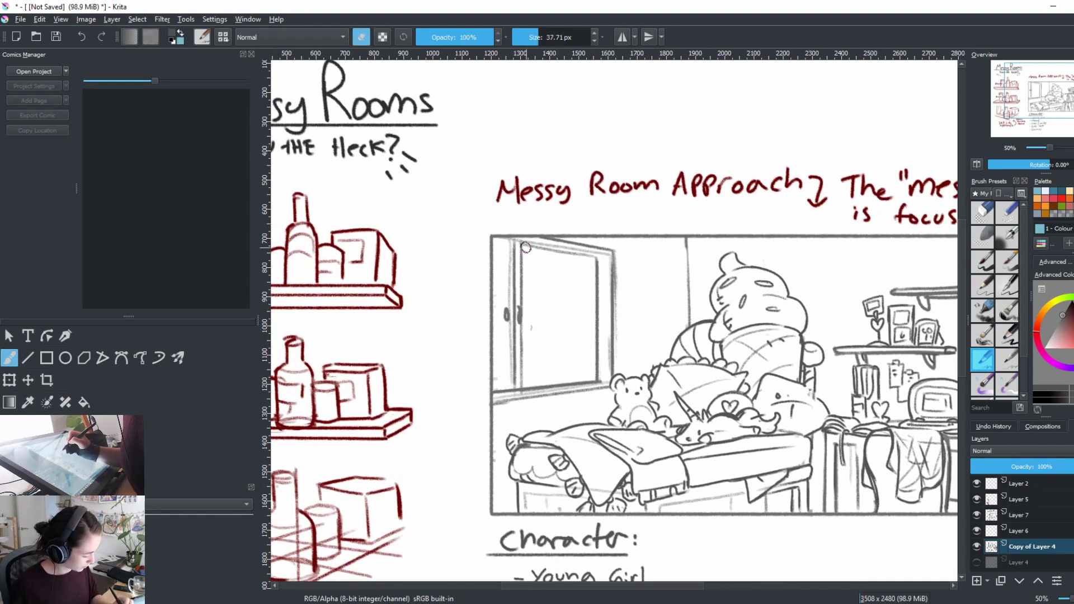
Step: Draw a scalloped valance across the top of the window and the curved inner edge of a tied-back curtain
{"action": "key", "text": "e"}
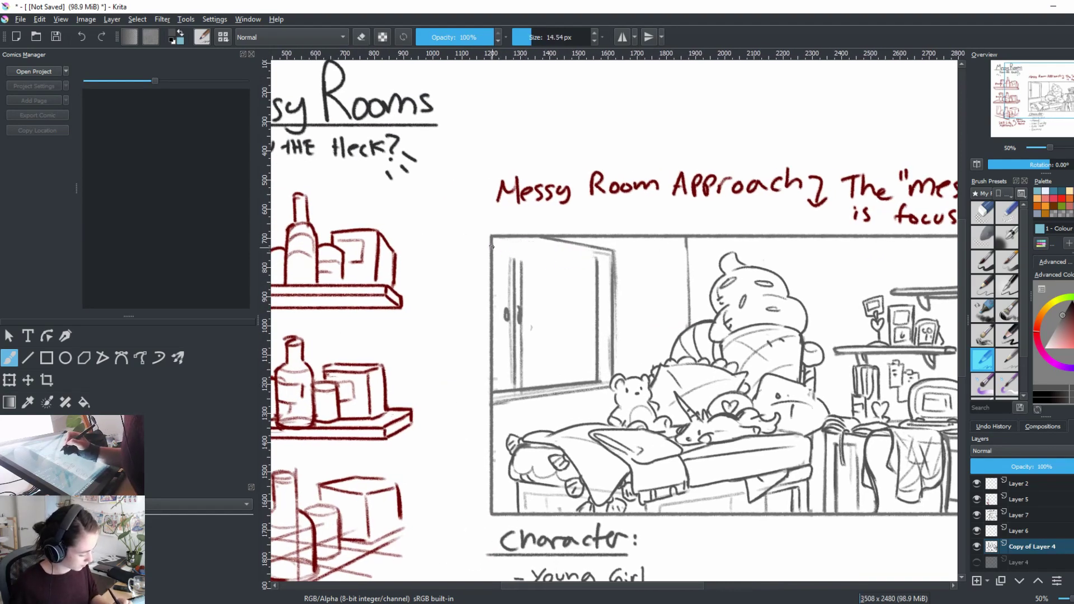
{"action": "mouse_move", "coordinate": [491, 255]}
{"action": "left_mouse_down"}
{"action": "mouse_move", "coordinate": [530, 246]}
{"action": "mouse_move", "coordinate": [516, 246]}
{"action": "mouse_move", "coordinate": [576, 261]}
{"action": "mouse_move", "coordinate": [575, 306]}
{"action": "mouse_move", "coordinate": [597, 339]}
{"action": "left_mouse_up"}
{"action": "key", "text": "ctrl+z"}
{"action": "key", "text": "ctrl+z"}
{"action": "key", "text": "e"}
{"action": "key", "text": "e"}
{"action": "key", "text": "e"}
{"action": "key", "text": "e"}
{"action": "key", "text": "e"}
{"action": "key", "text": "e"}
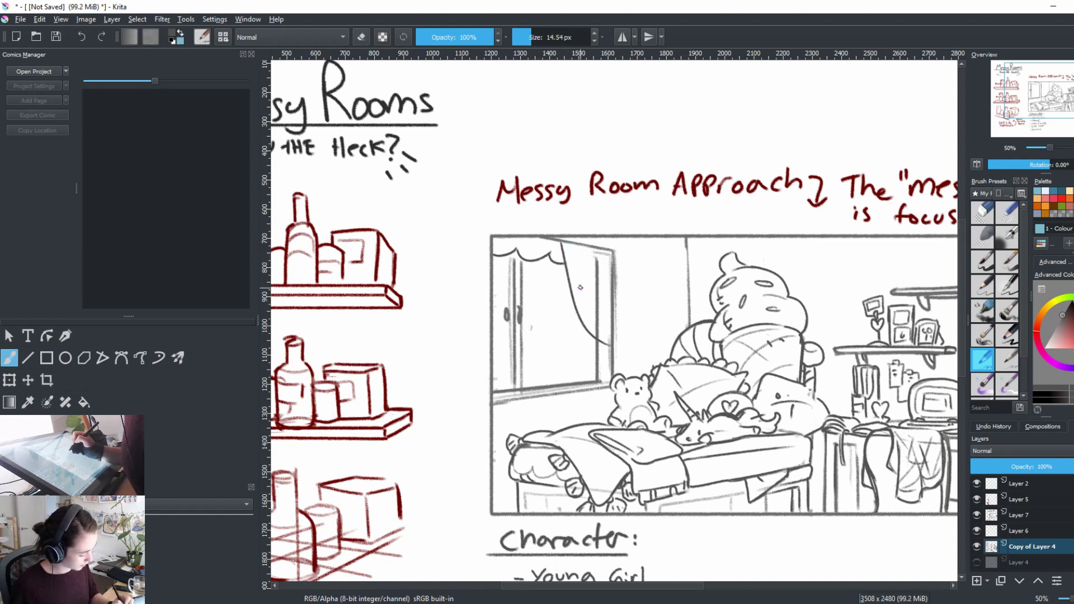
Step: Erase the window frame lines showing through the curtain and add small gathers along the valance's top edge
{"action": "key", "text": "e"}
{"action": "mouse_move", "coordinate": [589, 261]}
{"action": "left_mouse_down"}
{"action": "mouse_move", "coordinate": [604, 298]}
{"action": "mouse_move", "coordinate": [604, 270]}
{"action": "left_mouse_up"}
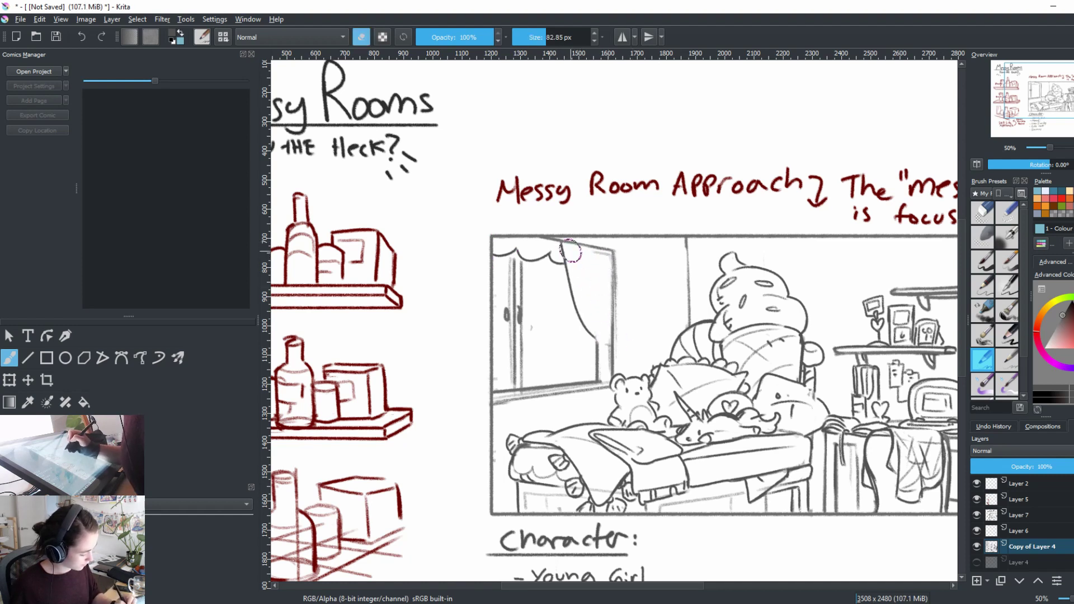
{"action": "key", "text": "e"}
{"action": "key", "text": "e"}
{"action": "key", "text": "e"}
{"action": "left_click_drag", "start_coordinate": [518, 235], "coordinate": [558, 245]}
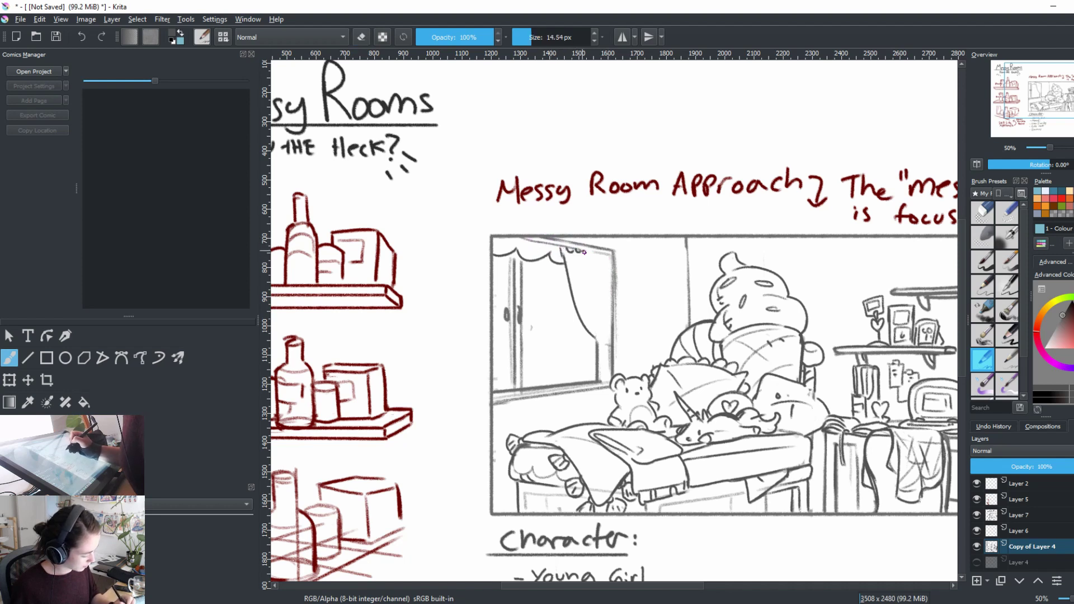
Step: Draw long fold lines down the curtain's upper part and erase the frame lines crossing it
{"action": "mouse_move", "coordinate": [579, 249]}
{"action": "left_mouse_down"}
{"action": "mouse_move", "coordinate": [591, 318]}
{"action": "mouse_move", "coordinate": [590, 265]}
{"action": "mouse_move", "coordinate": [604, 313]}
{"action": "mouse_move", "coordinate": [587, 257]}
{"action": "mouse_move", "coordinate": [599, 259]}
{"action": "mouse_move", "coordinate": [607, 318]}
{"action": "left_mouse_up"}
{"action": "key", "text": "e"}
{"action": "mouse_move", "coordinate": [604, 275]}
{"action": "left_mouse_down"}
{"action": "mouse_move", "coordinate": [606, 338]}
{"action": "mouse_move", "coordinate": [595, 368]}
{"action": "mouse_move", "coordinate": [595, 349]}
{"action": "mouse_move", "coordinate": [582, 359]}
{"action": "mouse_move", "coordinate": [594, 354]}
{"action": "mouse_move", "coordinate": [589, 391]}
{"action": "left_mouse_up"}
{"action": "key", "text": "e"}
Step: Draw the curtain's lower part flaring out below the tie down to the windowsill
{"action": "left_click_drag", "start_coordinate": [594, 339], "coordinate": [582, 386]}
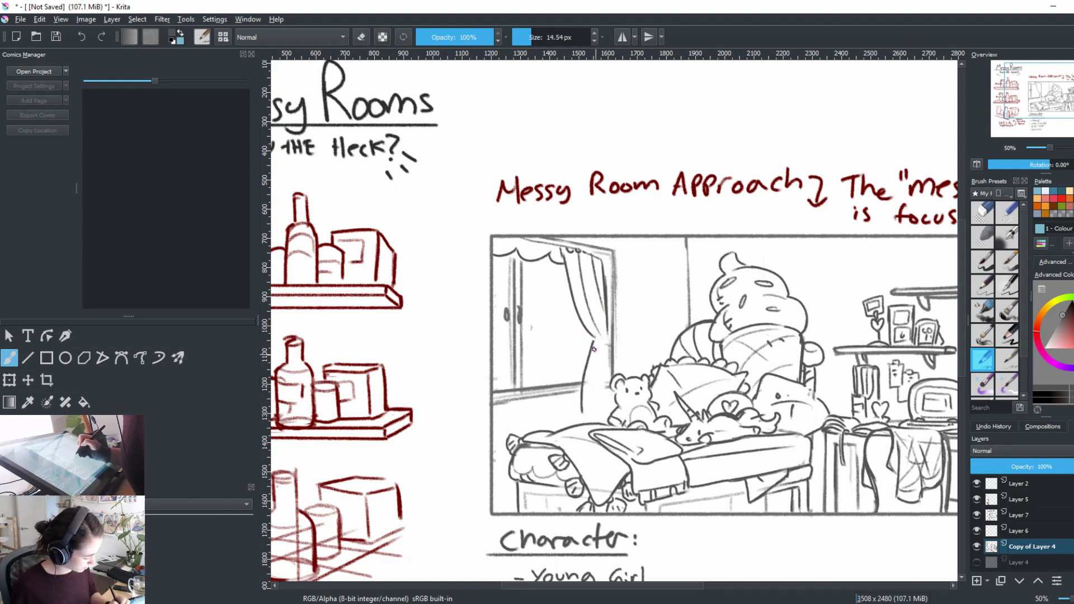
{"action": "left_click_drag", "start_coordinate": [594, 338], "coordinate": [582, 386]}
{"action": "key", "text": "ctrl+z"}
{"action": "mouse_move", "coordinate": [594, 338]}
{"action": "left_mouse_down"}
{"action": "mouse_move", "coordinate": [582, 386]}
{"action": "mouse_move", "coordinate": [593, 414]}
{"action": "left_mouse_up"}
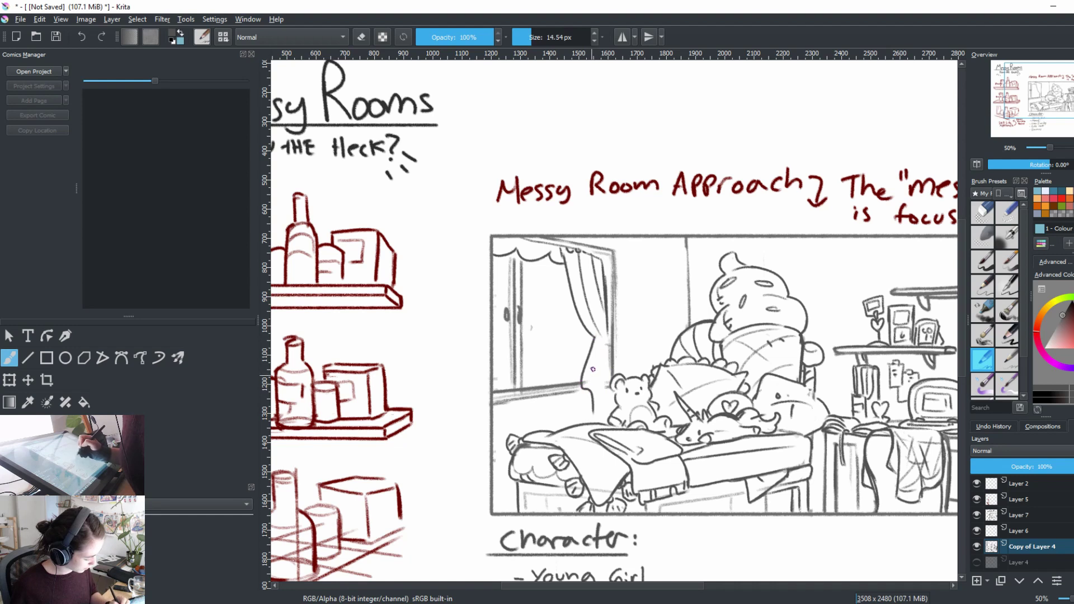
{"action": "mouse_move", "coordinate": [596, 342]}
{"action": "left_mouse_down"}
{"action": "mouse_move", "coordinate": [589, 373]}
{"action": "mouse_move", "coordinate": [602, 406]}
{"action": "left_mouse_up"}
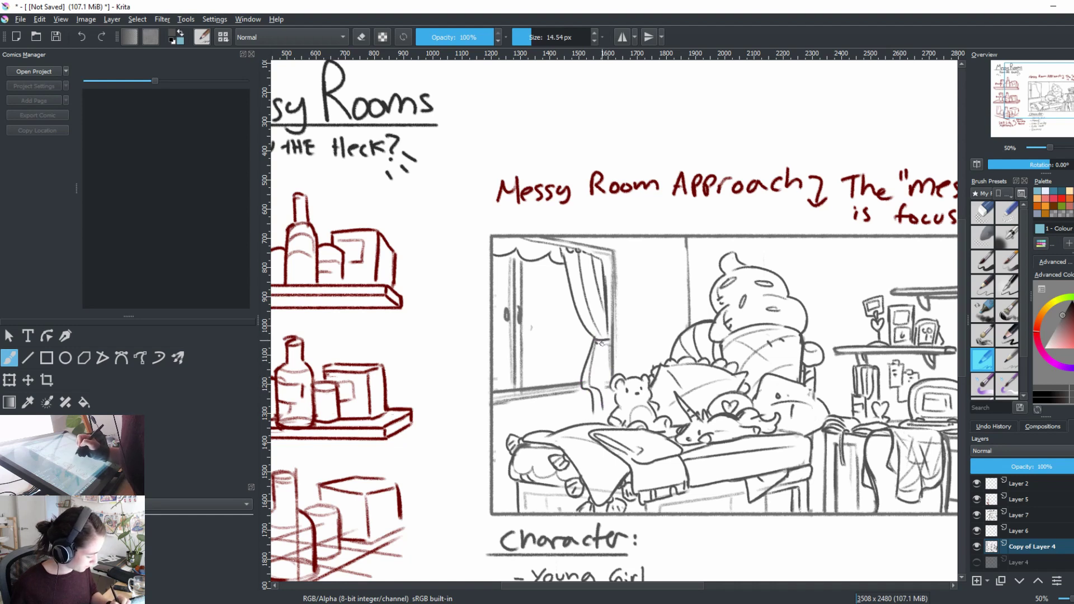
Step: Draw a bow tying the curtain back and clean up the folds and outline around it
{"action": "key", "text": "e"}
{"action": "key", "text": "e"}
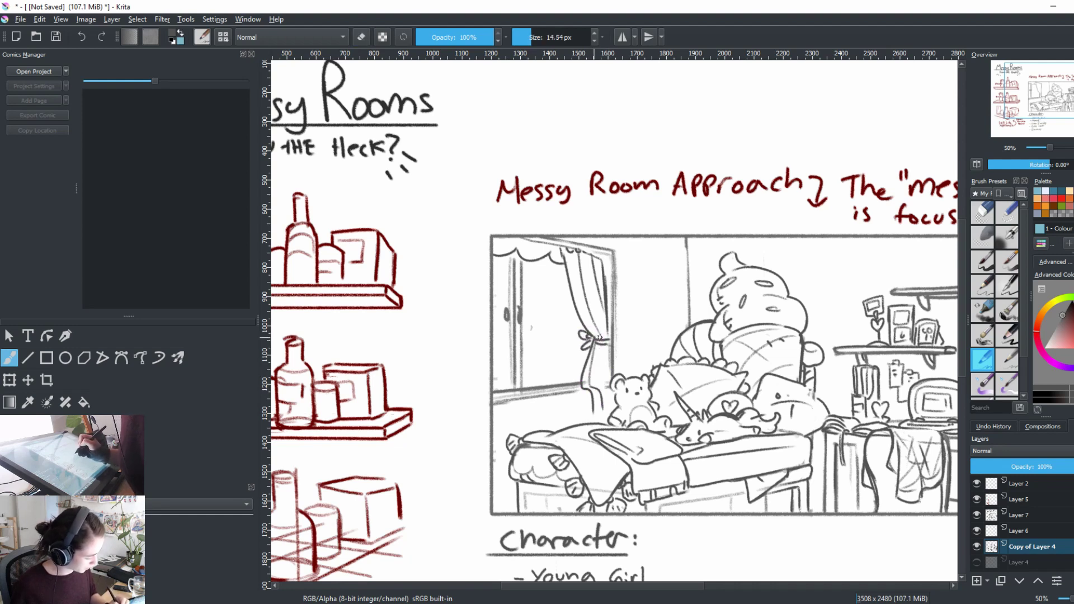
{"action": "left_click_drag", "start_coordinate": [603, 308], "coordinate": [606, 377]}
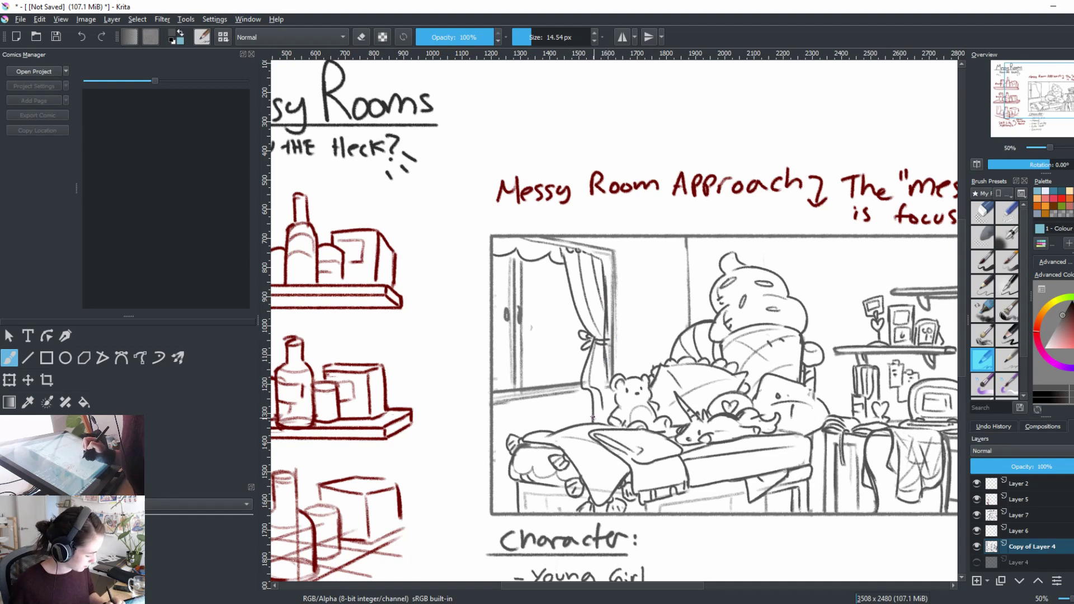
{"action": "key", "text": "e"}
{"action": "key", "text": "e"}
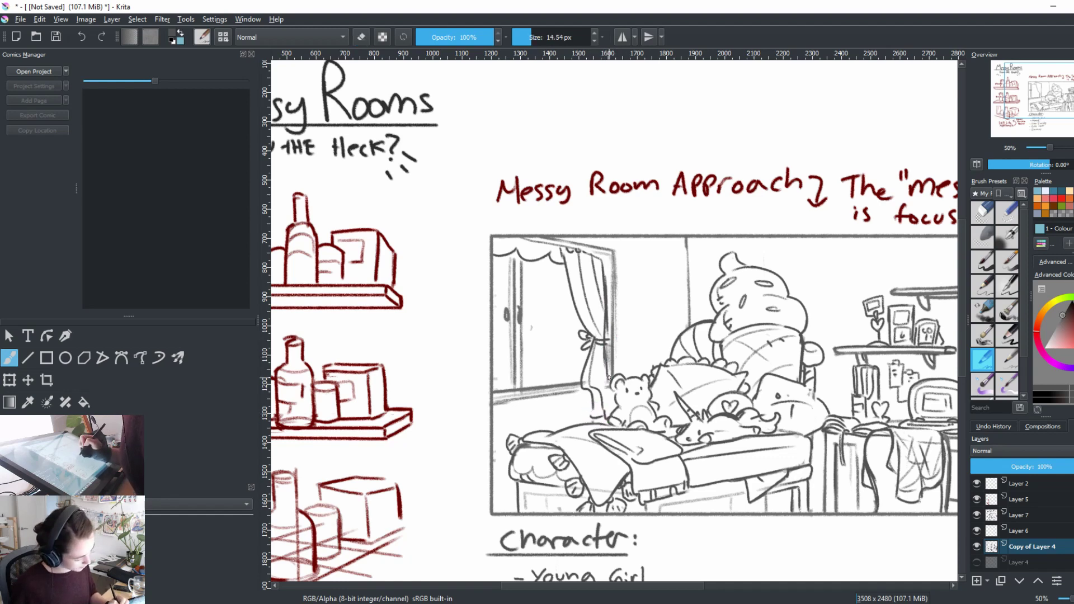
Step: Add finishing fold lines to the curtain beneath the valance
{"action": "left_click_drag", "start_coordinate": [609, 378], "coordinate": [675, 395]}
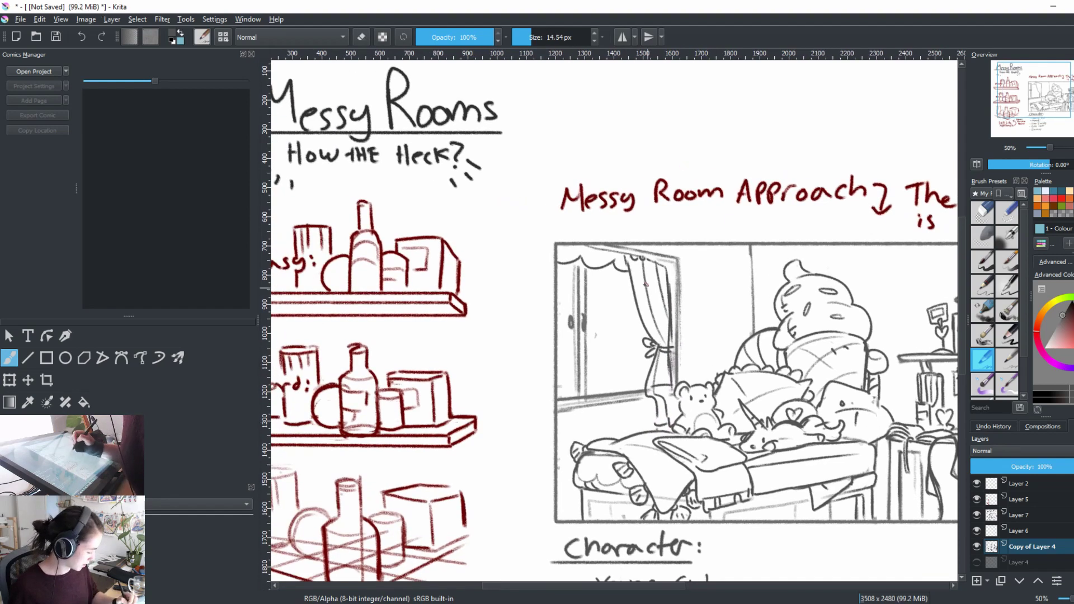
{"action": "left_click_drag", "start_coordinate": [632, 258], "coordinate": [668, 330]}
{"action": "key", "text": "ctrl+z"}
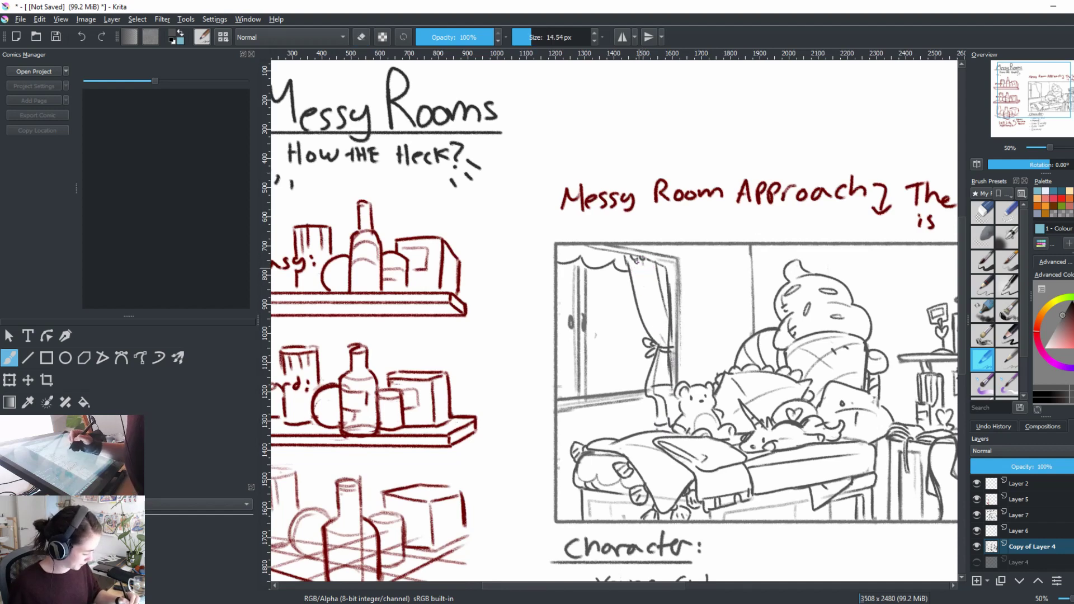
{"action": "mouse_move", "coordinate": [634, 259]}
{"action": "left_mouse_down"}
{"action": "mouse_move", "coordinate": [668, 325]}
{"action": "mouse_move", "coordinate": [647, 330]}
{"action": "mouse_move", "coordinate": [656, 387]}
{"action": "left_mouse_up"}
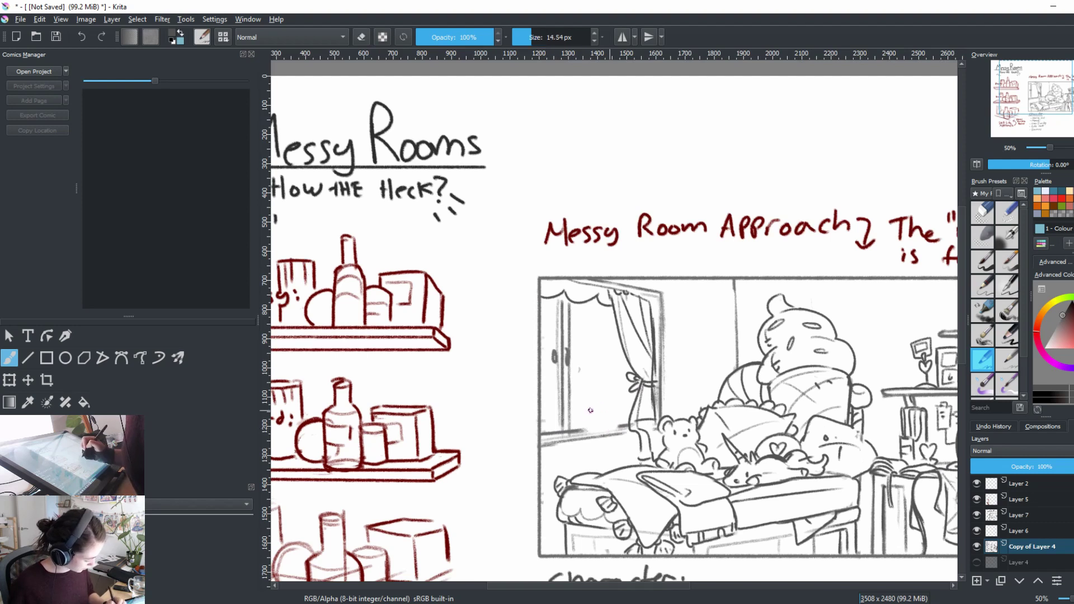
Step: Draw a potted plant with a large round flower and leaves on the windowsill, clearing the window lines around its pot
{"action": "mouse_move", "coordinate": [582, 402]}
{"action": "left_mouse_down"}
{"action": "mouse_move", "coordinate": [586, 429]}
{"action": "mouse_move", "coordinate": [588, 406]}
{"action": "mouse_move", "coordinate": [617, 398]}
{"action": "mouse_move", "coordinate": [613, 424]}
{"action": "mouse_move", "coordinate": [593, 427]}
{"action": "left_mouse_up"}
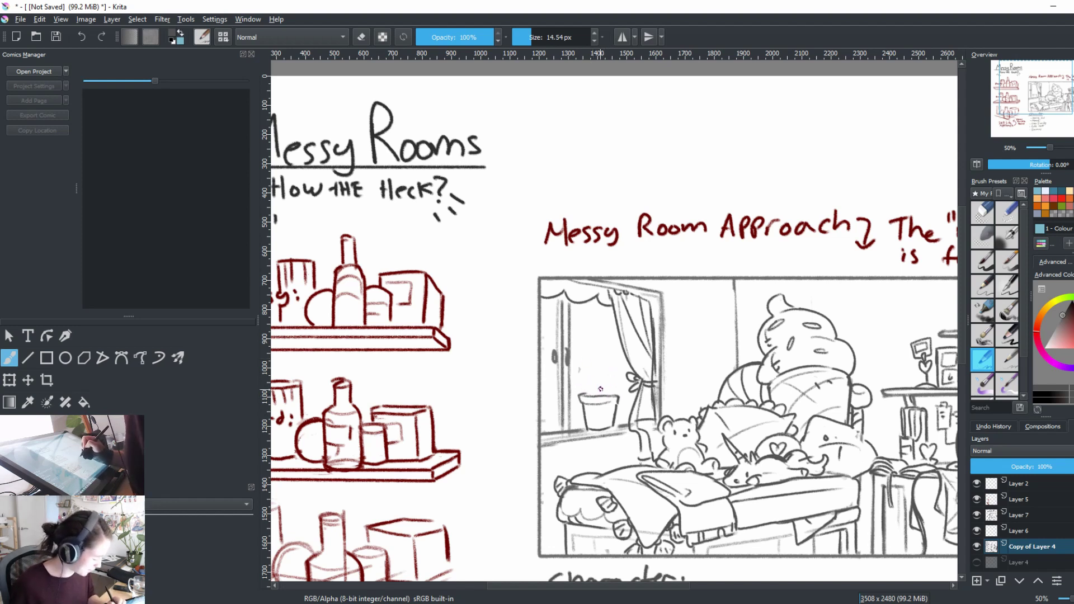
{"action": "left_click_drag", "start_coordinate": [594, 365], "coordinate": [596, 391]}
{"action": "mouse_move", "coordinate": [596, 349]}
{"action": "left_mouse_down"}
{"action": "mouse_move", "coordinate": [586, 336]}
{"action": "mouse_move", "coordinate": [604, 373]}
{"action": "mouse_move", "coordinate": [608, 346]}
{"action": "mouse_move", "coordinate": [592, 368]}
{"action": "mouse_move", "coordinate": [586, 335]}
{"action": "mouse_move", "coordinate": [615, 362]}
{"action": "mouse_move", "coordinate": [607, 371]}
{"action": "mouse_move", "coordinate": [600, 354]}
{"action": "mouse_move", "coordinate": [591, 394]}
{"action": "mouse_move", "coordinate": [577, 358]}
{"action": "left_mouse_up"}
{"action": "key", "text": "ctrl+z"}
{"action": "key", "text": "ctrl+z"}
{"action": "left_click_drag", "start_coordinate": [594, 396], "coordinate": [609, 386]}
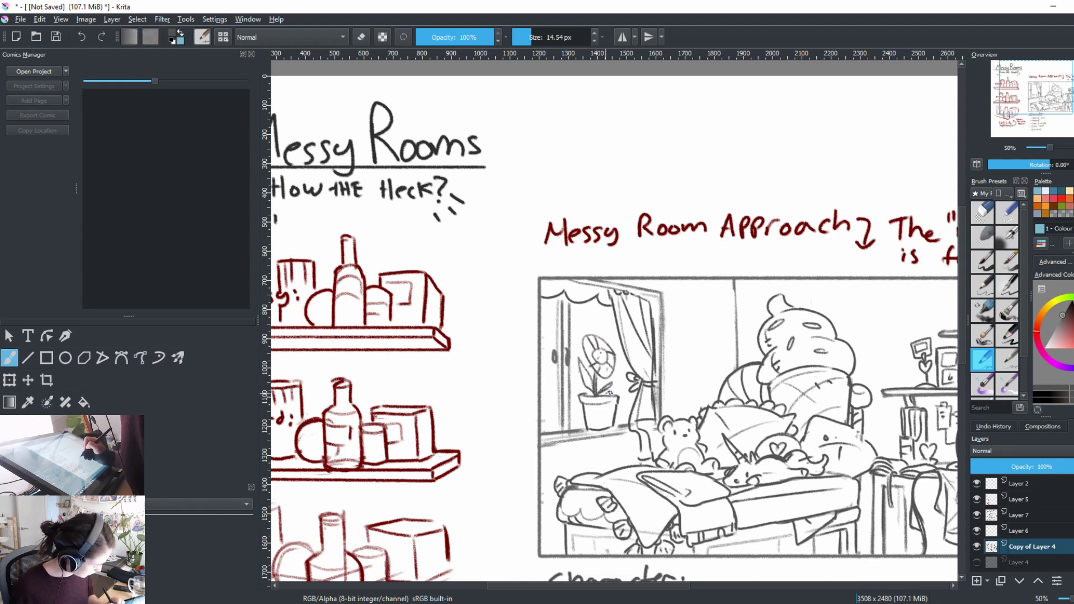
{"action": "key", "text": "e"}
{"action": "mouse_move", "coordinate": [584, 436]}
{"action": "left_mouse_down"}
{"action": "mouse_move", "coordinate": [571, 417]}
{"action": "mouse_move", "coordinate": [583, 416]}
{"action": "left_mouse_up"}
{"action": "key", "text": "e"}
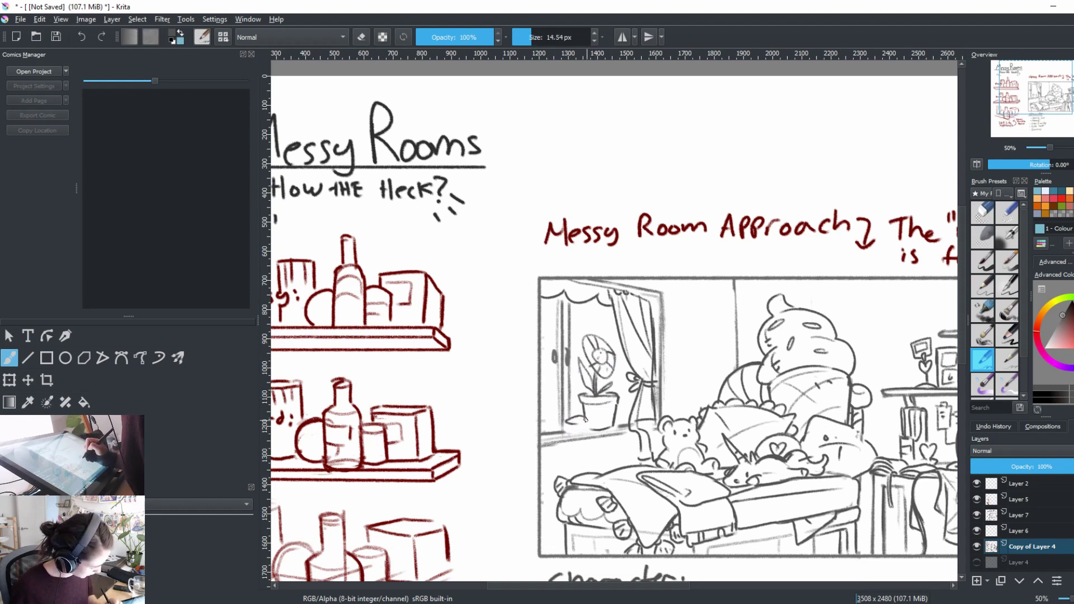
Step: Draw a small rectangular planter box on the windowsill beside the flower pot
{"action": "key", "text": "e"}
{"action": "key", "text": "e"}
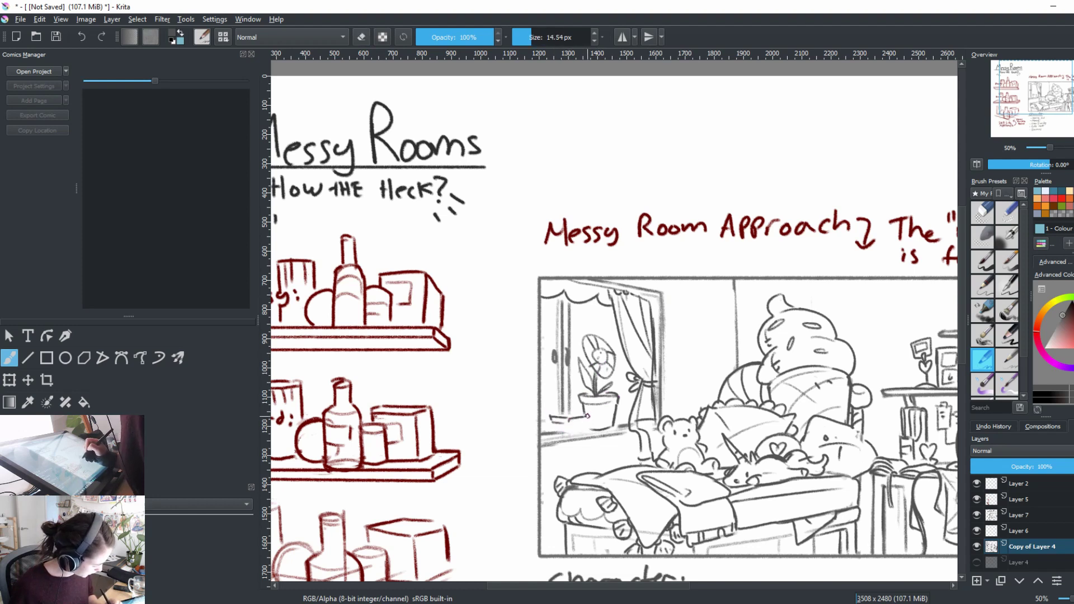
{"action": "key", "text": "e"}
{"action": "key", "text": "e"}
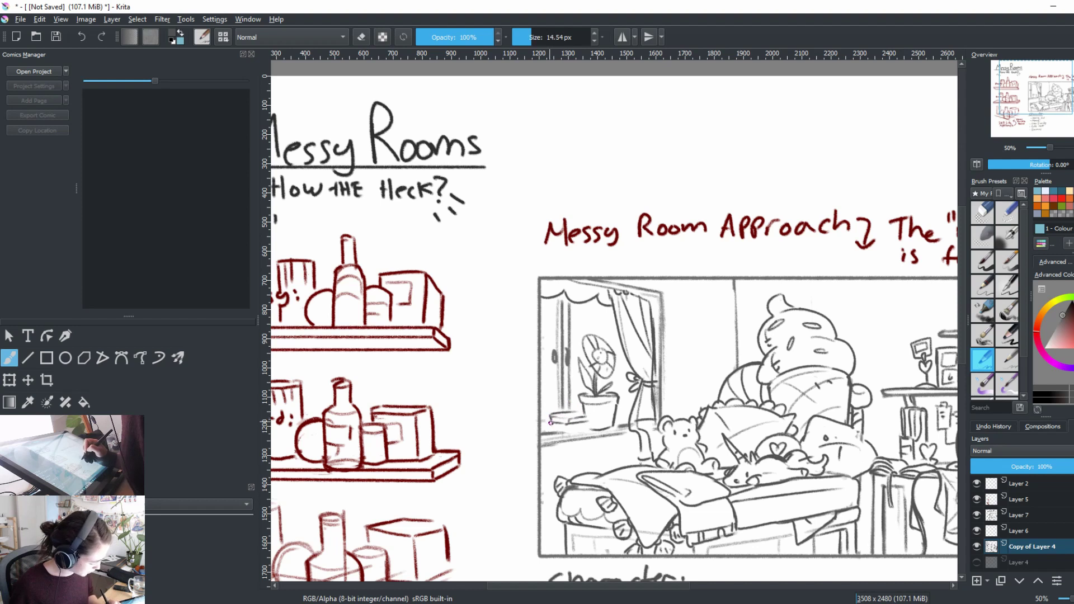
{"action": "left_click_drag", "start_coordinate": [550, 423], "coordinate": [565, 431]}
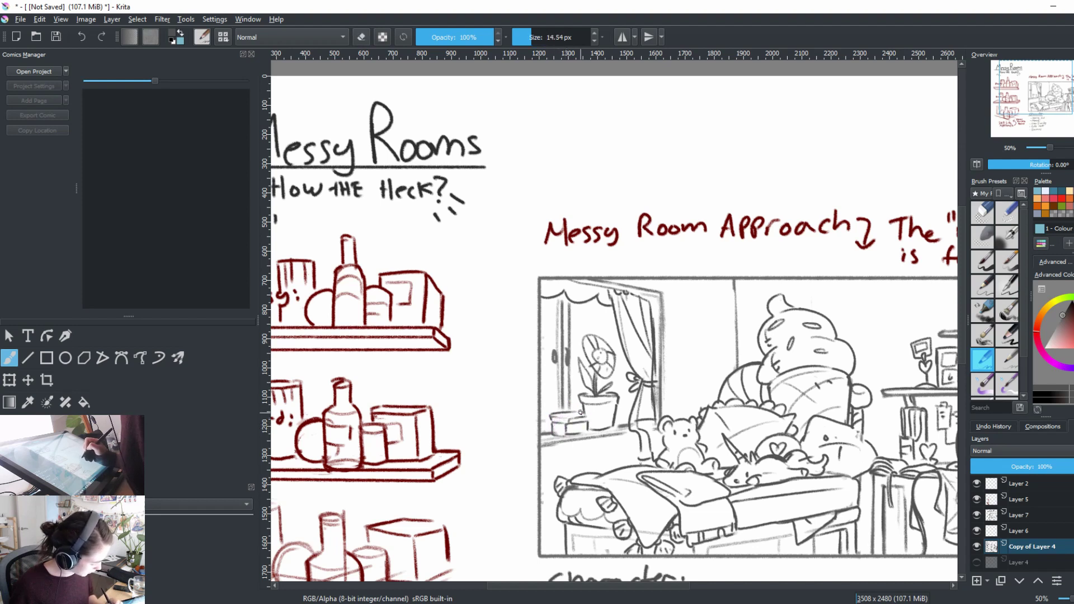
Step: Erase the lines above the rectangular planter and draw small leafy plants growing out of it
{"action": "key", "text": "e"}
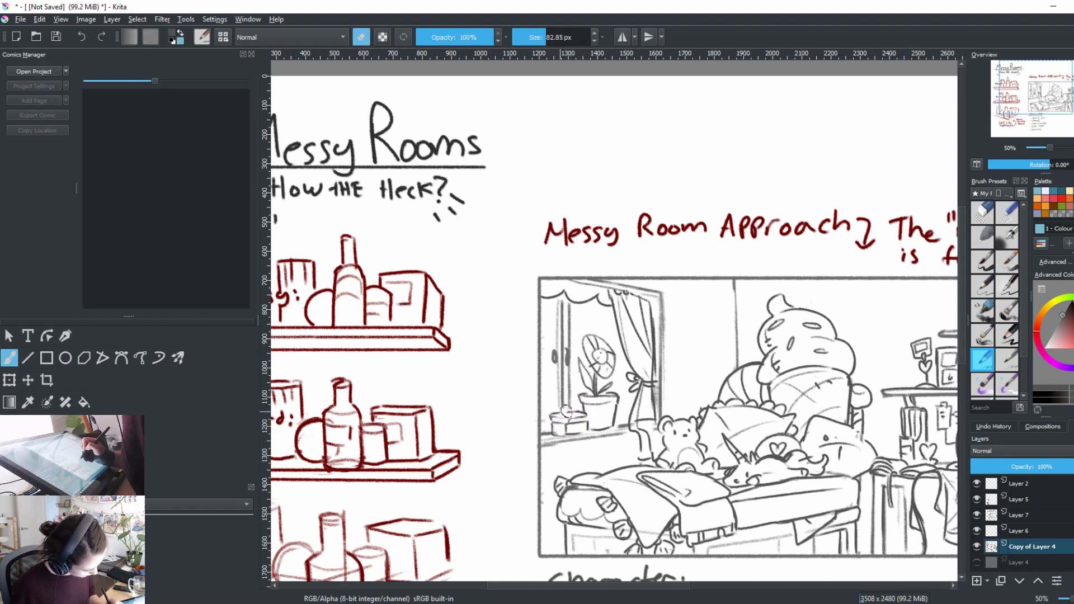
{"action": "key", "text": "e"}
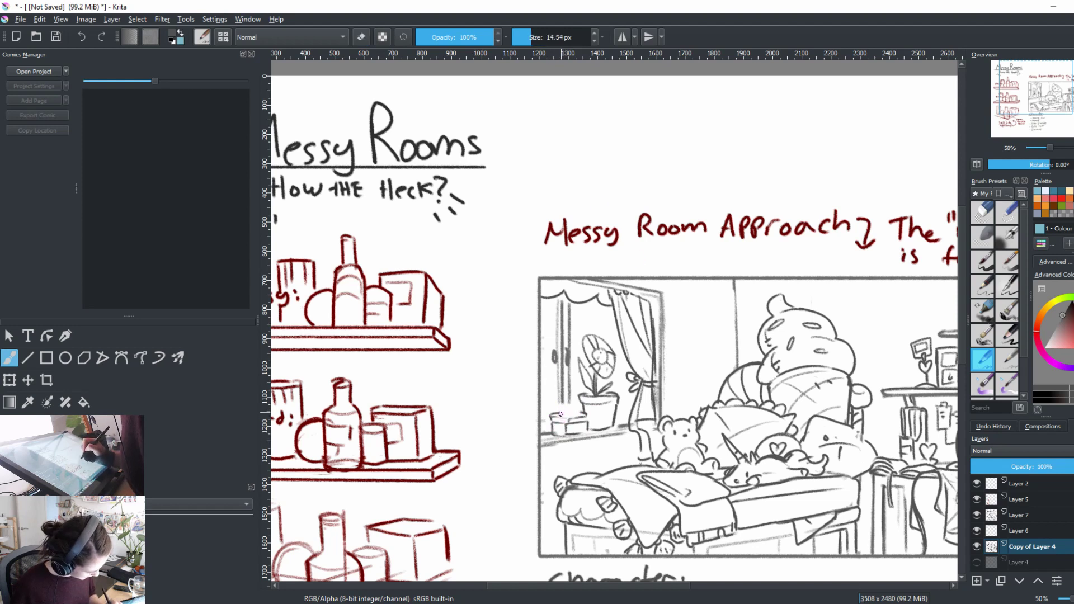
{"action": "left_click_drag", "start_coordinate": [557, 412], "coordinate": [555, 409]}
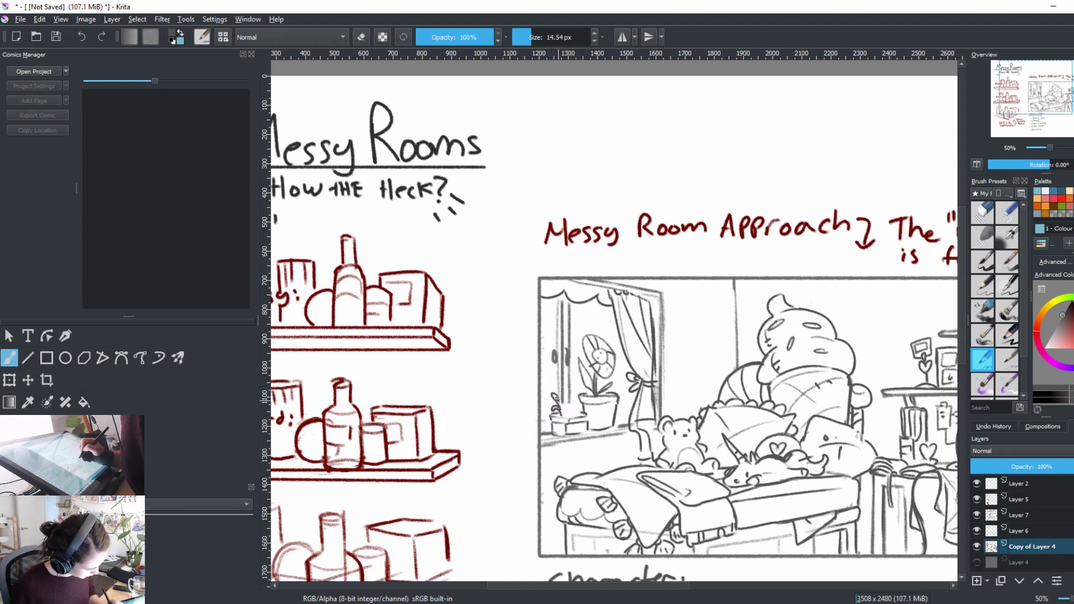
{"action": "left_click_drag", "start_coordinate": [570, 394], "coordinate": [584, 415]}
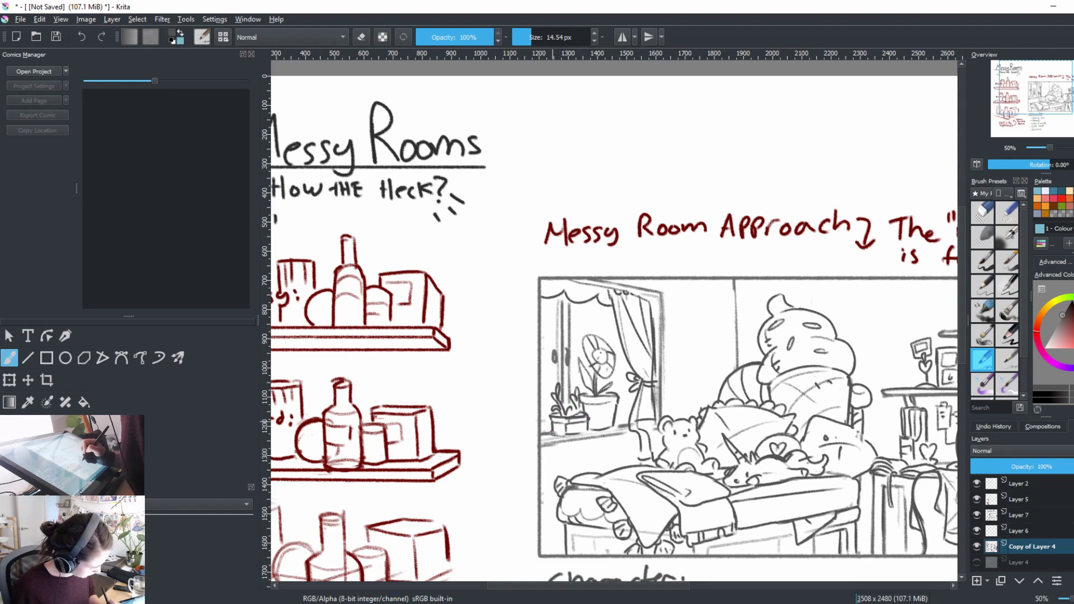
Step: Draw parallel lines beneath the windowsill to give its edge thickness
{"action": "left_click_drag", "start_coordinate": [578, 433], "coordinate": [528, 416]}
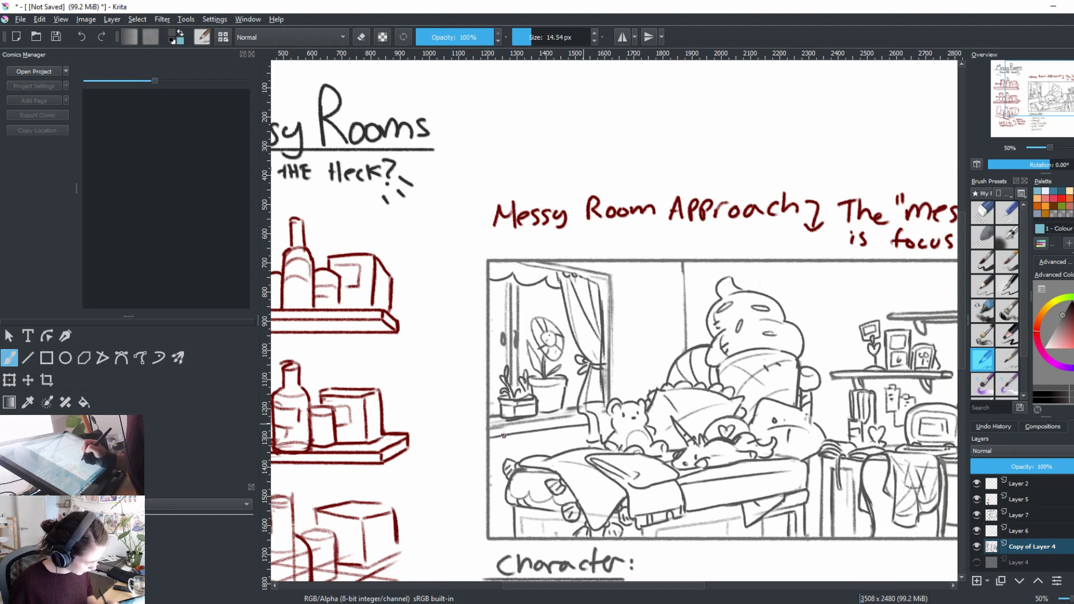
{"action": "mouse_move", "coordinate": [506, 435]}
{"action": "left_mouse_down"}
{"action": "mouse_move", "coordinate": [592, 422]}
{"action": "mouse_move", "coordinate": [585, 415]}
{"action": "left_mouse_up"}
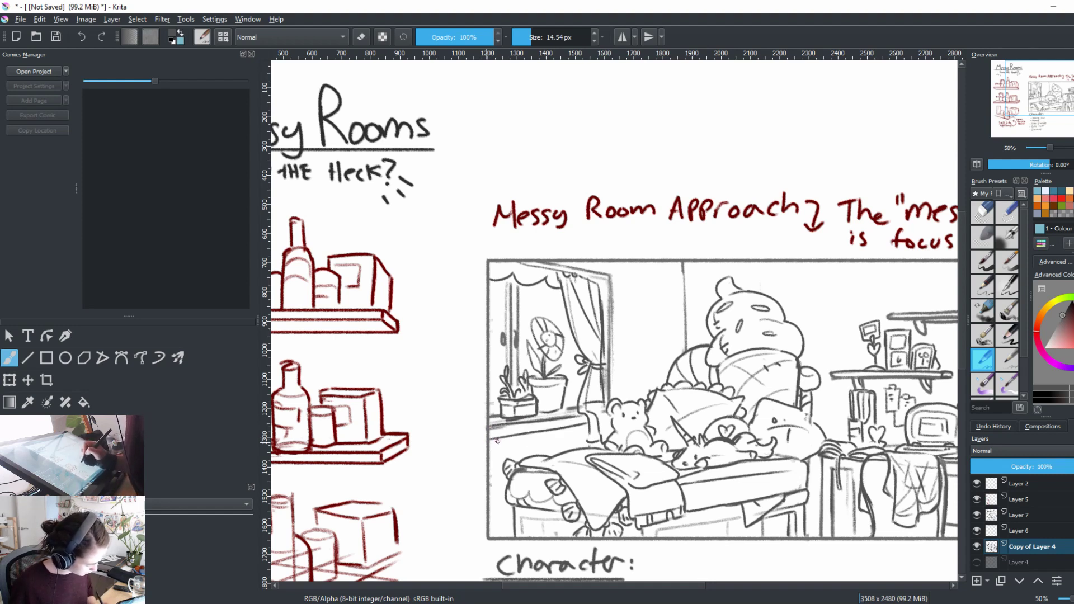
{"action": "left_click_drag", "start_coordinate": [497, 441], "coordinate": [582, 425]}
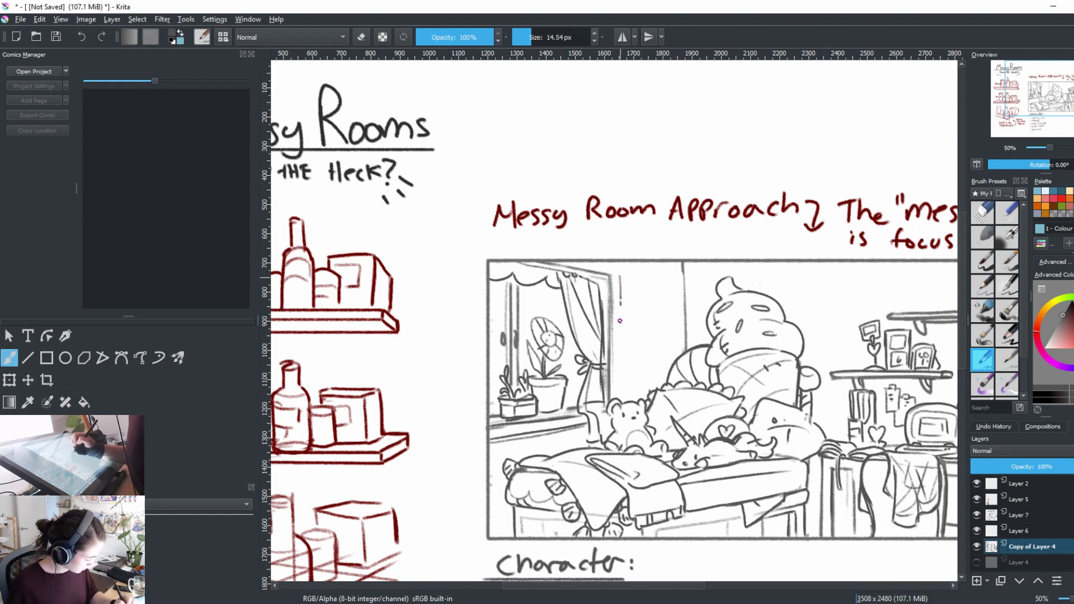
Step: Draw the window's outer frame beside the curtain and clean up the overlapping frame lines
{"action": "left_click_drag", "start_coordinate": [617, 277], "coordinate": [619, 391]}
{"action": "mouse_move", "coordinate": [586, 259]}
{"action": "left_mouse_down"}
{"action": "mouse_move", "coordinate": [618, 275]}
{"action": "mouse_move", "coordinate": [619, 358]}
{"action": "left_mouse_up"}
{"action": "key", "text": "e"}
{"action": "key", "text": "e"}
{"action": "left_click_drag", "start_coordinate": [618, 276], "coordinate": [611, 369]}
{"action": "key", "text": "e"}
{"action": "key", "text": "e"}
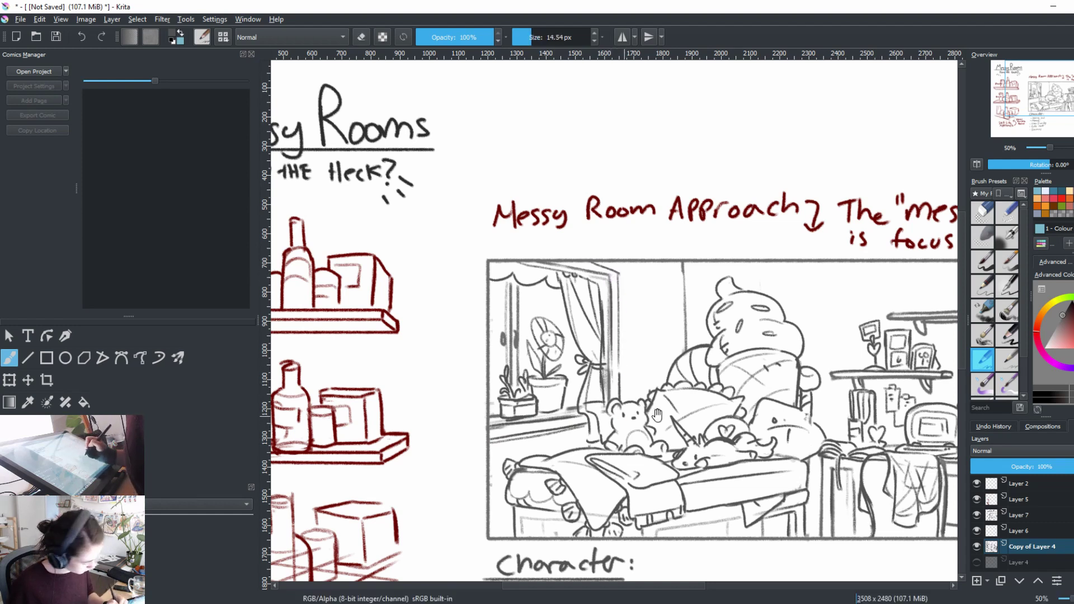
Step: Draw vertical panelling on the wall between the windowsill and the bed and tidy the lines around it
{"action": "left_click_drag", "start_coordinate": [657, 415], "coordinate": [676, 418]}
{"action": "left_click_drag", "start_coordinate": [512, 450], "coordinate": [517, 539]}
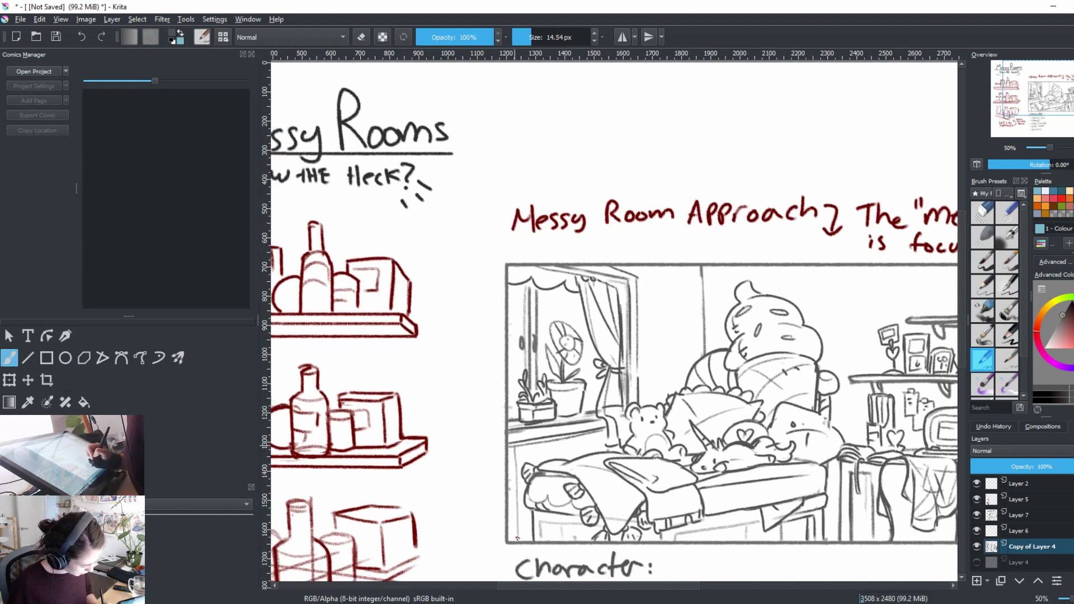
{"action": "left_click_drag", "start_coordinate": [518, 444], "coordinate": [520, 519]}
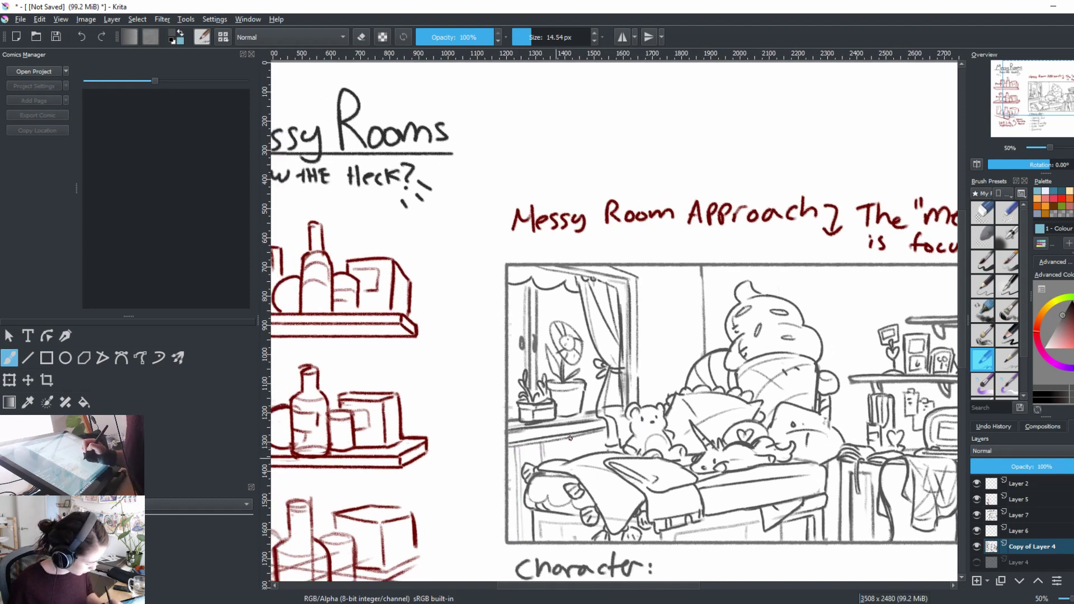
{"action": "mouse_move", "coordinate": [685, 506]}
{"action": "left_mouse_down"}
{"action": "mouse_move", "coordinate": [636, 465]}
{"action": "mouse_move", "coordinate": [555, 468]}
{"action": "mouse_move", "coordinate": [551, 445]}
{"action": "left_mouse_up"}
{"action": "key", "text": "e"}
{"action": "key", "text": "e"}
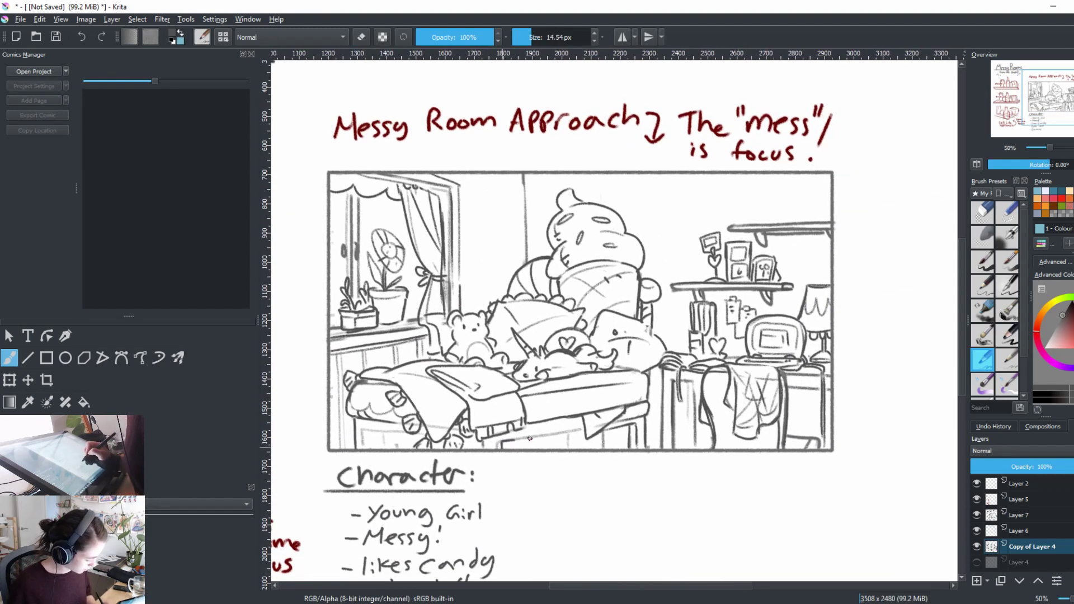
Step: Hang a garland of small hearts across the wall from the window's upper corner to the upper shelf
{"action": "mouse_move", "coordinate": [511, 188]}
{"action": "left_mouse_down"}
{"action": "mouse_move", "coordinate": [521, 283]}
{"action": "mouse_move", "coordinate": [537, 302]}
{"action": "left_mouse_up"}
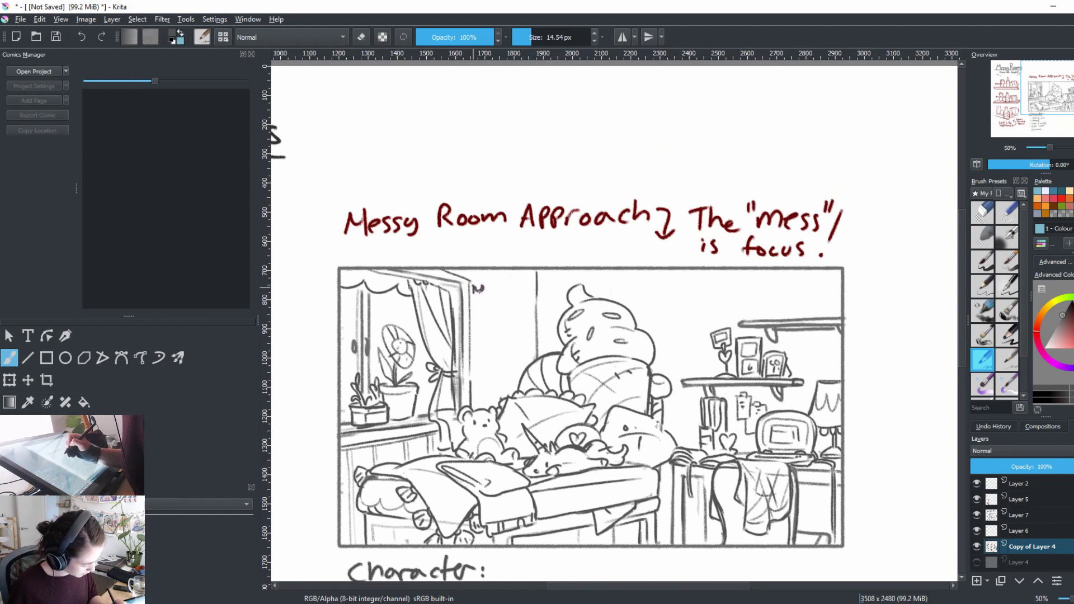
{"action": "mouse_move", "coordinate": [476, 290]}
{"action": "left_mouse_down"}
{"action": "mouse_move", "coordinate": [497, 306]}
{"action": "mouse_move", "coordinate": [684, 338]}
{"action": "mouse_move", "coordinate": [740, 325]}
{"action": "left_mouse_up"}
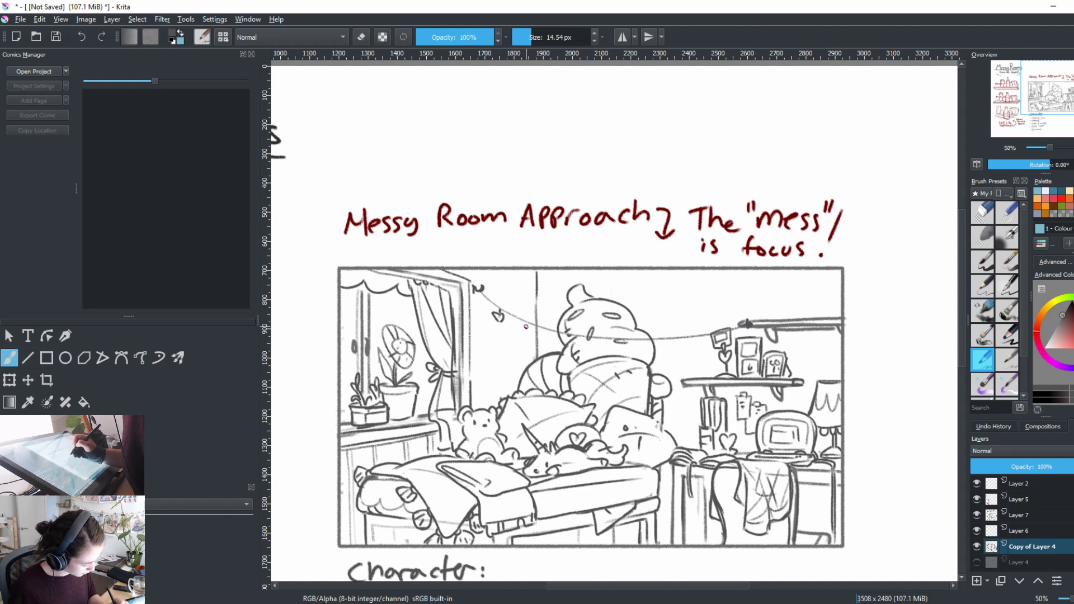
{"action": "left_click_drag", "start_coordinate": [522, 327], "coordinate": [553, 342]}
{"action": "mouse_move", "coordinate": [587, 333]}
{"action": "left_mouse_down"}
{"action": "mouse_move", "coordinate": [641, 342]}
{"action": "mouse_move", "coordinate": [640, 352]}
{"action": "mouse_move", "coordinate": [678, 355]}
{"action": "left_mouse_up"}
{"action": "mouse_move", "coordinate": [699, 336]}
{"action": "left_mouse_down"}
{"action": "mouse_move", "coordinate": [700, 352]}
{"action": "mouse_move", "coordinate": [651, 394]}
{"action": "left_mouse_up"}
Step: Draw a second garland string above the first and hang larger hearts along it
{"action": "mouse_move", "coordinate": [459, 312]}
{"action": "left_mouse_down"}
{"action": "mouse_move", "coordinate": [512, 315]}
{"action": "mouse_move", "coordinate": [665, 289]}
{"action": "left_mouse_up"}
{"action": "mouse_move", "coordinate": [485, 317]}
{"action": "left_mouse_down"}
{"action": "mouse_move", "coordinate": [490, 330]}
{"action": "mouse_move", "coordinate": [528, 334]}
{"action": "left_mouse_up"}
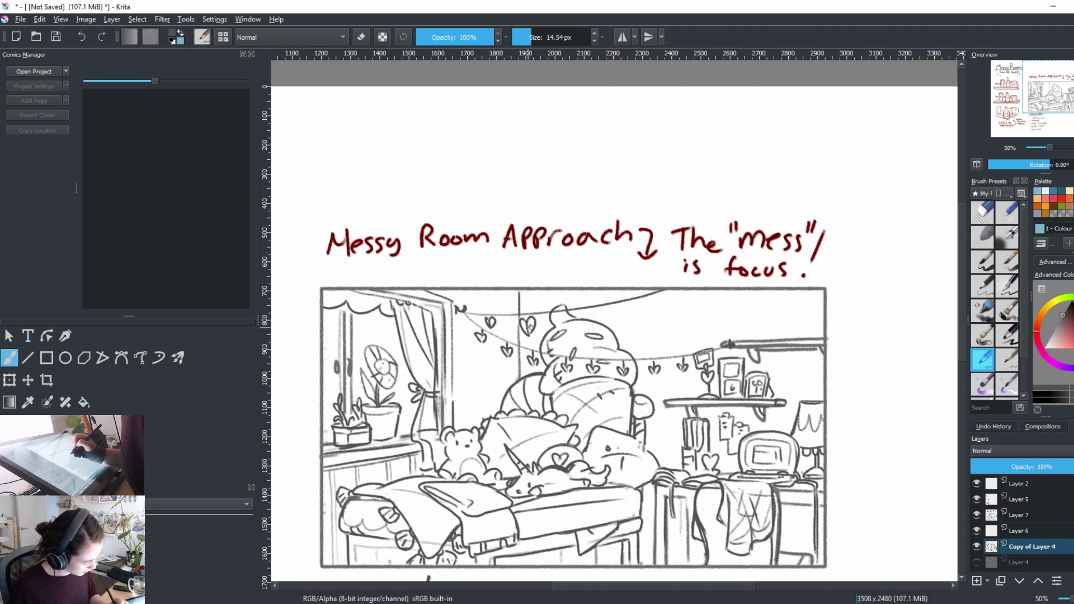
{"action": "left_click_drag", "start_coordinate": [582, 312], "coordinate": [586, 330]}
{"action": "mouse_move", "coordinate": [595, 311]}
{"action": "left_mouse_down"}
{"action": "mouse_move", "coordinate": [586, 329]}
{"action": "mouse_move", "coordinate": [638, 324]}
{"action": "left_mouse_up"}
{"action": "left_click_drag", "start_coordinate": [644, 301], "coordinate": [638, 323]}
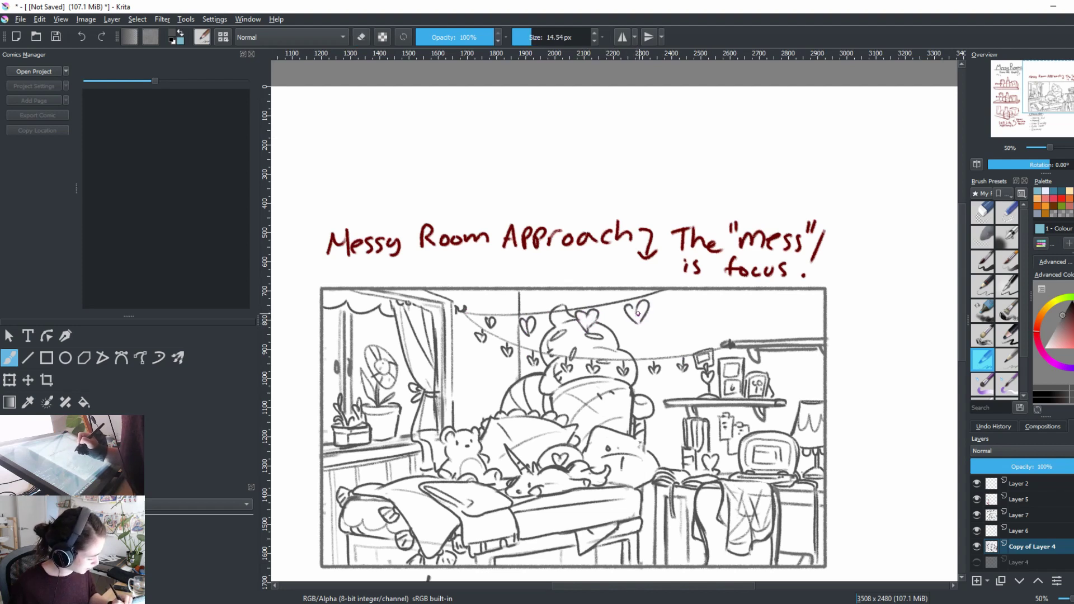
Step: Draw two more large hearts where the upper garland meets the panel's top edge, above the shelves
{"action": "left_click_drag", "start_coordinate": [675, 291], "coordinate": [690, 312]}
{"action": "key", "text": "ctrl+z"}
{"action": "key", "text": "ctrl+z"}
{"action": "mouse_move", "coordinate": [701, 289]}
{"action": "left_mouse_down"}
{"action": "mouse_move", "coordinate": [695, 314]}
{"action": "mouse_move", "coordinate": [713, 285]}
{"action": "mouse_move", "coordinate": [766, 284]}
{"action": "left_mouse_up"}
{"action": "key", "text": "ctrl+z"}
{"action": "left_click_drag", "start_coordinate": [680, 317], "coordinate": [686, 322]}
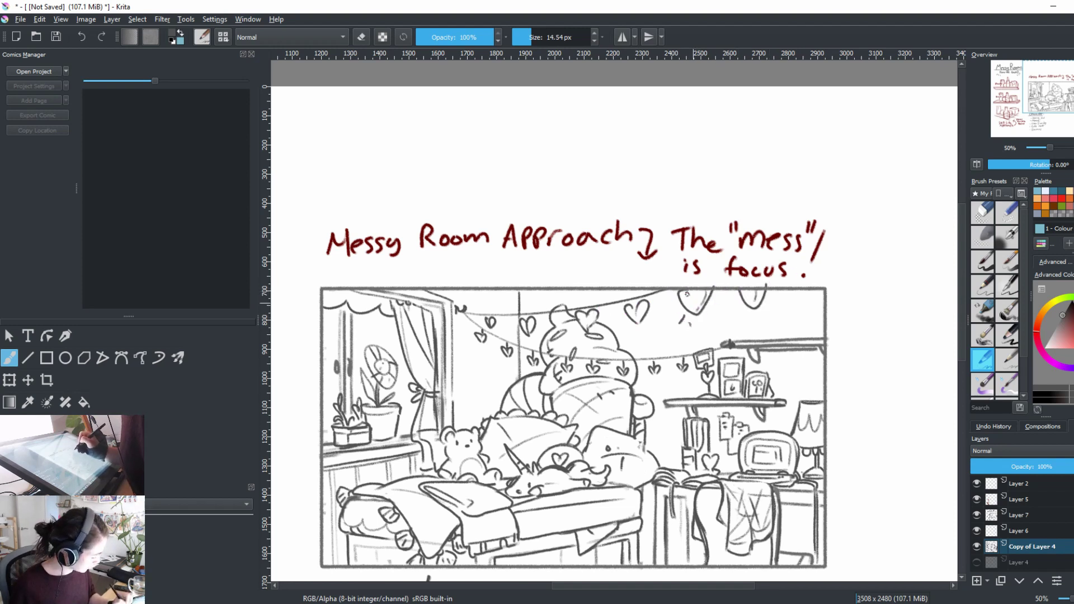
Step: Erase the stray marks beneath the large garland heart on the wall
{"action": "key", "text": "e"}
{"action": "key", "text": "e"}
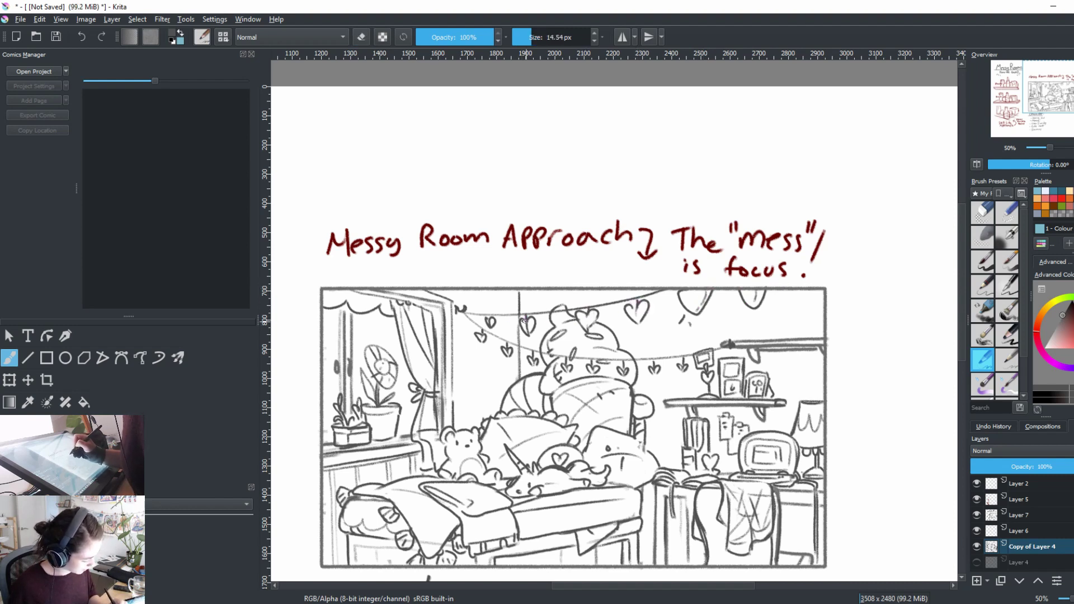
{"action": "key", "text": "e"}
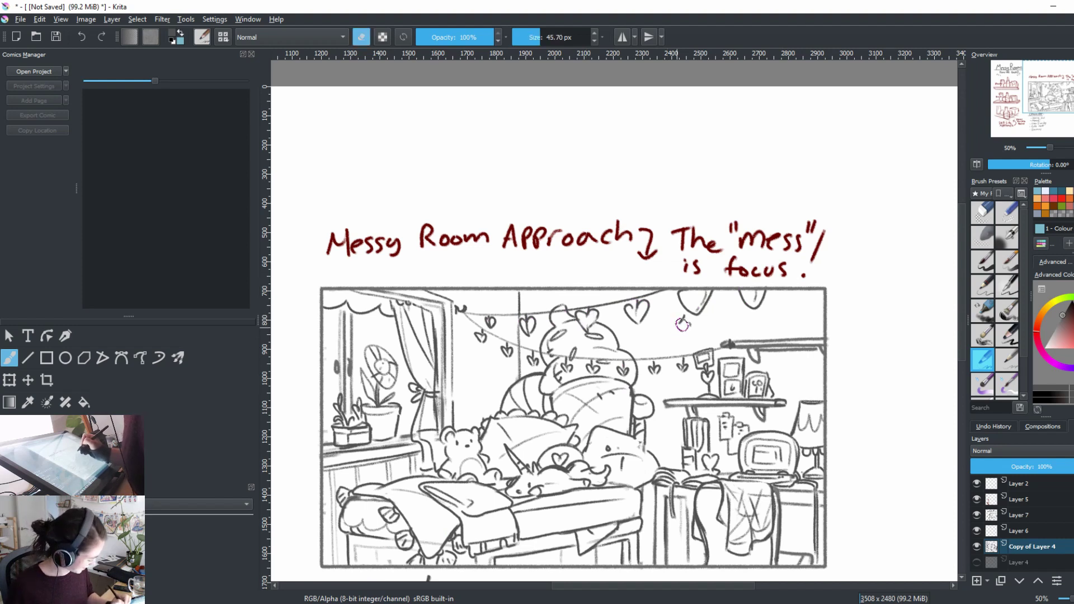
{"action": "mouse_move", "coordinate": [677, 329]}
{"action": "left_mouse_down"}
{"action": "mouse_move", "coordinate": [693, 320]}
{"action": "mouse_move", "coordinate": [688, 295]}
{"action": "left_mouse_up"}
{"action": "key", "text": "e"}
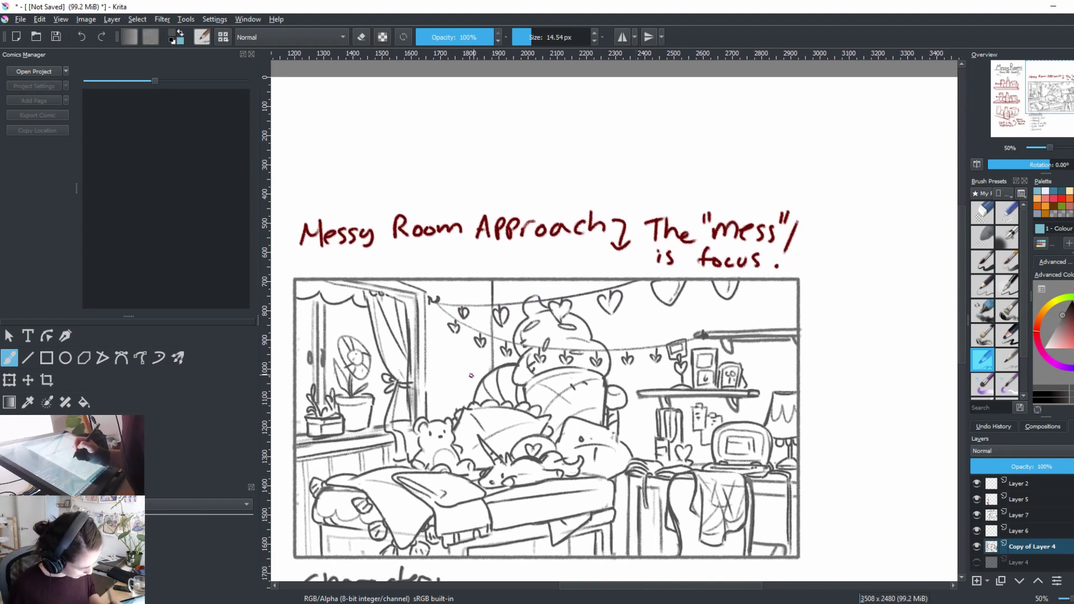
Step: Draw a hanging poster on the wall between the window and the room's corner, with a curly-haired character on it
{"action": "mouse_move", "coordinate": [437, 288]}
{"action": "left_mouse_down"}
{"action": "mouse_move", "coordinate": [482, 289]}
{"action": "mouse_move", "coordinate": [436, 385]}
{"action": "mouse_move", "coordinate": [437, 401]}
{"action": "mouse_move", "coordinate": [465, 403]}
{"action": "left_mouse_up"}
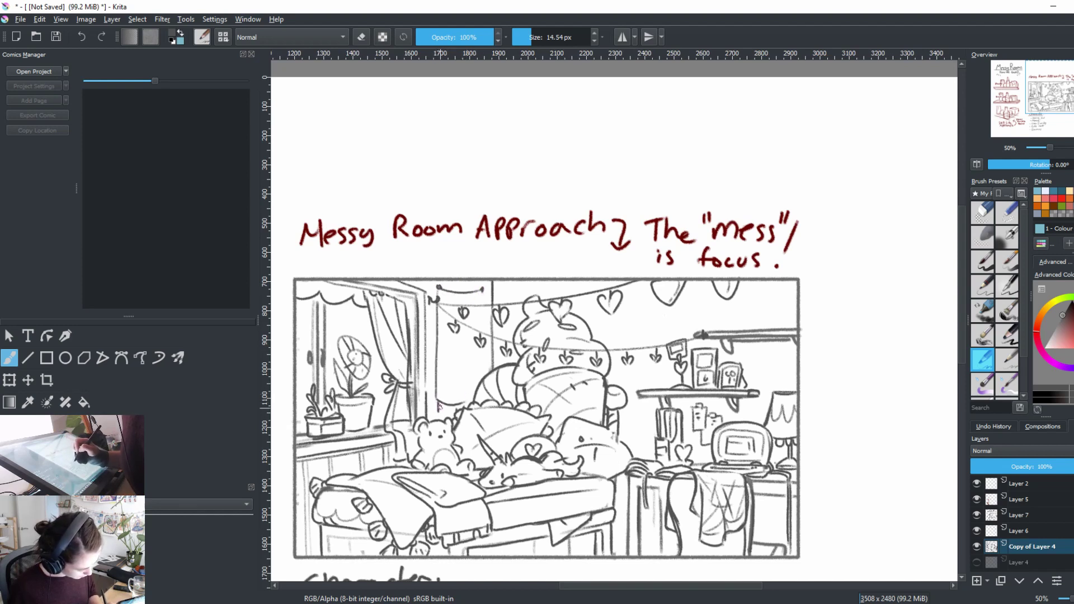
{"action": "left_click_drag", "start_coordinate": [485, 293], "coordinate": [483, 376]}
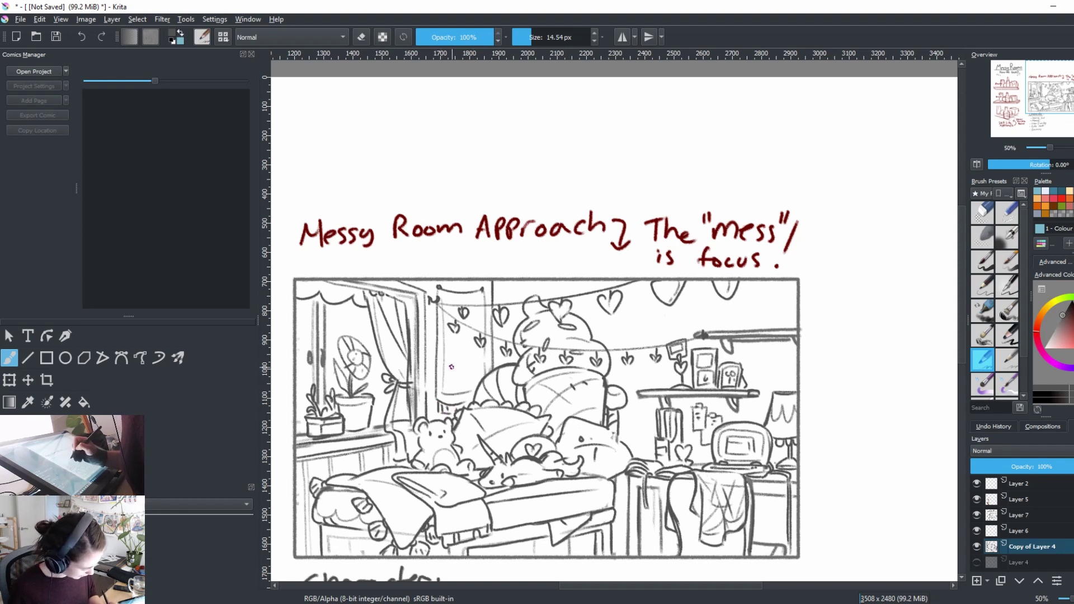
{"action": "left_click_drag", "start_coordinate": [457, 401], "coordinate": [506, 391]}
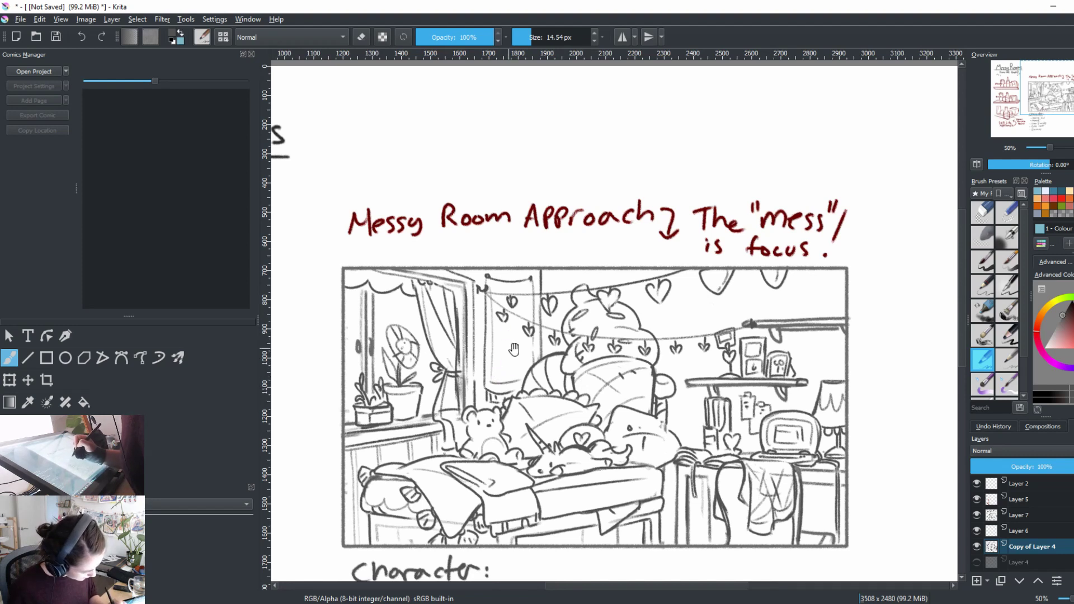
{"action": "left_click_drag", "start_coordinate": [514, 349], "coordinate": [492, 346]}
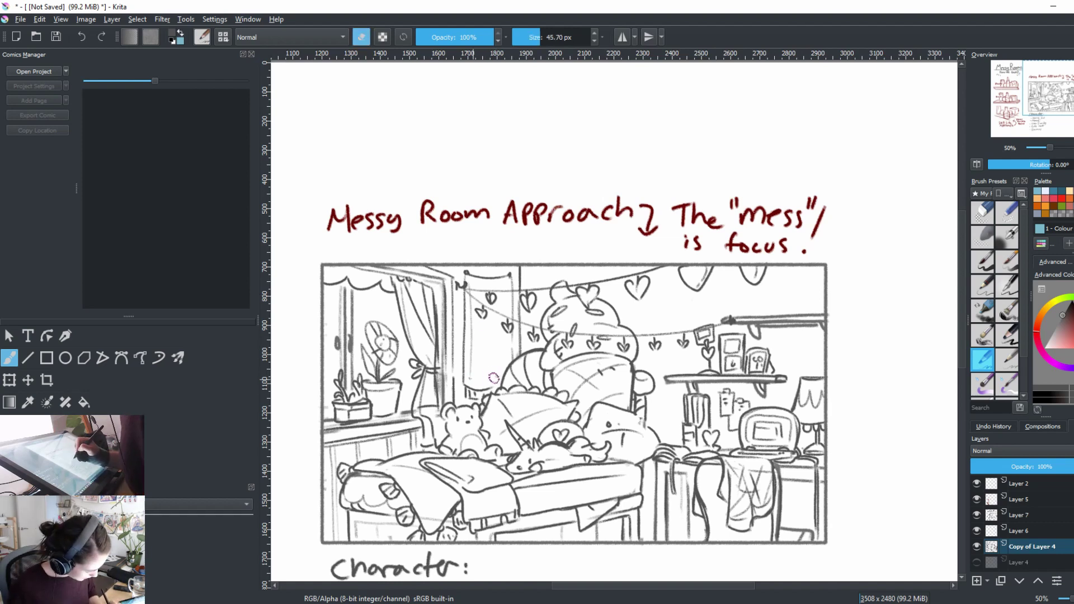
{"action": "left_click_drag", "start_coordinate": [491, 335], "coordinate": [494, 344]}
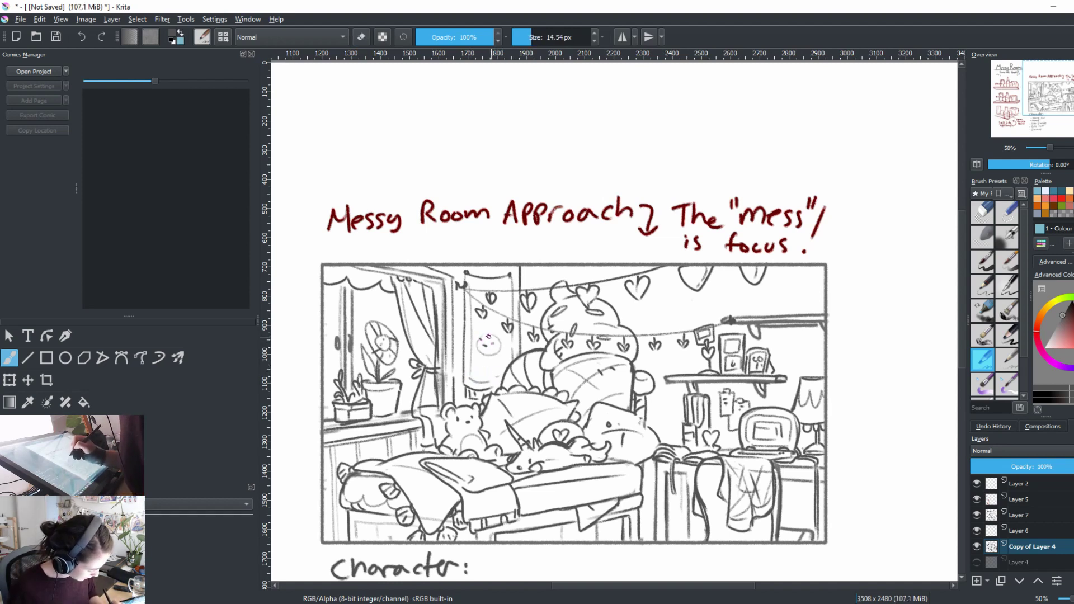
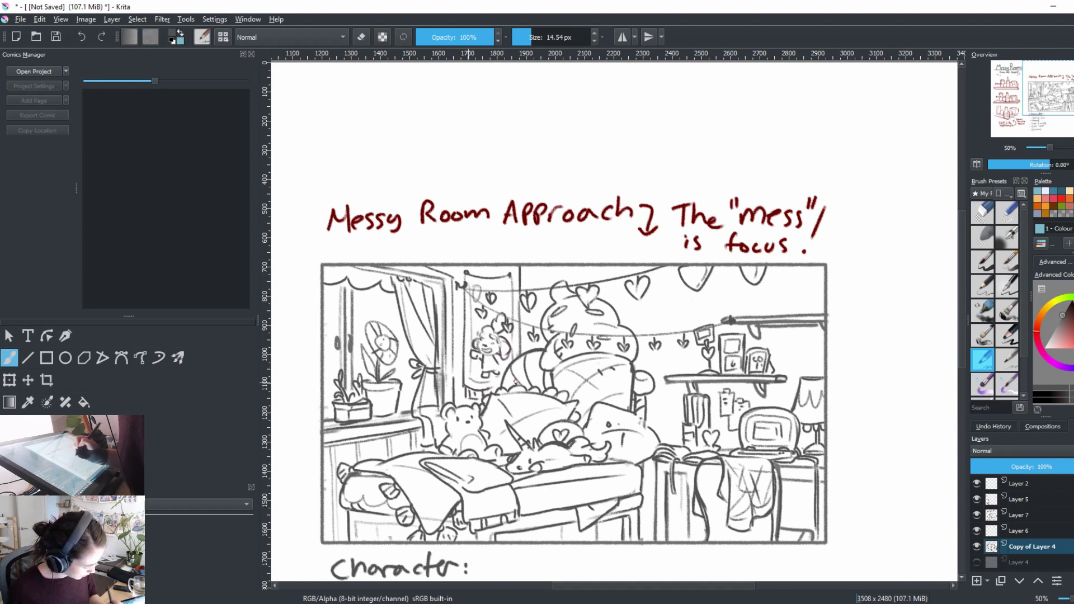
Step: Draw a stack of books on the upper shelf and a box with a round object sticking out beside them
{"action": "left_click_drag", "start_coordinate": [463, 383], "coordinate": [434, 395]}
{"action": "left_click_drag", "start_coordinate": [558, 449], "coordinate": [482, 451]}
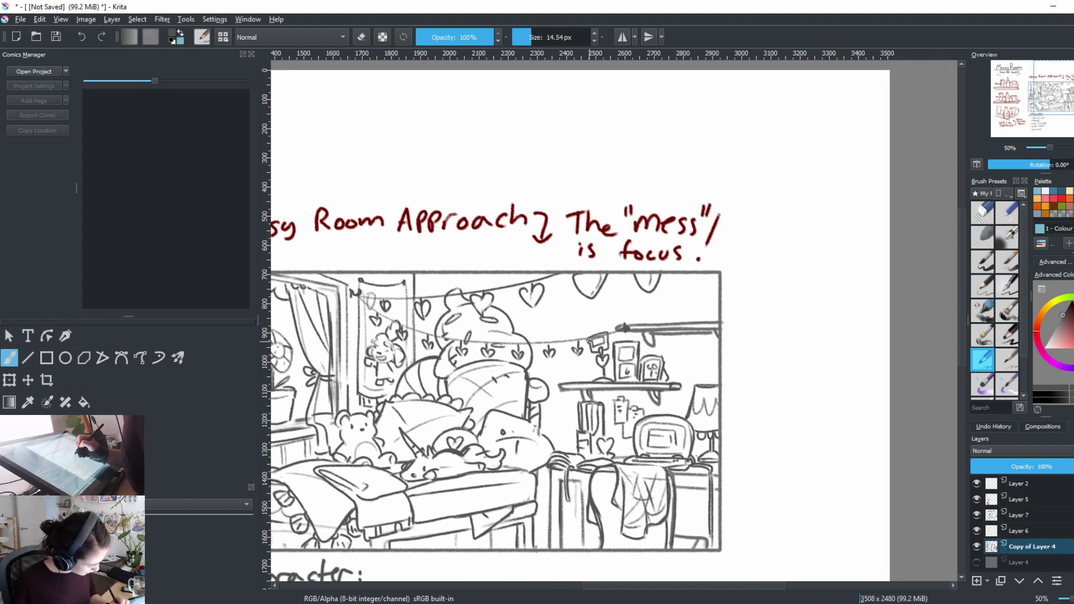
{"action": "left_click_drag", "start_coordinate": [608, 473], "coordinate": [598, 474]}
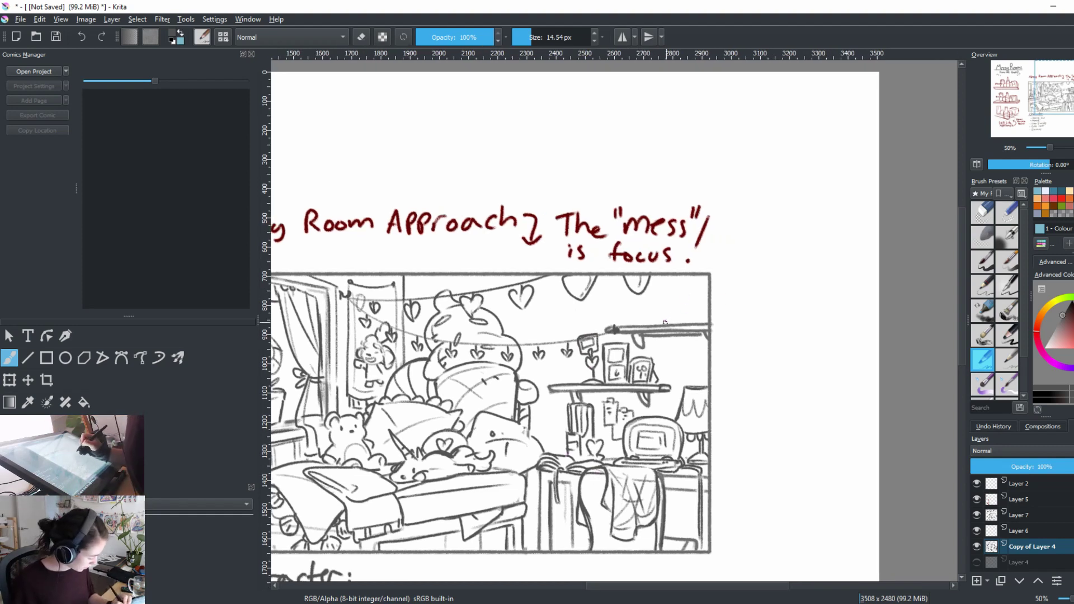
{"action": "key", "text": "e"}
{"action": "key", "text": "e"}
{"action": "mouse_move", "coordinate": [665, 324]}
{"action": "left_mouse_down"}
{"action": "mouse_move", "coordinate": [705, 321]}
{"action": "mouse_move", "coordinate": [652, 310]}
{"action": "mouse_move", "coordinate": [707, 310]}
{"action": "mouse_move", "coordinate": [659, 316]}
{"action": "mouse_move", "coordinate": [679, 315]}
{"action": "mouse_move", "coordinate": [658, 300]}
{"action": "mouse_move", "coordinate": [704, 296]}
{"action": "mouse_move", "coordinate": [661, 299]}
{"action": "mouse_move", "coordinate": [673, 300]}
{"action": "mouse_move", "coordinate": [670, 292]}
{"action": "mouse_move", "coordinate": [686, 290]}
{"action": "mouse_move", "coordinate": [687, 304]}
{"action": "mouse_move", "coordinate": [668, 302]}
{"action": "mouse_move", "coordinate": [701, 298]}
{"action": "mouse_move", "coordinate": [636, 304]}
{"action": "mouse_move", "coordinate": [707, 292]}
{"action": "left_mouse_up"}
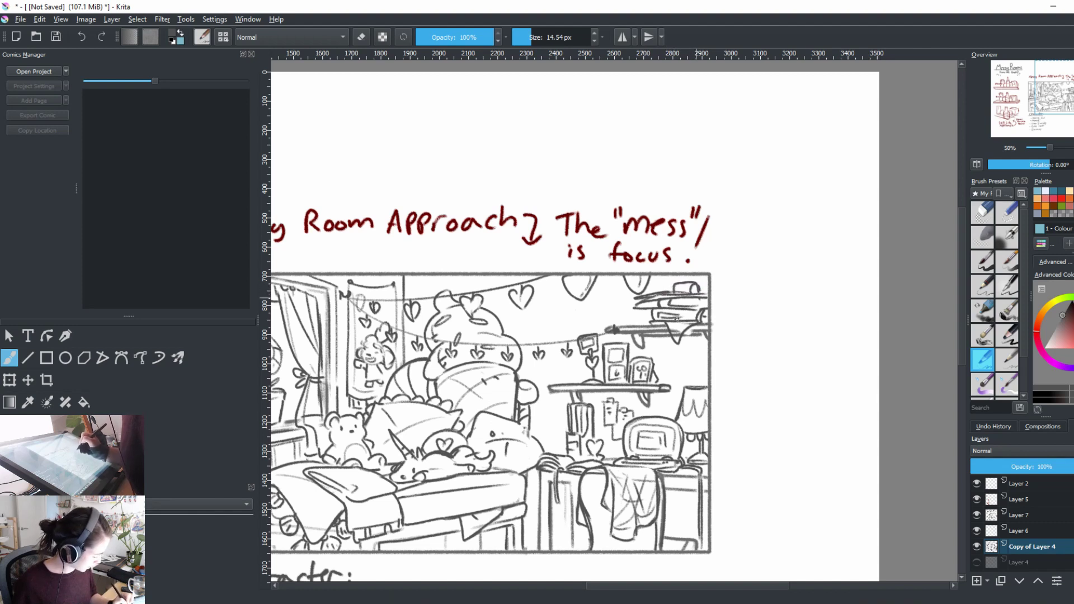
{"action": "left_click_drag", "start_coordinate": [608, 330], "coordinate": [607, 299]}
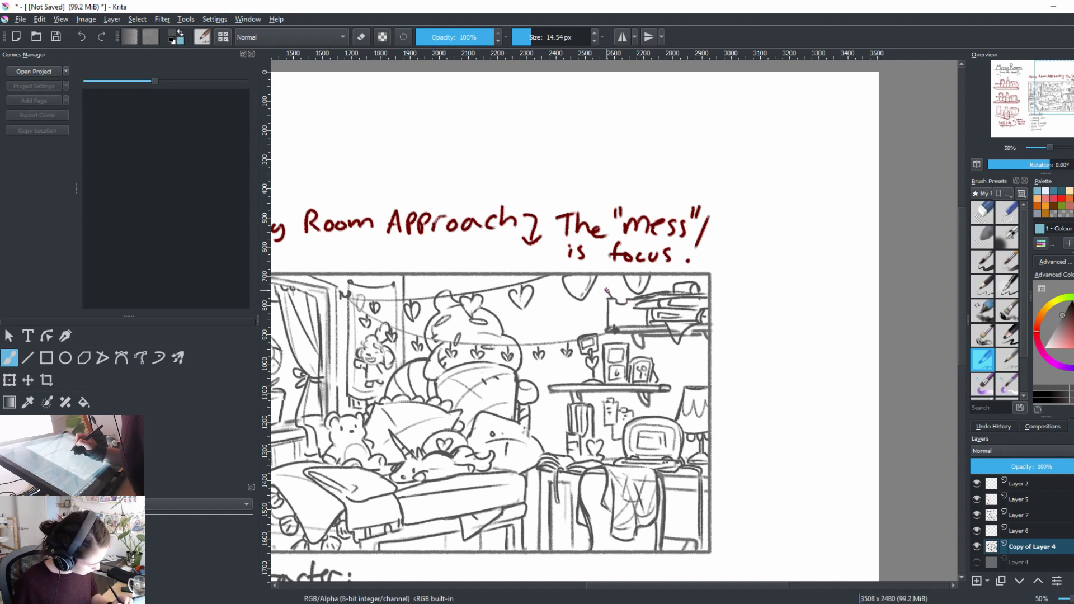
{"action": "left_click_drag", "start_coordinate": [606, 290], "coordinate": [633, 294]}
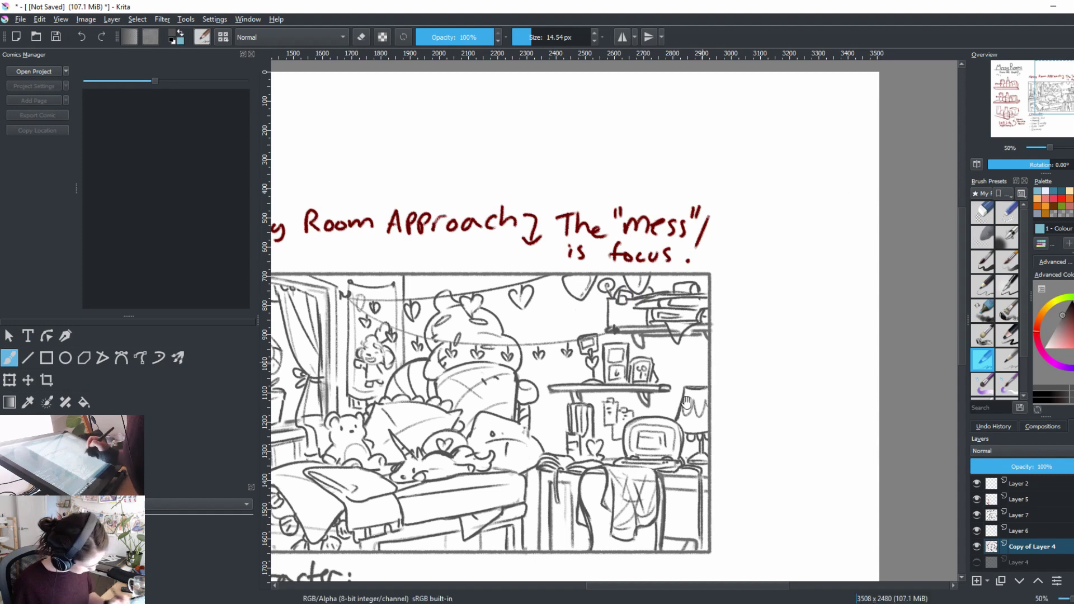
Step: Draw a flower-shaped ornament and a small rounded trinket on the lower shelf beside the picture frames
{"action": "left_click_drag", "start_coordinate": [690, 253], "coordinate": [656, 239]}
{"action": "left_click_drag", "start_coordinate": [595, 349], "coordinate": [593, 363]}
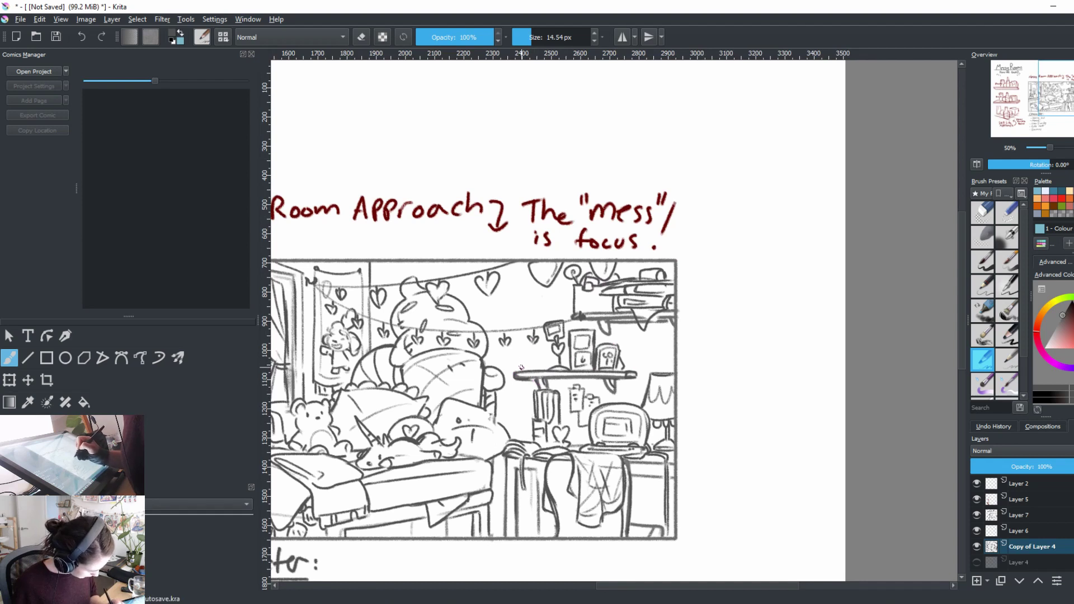
{"action": "mouse_move", "coordinate": [520, 369]}
{"action": "left_mouse_down"}
{"action": "mouse_move", "coordinate": [534, 365]}
{"action": "mouse_move", "coordinate": [524, 363]}
{"action": "left_mouse_up"}
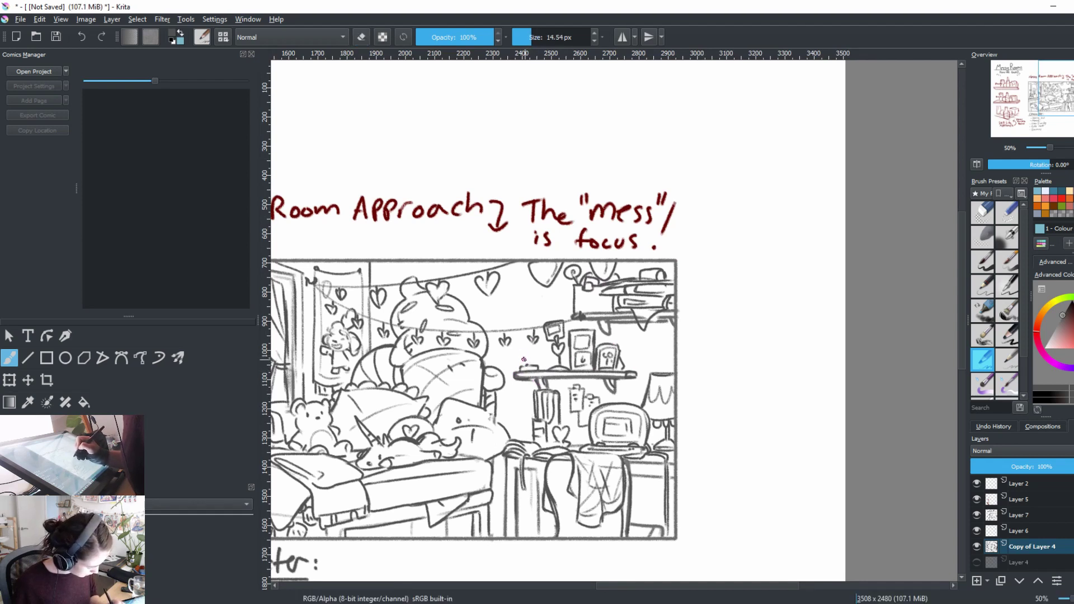
{"action": "mouse_move", "coordinate": [518, 343]}
{"action": "left_mouse_down"}
{"action": "mouse_move", "coordinate": [531, 344]}
{"action": "mouse_move", "coordinate": [535, 367]}
{"action": "mouse_move", "coordinate": [557, 366]}
{"action": "mouse_move", "coordinate": [535, 361]}
{"action": "left_mouse_up"}
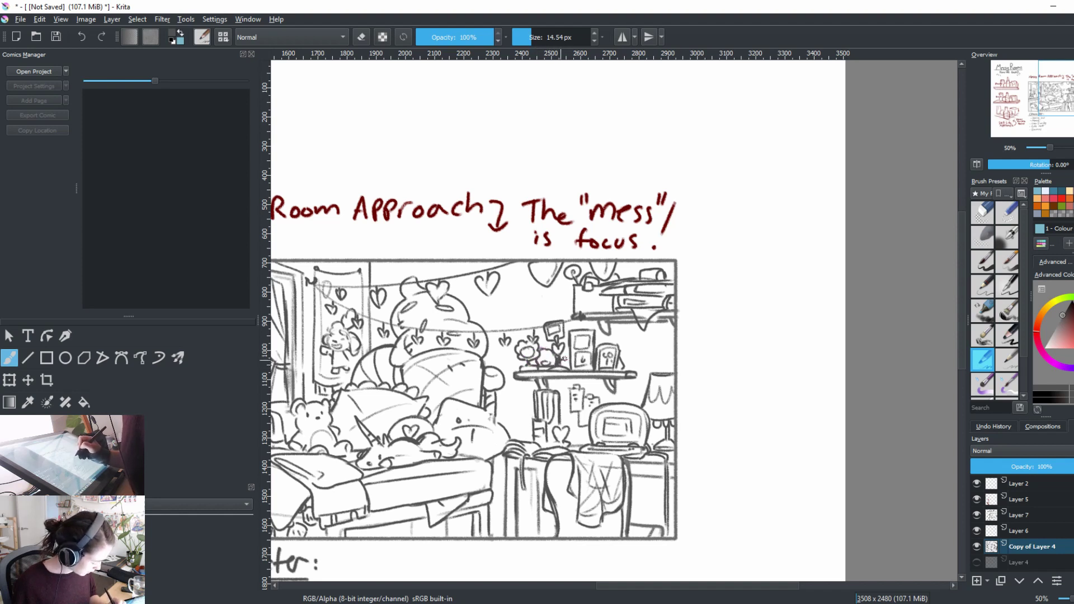
Step: Add a support under the upper shelf and hang beaded strings and a looped strand from it above the lamp
{"action": "left_click_drag", "start_coordinate": [683, 391], "coordinate": [729, 354]}
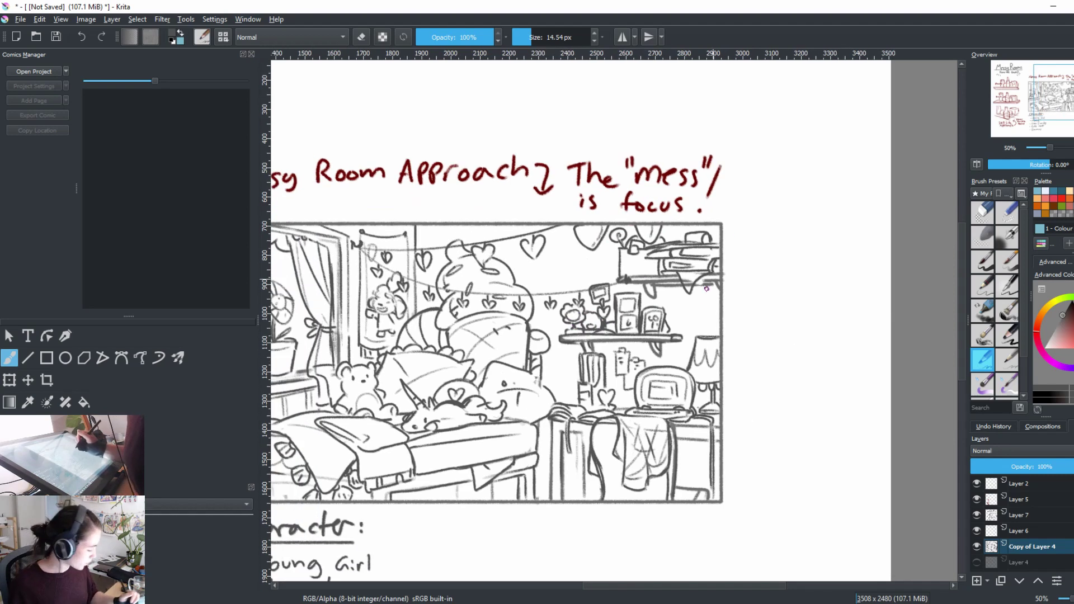
{"action": "mouse_move", "coordinate": [667, 288]}
{"action": "left_mouse_down"}
{"action": "mouse_move", "coordinate": [682, 283]}
{"action": "mouse_move", "coordinate": [638, 284]}
{"action": "left_mouse_up"}
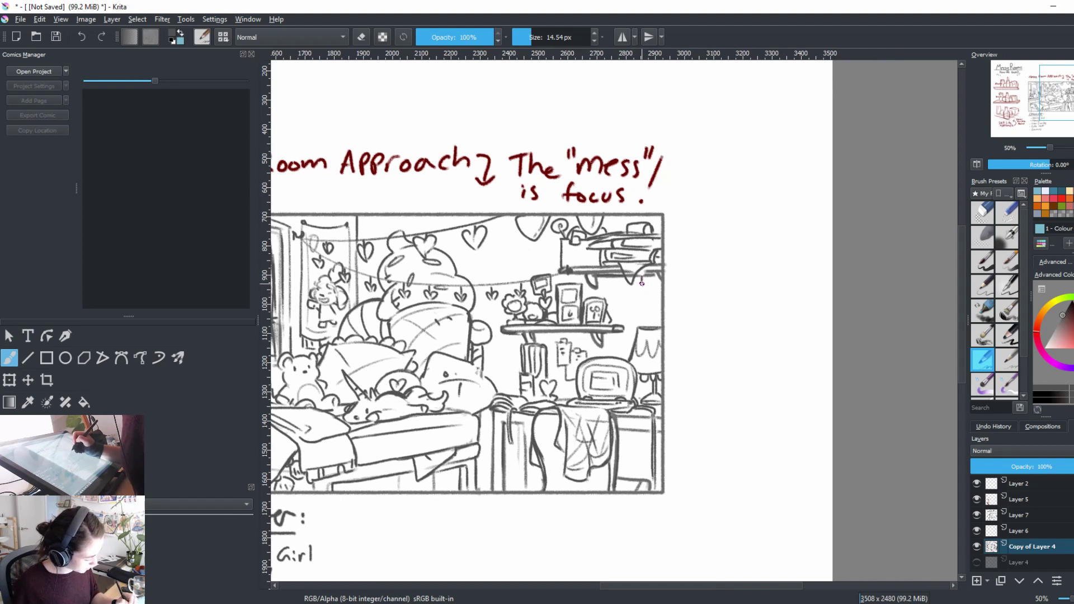
{"action": "left_click_drag", "start_coordinate": [642, 297], "coordinate": [644, 324]}
{"action": "left_click_drag", "start_coordinate": [652, 276], "coordinate": [654, 328]}
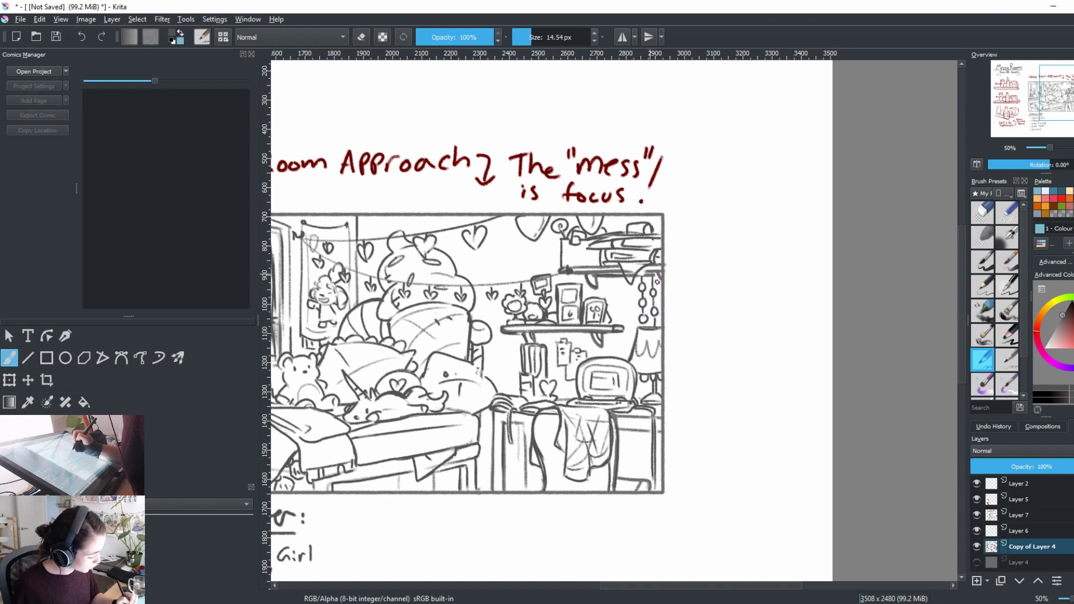
{"action": "left_click_drag", "start_coordinate": [619, 264], "coordinate": [630, 314]}
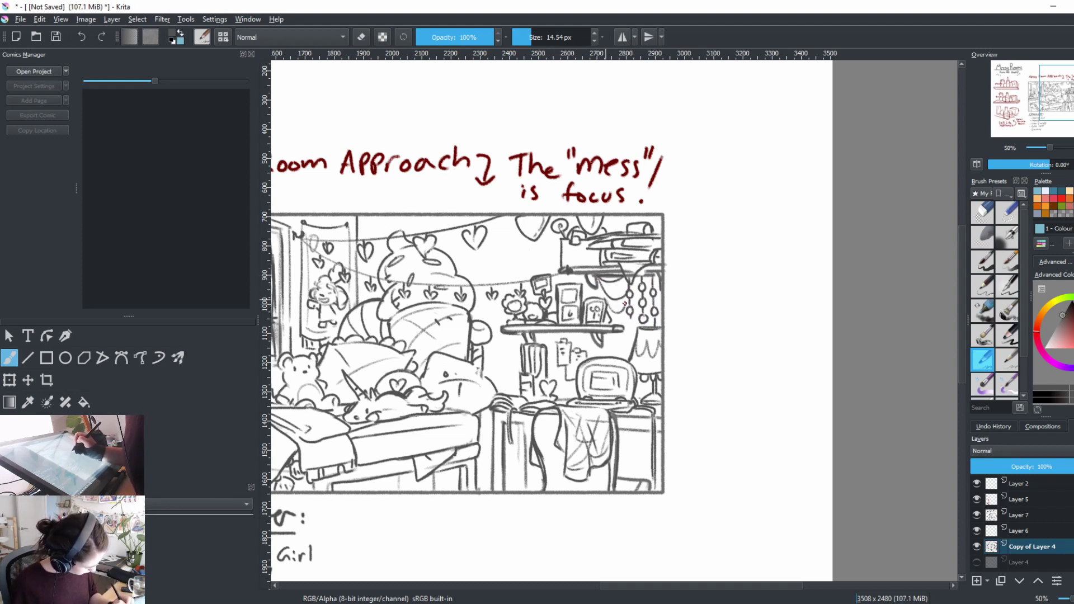
Step: Clear space in the desk's lower compartment and draw a small cat figure with pointed ears inside it
{"action": "left_click_drag", "start_coordinate": [670, 372], "coordinate": [721, 300]}
{"action": "left_click_drag", "start_coordinate": [715, 386], "coordinate": [694, 378]}
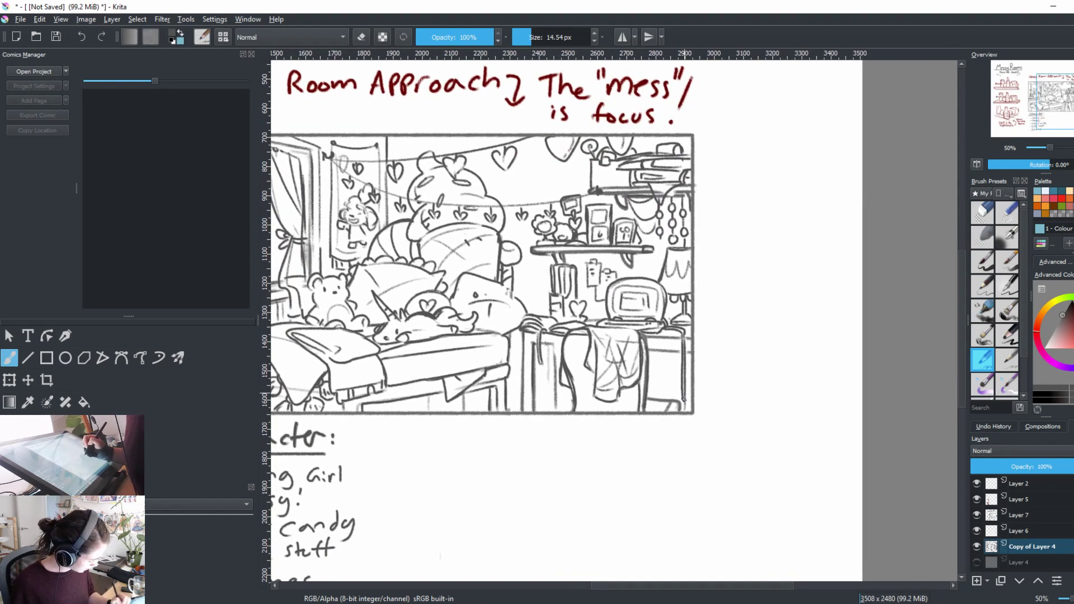
{"action": "key", "text": "e"}
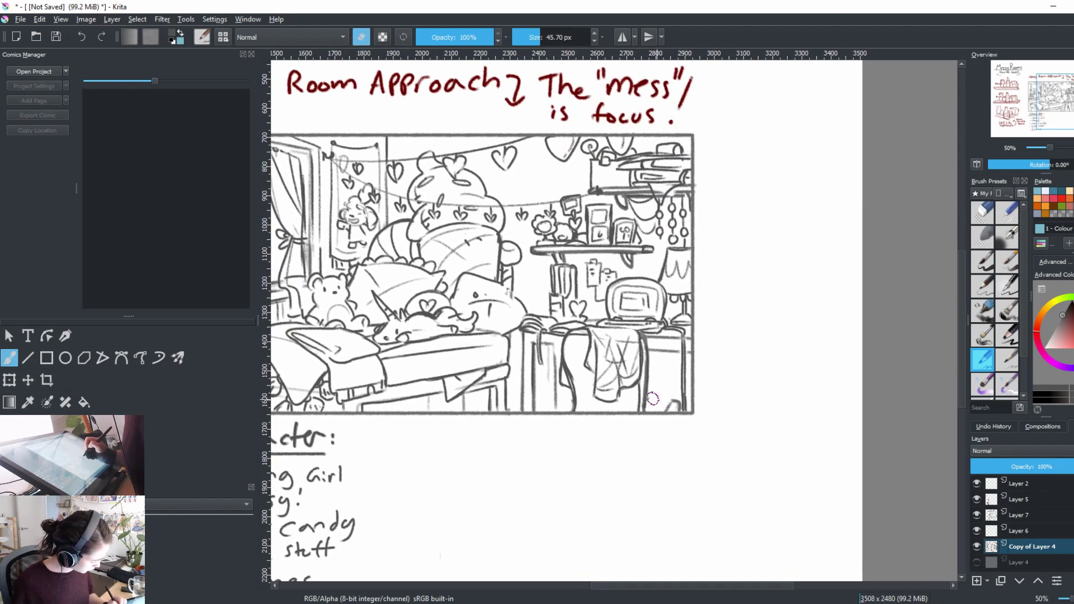
{"action": "key", "text": "e"}
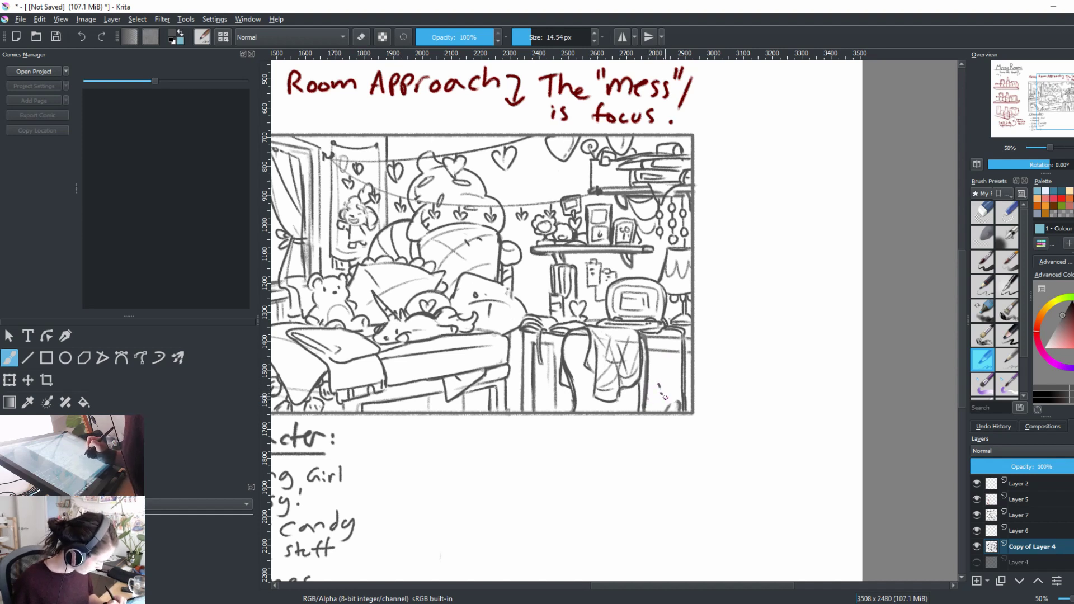
{"action": "left_click_drag", "start_coordinate": [653, 371], "coordinate": [665, 379]}
{"action": "key", "text": "ctrl+z"}
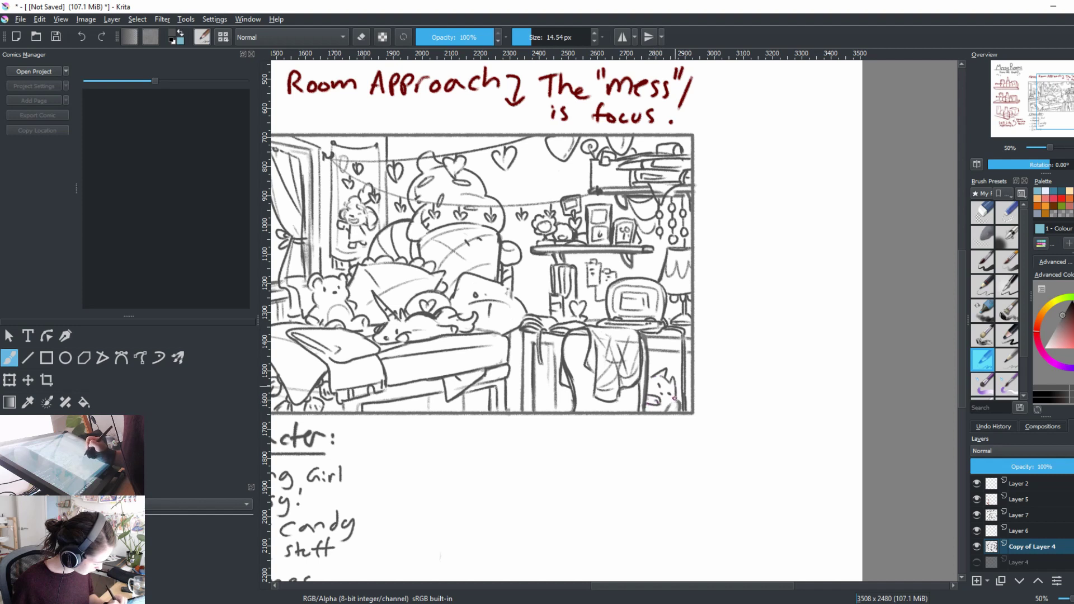
{"action": "left_click_drag", "start_coordinate": [671, 403], "coordinate": [660, 406]}
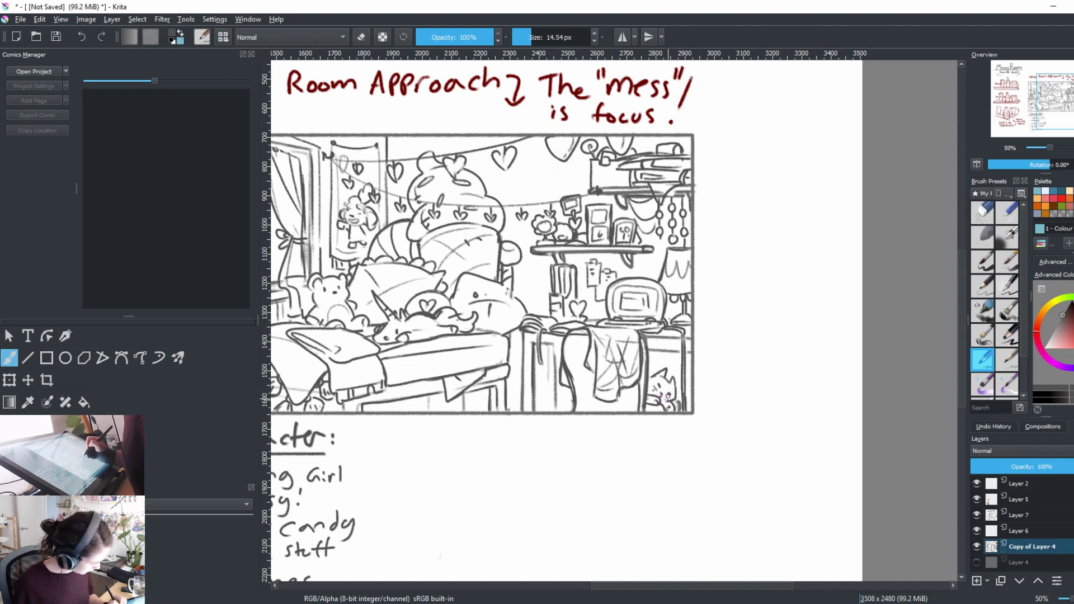
{"action": "key", "text": "e"}
{"action": "key", "text": "e"}
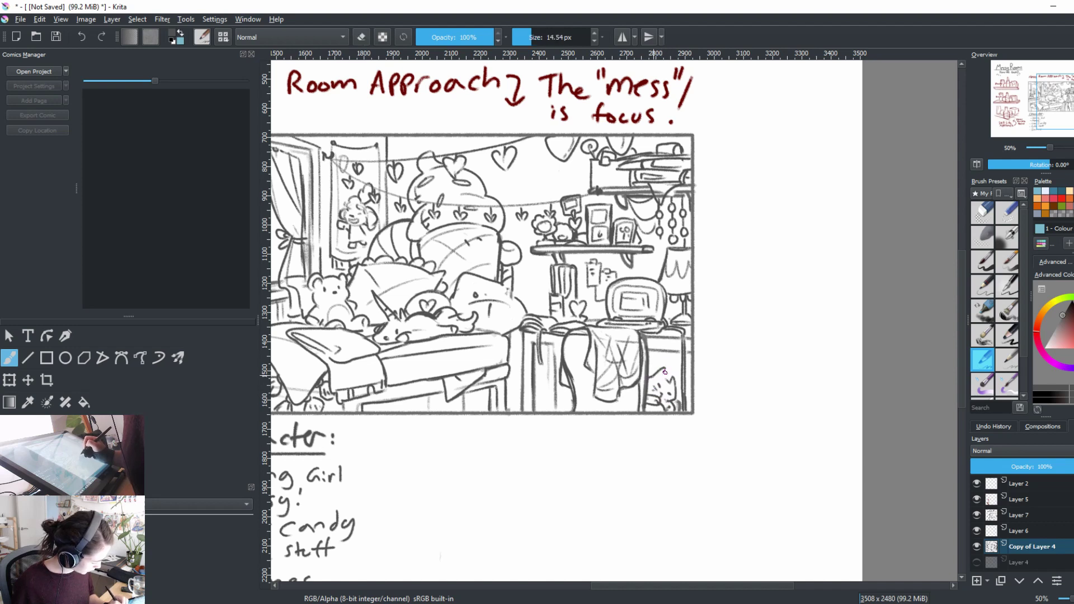
{"action": "key", "text": "e"}
{"action": "key", "text": "e"}
{"action": "mouse_move", "coordinate": [667, 375]}
{"action": "left_mouse_down"}
{"action": "mouse_move", "coordinate": [675, 389]}
{"action": "mouse_move", "coordinate": [663, 373]}
{"action": "left_mouse_up"}
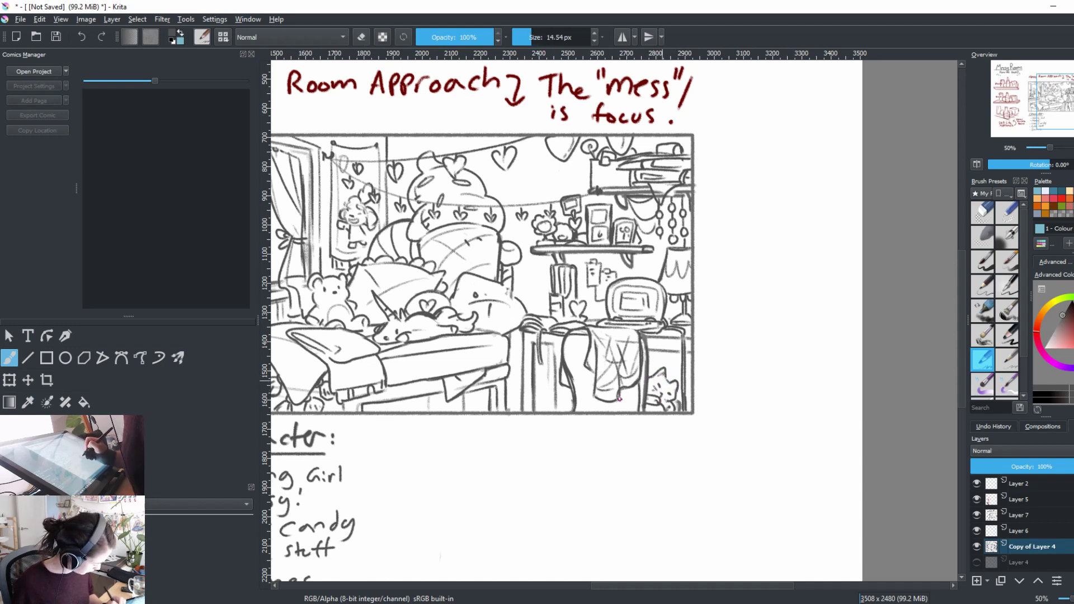
Step: Extend the curved line beside the draped cloth down to the floor and finish it with a curl
{"action": "key", "text": "e"}
{"action": "mouse_move", "coordinate": [568, 396]}
{"action": "left_mouse_down"}
{"action": "mouse_move", "coordinate": [541, 410]}
{"action": "mouse_move", "coordinate": [573, 402]}
{"action": "mouse_move", "coordinate": [558, 414]}
{"action": "mouse_move", "coordinate": [531, 414]}
{"action": "left_mouse_up"}
{"action": "key", "text": "e"}
{"action": "key", "text": "ctrl+z"}
{"action": "key", "text": "e"}
{"action": "key", "text": "e"}
{"action": "key", "text": "e"}
{"action": "key", "text": "e"}
{"action": "key", "text": "e"}
Step: Erase the lines behind the curl, redraw the desk's leg and edge near the bed, and clean up the panel border below
{"action": "left_click_drag", "start_coordinate": [553, 351], "coordinate": [551, 395]}
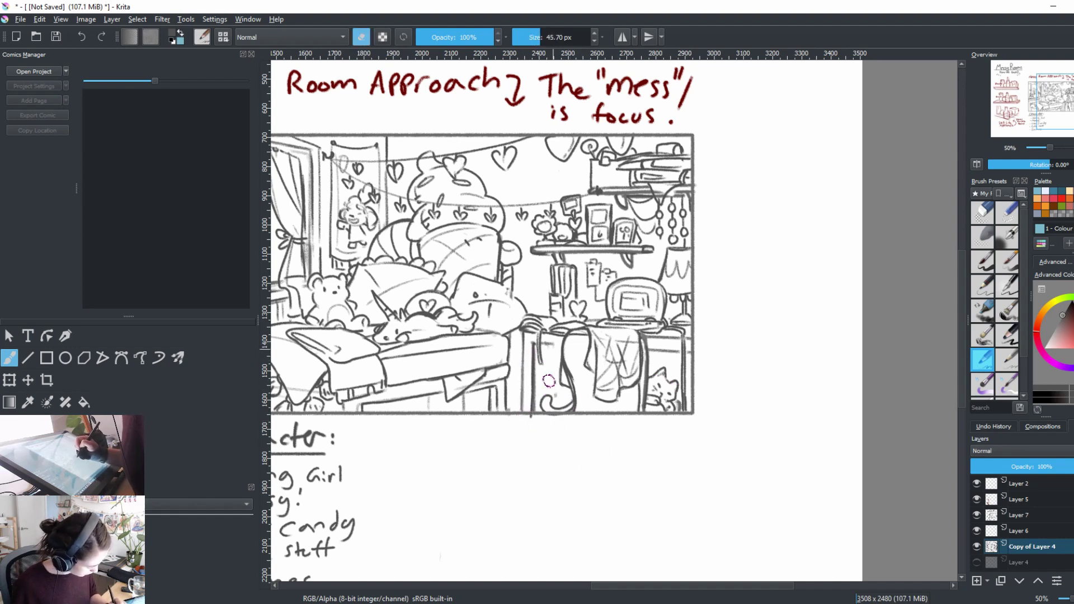
{"action": "key", "text": "e"}
{"action": "left_click_drag", "start_coordinate": [522, 346], "coordinate": [523, 412]}
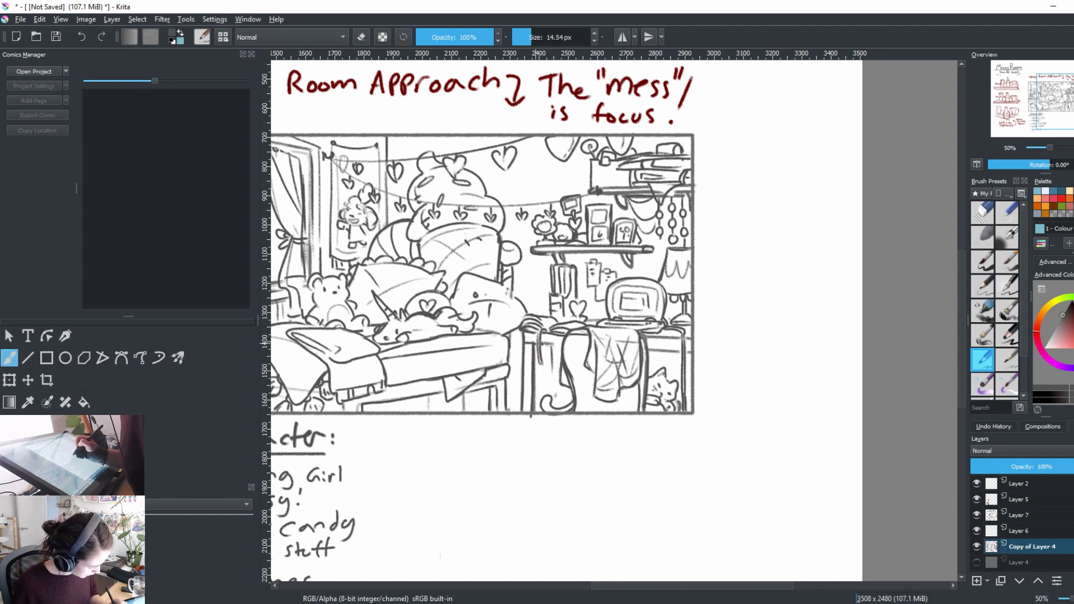
{"action": "left_click_drag", "start_coordinate": [565, 343], "coordinate": [532, 342]}
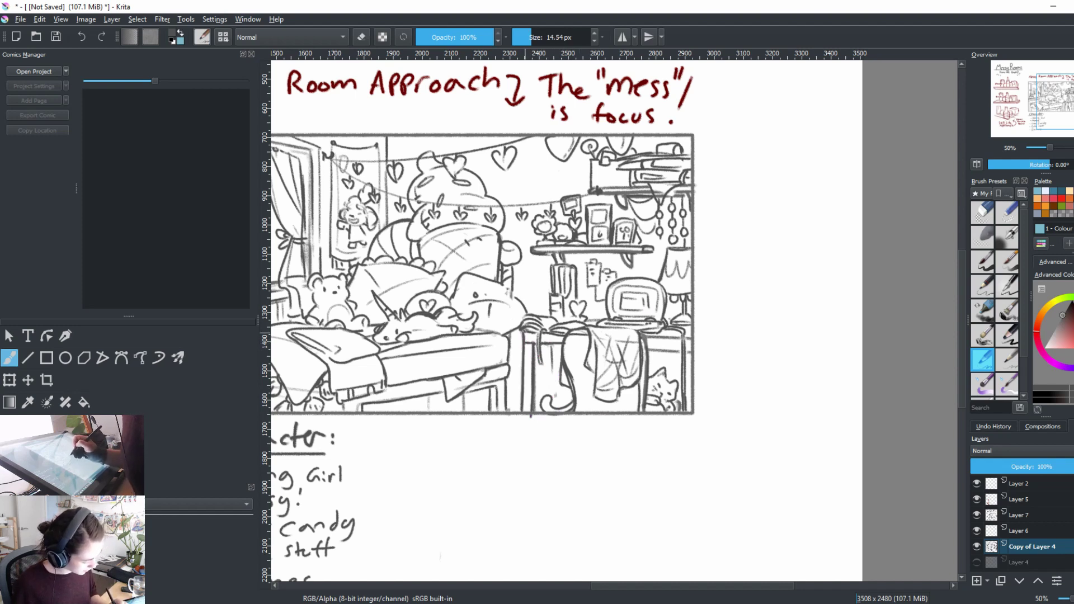
{"action": "key", "text": "e"}
{"action": "left_click_drag", "start_coordinate": [529, 413], "coordinate": [558, 365]}
{"action": "key", "text": "e"}
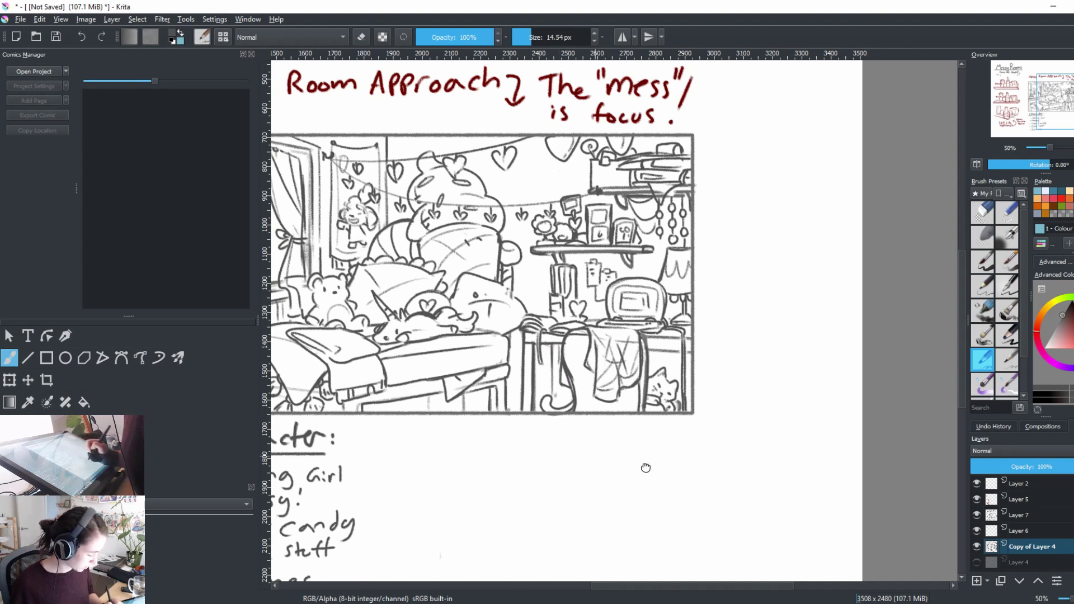
Step: Clean up the gap between the bed and the desk and draw a slanted floor line there
{"action": "left_click_drag", "start_coordinate": [645, 467], "coordinate": [731, 474]}
{"action": "mouse_move", "coordinate": [734, 358]}
{"action": "left_mouse_down"}
{"action": "mouse_move", "coordinate": [767, 358]}
{"action": "mouse_move", "coordinate": [735, 358]}
{"action": "left_mouse_up"}
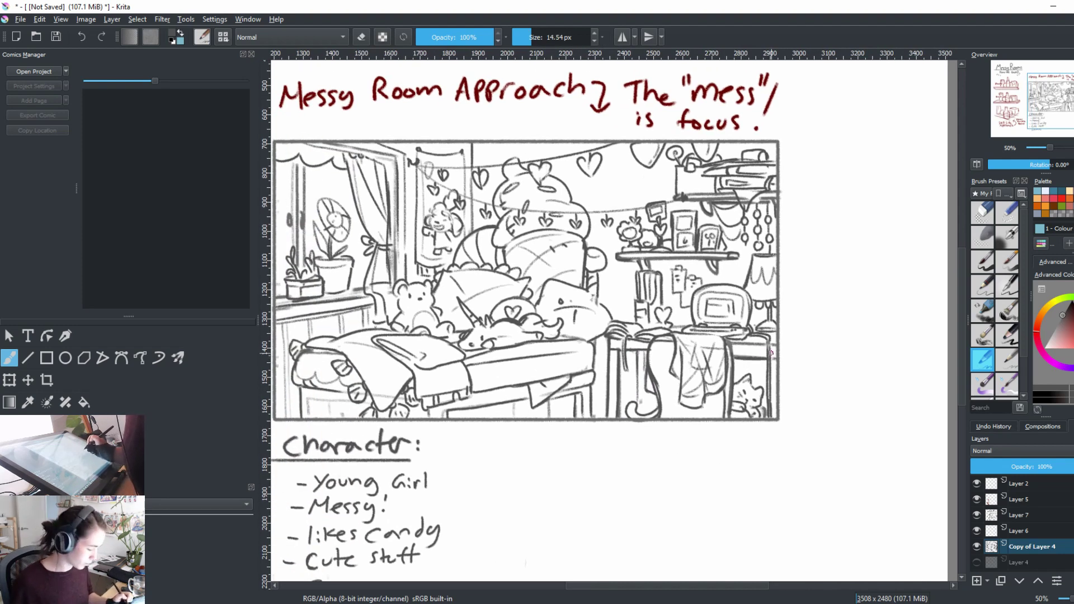
{"action": "key", "text": "e"}
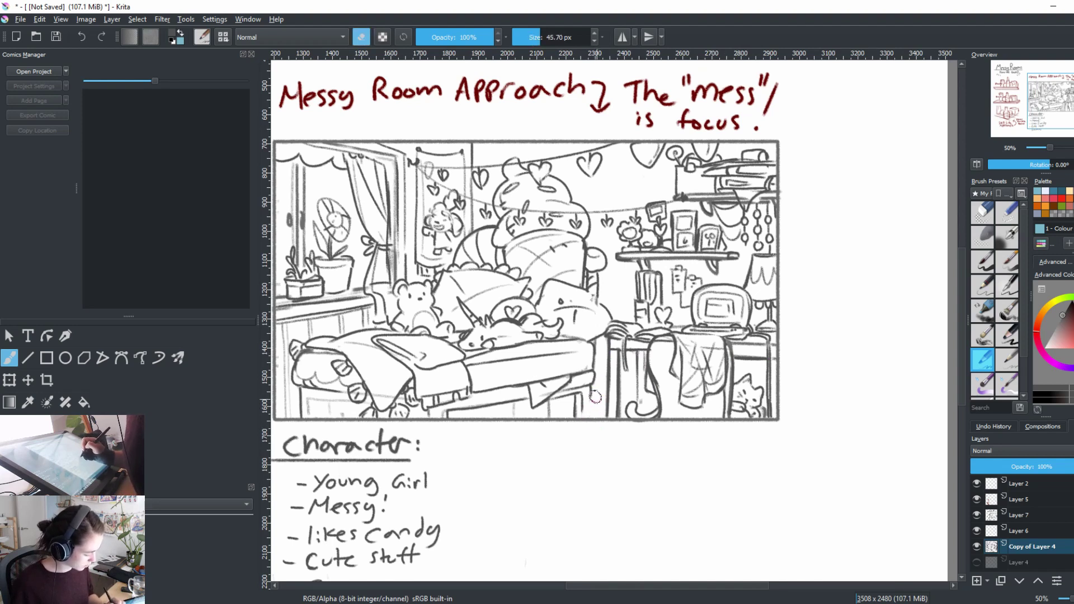
{"action": "key", "text": "e"}
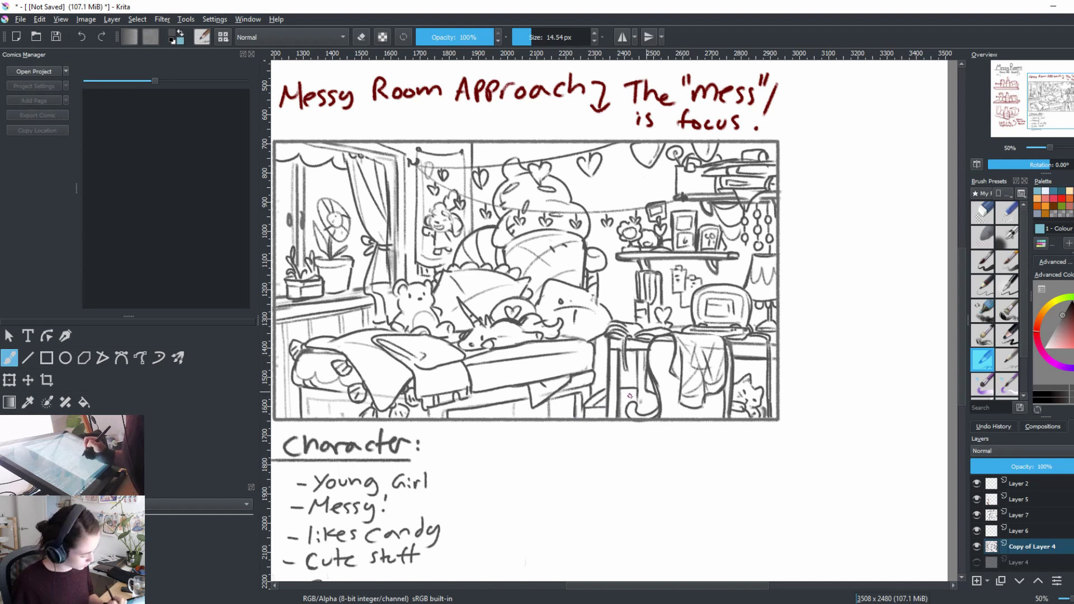
Step: Erase inside the curl beside the desk leg and redraw its small inner lines
{"action": "key", "text": "e"}
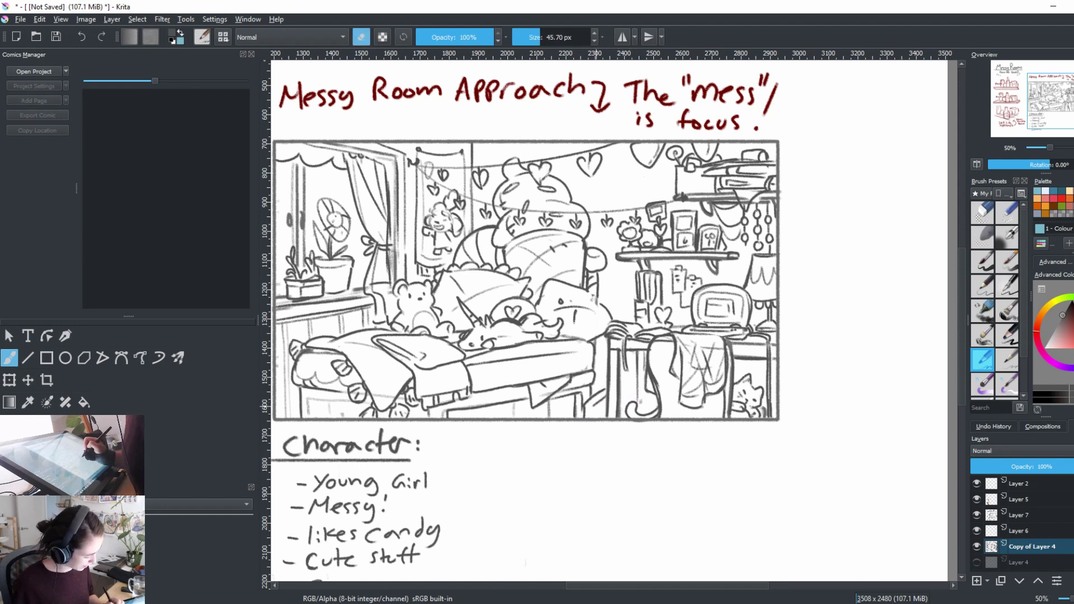
{"action": "key", "text": "e"}
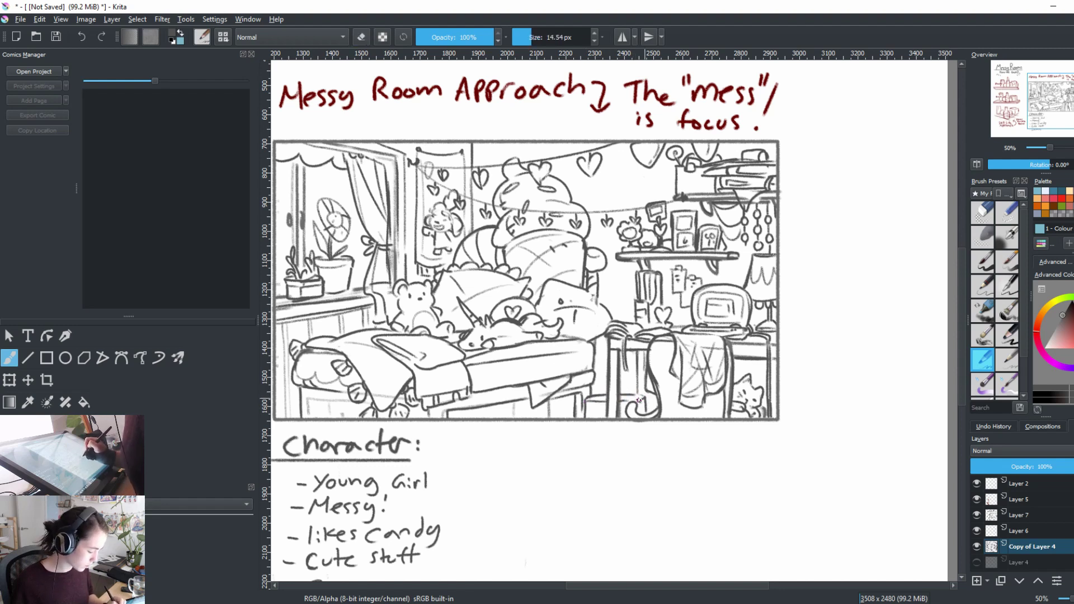
{"action": "key", "text": "e"}
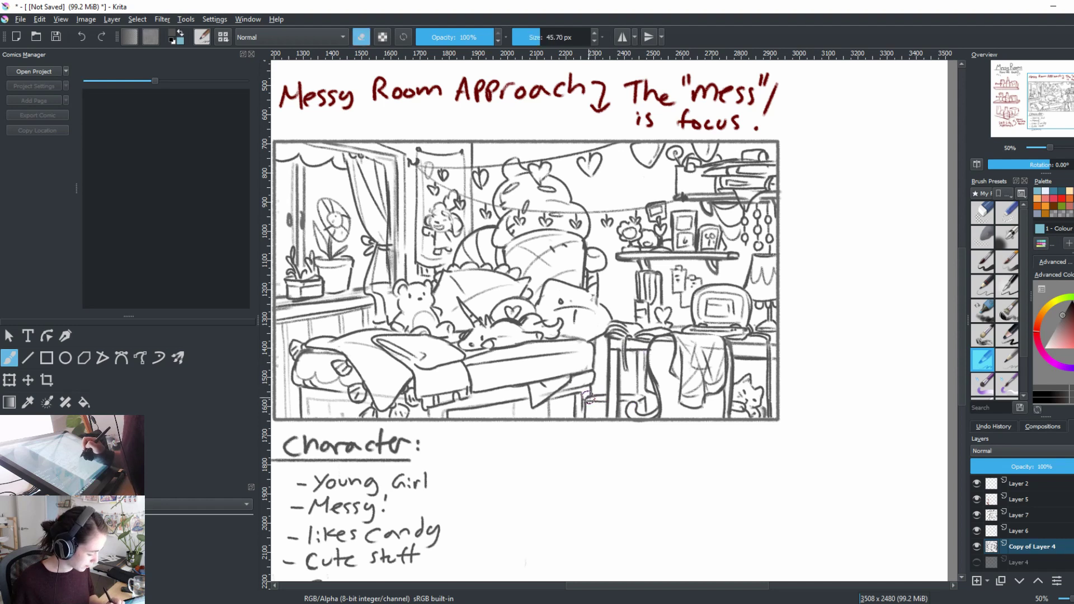
{"action": "key", "text": "e"}
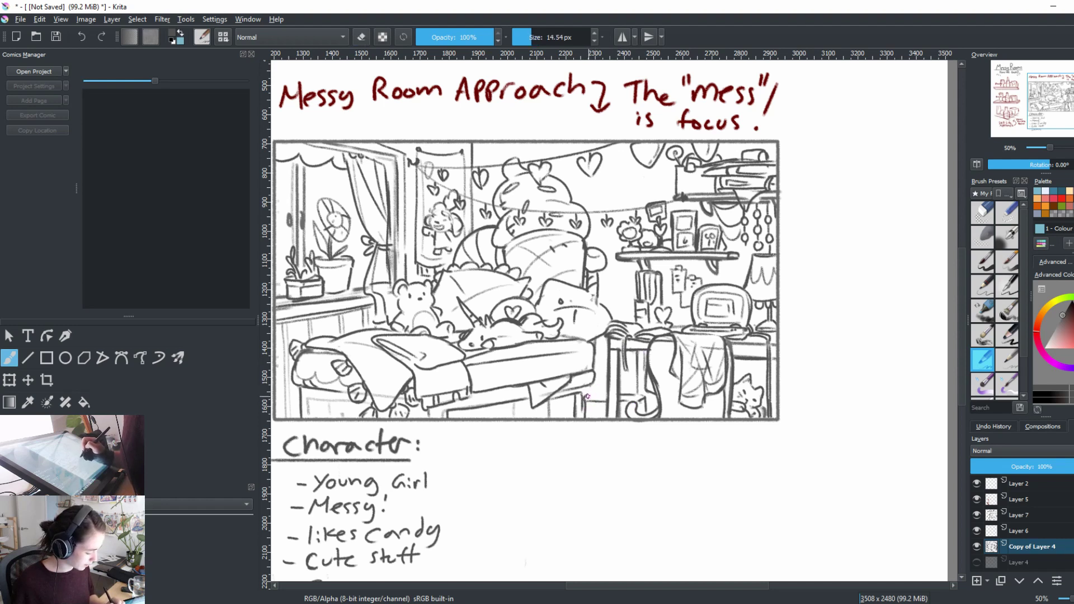
Step: Draw small stacked, book-like shapes in the gap between the bed and the desk, cleaning up with the eraser
{"action": "left_click_drag", "start_coordinate": [587, 396], "coordinate": [597, 398]}
{"action": "key", "text": "e"}
{"action": "key", "text": "e"}
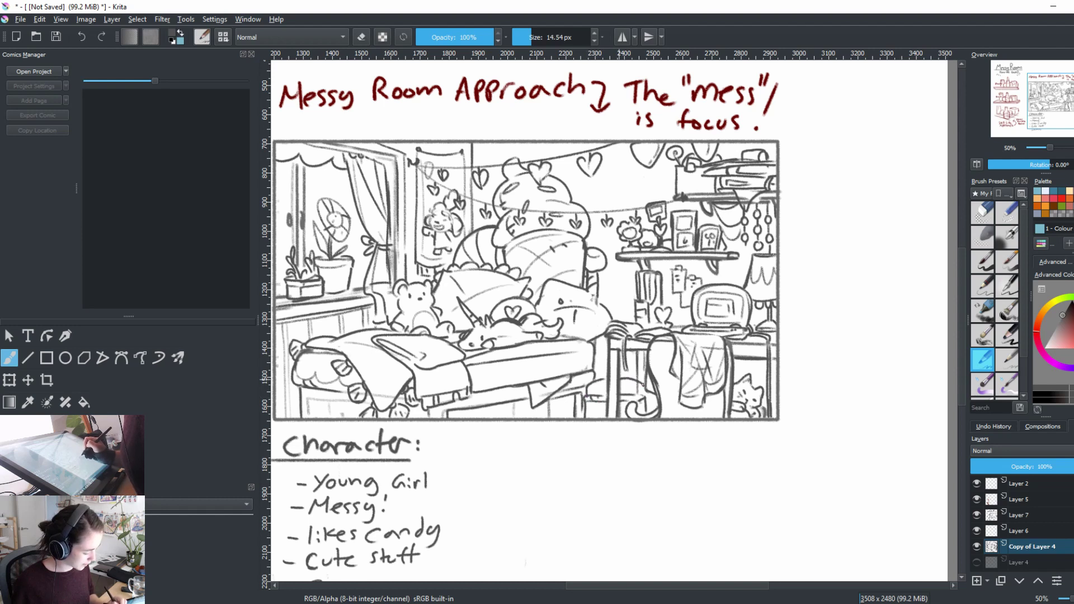
{"action": "key", "text": "e"}
{"action": "key", "text": "e"}
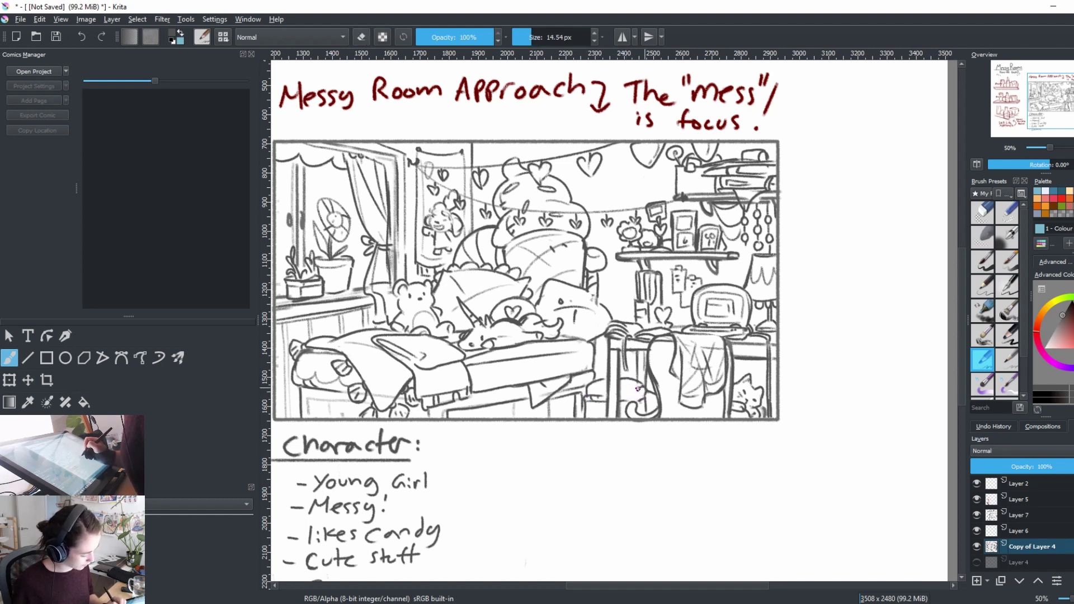
{"action": "left_click_drag", "start_coordinate": [583, 390], "coordinate": [600, 392]}
{"action": "left_click_drag", "start_coordinate": [729, 436], "coordinate": [750, 451]}
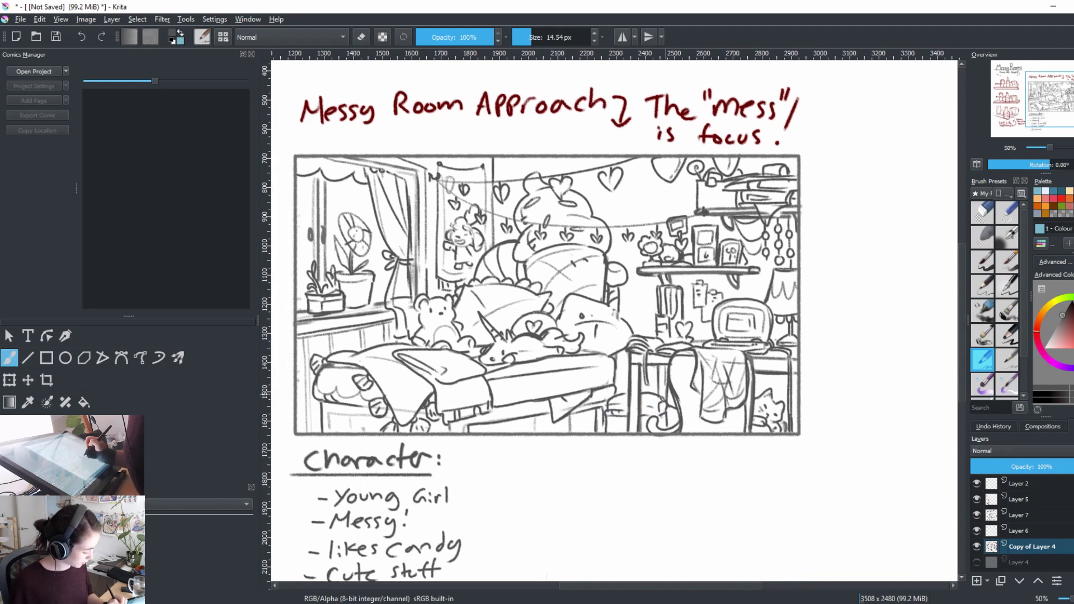
{"action": "mouse_move", "coordinate": [614, 404]}
{"action": "left_mouse_down"}
{"action": "mouse_move", "coordinate": [608, 432]}
{"action": "mouse_move", "coordinate": [609, 398]}
{"action": "mouse_move", "coordinate": [721, 371]}
{"action": "left_mouse_up"}
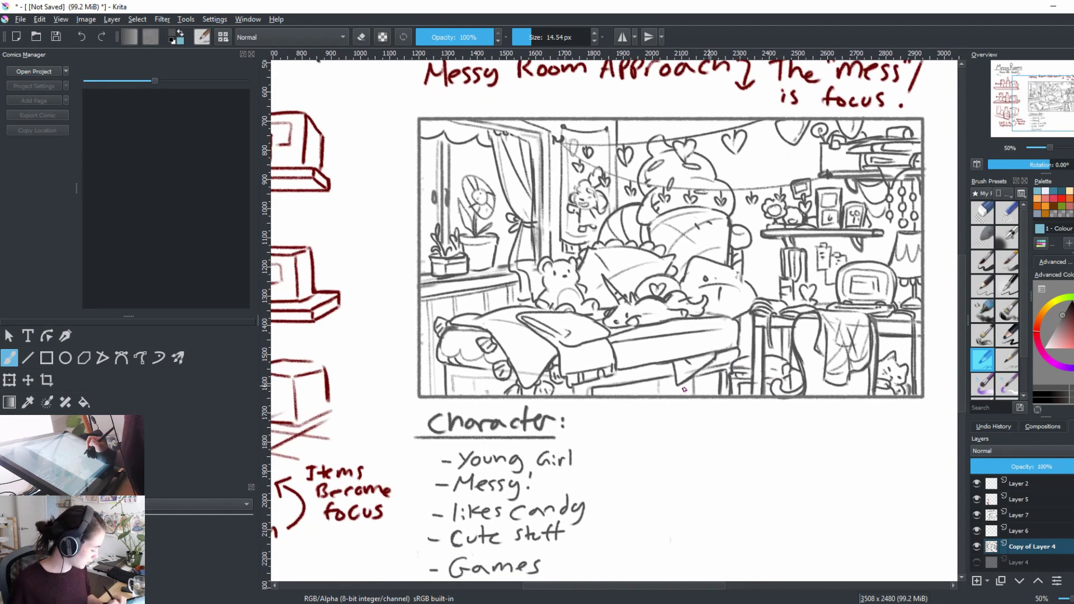
Step: Erase the stray lines beneath the bed and redraw the bed frame's lower edge and leg near the hanging sheet corner
{"action": "key", "text": "e"}
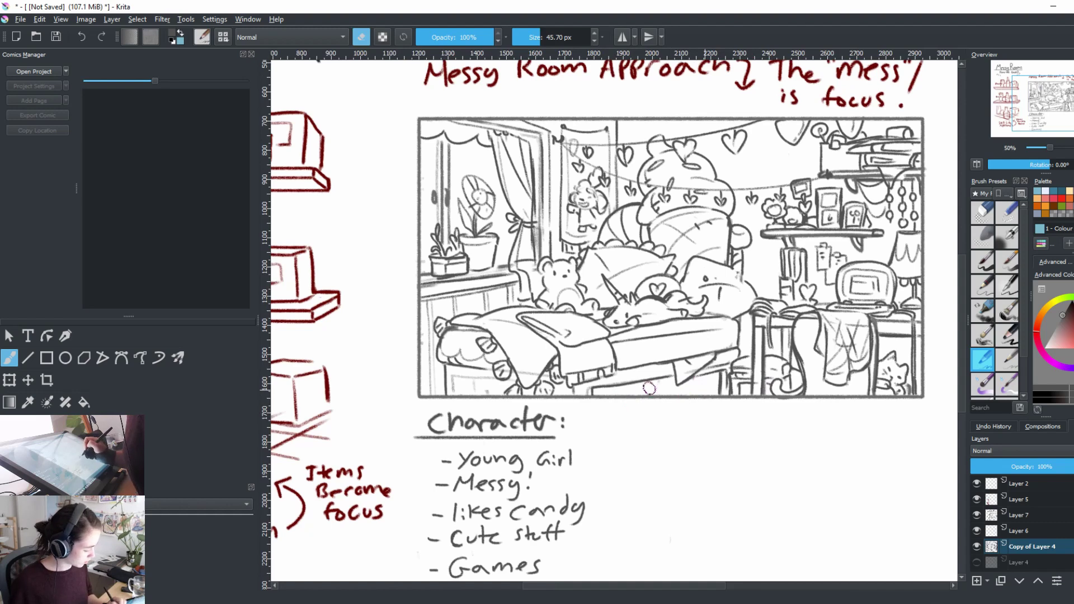
{"action": "key", "text": "e"}
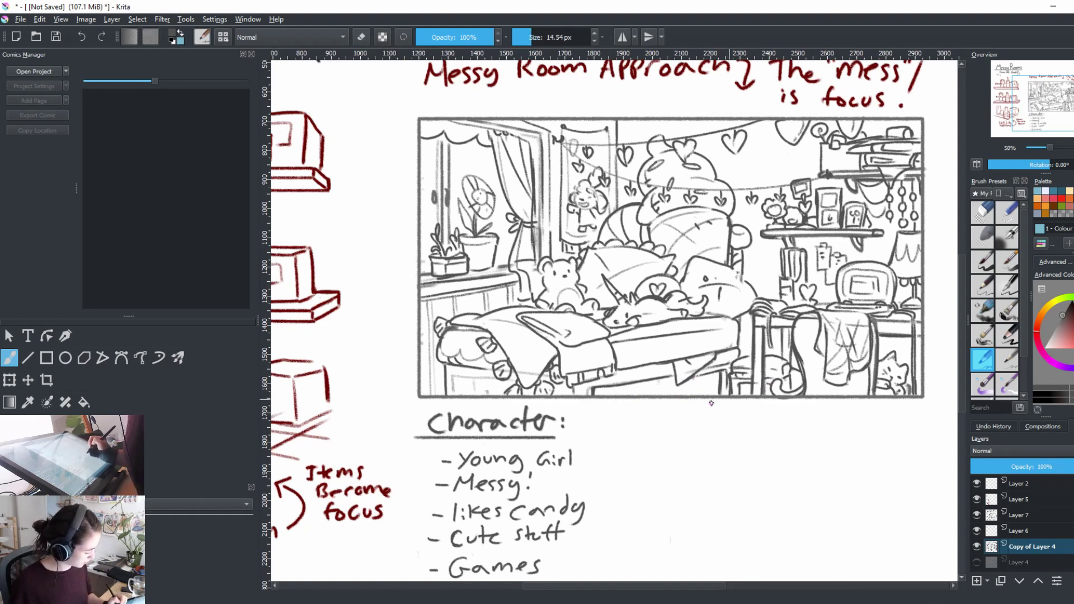
{"action": "key", "text": "e"}
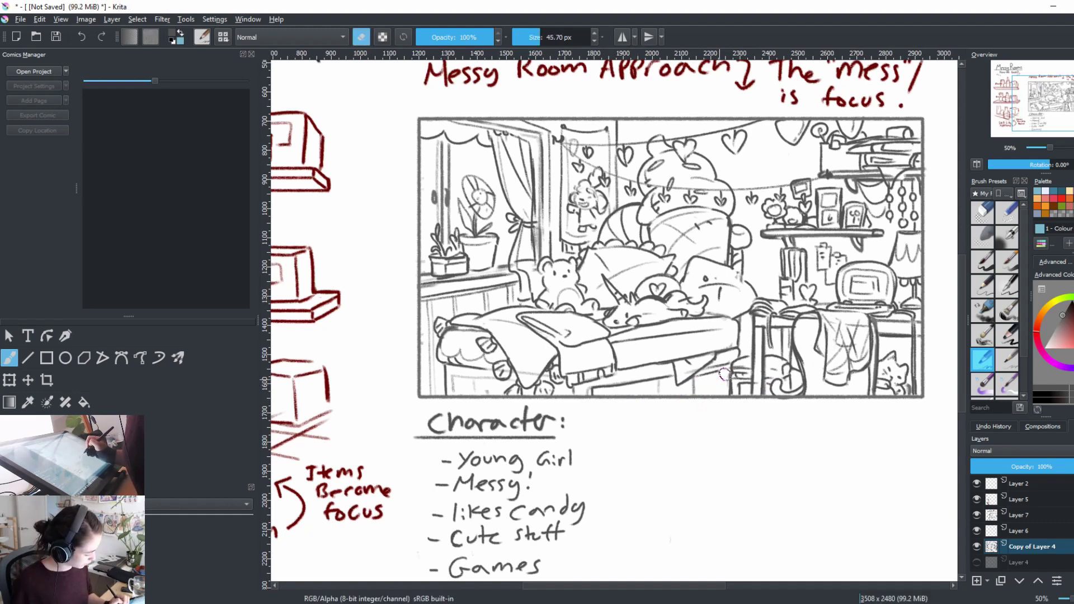
{"action": "key", "text": "e"}
{"action": "key", "text": "e"}
{"action": "key", "text": "e"}
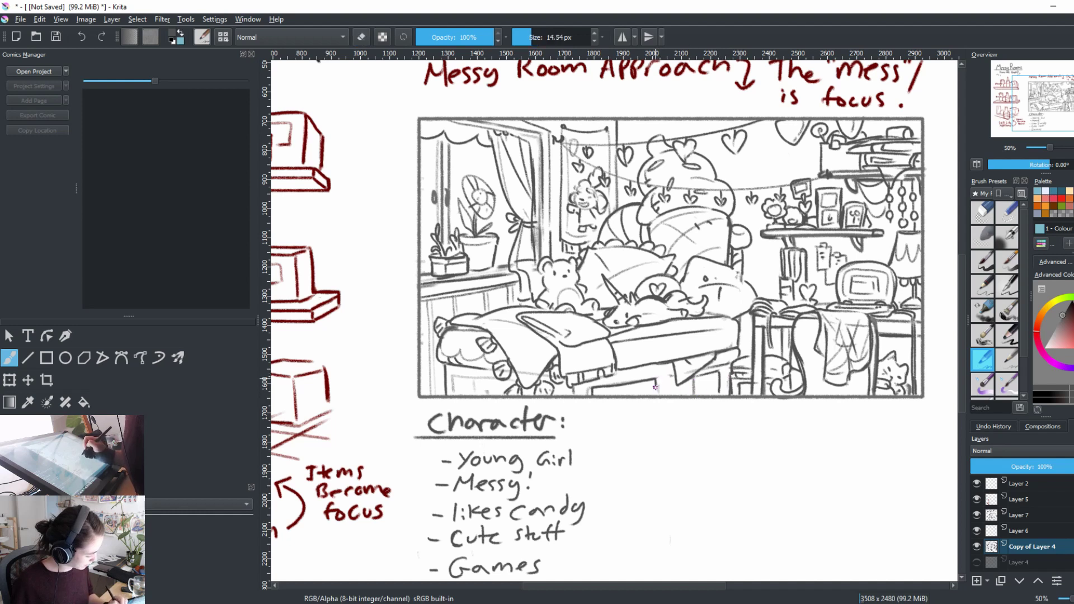
{"action": "key", "text": "e"}
{"action": "key", "text": "e"}
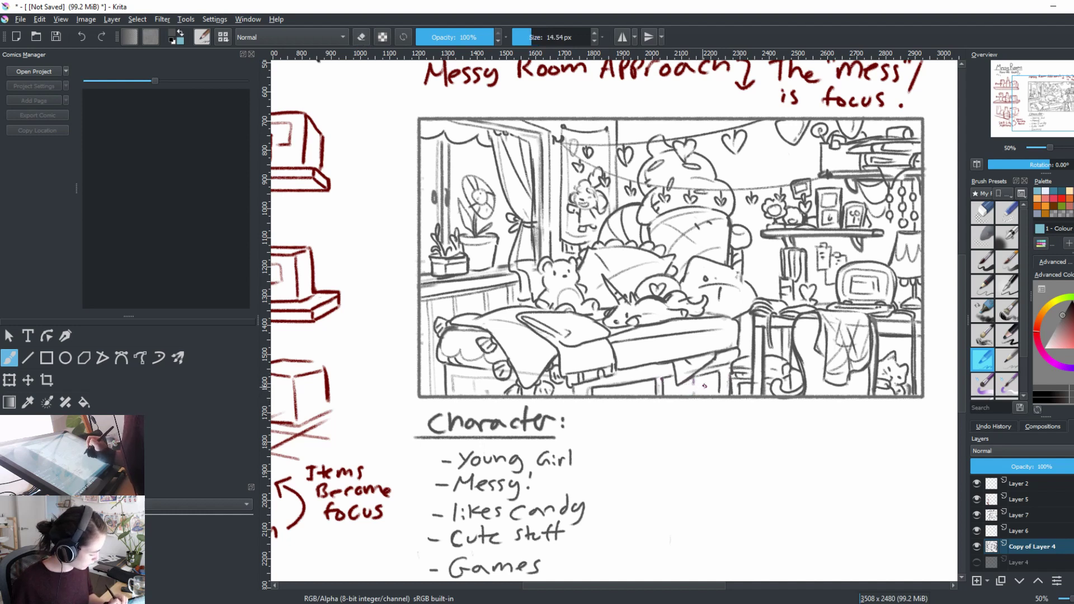
Step: Draw flat clutter items in the open space under the bed, erasing and reinforcing the frame lines around them
{"action": "key", "text": "e"}
{"action": "key", "text": "e"}
{"action": "key", "text": "e"}
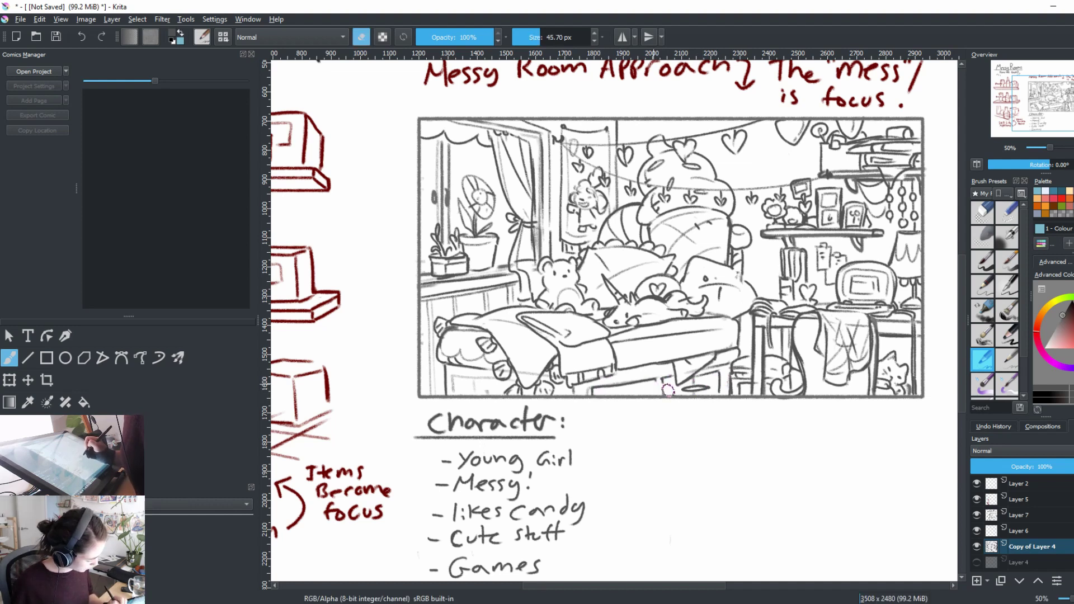
{"action": "key", "text": "e"}
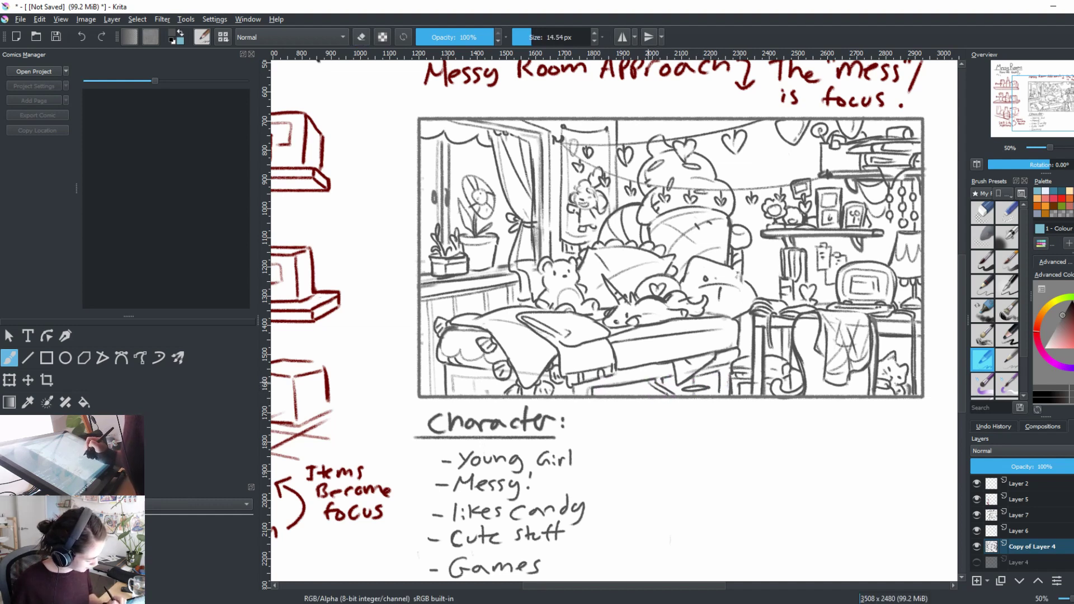
{"action": "key", "text": "e"}
{"action": "key", "text": "e"}
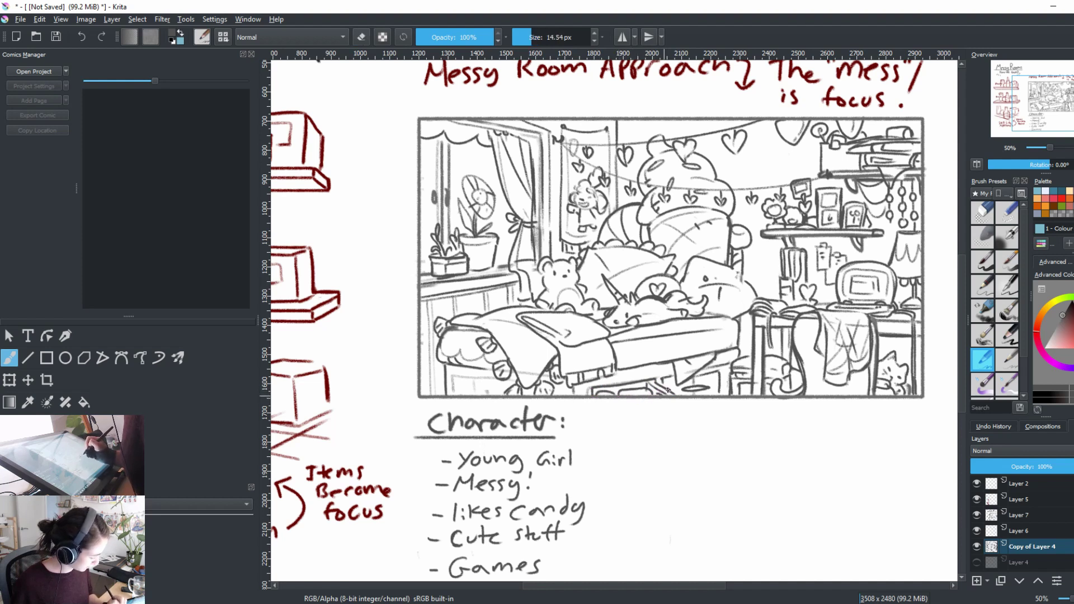
{"action": "mouse_move", "coordinate": [591, 388]}
{"action": "left_mouse_down"}
{"action": "mouse_move", "coordinate": [707, 388]}
{"action": "mouse_move", "coordinate": [695, 387]}
{"action": "mouse_move", "coordinate": [720, 373]}
{"action": "left_mouse_up"}
{"action": "key", "text": "e"}
{"action": "key", "text": "e"}
{"action": "mouse_move", "coordinate": [719, 372]}
{"action": "left_mouse_down"}
{"action": "mouse_move", "coordinate": [720, 392]}
{"action": "mouse_move", "coordinate": [716, 367]}
{"action": "mouse_move", "coordinate": [726, 366]}
{"action": "left_mouse_up"}
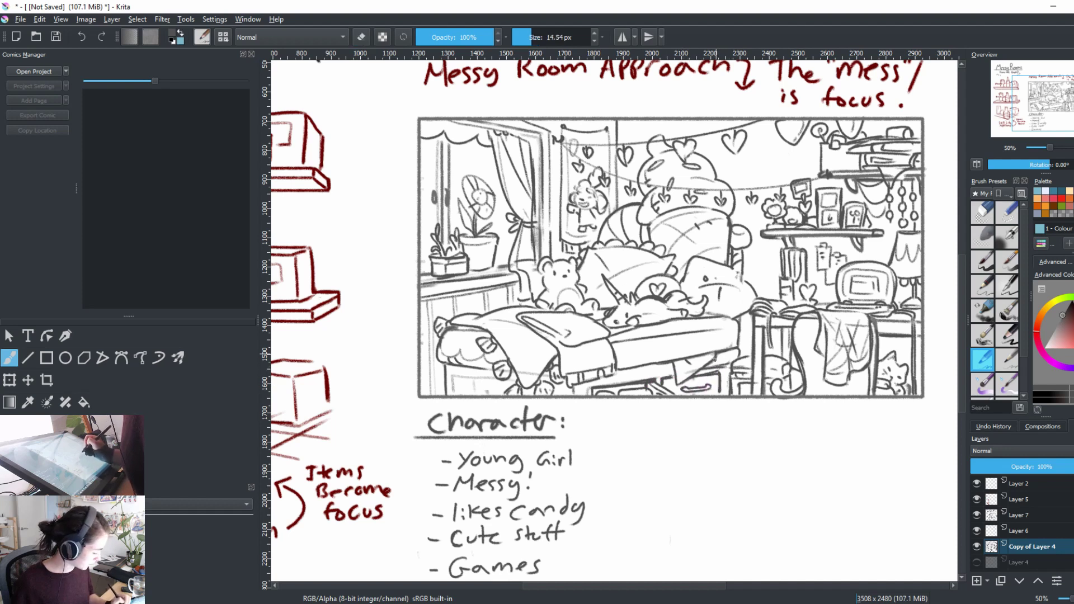
Step: Clean up the bed's edge by the pillow and draw stripe lines across the side of the mattress
{"action": "key", "text": "e"}
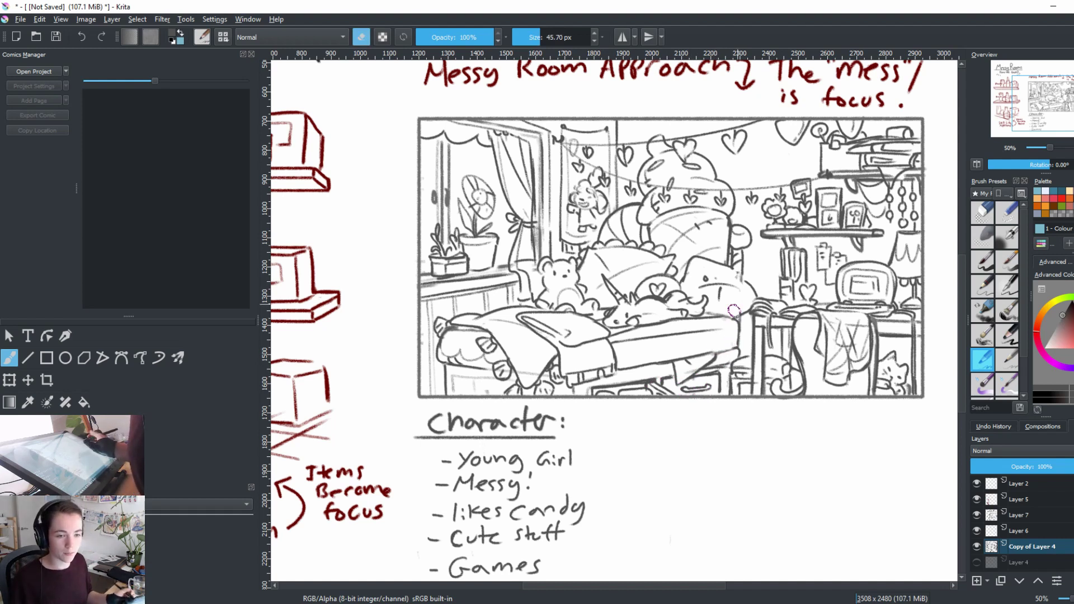
{"action": "key", "text": "e"}
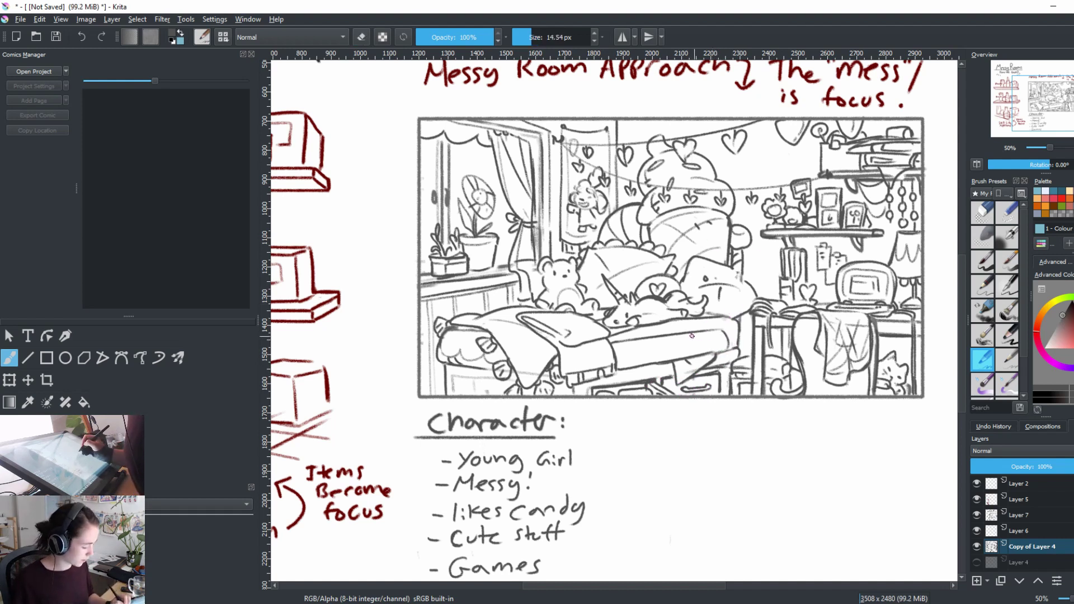
{"action": "left_click_drag", "start_coordinate": [697, 334], "coordinate": [704, 359]}
{"action": "mouse_move", "coordinate": [648, 339]}
{"action": "left_mouse_down"}
{"action": "mouse_move", "coordinate": [638, 368]}
{"action": "mouse_move", "coordinate": [709, 357]}
{"action": "left_mouse_up"}
{"action": "mouse_move", "coordinate": [715, 418]}
{"action": "left_mouse_down"}
{"action": "mouse_move", "coordinate": [710, 427]}
{"action": "mouse_move", "coordinate": [748, 464]}
{"action": "mouse_move", "coordinate": [681, 477]}
{"action": "left_mouse_up"}
Step: Draw thin vertical wallpaper stripes on the back wall behind the heart garland and ice cream cushion, undoing misplaced strokes
{"action": "left_click_drag", "start_coordinate": [601, 179], "coordinate": [604, 231]}
{"action": "key", "text": "ctrl+z"}
{"action": "key", "text": "ctrl+z"}
{"action": "mouse_move", "coordinate": [602, 179]}
{"action": "left_mouse_down"}
{"action": "mouse_move", "coordinate": [602, 231]}
{"action": "mouse_move", "coordinate": [605, 222]}
{"action": "left_mouse_up"}
{"action": "left_click_drag", "start_coordinate": [644, 179], "coordinate": [644, 198]}
{"action": "mouse_move", "coordinate": [646, 179]}
{"action": "left_mouse_down"}
{"action": "mouse_move", "coordinate": [645, 208]}
{"action": "mouse_move", "coordinate": [679, 177]}
{"action": "mouse_move", "coordinate": [677, 230]}
{"action": "left_mouse_up"}
{"action": "mouse_move", "coordinate": [682, 180]}
{"action": "left_mouse_down"}
{"action": "mouse_move", "coordinate": [688, 233]}
{"action": "mouse_move", "coordinate": [718, 186]}
{"action": "mouse_move", "coordinate": [720, 255]}
{"action": "left_mouse_up"}
{"action": "key", "text": "ctrl+z"}
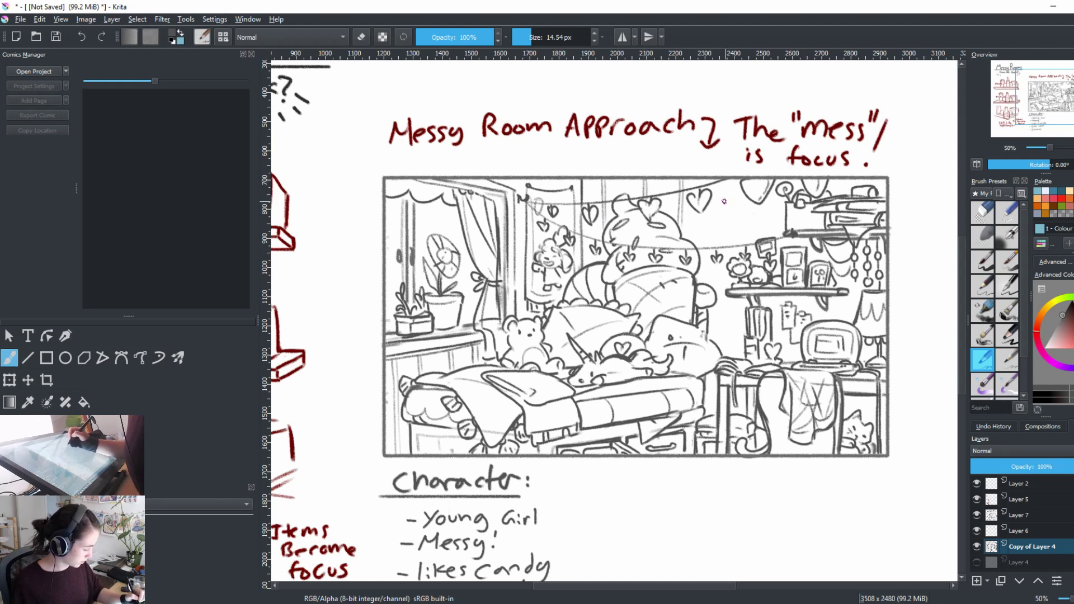
Step: Continue the vertical wallpaper stripes toward the shelves and desk, and beside the window and wall poster
{"action": "left_click_drag", "start_coordinate": [721, 190], "coordinate": [719, 255]}
{"action": "left_click_drag", "start_coordinate": [722, 197], "coordinate": [720, 358]}
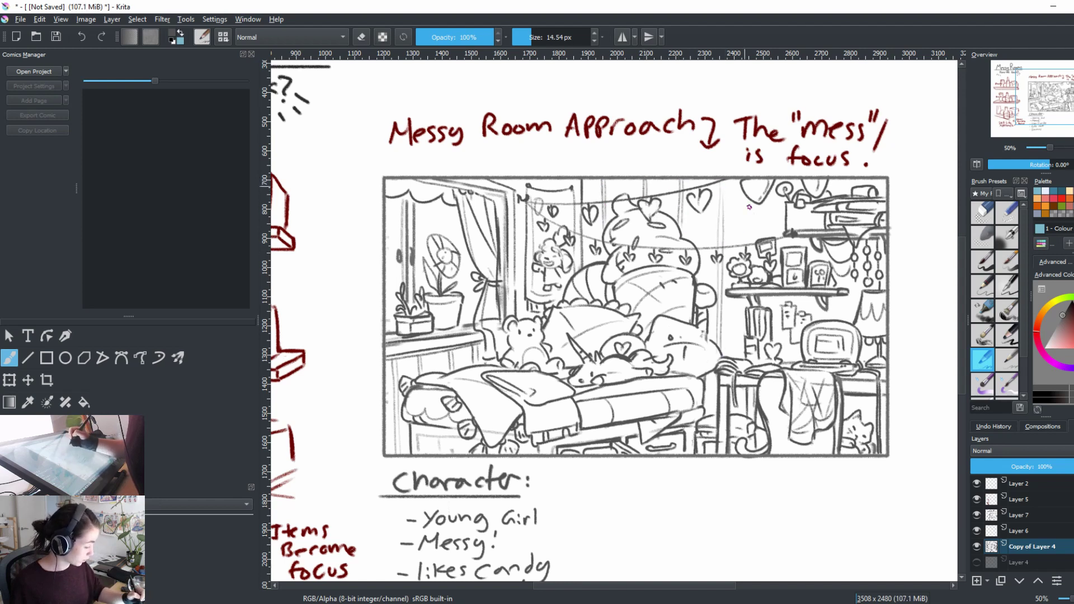
{"action": "mouse_move", "coordinate": [750, 201]}
{"action": "left_mouse_down"}
{"action": "mouse_move", "coordinate": [752, 249]}
{"action": "mouse_move", "coordinate": [757, 239]}
{"action": "left_mouse_up"}
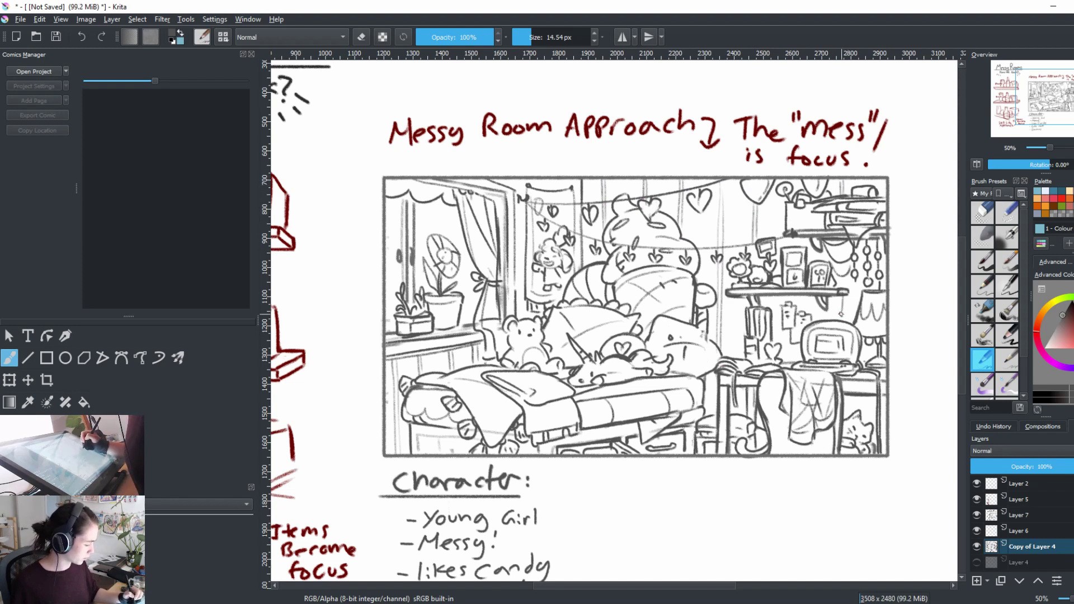
{"action": "mouse_move", "coordinate": [801, 296]}
{"action": "left_mouse_down"}
{"action": "mouse_move", "coordinate": [806, 312]}
{"action": "mouse_move", "coordinate": [776, 339]}
{"action": "mouse_move", "coordinate": [787, 340]}
{"action": "left_mouse_up"}
{"action": "left_click_drag", "start_coordinate": [762, 479], "coordinate": [779, 494]}
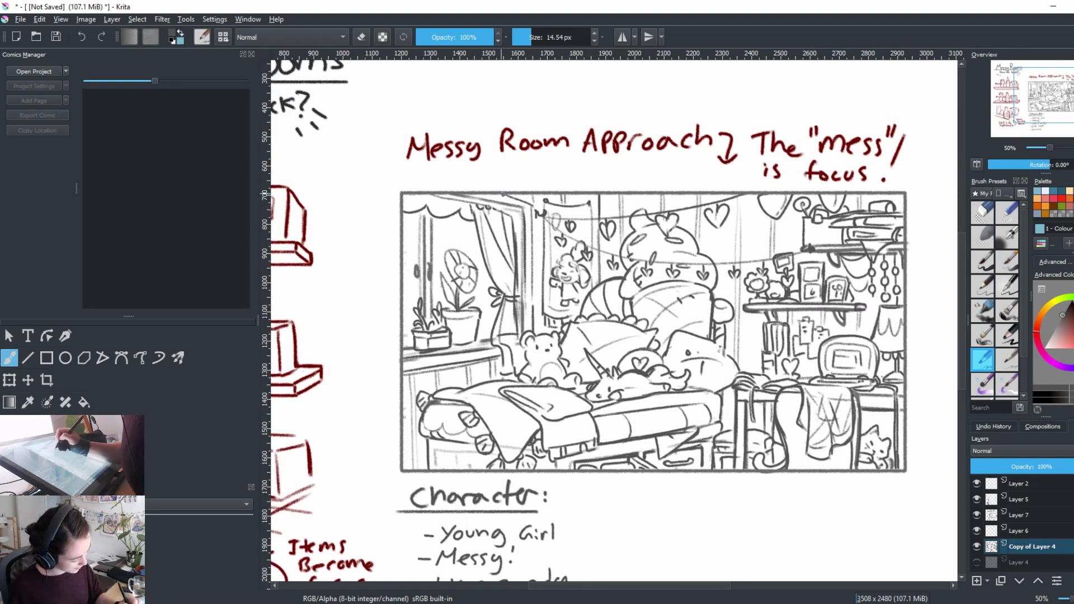
{"action": "mouse_move", "coordinate": [502, 193]}
{"action": "left_mouse_down"}
{"action": "mouse_move", "coordinate": [531, 235]}
{"action": "mouse_move", "coordinate": [532, 309]}
{"action": "mouse_move", "coordinate": [564, 343]}
{"action": "left_mouse_up"}
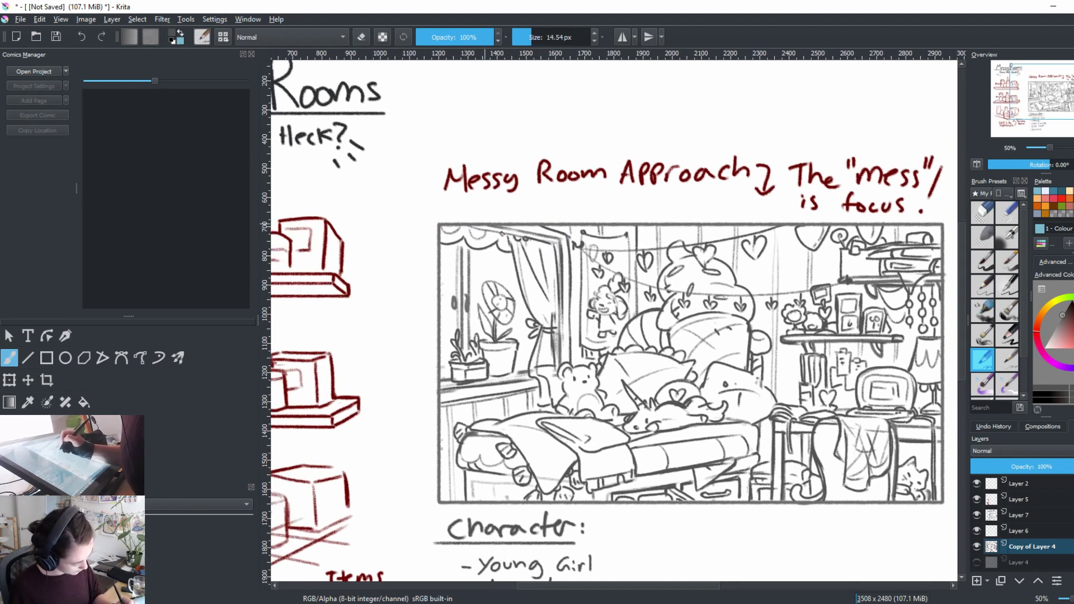
{"action": "mouse_move", "coordinate": [507, 235]}
{"action": "left_mouse_down"}
{"action": "mouse_move", "coordinate": [598, 218]}
{"action": "mouse_move", "coordinate": [421, 211]}
{"action": "left_mouse_up"}
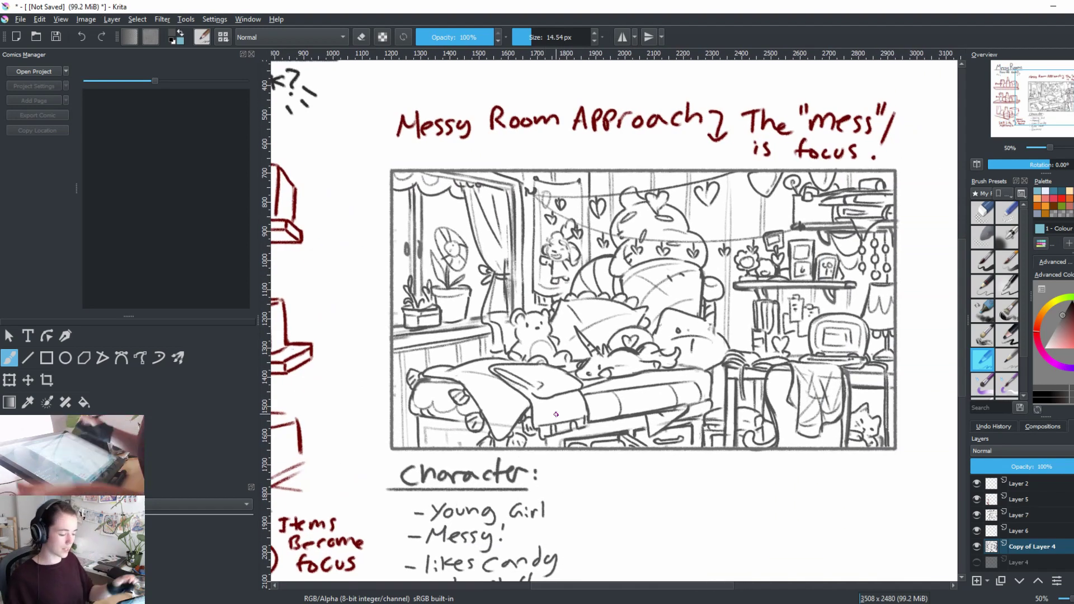
Step: Lighten the figure on the wall poster with the eraser and redraw the poster's light details and garland line
{"action": "key", "text": "e"}
{"action": "mouse_move", "coordinate": [543, 260]}
{"action": "left_mouse_down"}
{"action": "mouse_move", "coordinate": [547, 236]}
{"action": "mouse_move", "coordinate": [552, 281]}
{"action": "mouse_move", "coordinate": [572, 255]}
{"action": "left_mouse_up"}
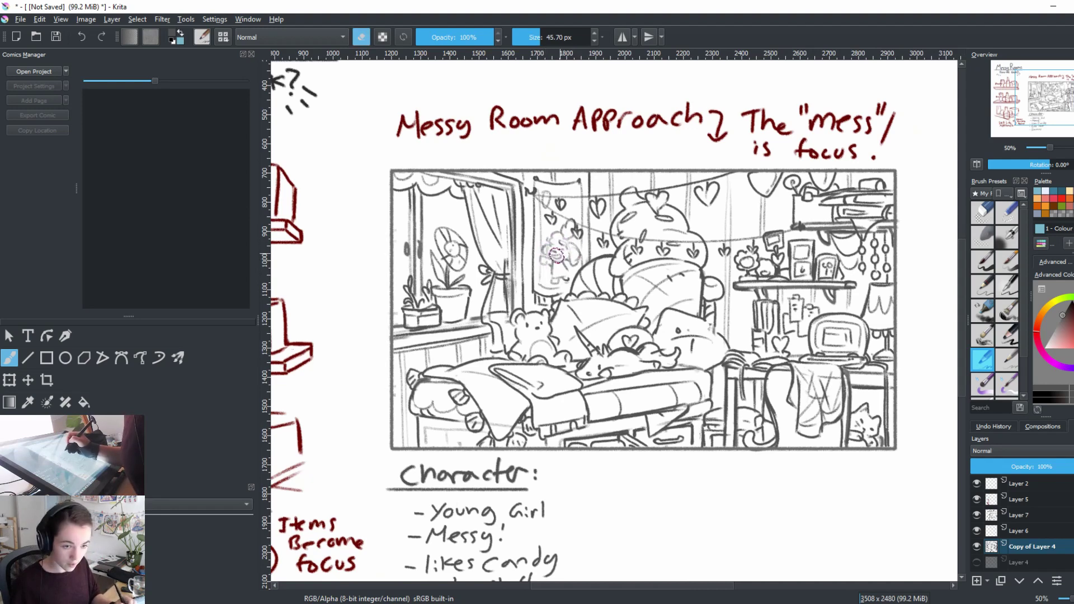
{"action": "key", "text": "e"}
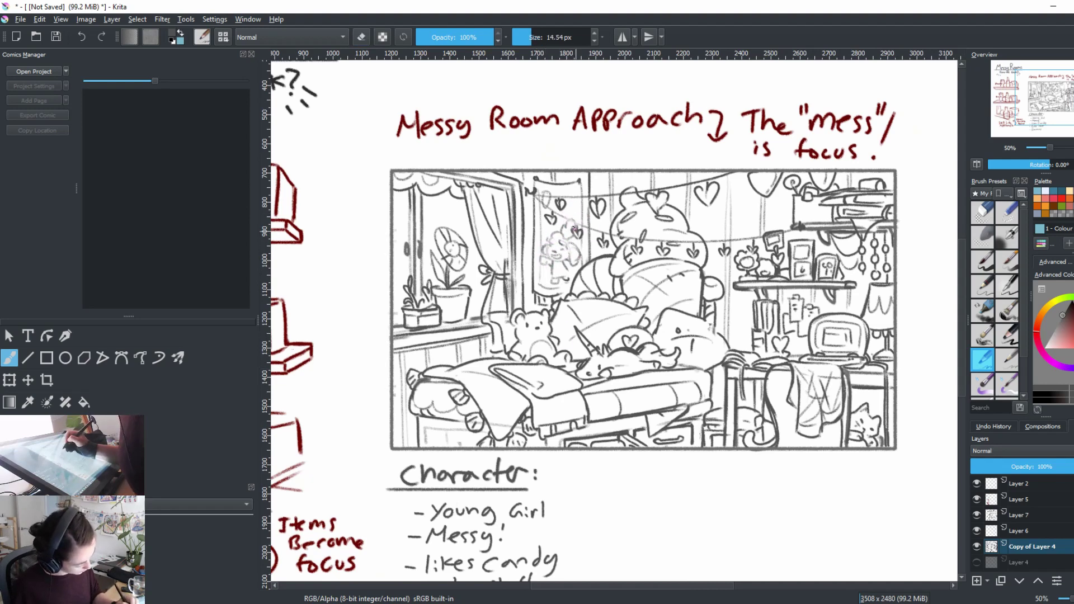
{"action": "left_click_drag", "start_coordinate": [572, 227], "coordinate": [578, 240]}
{"action": "mouse_move", "coordinate": [536, 200]}
{"action": "left_mouse_down"}
{"action": "mouse_move", "coordinate": [710, 247]}
{"action": "mouse_move", "coordinate": [582, 197]}
{"action": "left_mouse_up"}
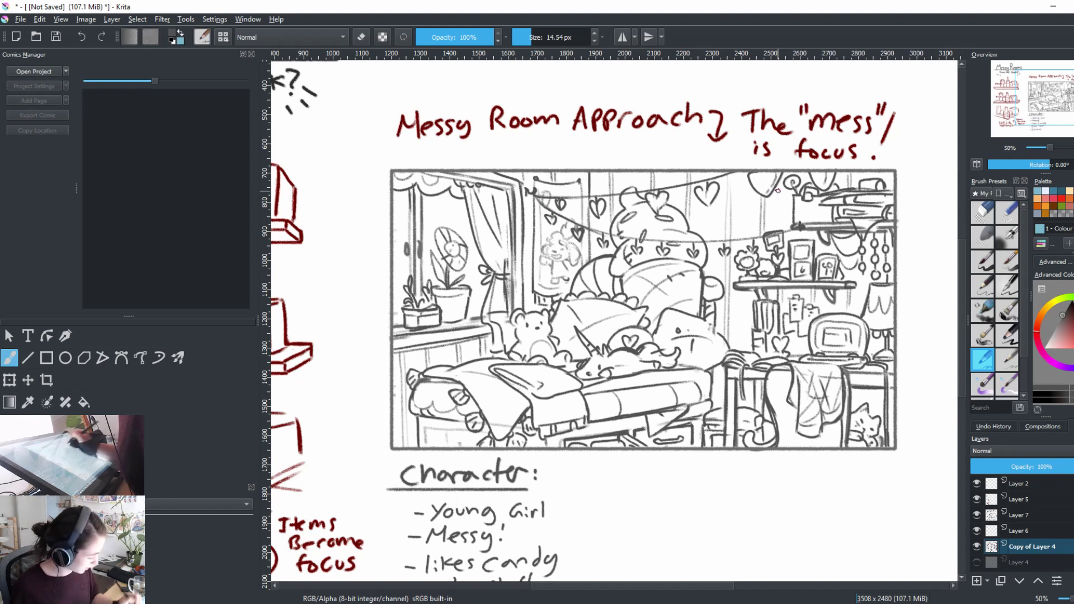
Step: Erase stray marks around the pillows and darken the books standing under the wall shelf
{"action": "left_click_drag", "start_coordinate": [780, 510], "coordinate": [715, 505]}
{"action": "key", "text": "e"}
{"action": "left_click_drag", "start_coordinate": [635, 316], "coordinate": [661, 348]}
{"action": "key", "text": "e"}
{"action": "left_click_drag", "start_coordinate": [621, 495], "coordinate": [697, 468]}
{"action": "left_click_drag", "start_coordinate": [756, 512], "coordinate": [693, 517]}
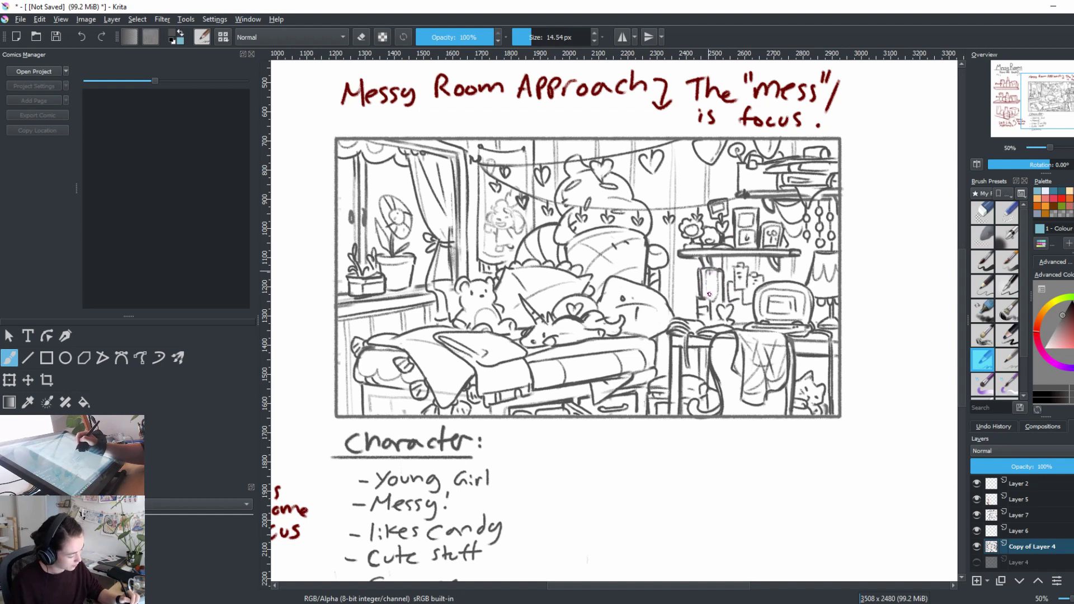
{"action": "left_click_drag", "start_coordinate": [715, 280], "coordinate": [705, 300]}
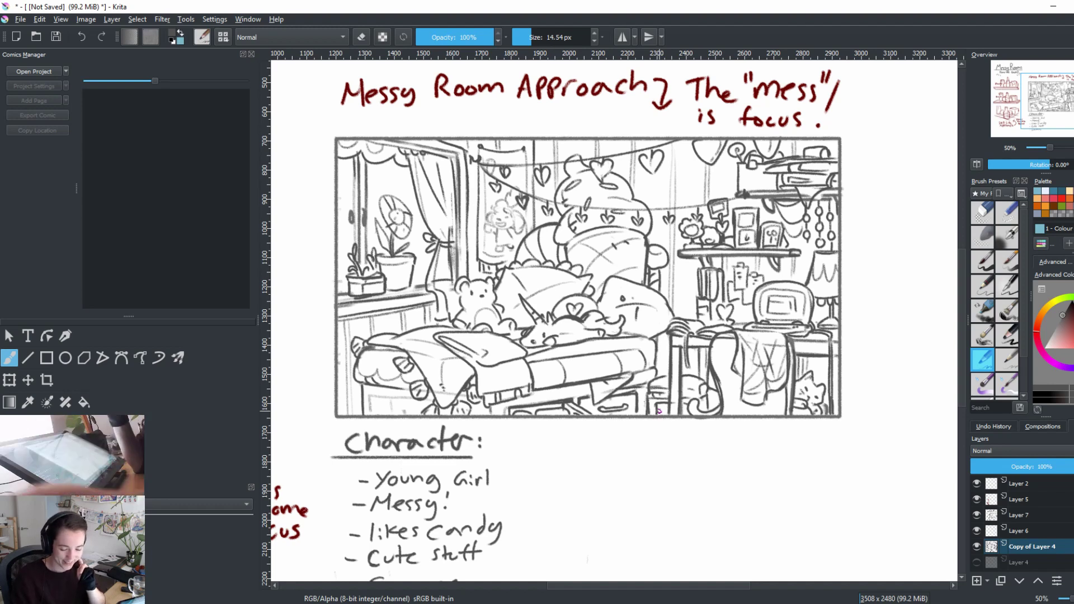
Step: Write an underlined "Homework:" heading below the room drawing, beside the character list
{"action": "key", "text": "minus"}
{"action": "key", "text": "minus"}
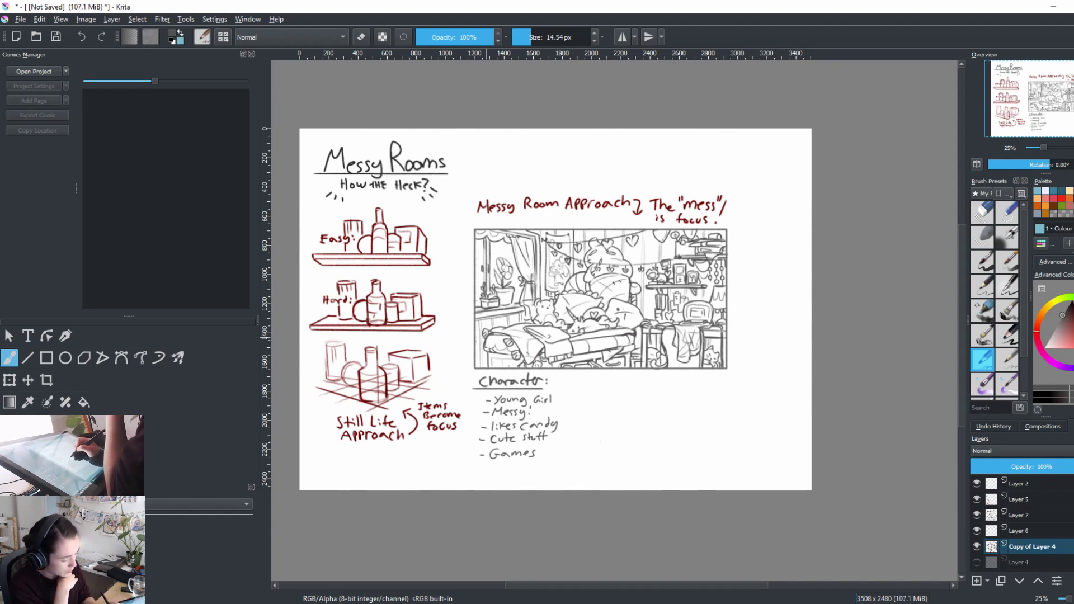
{"action": "left_click_drag", "start_coordinate": [484, 394], "coordinate": [485, 396]}
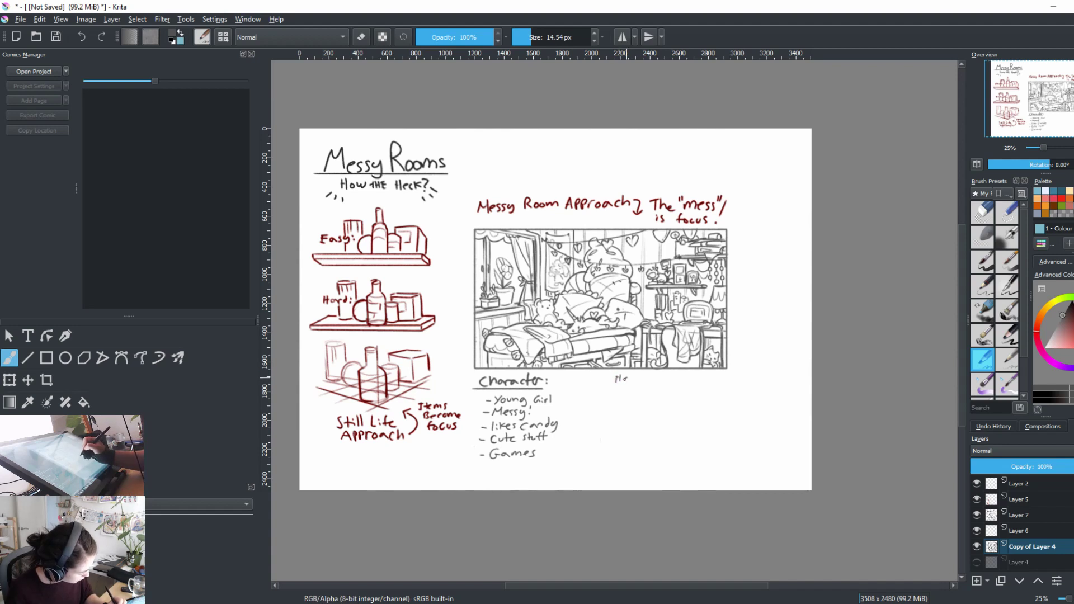
{"action": "left_click_drag", "start_coordinate": [625, 379], "coordinate": [693, 384]}
Step: Write the first homework bullet, "- Create character", under the heading
{"action": "left_click_drag", "start_coordinate": [605, 397], "coordinate": [610, 397]}
{"action": "left_click_drag", "start_coordinate": [624, 393], "coordinate": [650, 397]}
{"action": "left_click_drag", "start_coordinate": [652, 395], "coordinate": [671, 399]}
{"action": "left_click_drag", "start_coordinate": [674, 399], "coordinate": [678, 394]}
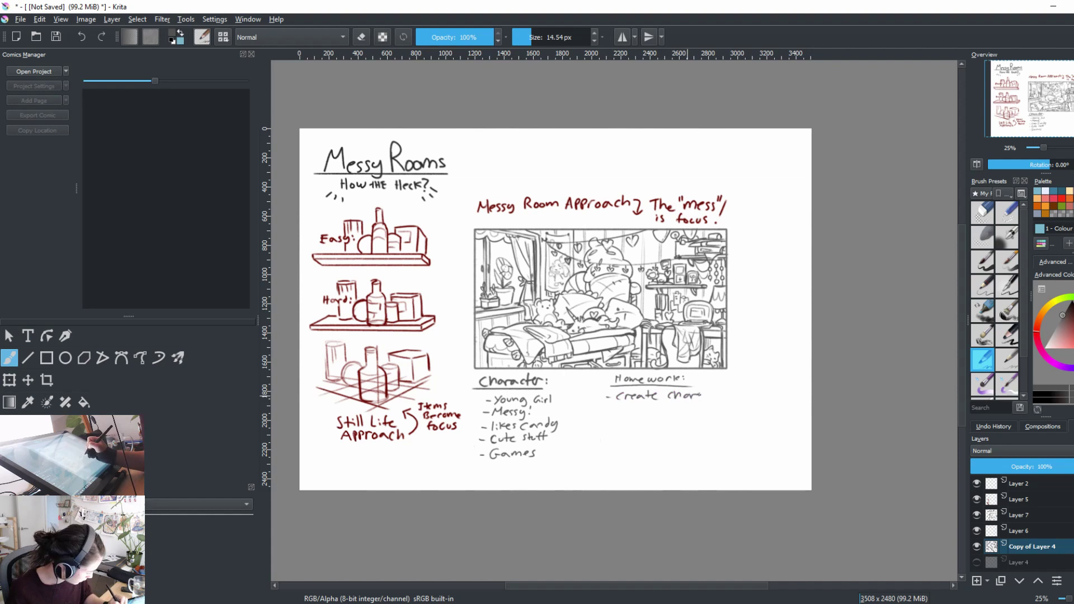
{"action": "left_click_drag", "start_coordinate": [720, 396], "coordinate": [730, 394]}
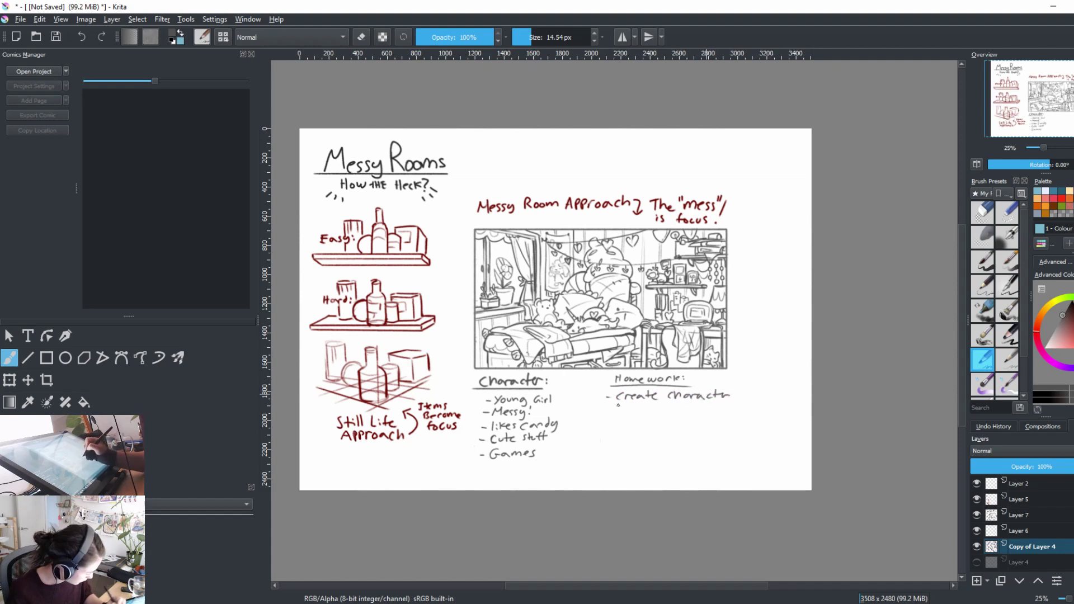
Step: Write a second homework bullet, "- Make Room Base", below the first one
{"action": "left_click_drag", "start_coordinate": [605, 410], "coordinate": [653, 414]}
{"action": "left_click", "coordinate": [637, 409]}
{"action": "key", "text": "ctrl+z"}
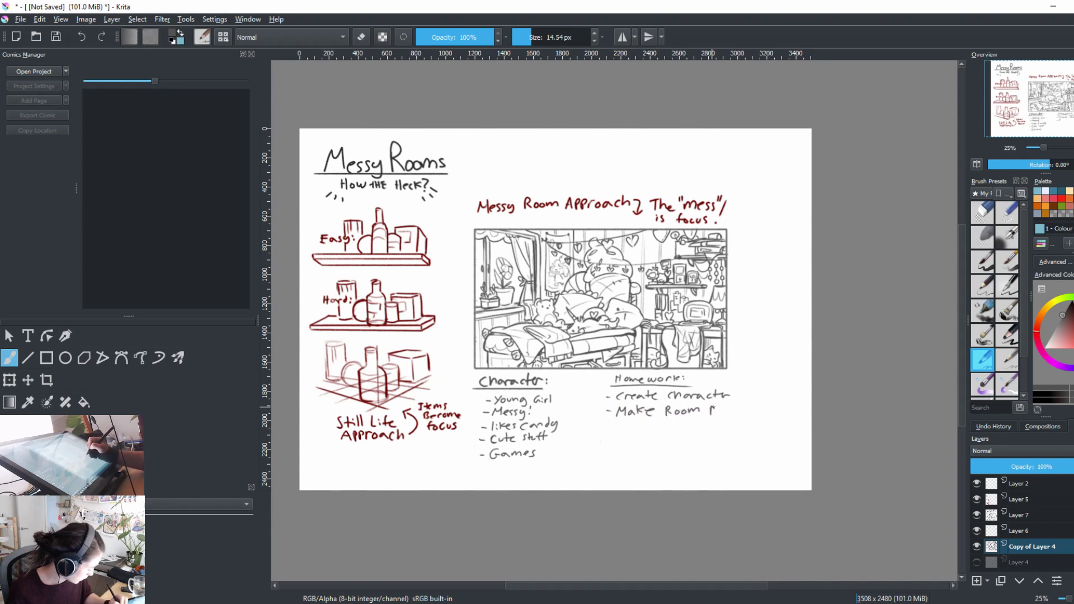
{"action": "left_click_drag", "start_coordinate": [725, 410], "coordinate": [726, 414]}
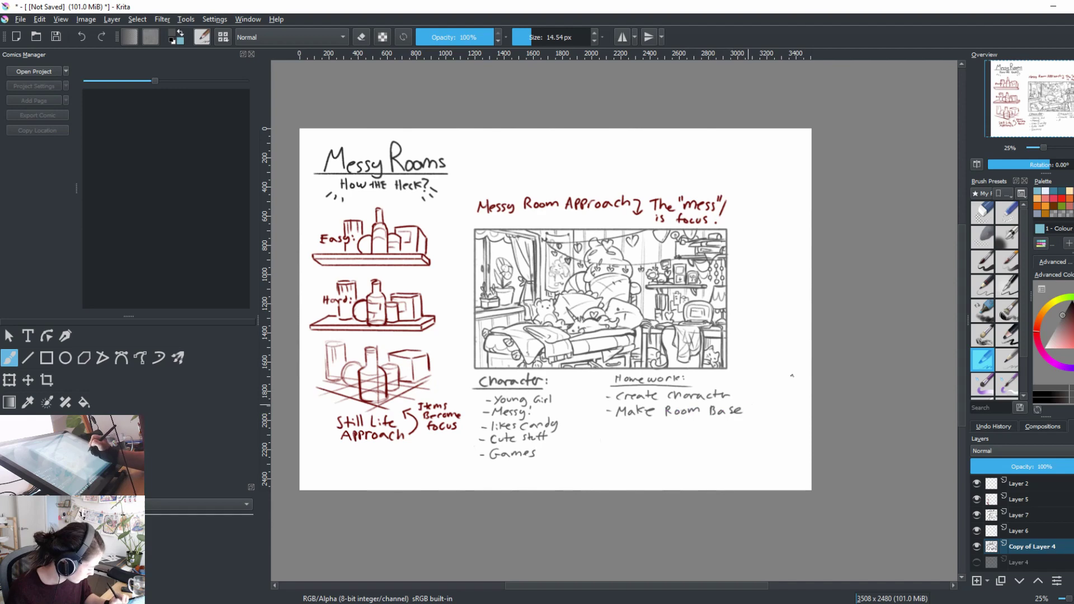
Step: Delete both bullet lines under the "Homework:" heading with a rectangular selection and clear the selection
{"action": "key", "text": "plus"}
{"action": "key", "text": "plus"}
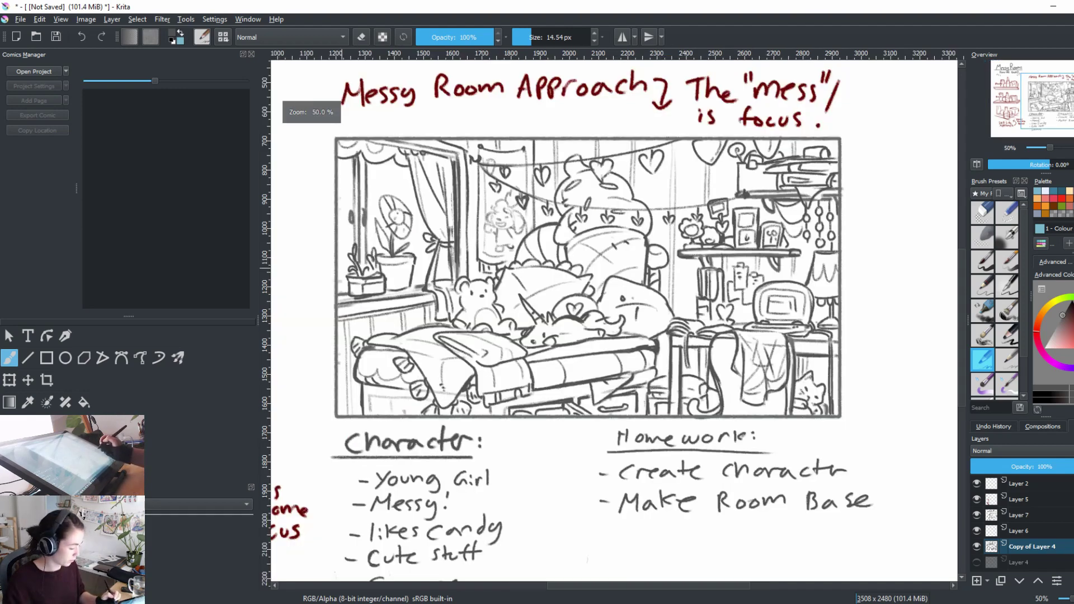
{"action": "left_click_drag", "start_coordinate": [816, 466], "coordinate": [750, 424]}
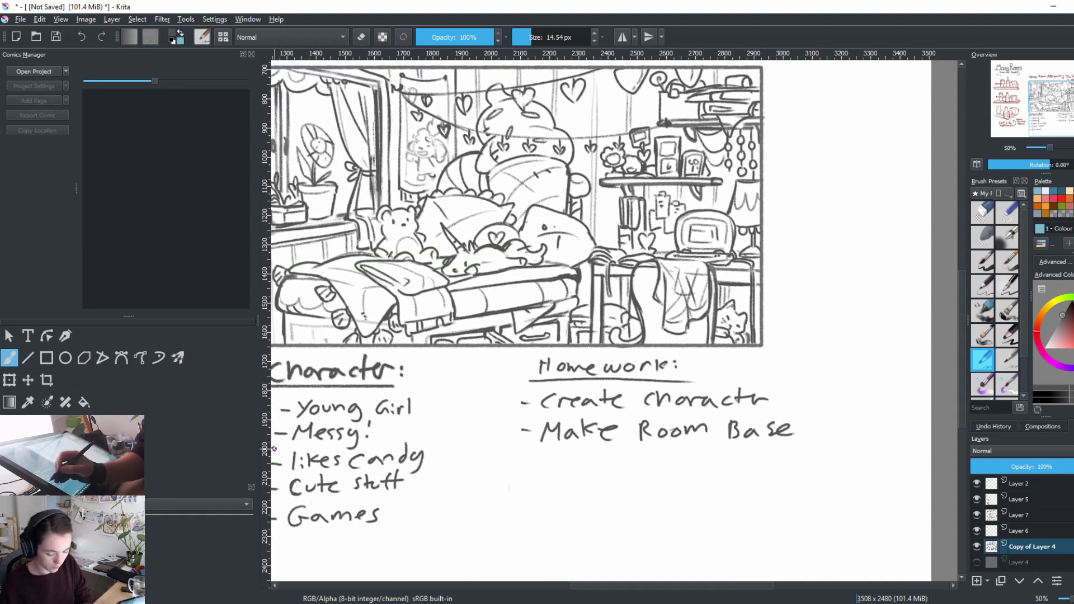
{"action": "key", "text": "ctrl+r"}
{"action": "left_click_drag", "start_coordinate": [506, 387], "coordinate": [820, 469]}
{"action": "key", "text": "Delete"}
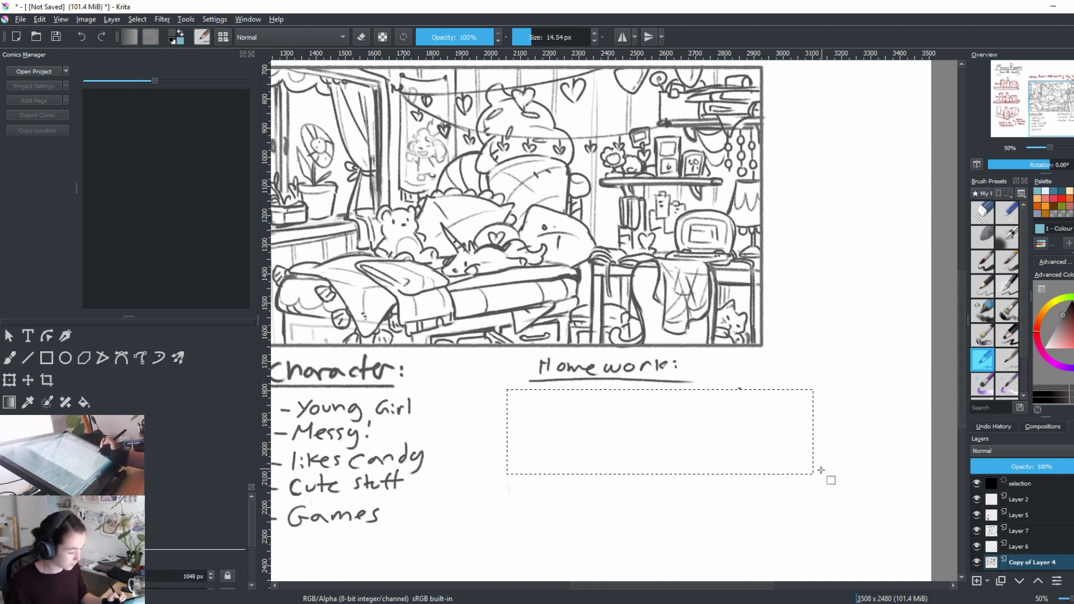
{"action": "key", "text": "ctrl+shift+a"}
{"action": "key", "text": "b"}
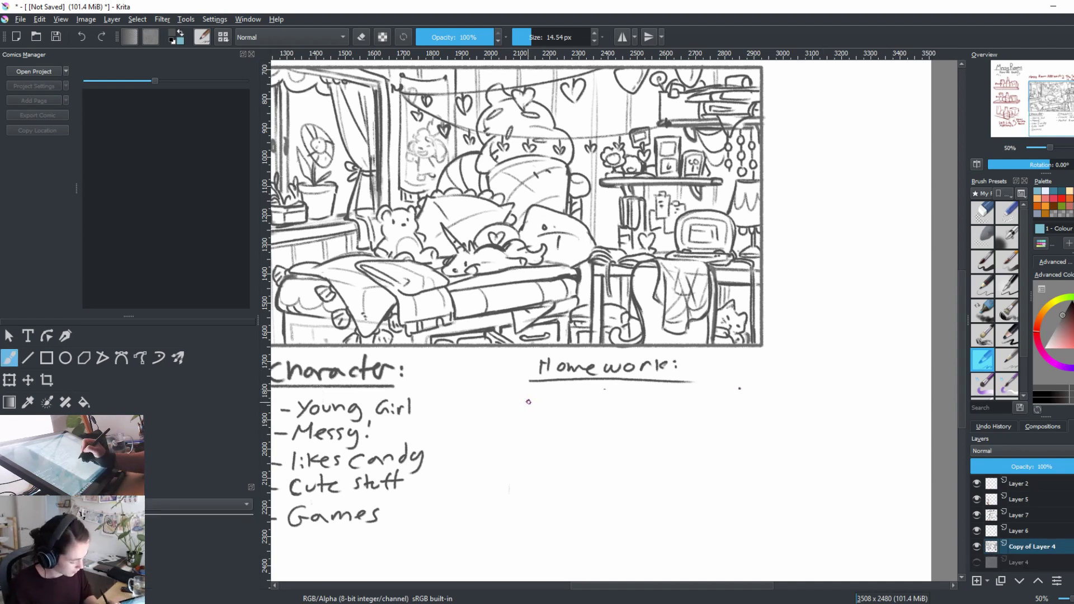
Step: Draw a new bullet dash under the "Homework:" heading and erase the stray dots left by the deleted text
{"action": "left_click_drag", "start_coordinate": [528, 401], "coordinate": [535, 400]}
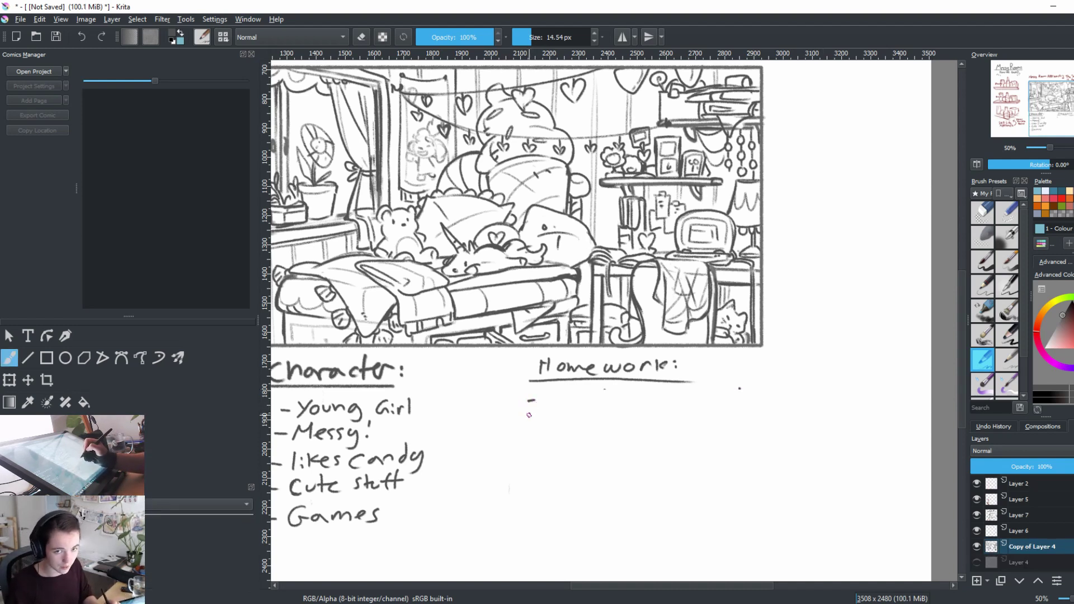
{"action": "left_click_drag", "start_coordinate": [660, 480], "coordinate": [703, 487]}
{"action": "key", "text": "e"}
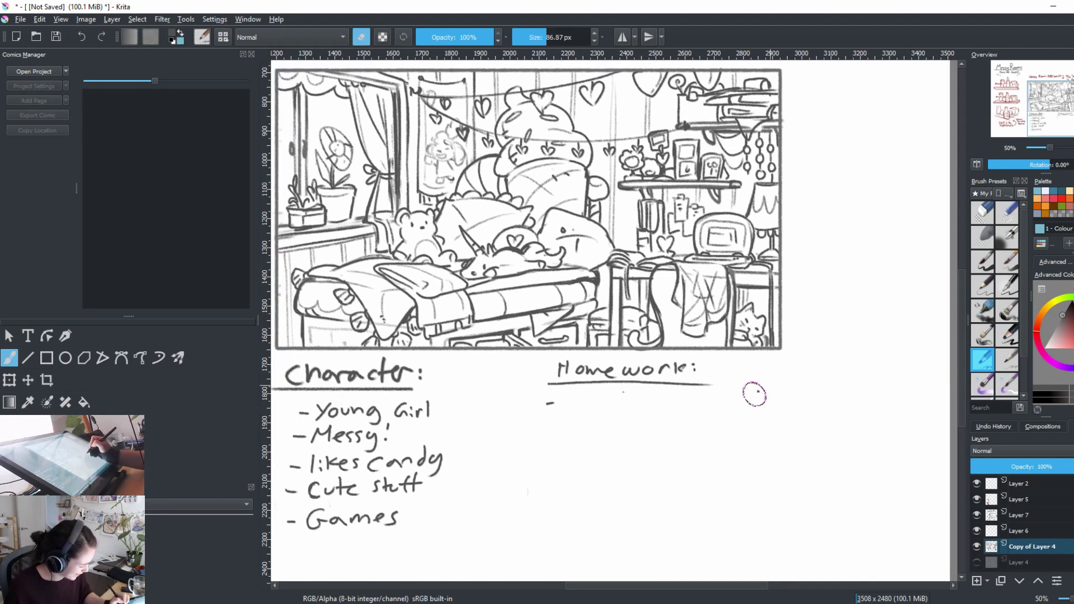
{"action": "key", "text": "e"}
Step: Write "Create Character" beside the first bullet dash, redoing the opening strokes
{"action": "mouse_move", "coordinate": [570, 399]}
{"action": "left_mouse_down"}
{"action": "mouse_move", "coordinate": [565, 411]}
{"action": "mouse_move", "coordinate": [599, 399]}
{"action": "mouse_move", "coordinate": [583, 401]}
{"action": "mouse_move", "coordinate": [611, 411]}
{"action": "left_mouse_up"}
{"action": "key", "text": "ctrl+z"}
{"action": "key", "text": "ctrl+z"}
{"action": "key", "text": "ctrl+z"}
{"action": "left_click_drag", "start_coordinate": [606, 401], "coordinate": [616, 399]}
{"action": "mouse_move", "coordinate": [617, 406]}
{"action": "left_mouse_down"}
{"action": "mouse_move", "coordinate": [645, 399]}
{"action": "mouse_move", "coordinate": [650, 410]}
{"action": "left_mouse_up"}
{"action": "mouse_move", "coordinate": [658, 392]}
{"action": "left_mouse_down"}
{"action": "mouse_move", "coordinate": [665, 410]}
{"action": "mouse_move", "coordinate": [729, 405]}
{"action": "left_mouse_up"}
Step: Write the second homework bullet, "- Make Room base", under the first one
{"action": "left_click_drag", "start_coordinate": [539, 433], "coordinate": [562, 432]}
{"action": "mouse_move", "coordinate": [559, 438]}
{"action": "left_mouse_down"}
{"action": "mouse_move", "coordinate": [567, 425]}
{"action": "mouse_move", "coordinate": [596, 438]}
{"action": "left_mouse_up"}
{"action": "left_click_drag", "start_coordinate": [609, 423], "coordinate": [611, 437]}
{"action": "left_click_drag", "start_coordinate": [615, 431], "coordinate": [667, 437]}
{"action": "left_click_drag", "start_coordinate": [678, 427], "coordinate": [783, 437]}
Step: Write the third homework bullet, "- Sketch mess/details!", under the second one
{"action": "left_click_drag", "start_coordinate": [543, 462], "coordinate": [553, 462]}
{"action": "mouse_move", "coordinate": [572, 453]}
{"action": "left_mouse_down"}
{"action": "mouse_move", "coordinate": [566, 466]}
{"action": "mouse_move", "coordinate": [576, 467]}
{"action": "left_mouse_up"}
{"action": "left_click_drag", "start_coordinate": [585, 456], "coordinate": [588, 469]}
{"action": "left_click_drag", "start_coordinate": [596, 462], "coordinate": [598, 467]}
{"action": "left_click_drag", "start_coordinate": [609, 447], "coordinate": [615, 467]}
{"action": "mouse_move", "coordinate": [628, 448]}
{"action": "left_mouse_down"}
{"action": "mouse_move", "coordinate": [636, 464]}
{"action": "mouse_move", "coordinate": [669, 455]}
{"action": "mouse_move", "coordinate": [674, 464]}
{"action": "left_mouse_up"}
{"action": "mouse_move", "coordinate": [677, 458]}
{"action": "left_mouse_down"}
{"action": "mouse_move", "coordinate": [714, 470]}
{"action": "mouse_move", "coordinate": [755, 447]}
{"action": "mouse_move", "coordinate": [761, 464]}
{"action": "left_mouse_up"}
{"action": "mouse_move", "coordinate": [762, 447]}
{"action": "left_mouse_down"}
{"action": "mouse_move", "coordinate": [760, 466]}
{"action": "mouse_move", "coordinate": [772, 454]}
{"action": "left_mouse_up"}
{"action": "mouse_move", "coordinate": [780, 457]}
{"action": "left_mouse_down"}
{"action": "mouse_move", "coordinate": [778, 466]}
{"action": "mouse_move", "coordinate": [812, 458]}
{"action": "left_mouse_up"}
{"action": "left_click", "coordinate": [790, 447]}
{"action": "left_click", "coordinate": [810, 464]}
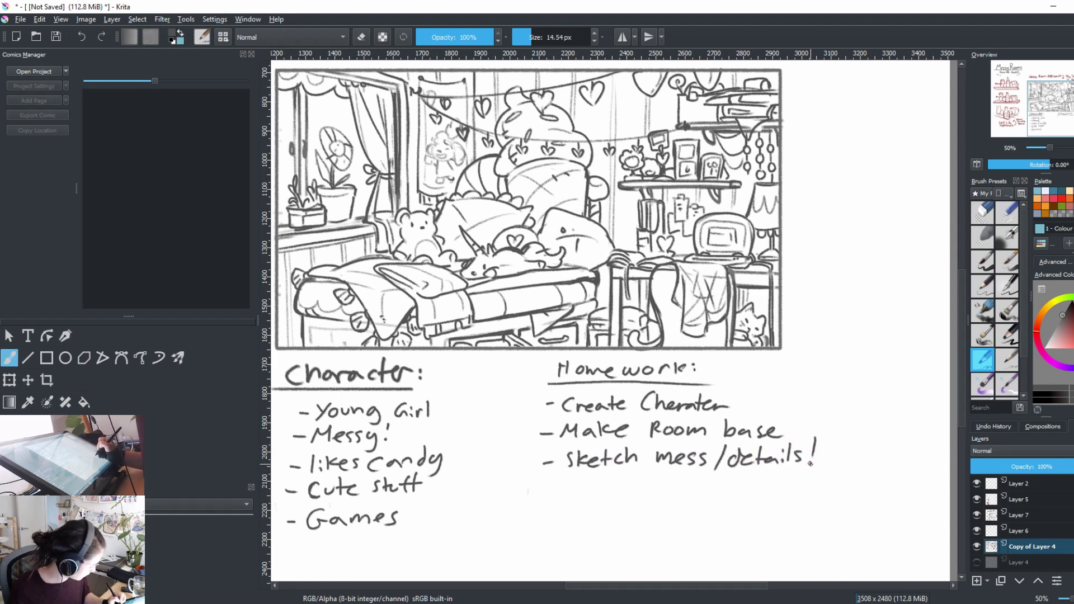
Step: Draw an arrow up to the third bullet and write the note "Don't worry about perspective!" beside it
{"action": "left_click_drag", "start_coordinate": [750, 511], "coordinate": [723, 470]}
{"action": "mouse_move", "coordinate": [586, 448]}
{"action": "left_mouse_down"}
{"action": "mouse_move", "coordinate": [595, 436]}
{"action": "mouse_move", "coordinate": [609, 446]}
{"action": "mouse_move", "coordinate": [599, 464]}
{"action": "mouse_move", "coordinate": [669, 464]}
{"action": "mouse_move", "coordinate": [671, 452]}
{"action": "mouse_move", "coordinate": [680, 464]}
{"action": "left_mouse_up"}
{"action": "mouse_move", "coordinate": [672, 454]}
{"action": "left_mouse_down"}
{"action": "mouse_move", "coordinate": [726, 448]}
{"action": "mouse_move", "coordinate": [732, 460]}
{"action": "left_mouse_up"}
{"action": "mouse_move", "coordinate": [733, 461]}
{"action": "left_mouse_down"}
{"action": "mouse_move", "coordinate": [758, 447]}
{"action": "mouse_move", "coordinate": [764, 466]}
{"action": "left_mouse_up"}
{"action": "mouse_move", "coordinate": [643, 480]}
{"action": "left_mouse_down"}
{"action": "mouse_move", "coordinate": [634, 489]}
{"action": "mouse_move", "coordinate": [644, 487]}
{"action": "left_mouse_up"}
{"action": "mouse_move", "coordinate": [649, 472]}
{"action": "left_mouse_down"}
{"action": "mouse_move", "coordinate": [657, 485]}
{"action": "mouse_move", "coordinate": [692, 484]}
{"action": "left_mouse_up"}
{"action": "left_click_drag", "start_coordinate": [687, 478], "coordinate": [723, 477]}
{"action": "left_click_drag", "start_coordinate": [722, 481], "coordinate": [739, 476]}
{"action": "left_click_drag", "start_coordinate": [746, 475], "coordinate": [749, 490]}
{"action": "mouse_move", "coordinate": [749, 476]}
{"action": "left_mouse_down"}
{"action": "mouse_move", "coordinate": [778, 483]}
{"action": "mouse_move", "coordinate": [789, 472]}
{"action": "left_mouse_up"}
{"action": "left_click_drag", "start_coordinate": [791, 475], "coordinate": [794, 483]}
{"action": "left_click_drag", "start_coordinate": [795, 475], "coordinate": [816, 476]}
{"action": "left_click", "coordinate": [815, 482]}
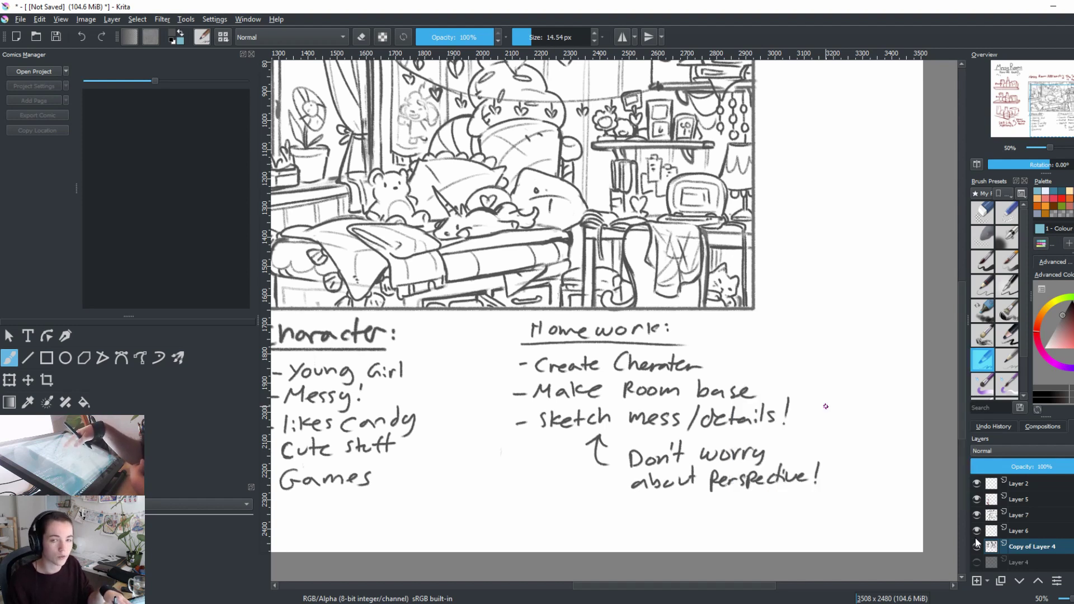
{"action": "left_click_drag", "start_coordinate": [697, 585], "coordinate": [593, 591]}
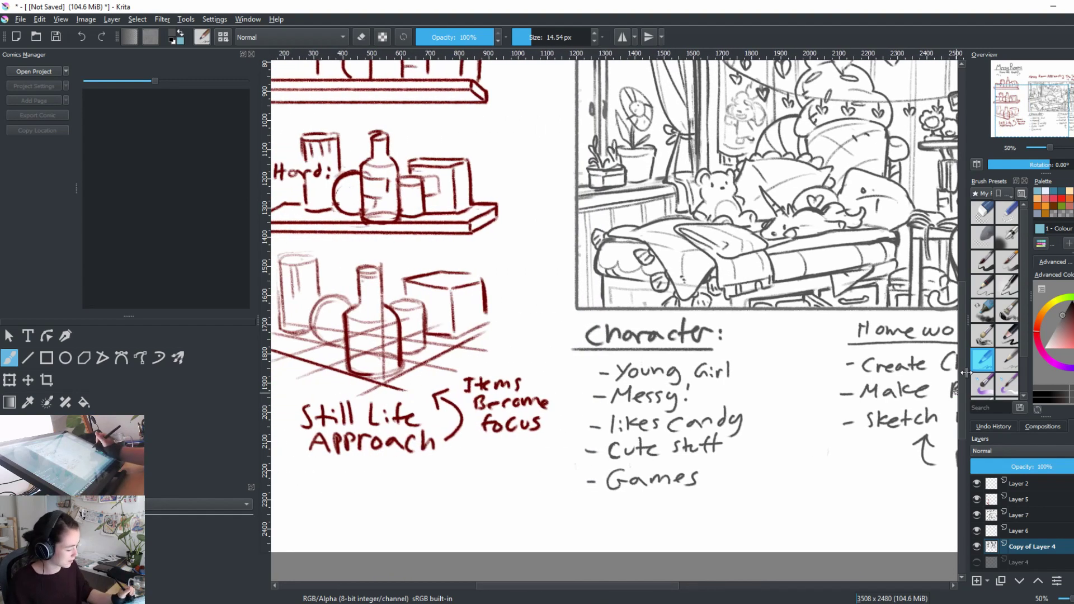
{"action": "scroll", "coordinate": [958, 329], "scroll_direction": "up", "scroll_amount": 2}
{"action": "key", "text": "minus"}
{"action": "key", "text": "minus"}
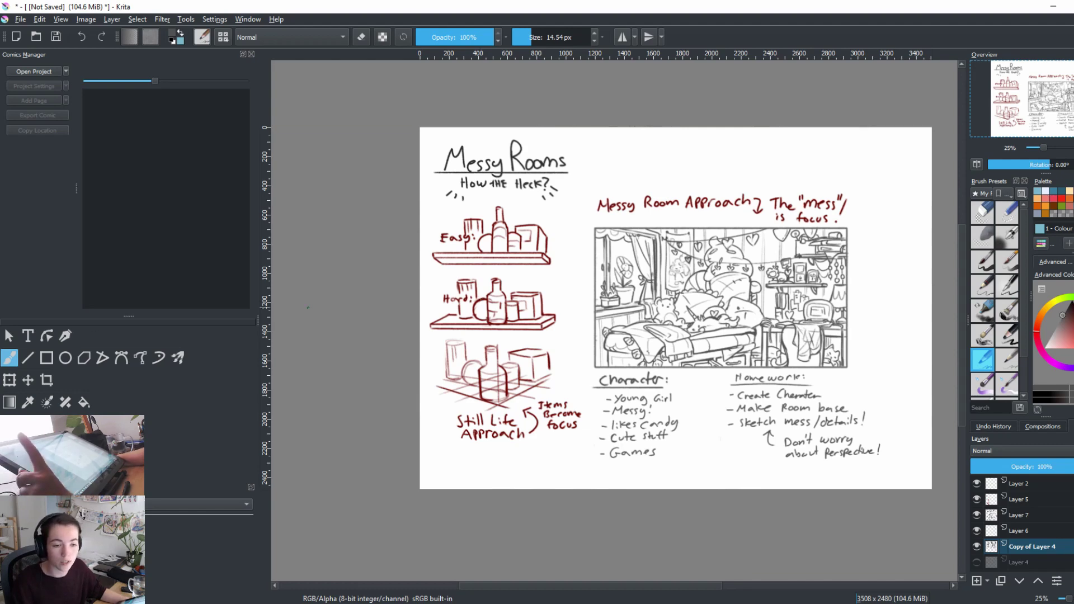
Step: Switch to ArtStation in the browser and examine the "A Reader's Room" sheet and the following "A White Magician's Workshop" artwork
{"action": "key", "text": "alt+Tab"}
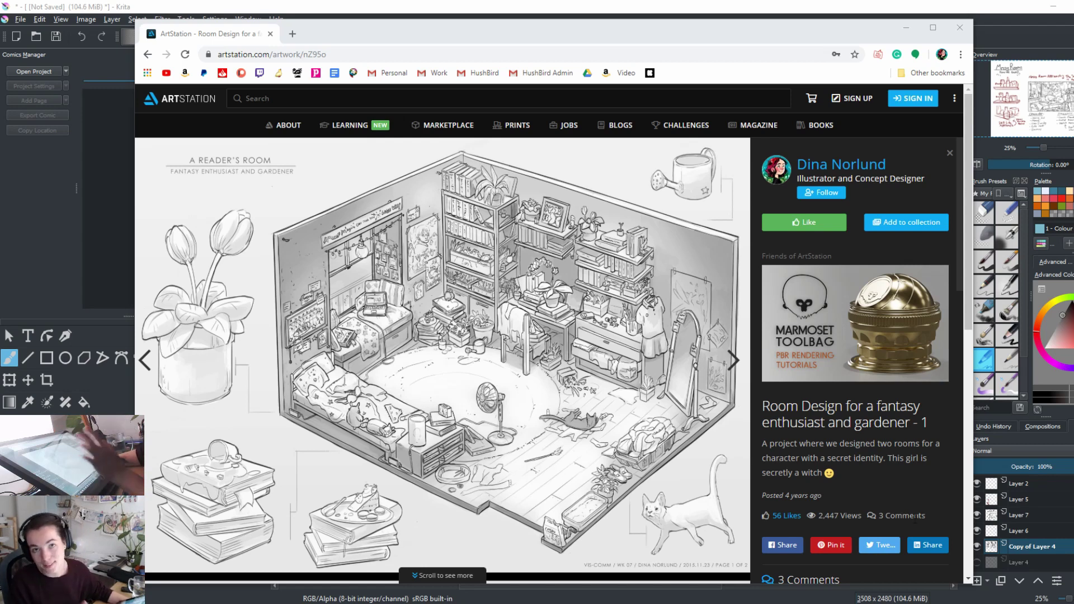
{"action": "mouse_move", "coordinate": [565, 385]}
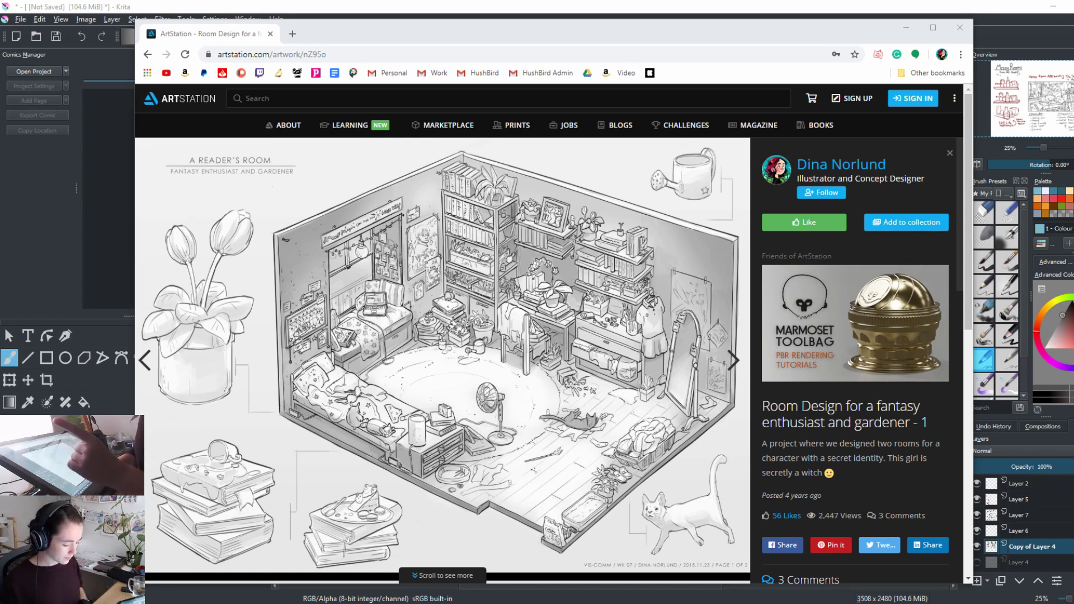
{"action": "left_click", "coordinate": [733, 360]}
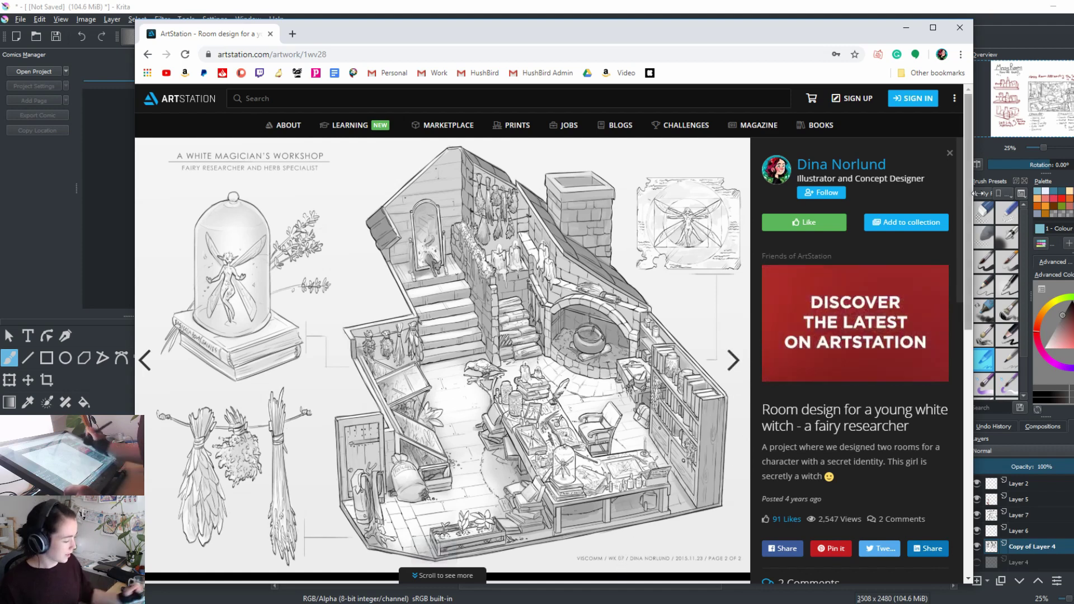
{"action": "scroll", "coordinate": [953, 331], "scroll_direction": "down", "scroll_amount": 8}
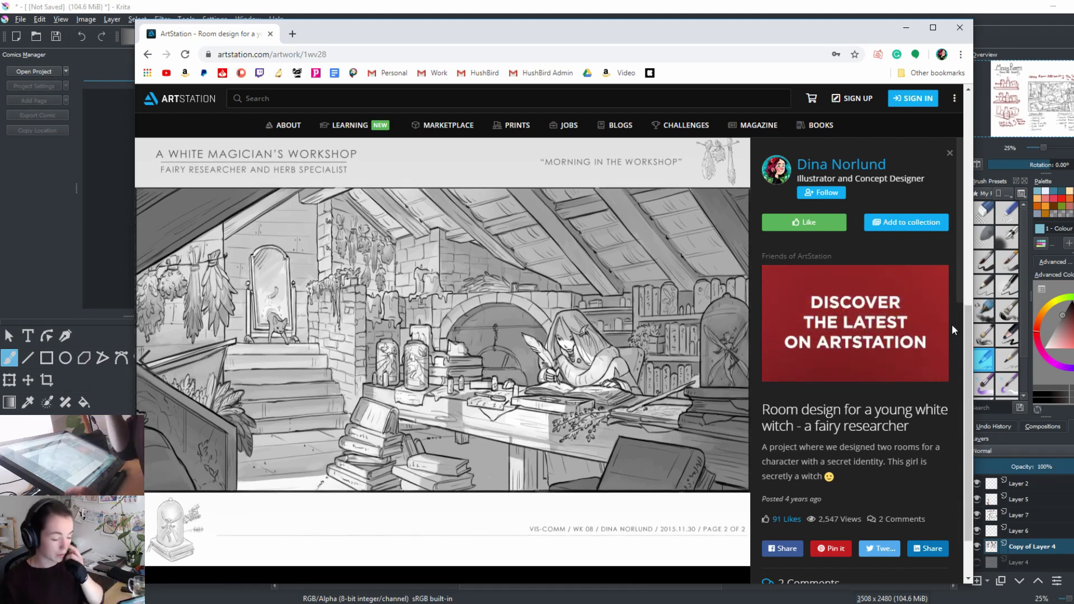
{"action": "scroll", "coordinate": [969, 372], "scroll_direction": "down", "scroll_amount": 2}
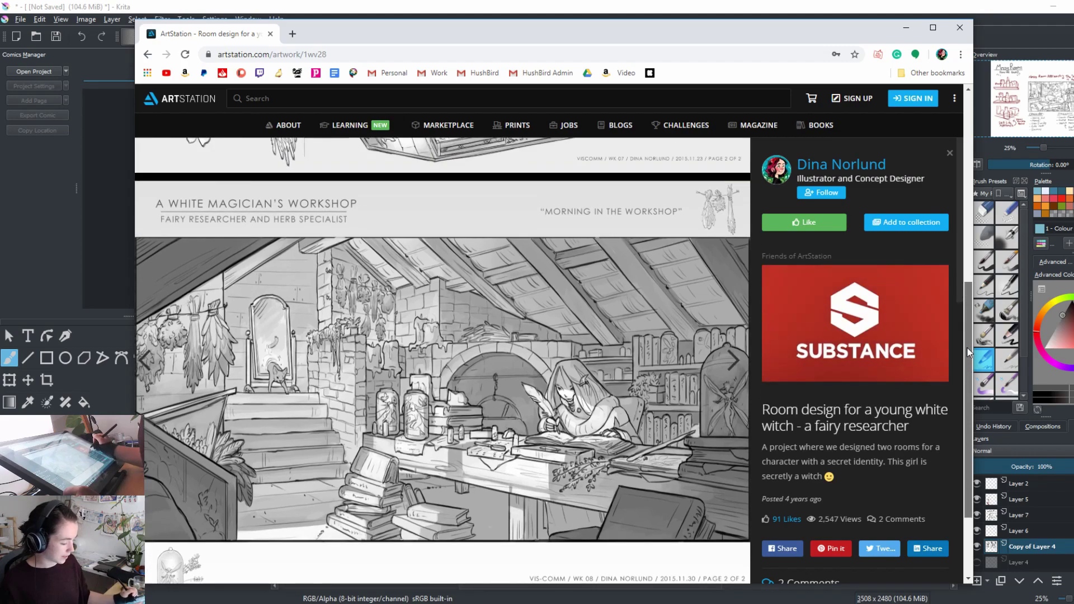
Step: Return to the "A Reader's Room" artwork and examine its "A Perfect Day to Read a Book" scene and room layout
{"action": "left_click", "coordinate": [147, 355]}
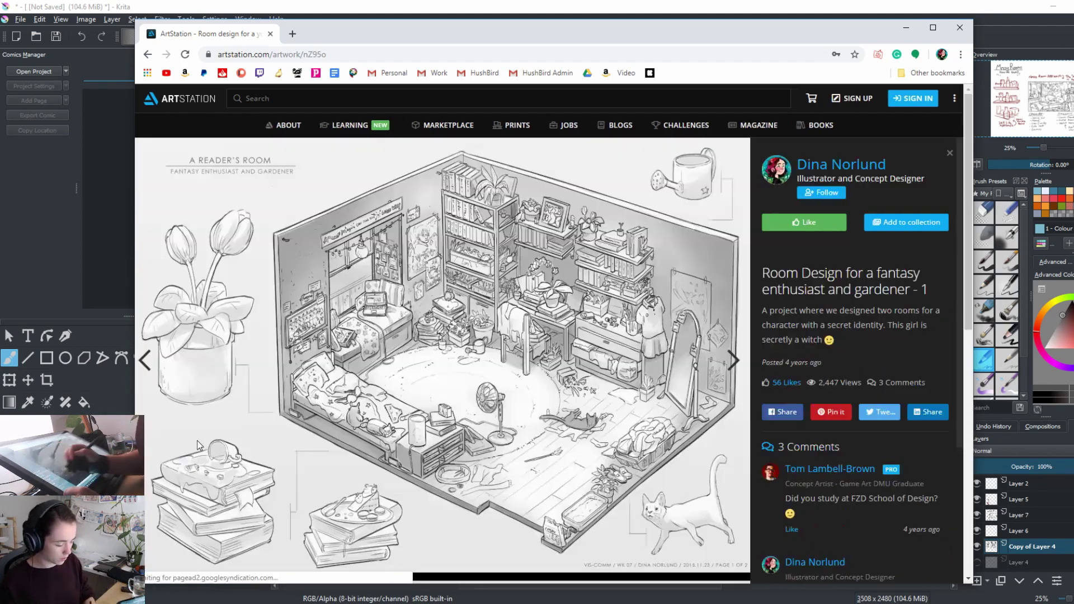
{"action": "scroll", "coordinate": [958, 405], "scroll_direction": "down", "scroll_amount": 5}
{"action": "scroll", "coordinate": [958, 405], "scroll_direction": "down", "scroll_amount": 2}
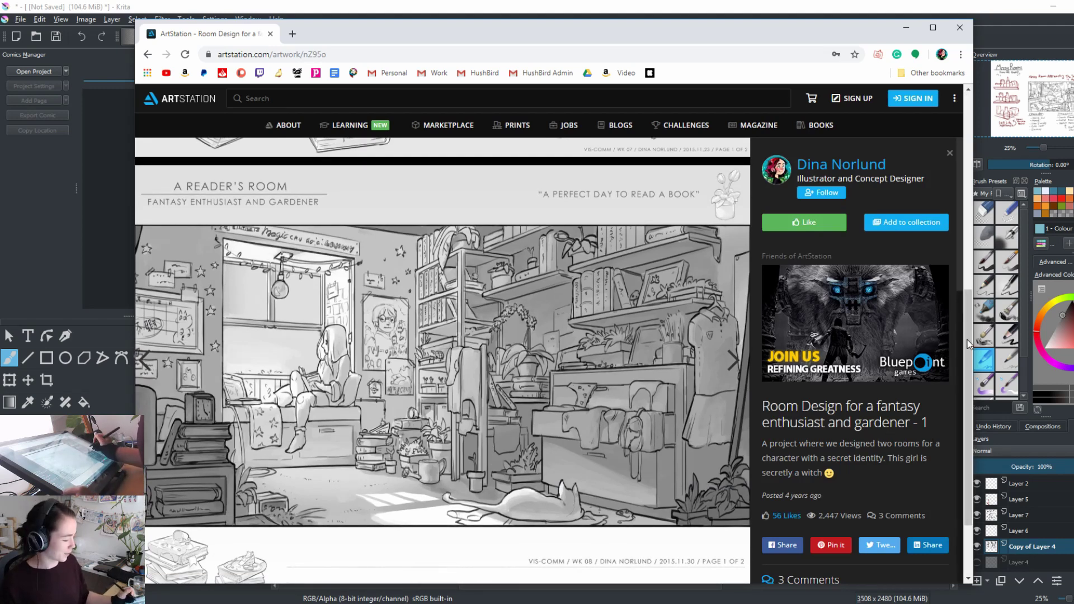
{"action": "scroll", "coordinate": [970, 320], "scroll_direction": "down", "scroll_amount": 1}
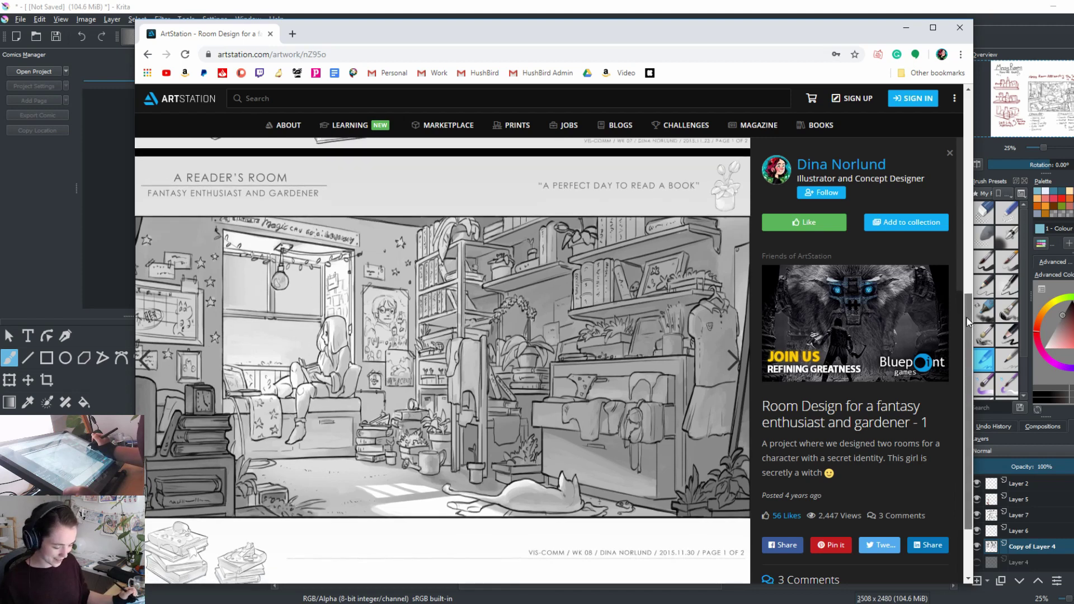
{"action": "scroll", "coordinate": [156, 314], "scroll_direction": "down", "scroll_amount": 1}
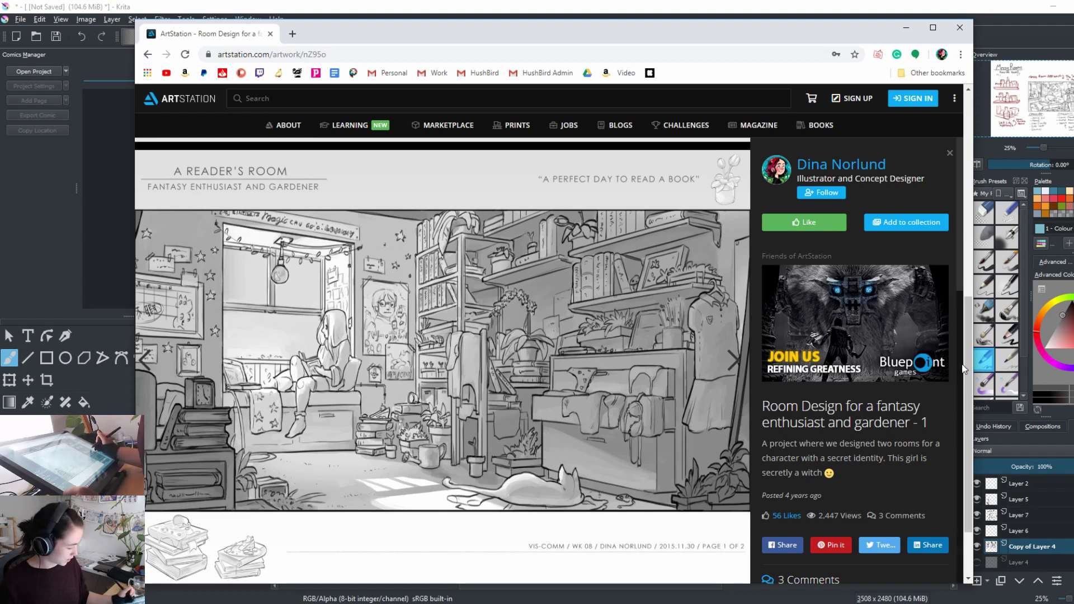
{"action": "scroll", "coordinate": [968, 378], "scroll_direction": "down", "scroll_amount": 1}
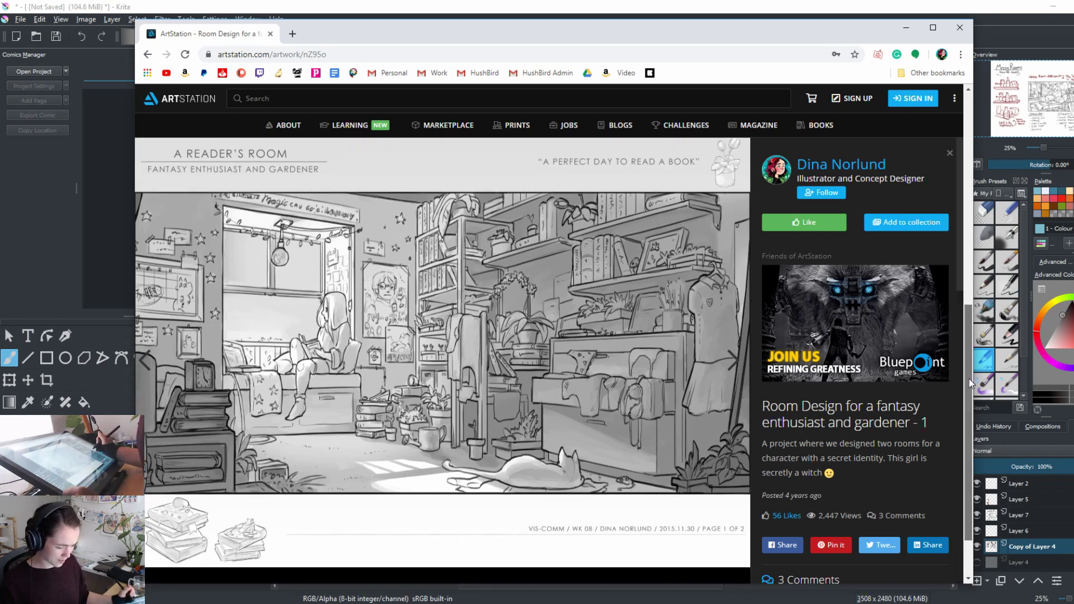
{"action": "scroll", "coordinate": [968, 378], "scroll_direction": "down", "scroll_amount": 1}
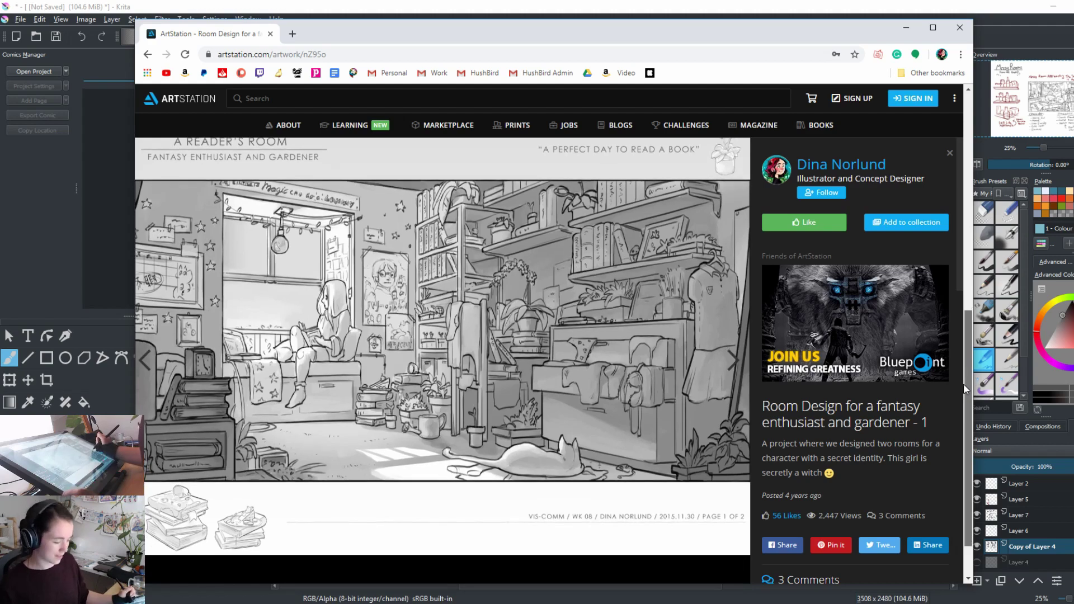
{"action": "scroll", "coordinate": [957, 403], "scroll_direction": "down", "scroll_amount": 1}
{"action": "scroll", "coordinate": [957, 403], "scroll_direction": "up", "scroll_amount": 10}
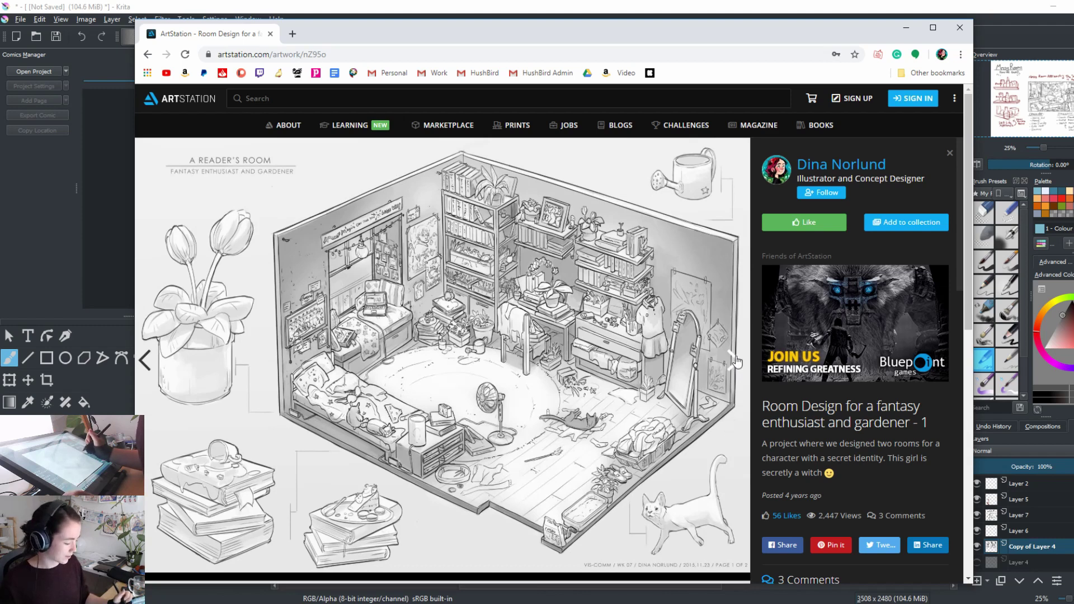
Step: Advance to the next artwork, then minimize the browser and return to the full tutorial page in Krita
{"action": "left_click", "coordinate": [734, 359]}
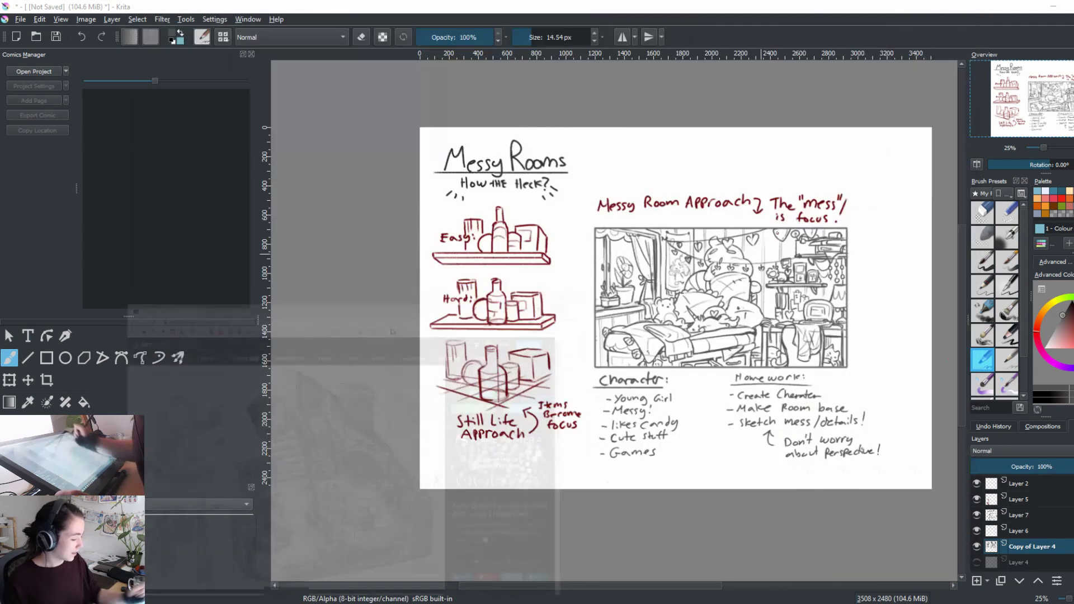
{"action": "left_click", "coordinate": [906, 27]}
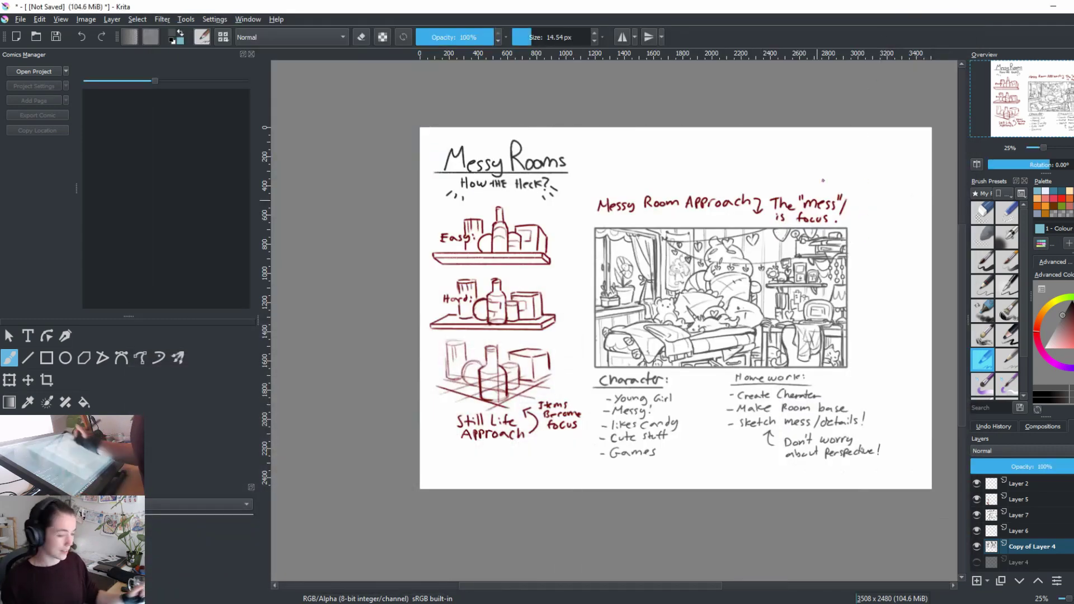
{"action": "left_click_drag", "start_coordinate": [759, 444], "coordinate": [647, 475]}
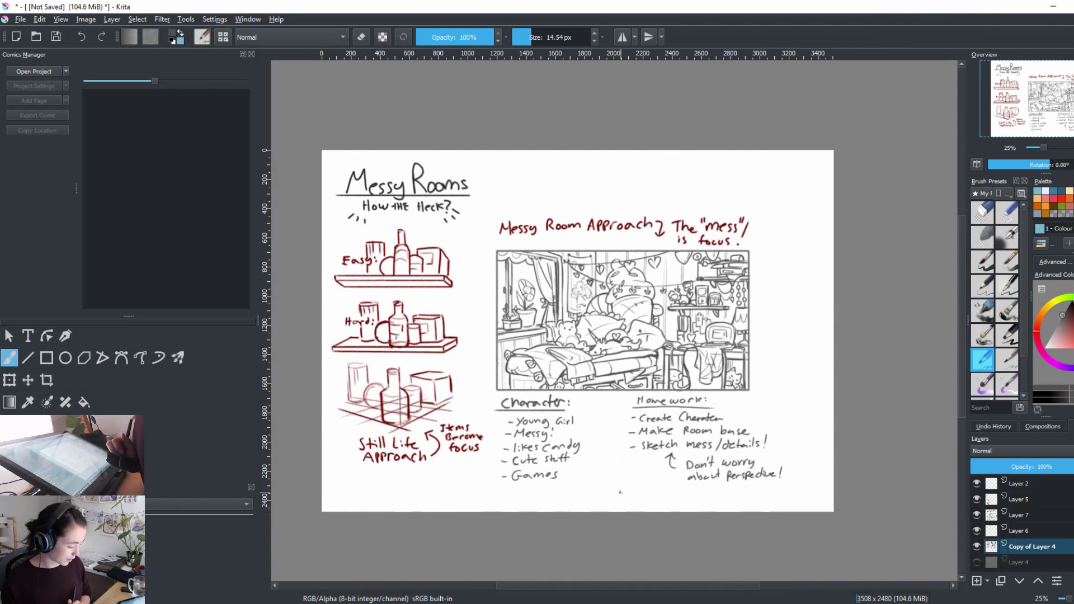